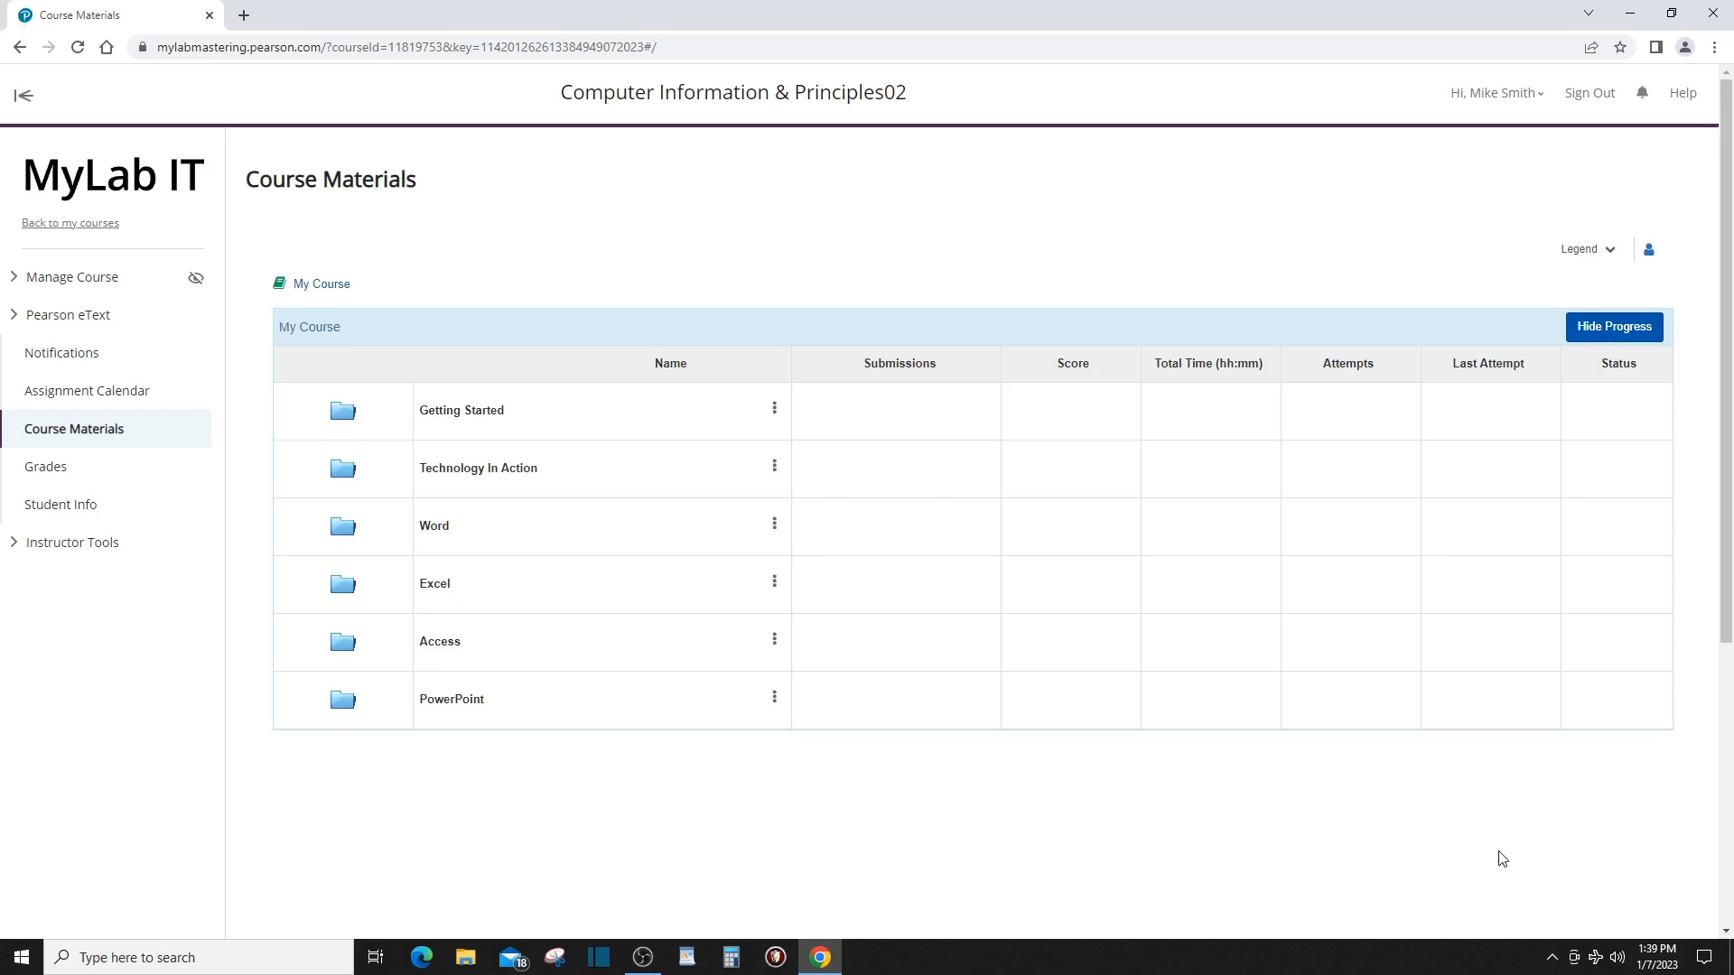
Open the Word Chapter 1 Cumulative Assessment - Agriculture (PC and Mac) assignment from the Word course materials.
left_click(343, 533)
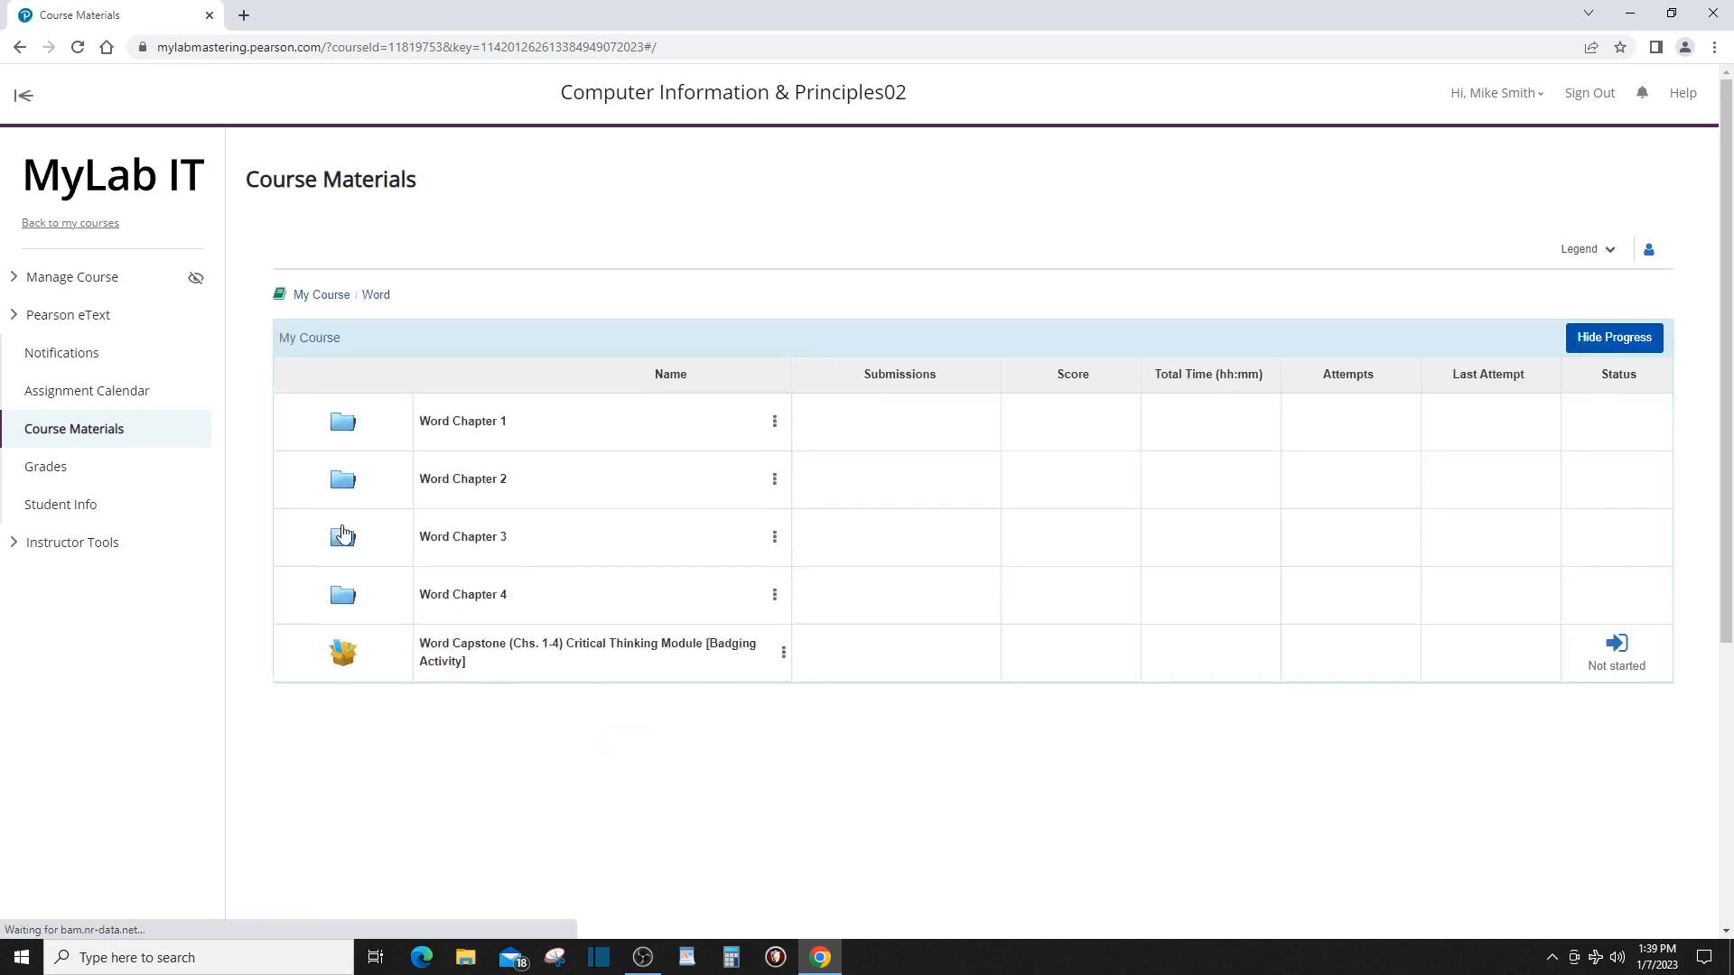
left_click(342, 417)
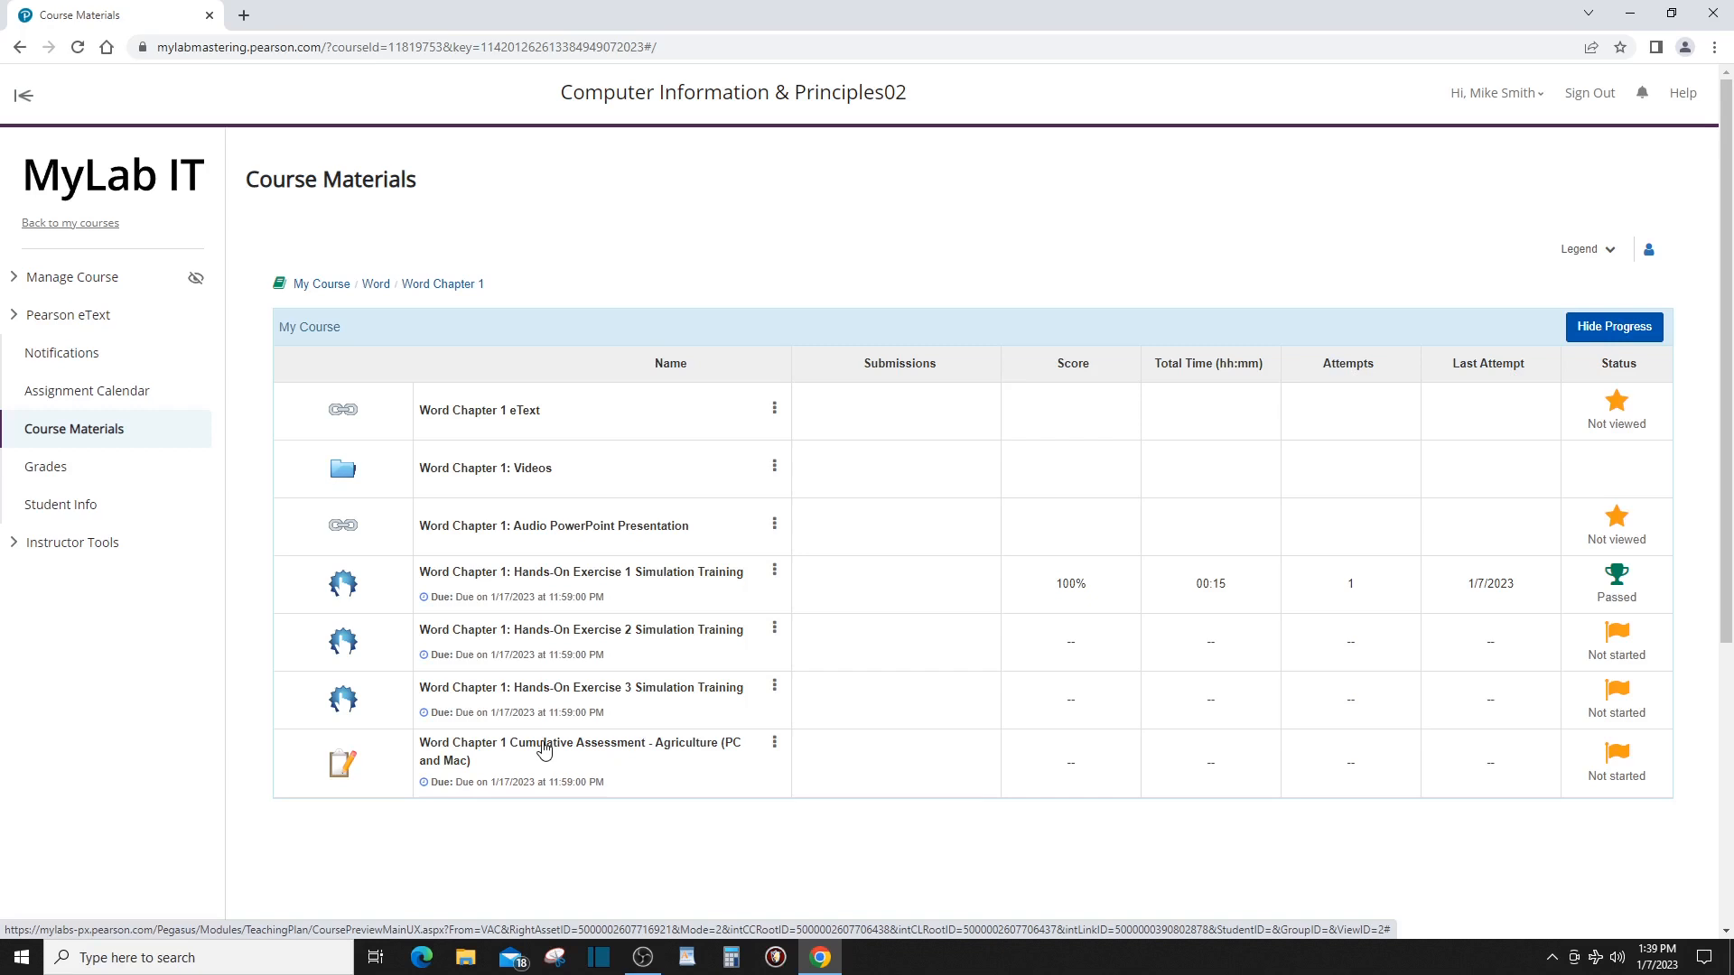
left_click(345, 768)
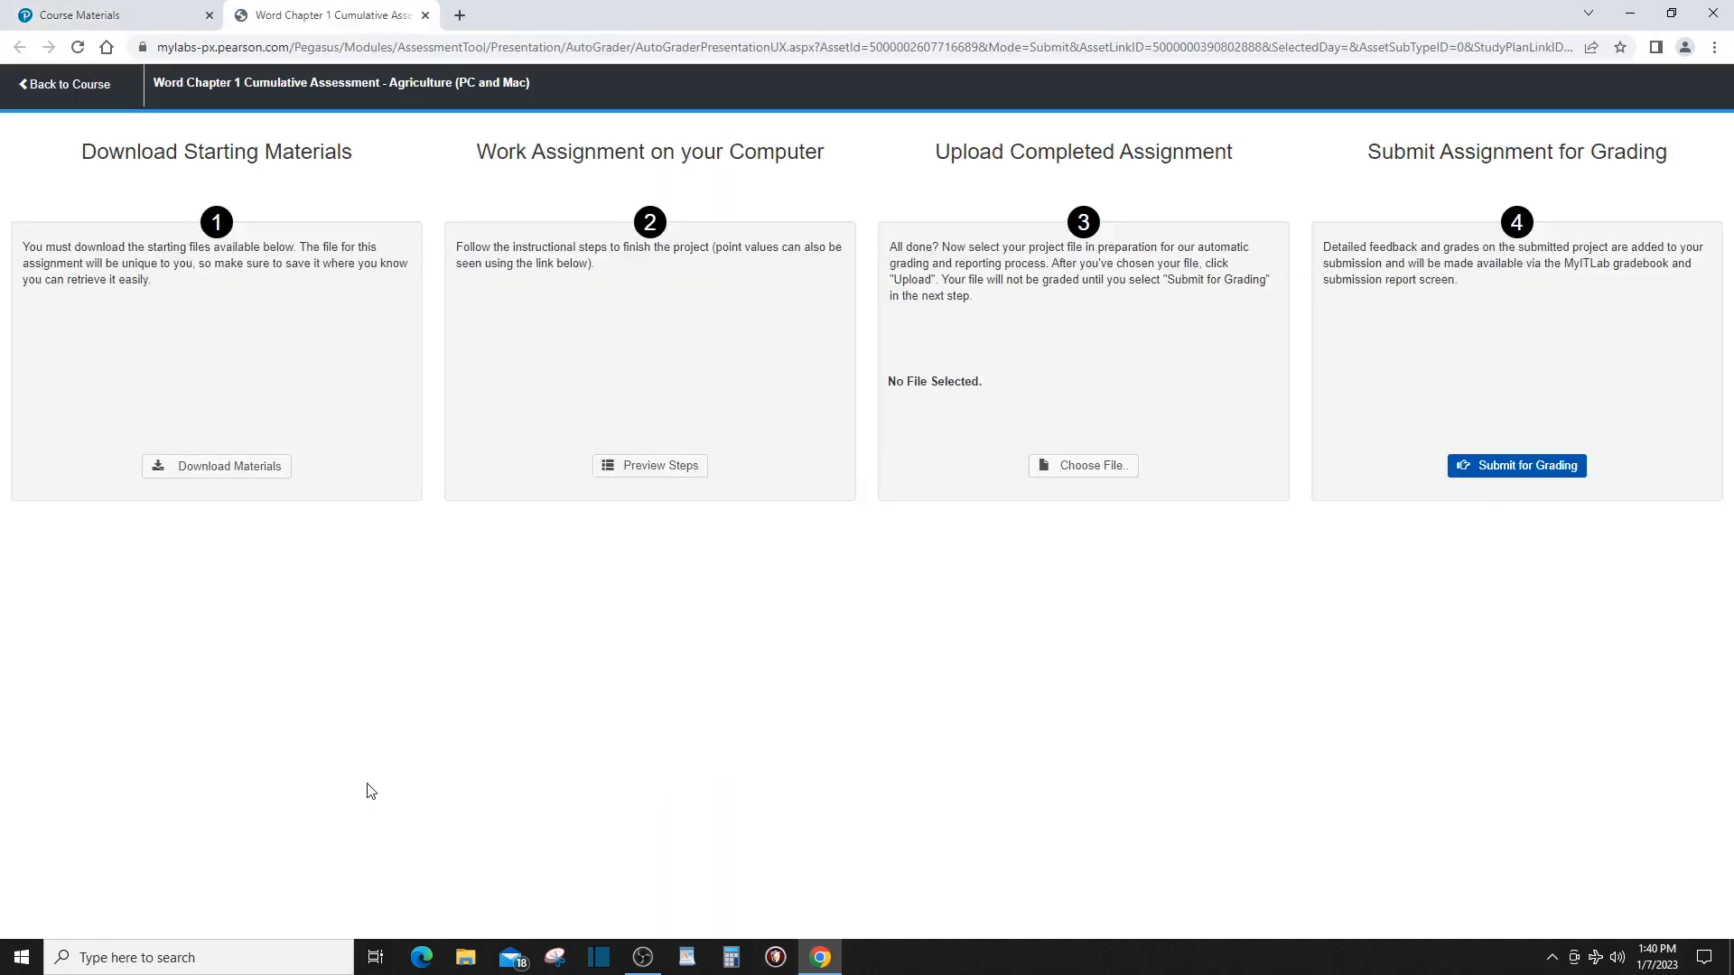
Start downloading all starting materials and create a folder named Word01CumulativeAssessment on the TOSHIBA EXT (G:) drive.
left_click(190, 467)
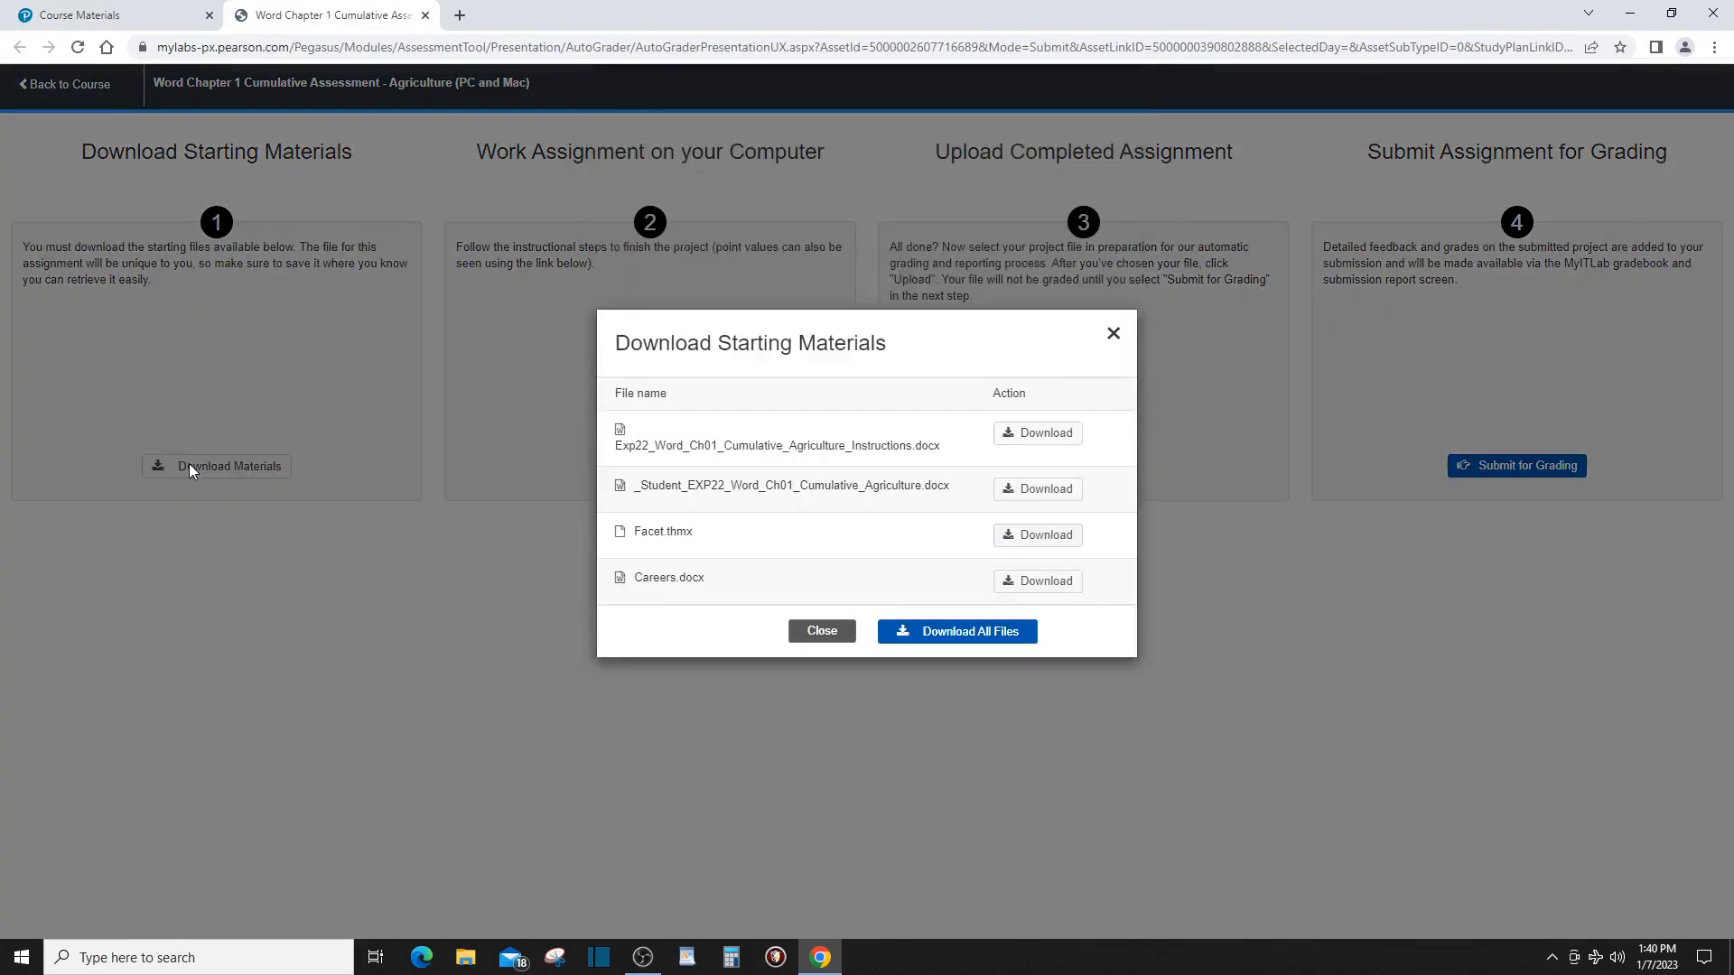
left_click(960, 632)
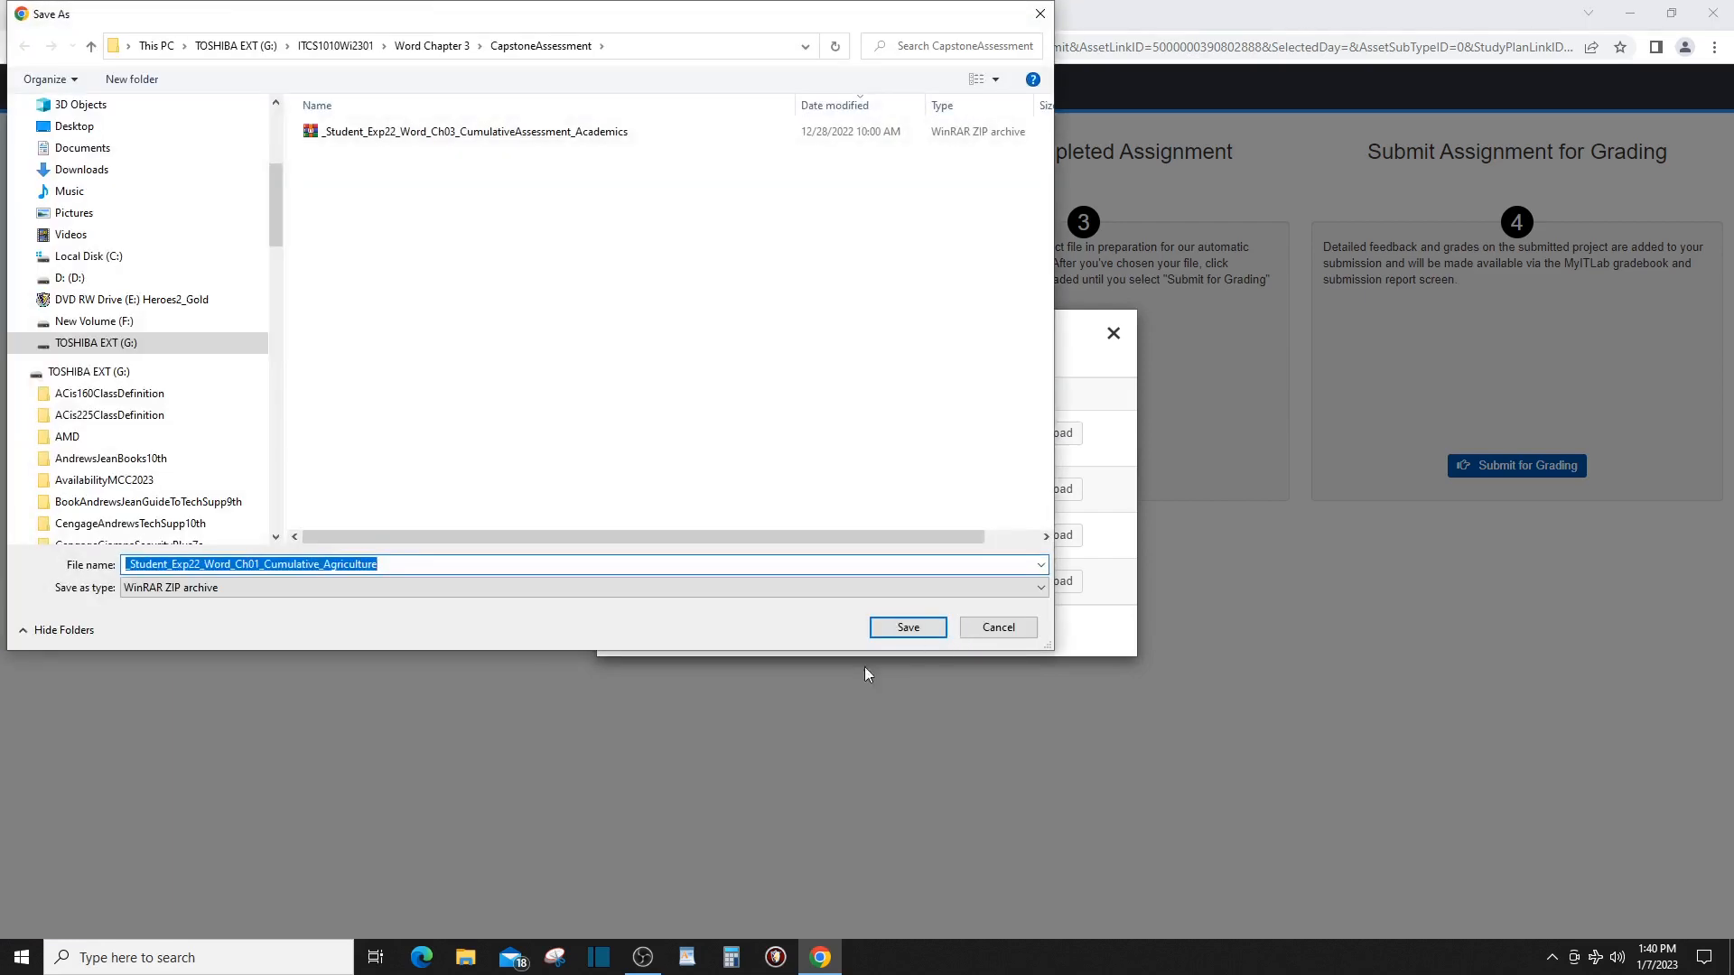
left_click(64, 373)
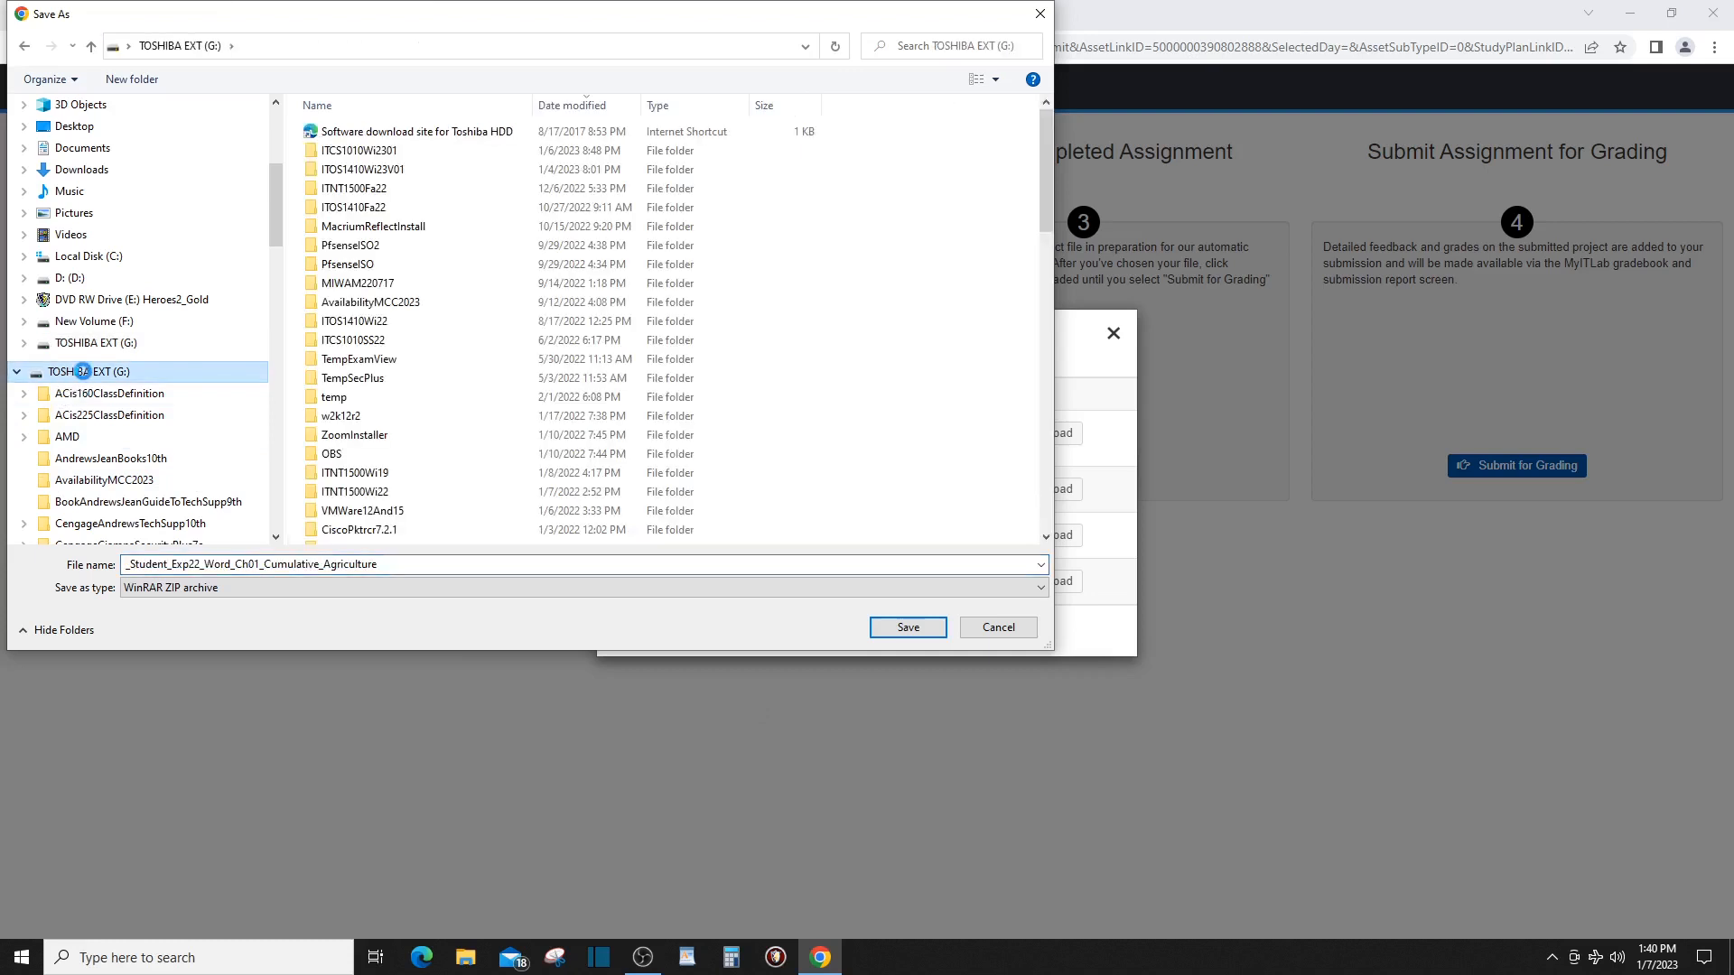
right_click(82, 372)
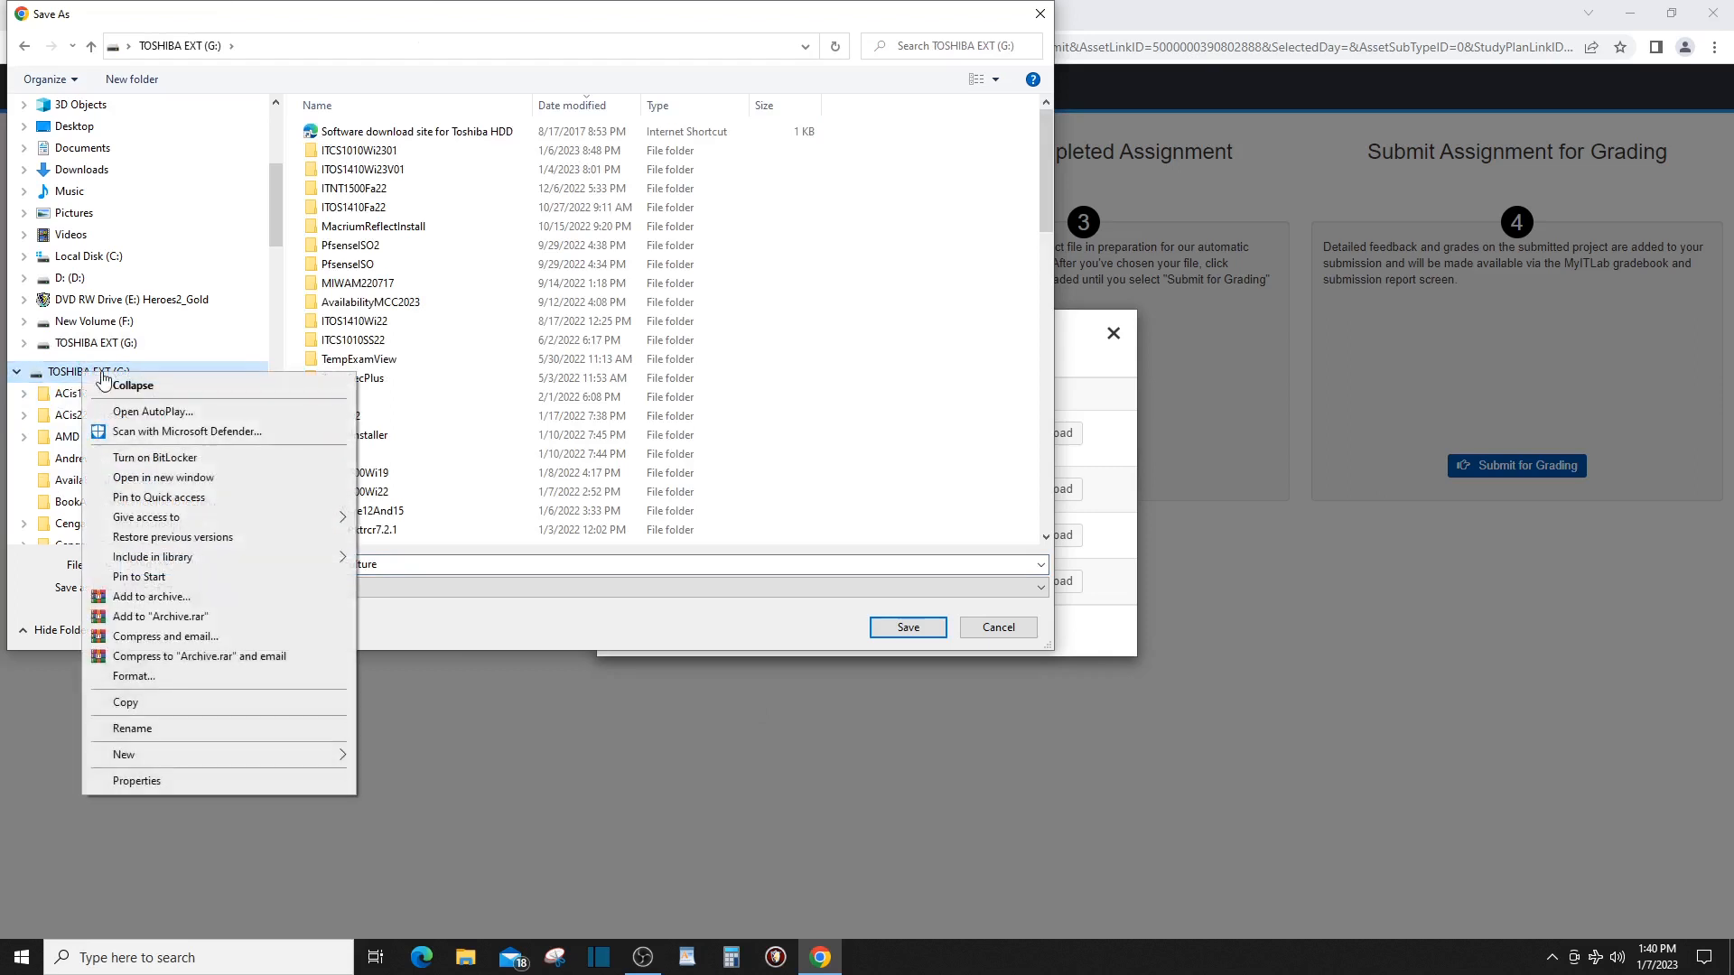
mouse_move(143, 756)
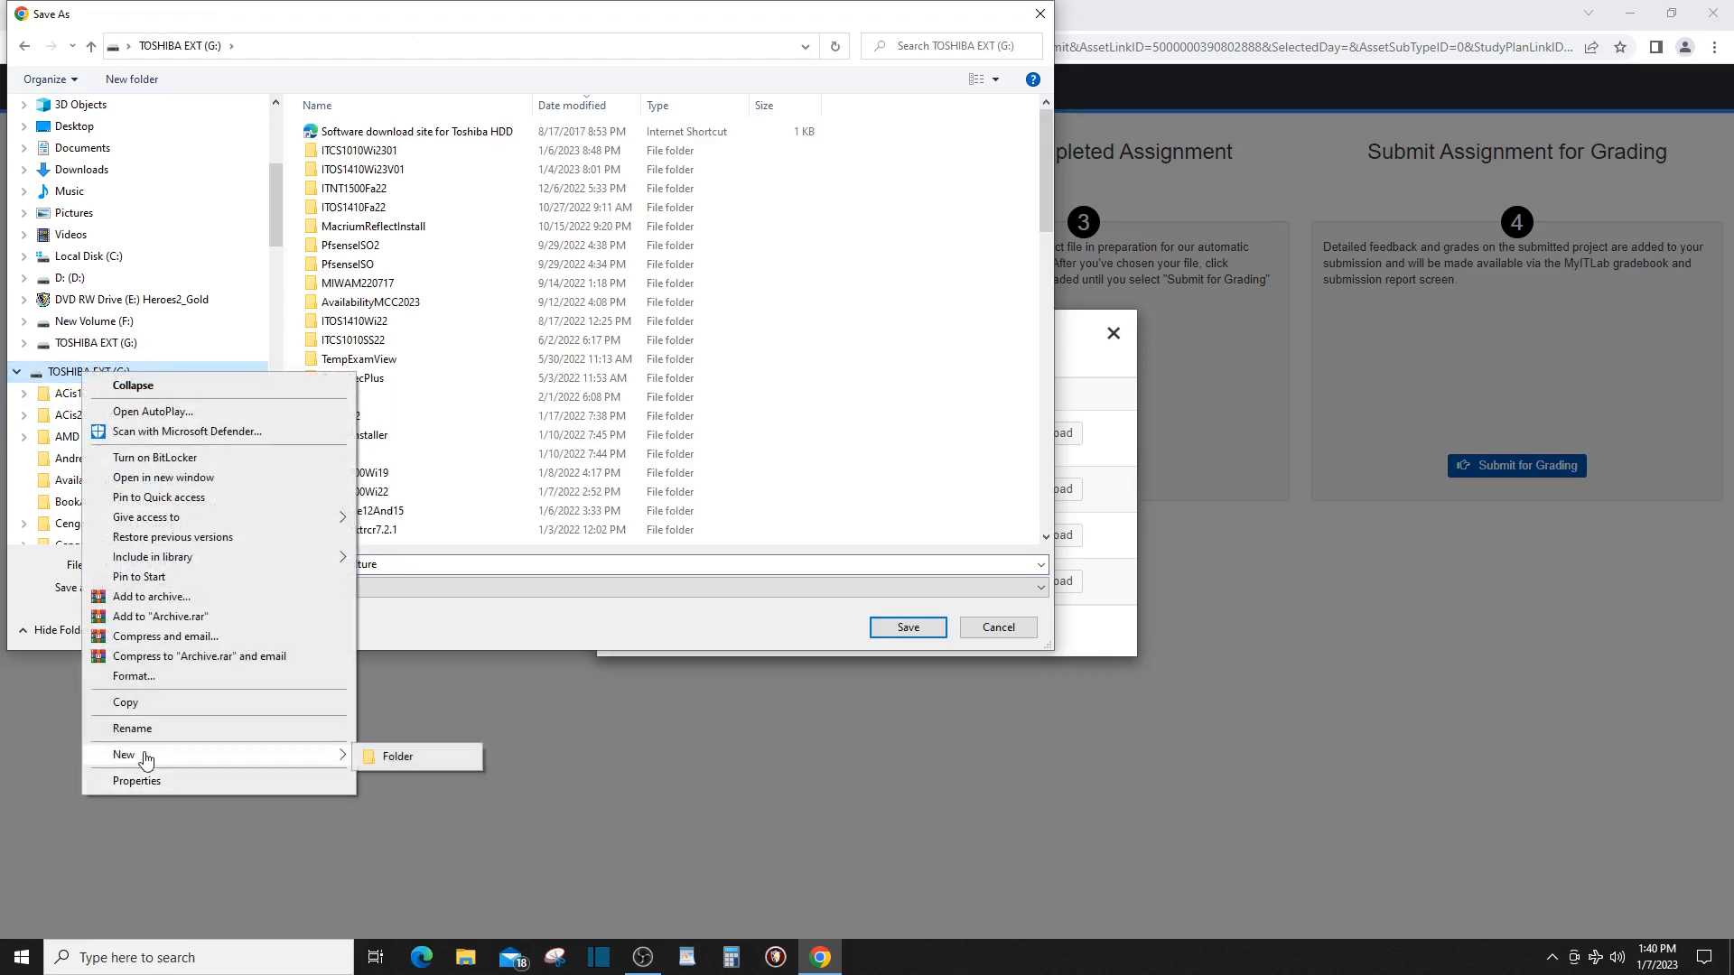
left_click(420, 766)
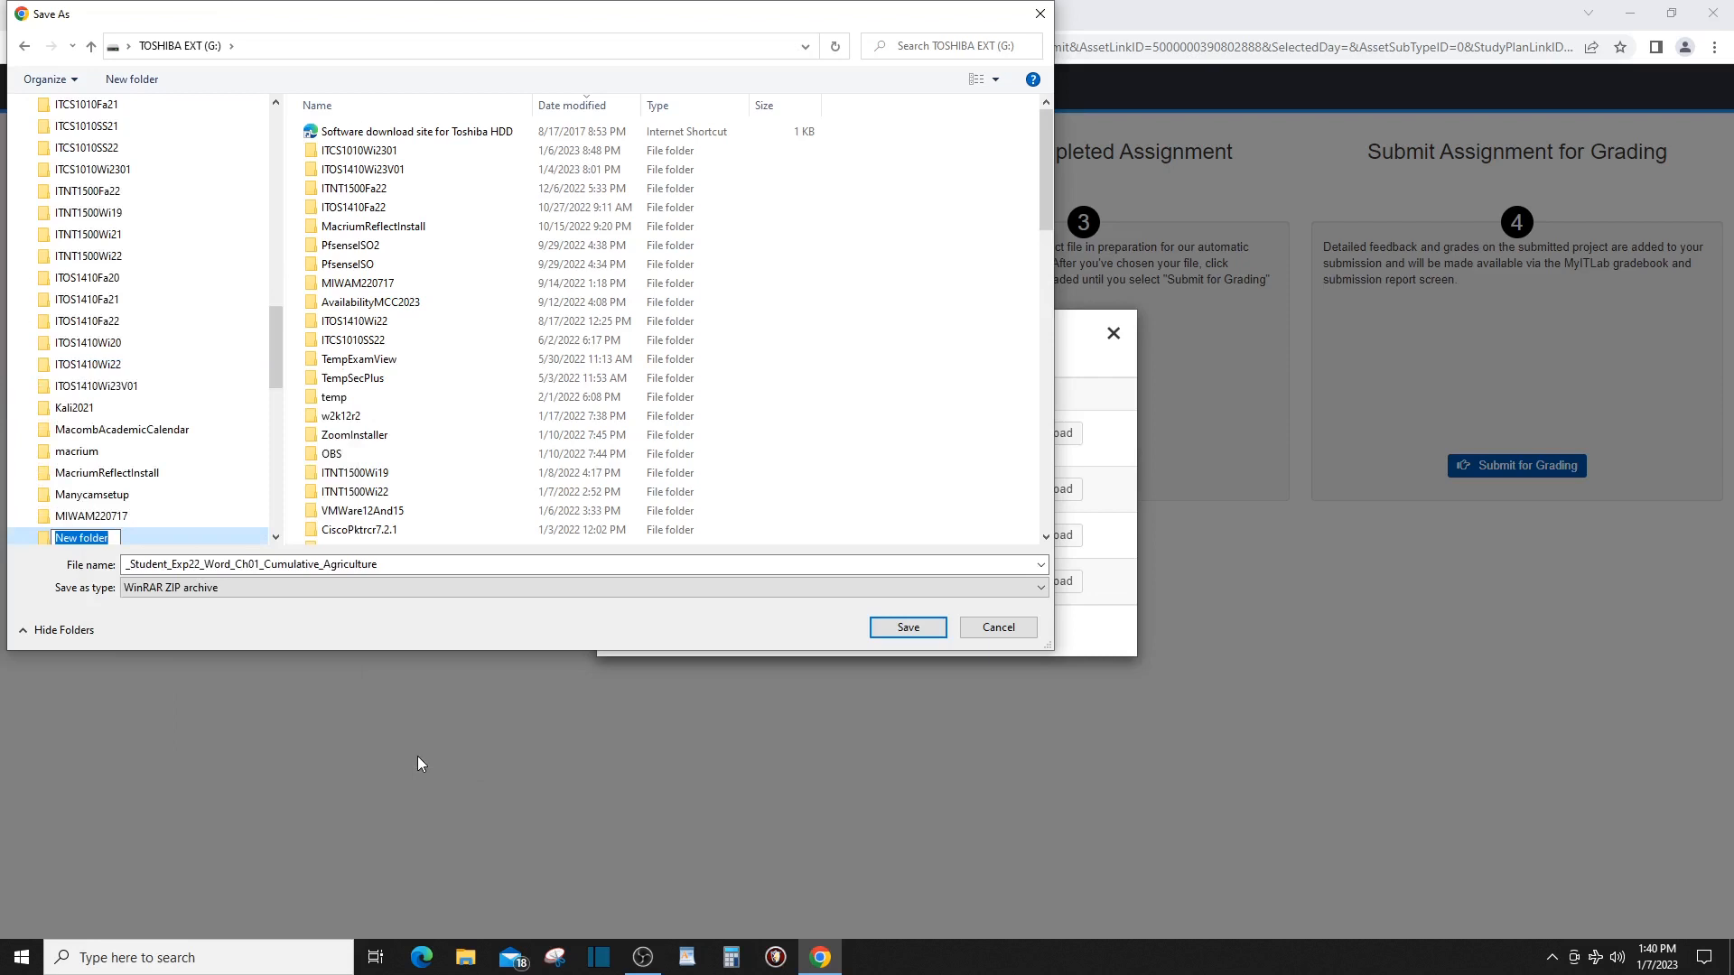
type("Word01CumulativeAssessment")
key("Return")
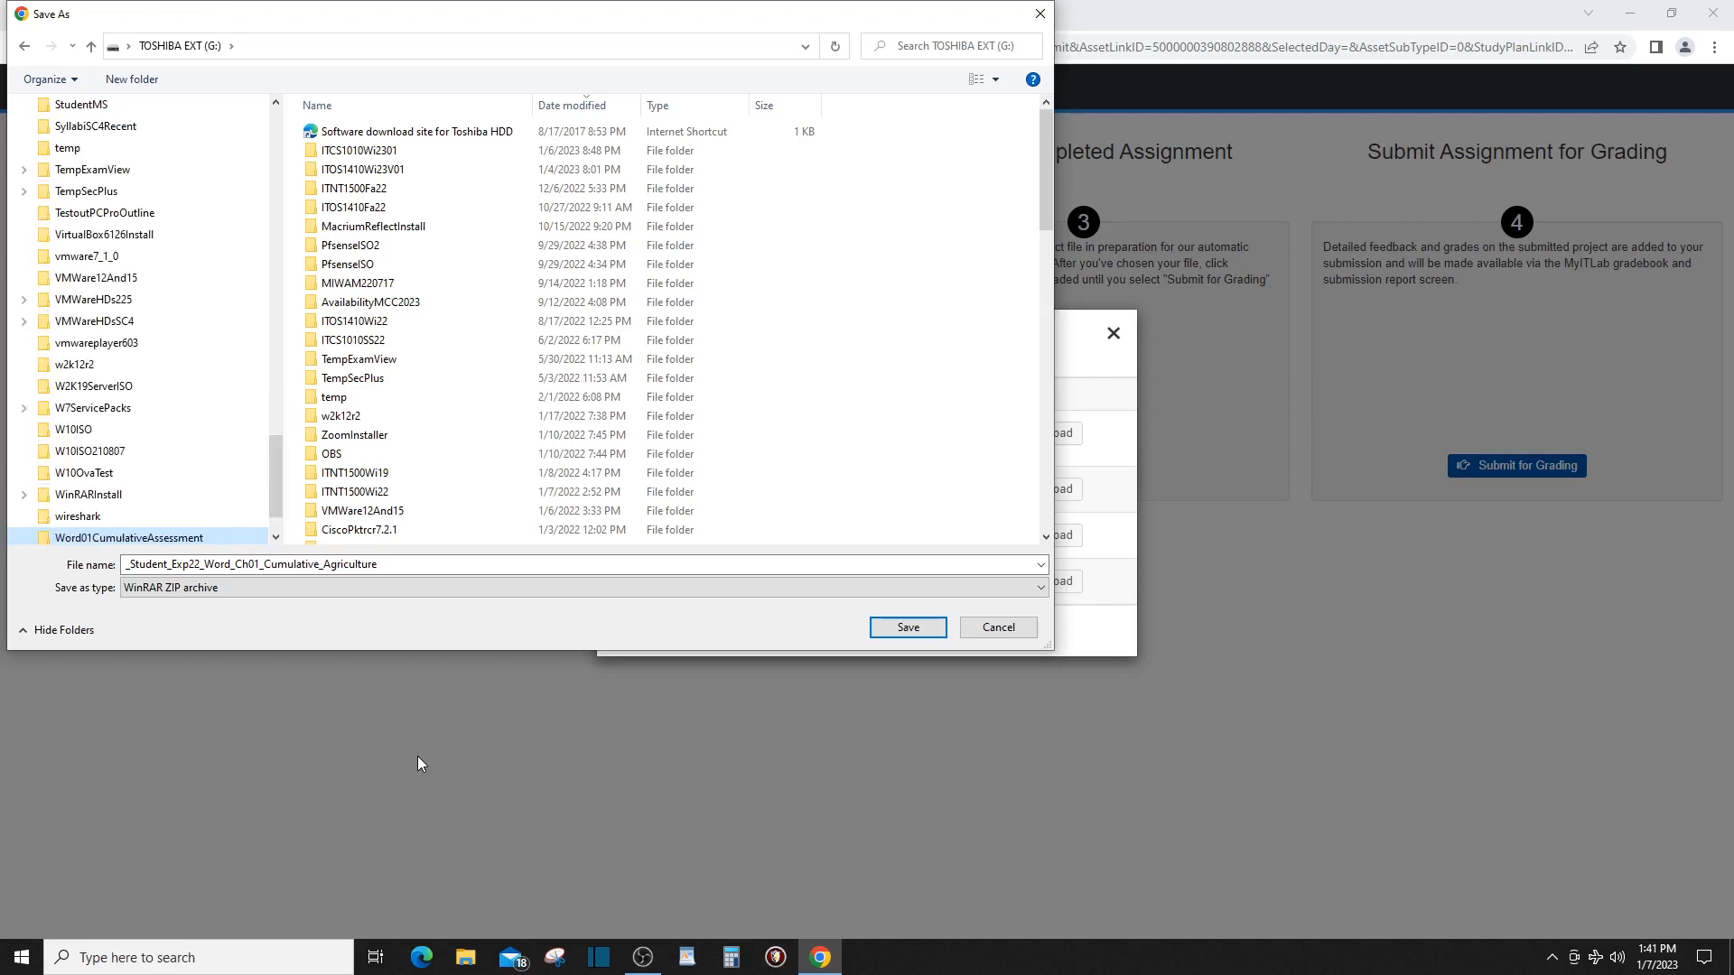
Save the starting materials archive in the Word01CumulativeAssessment folder and close the download dialog.
left_click(149, 539)
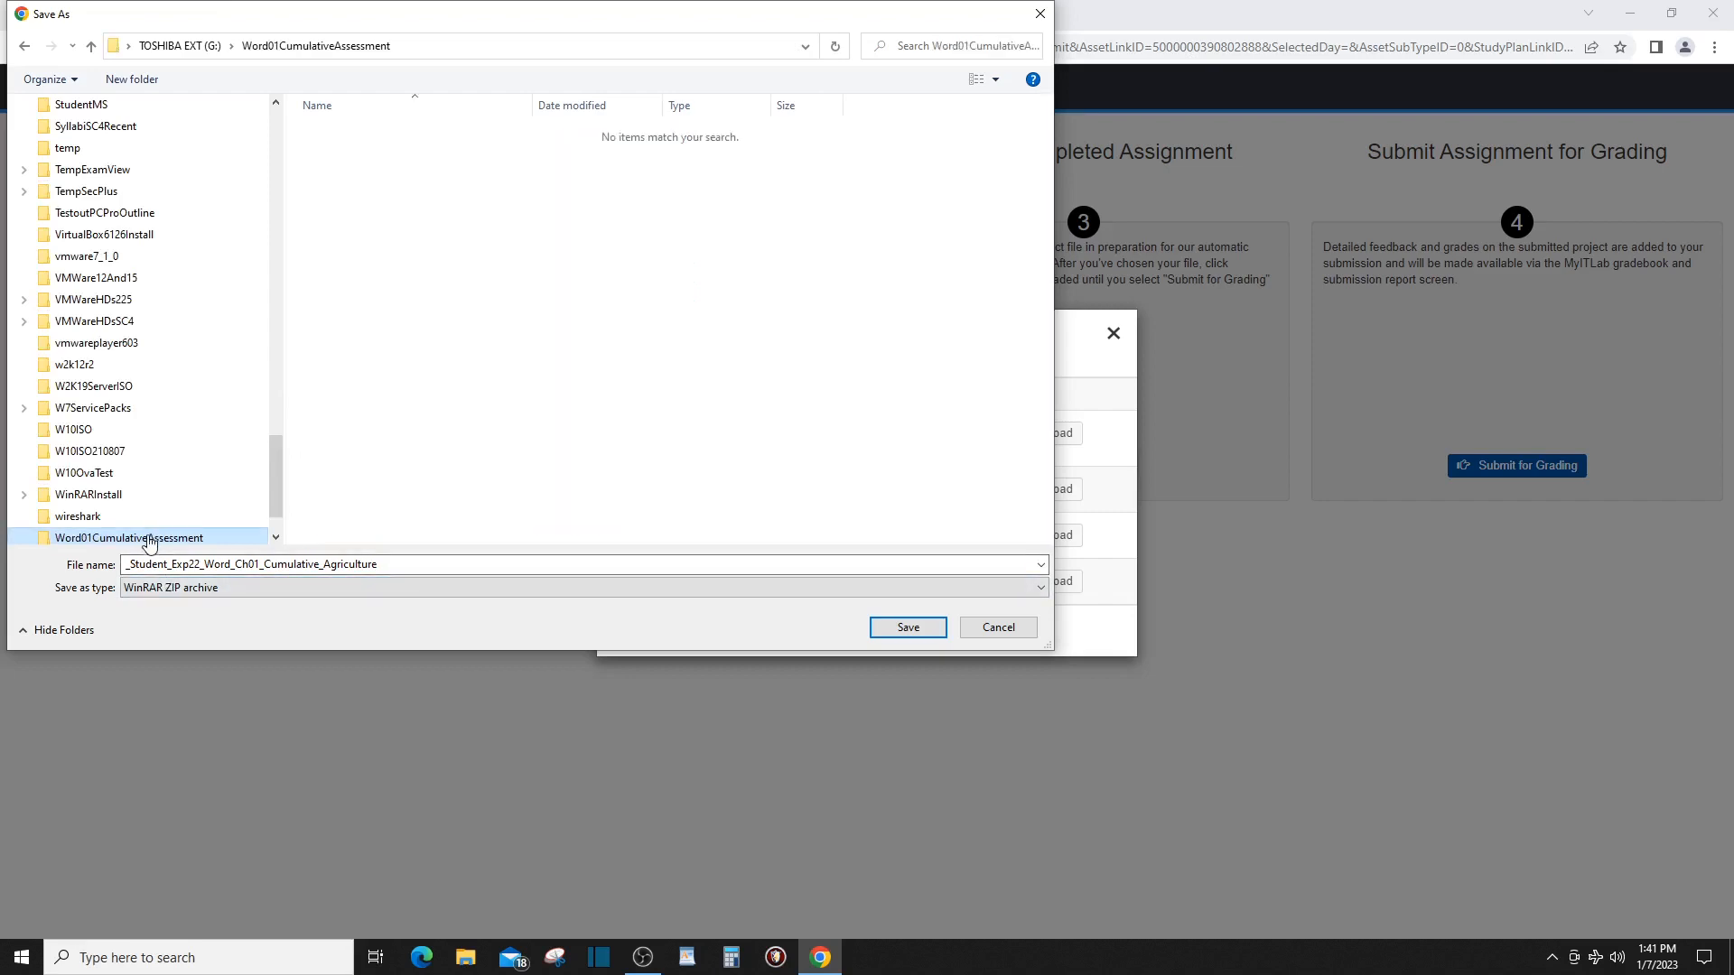
left_click(894, 631)
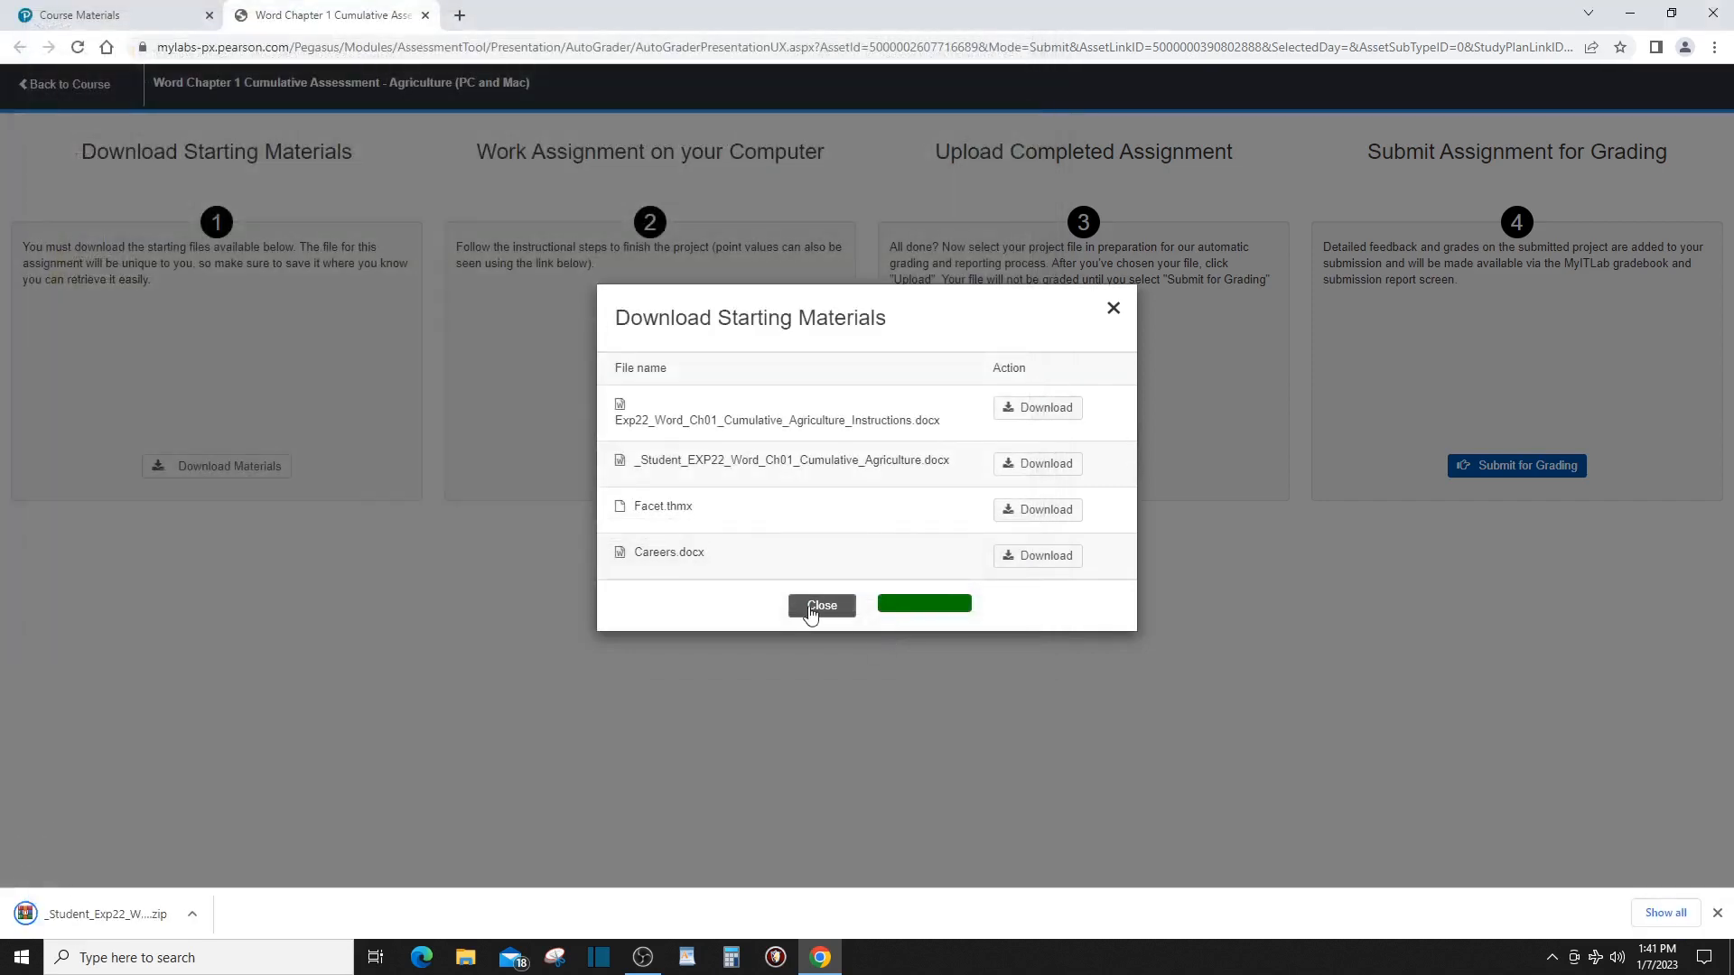
left_click(814, 611)
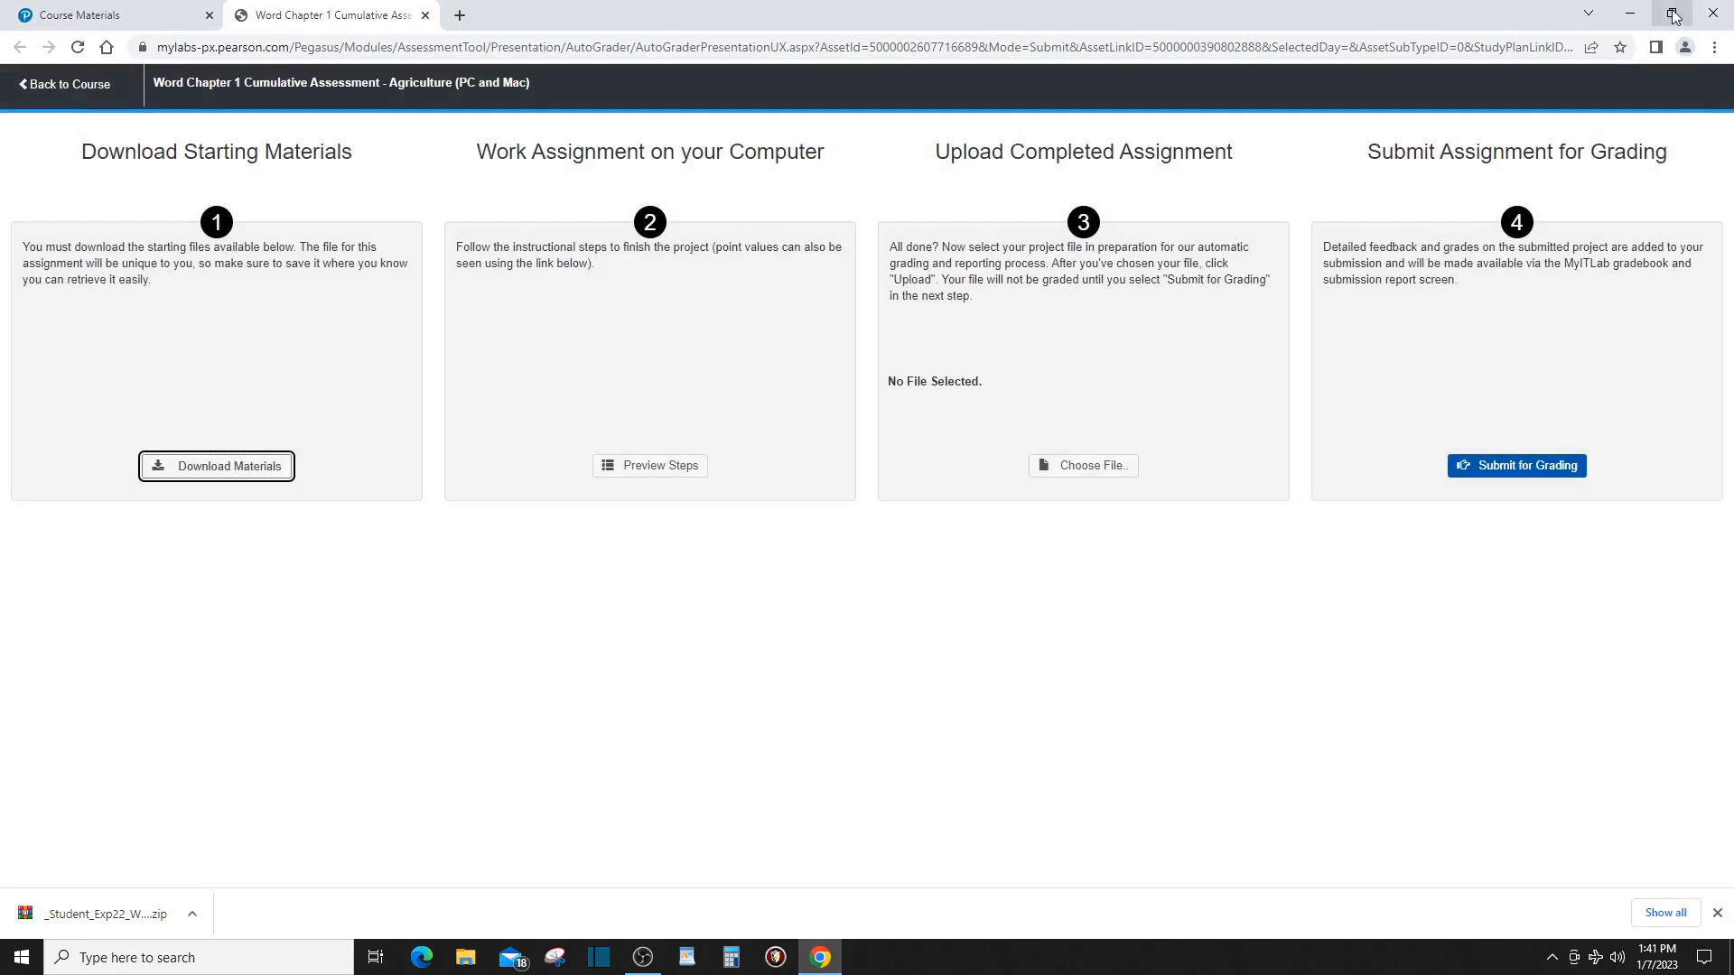
Switch to File Explorer and open the Word01CumulativeAssessment folder on the TOSHIBA EXT (G:) drive.
left_click(473, 960)
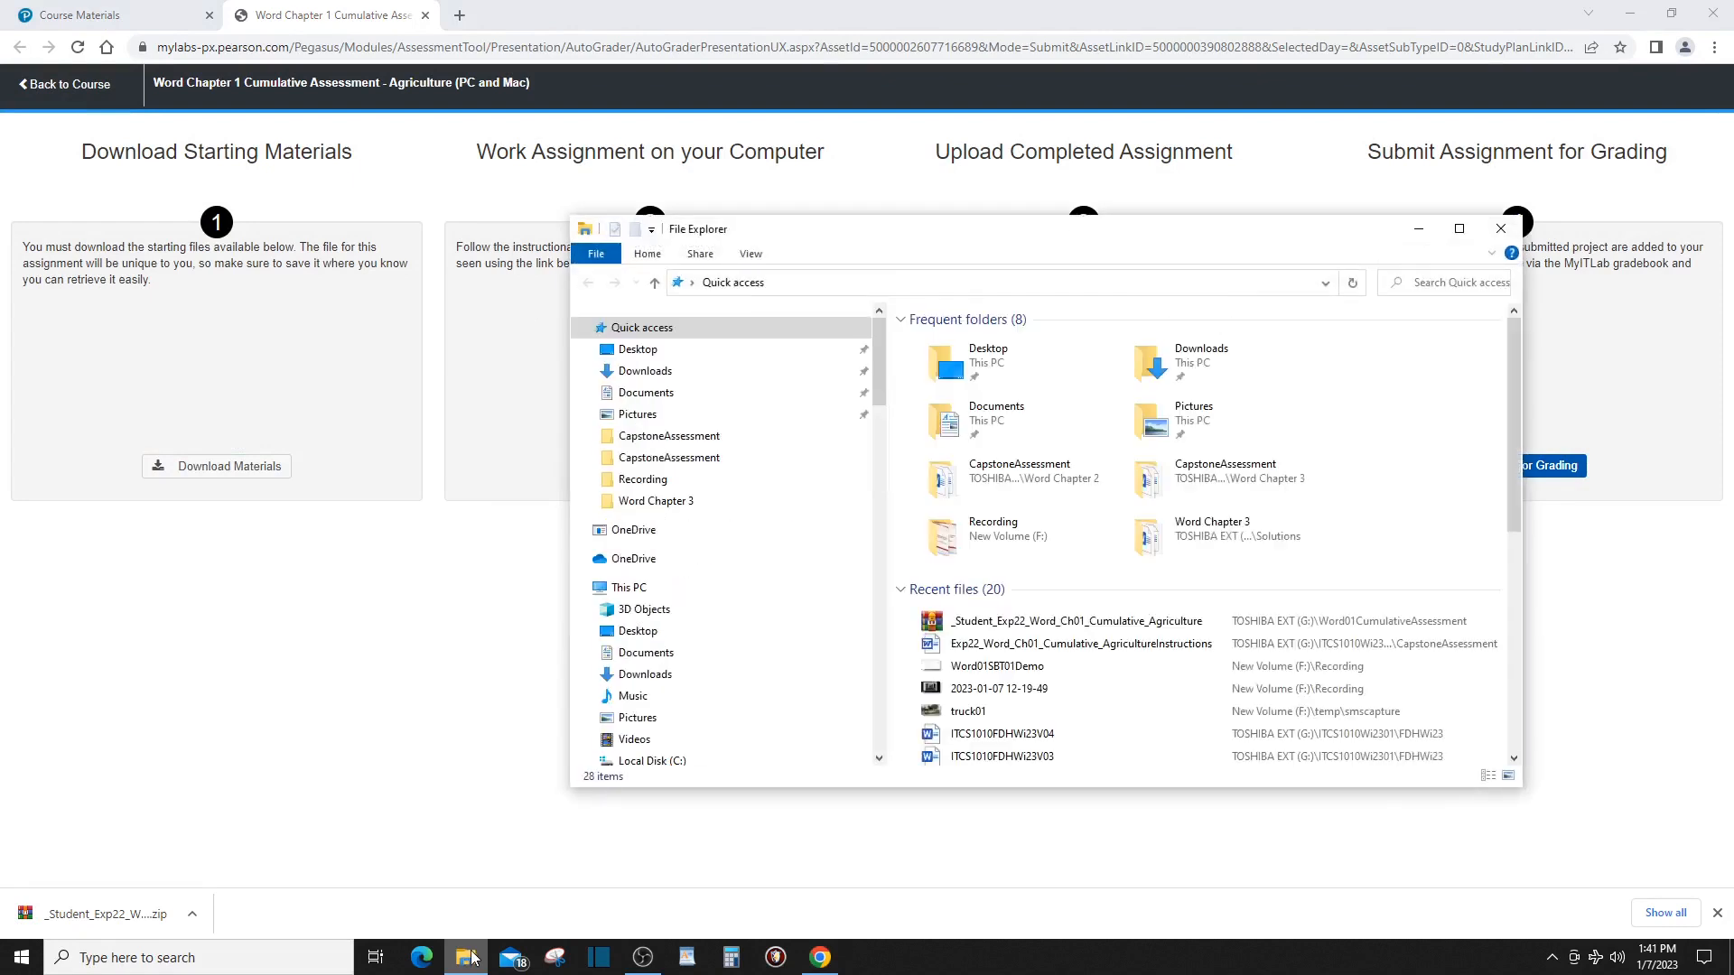
scroll(740, 722, "down", 1)
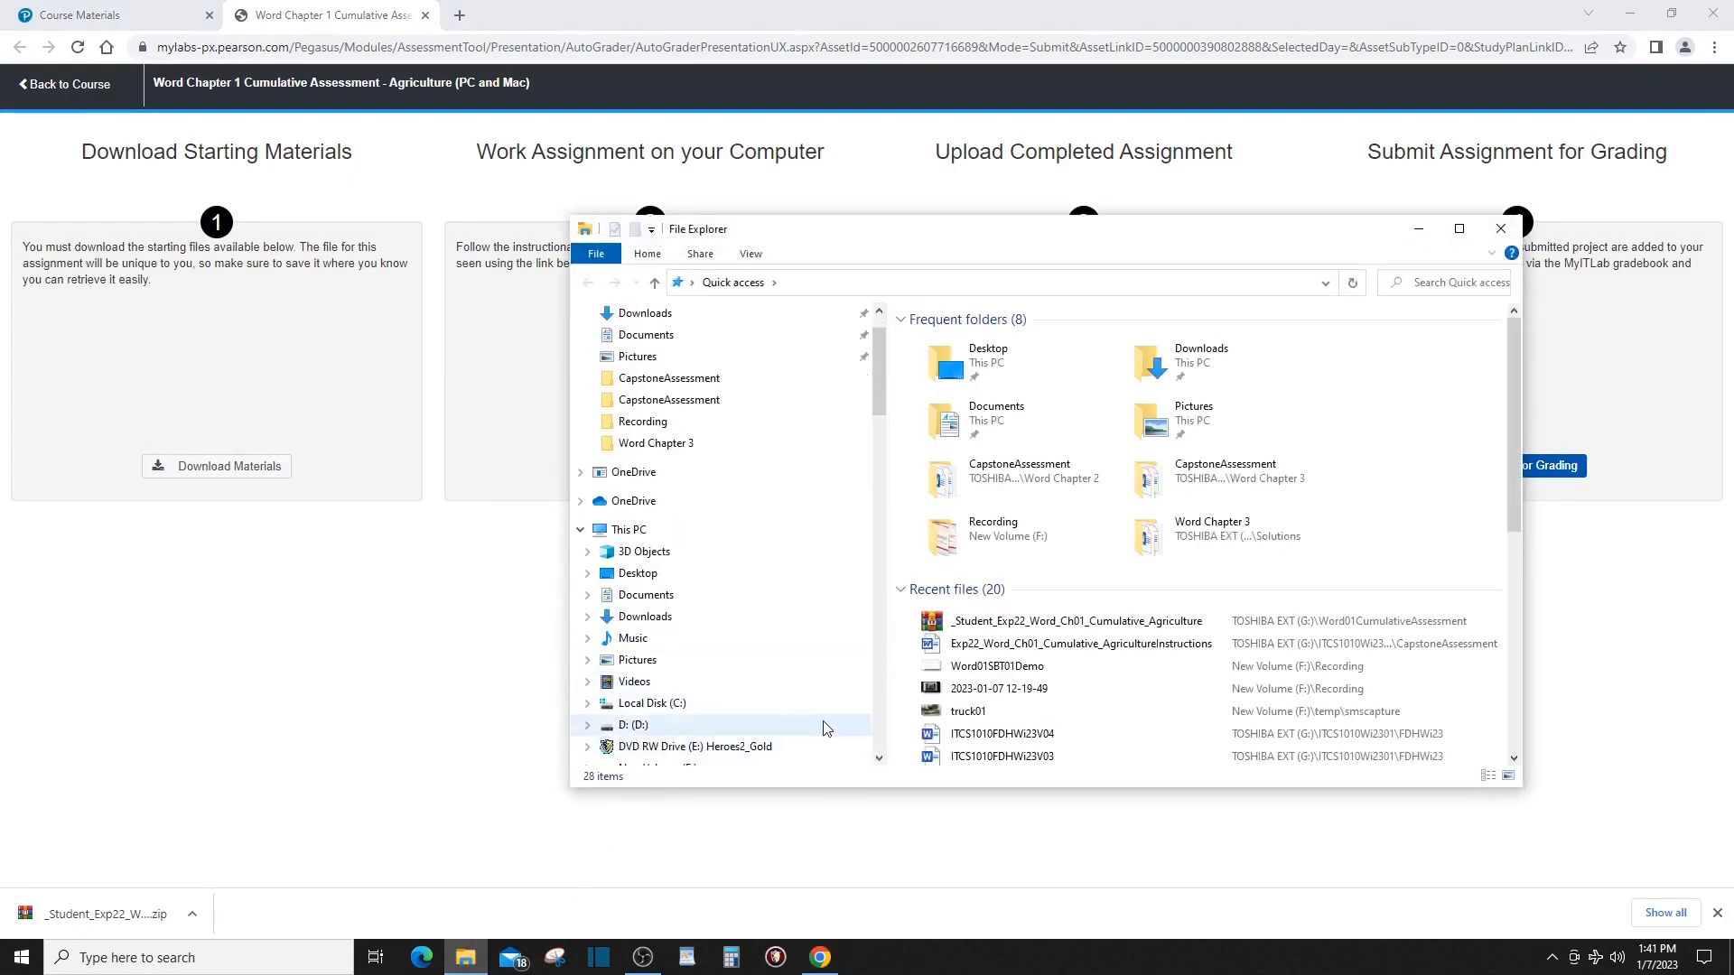
scroll(646, 738, "down", 1)
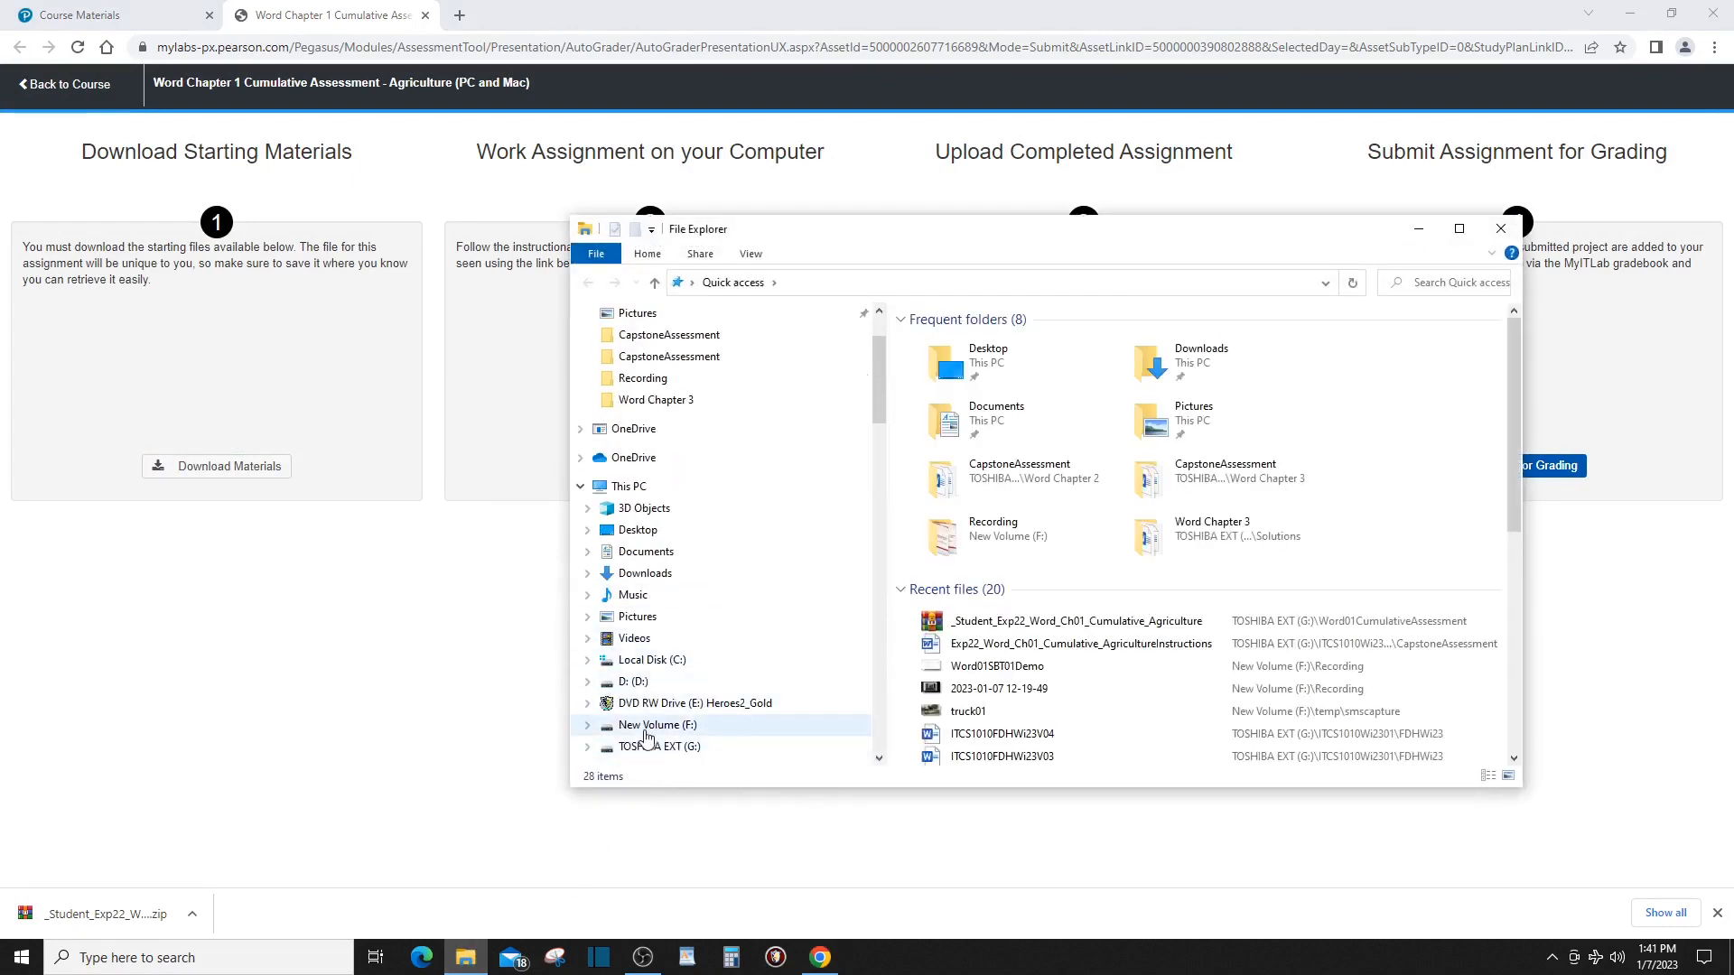
left_click(647, 736)
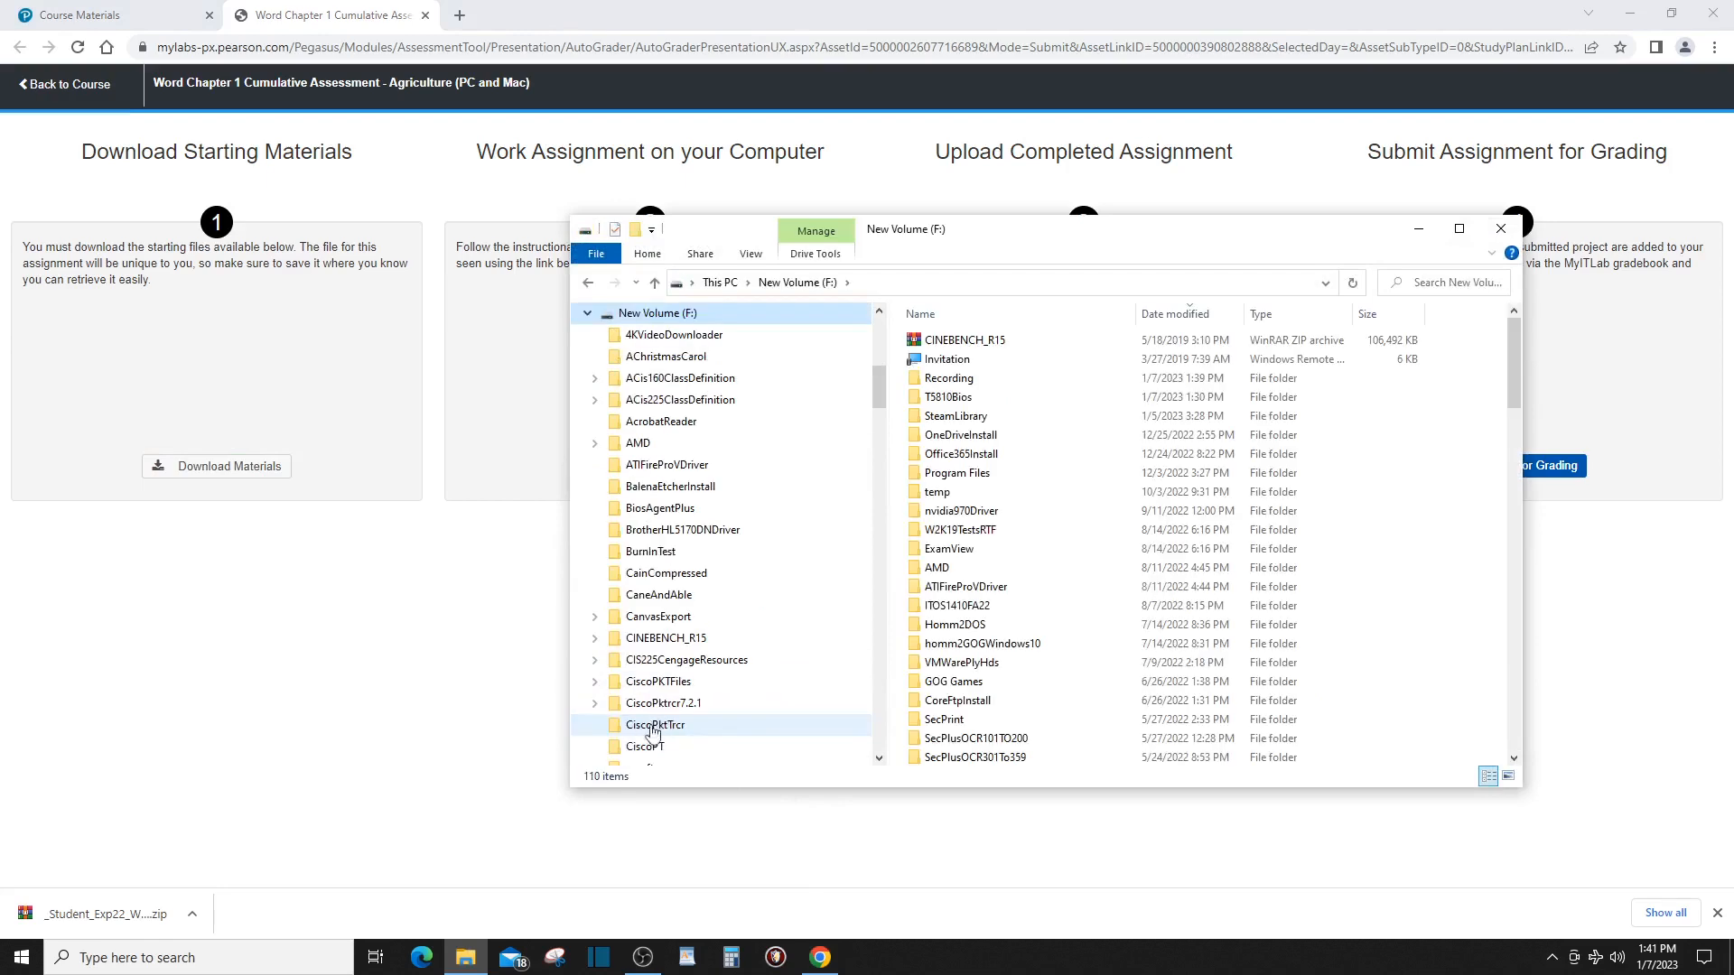
left_click(588, 313)
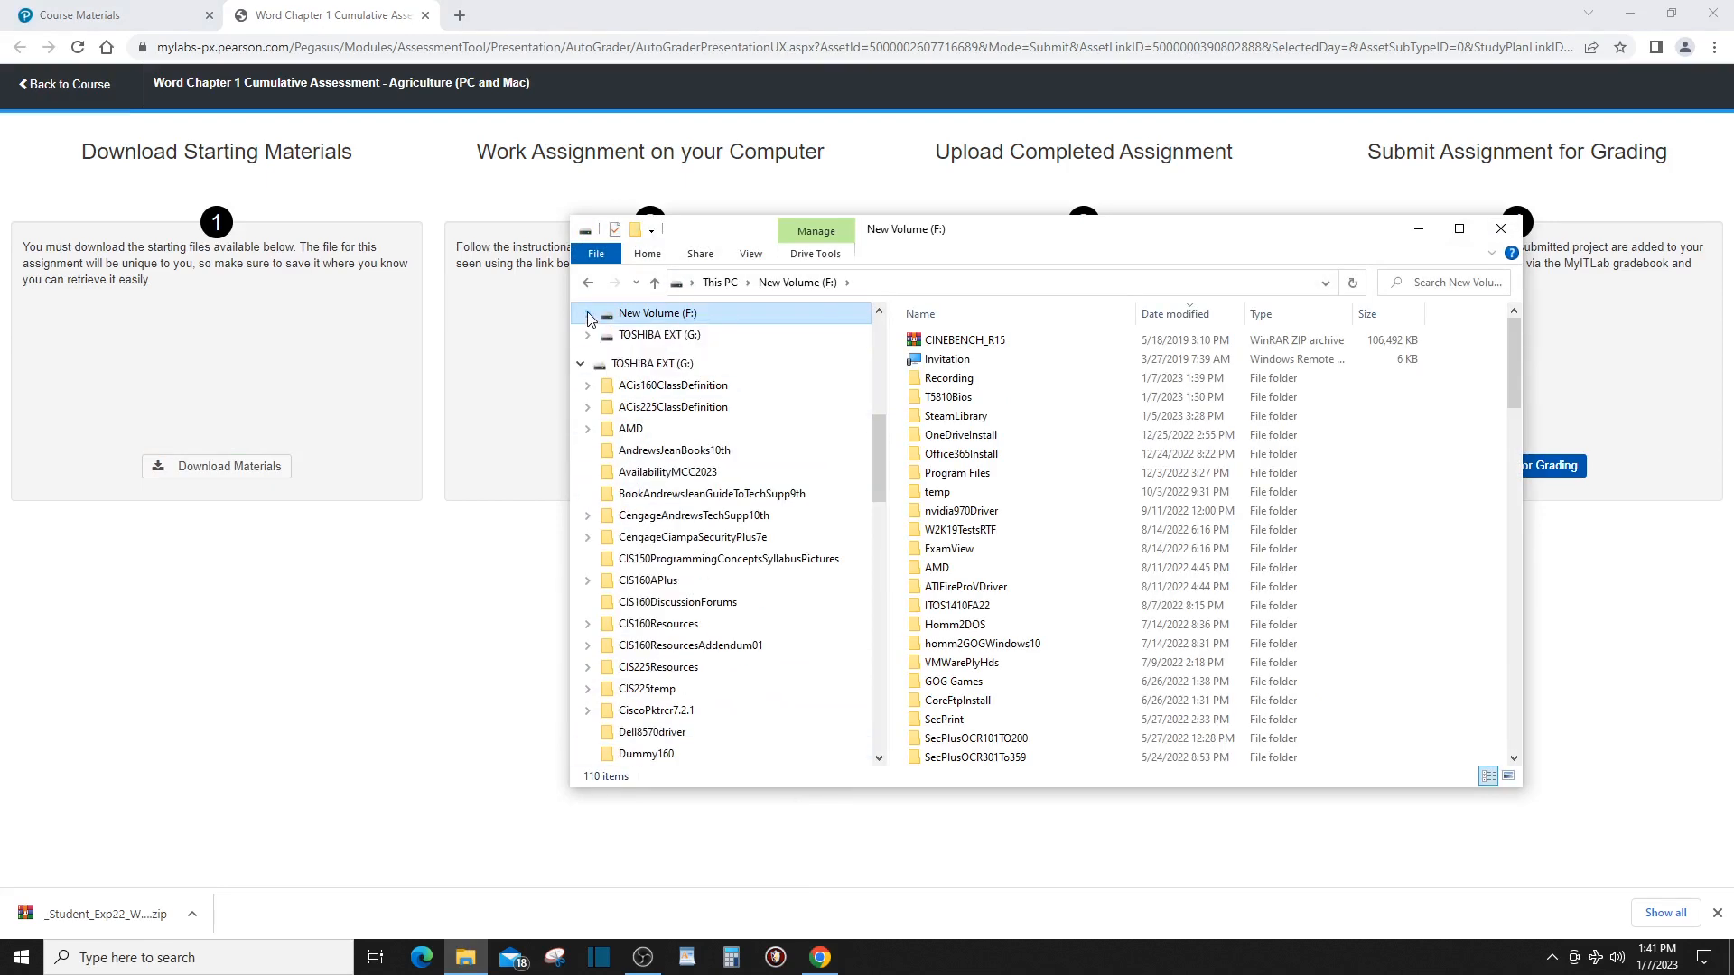
left_click(594, 363)
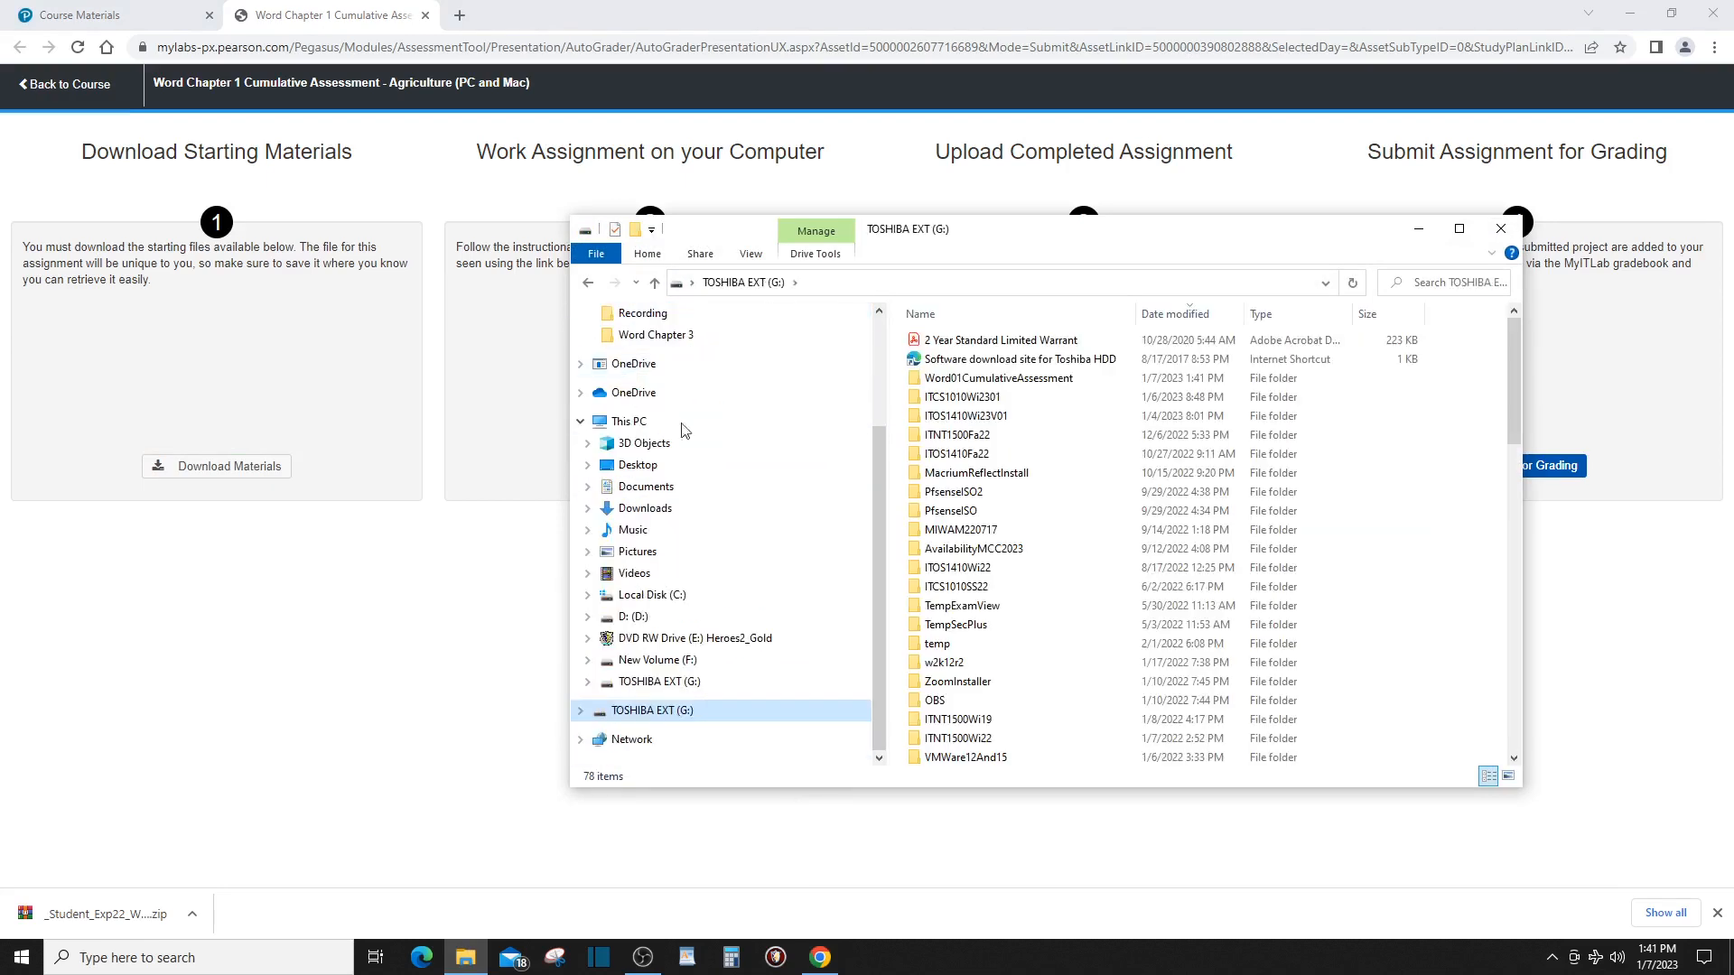
double_click(959, 378)
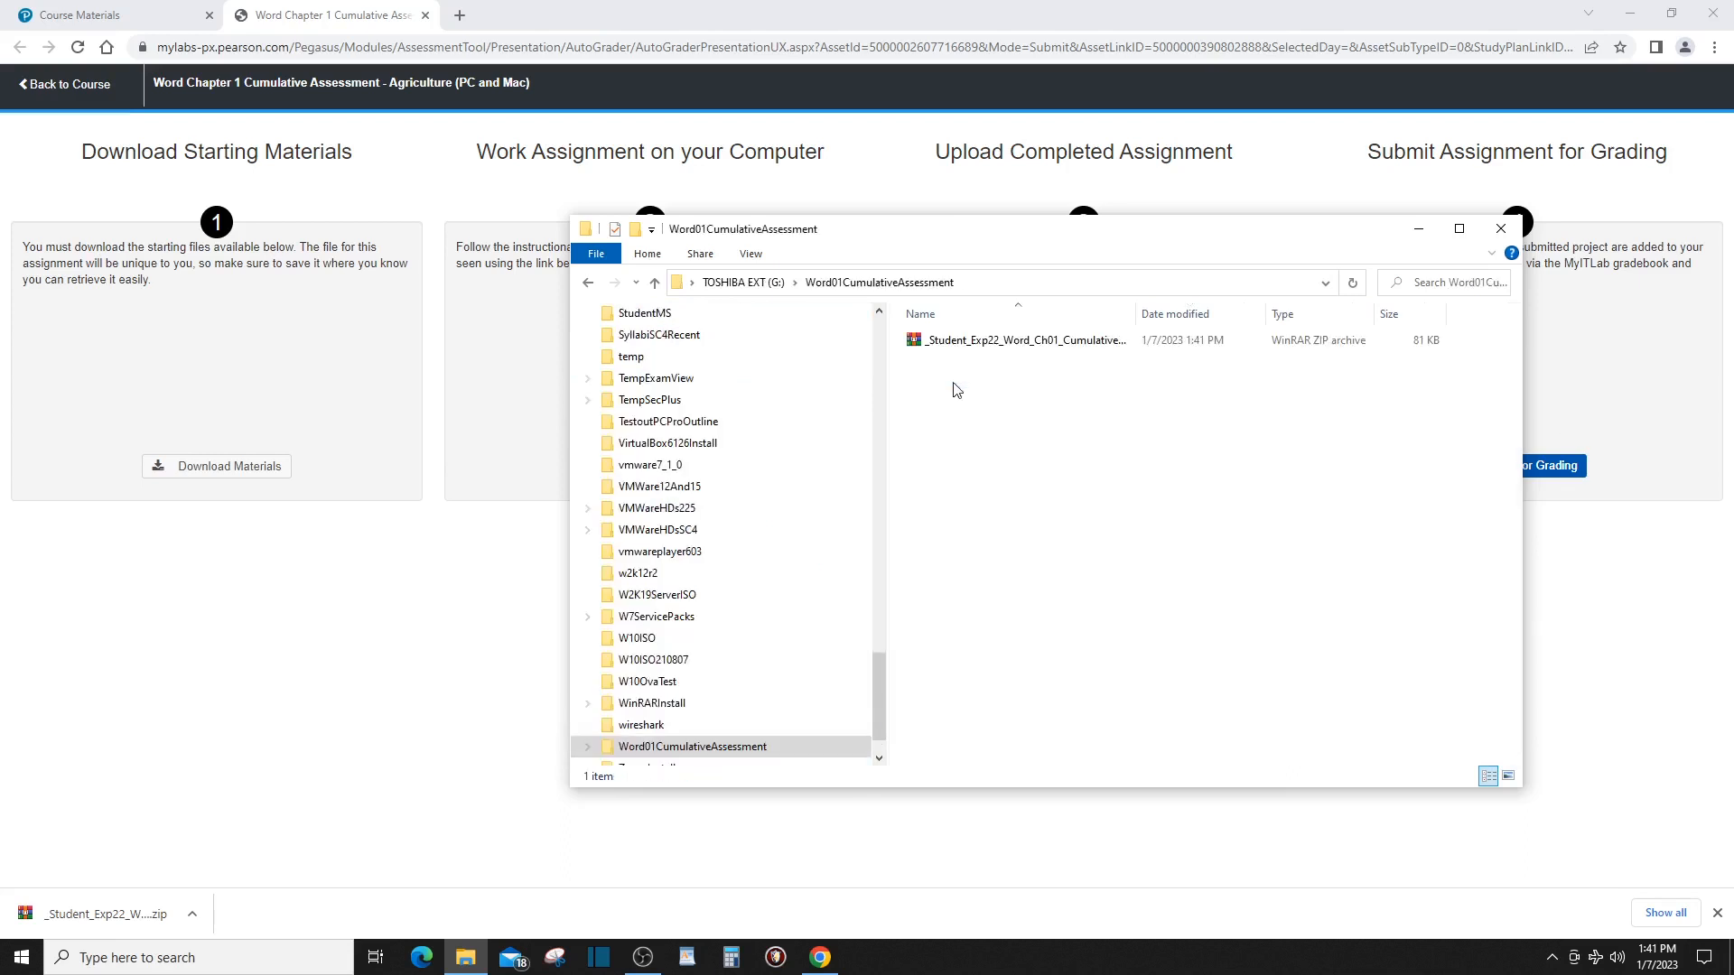
Extract the downloaded archive directly into the Word01CumulativeAssessment folder, removing the archive-named subfolder from the destination path.
right_click(965, 345)
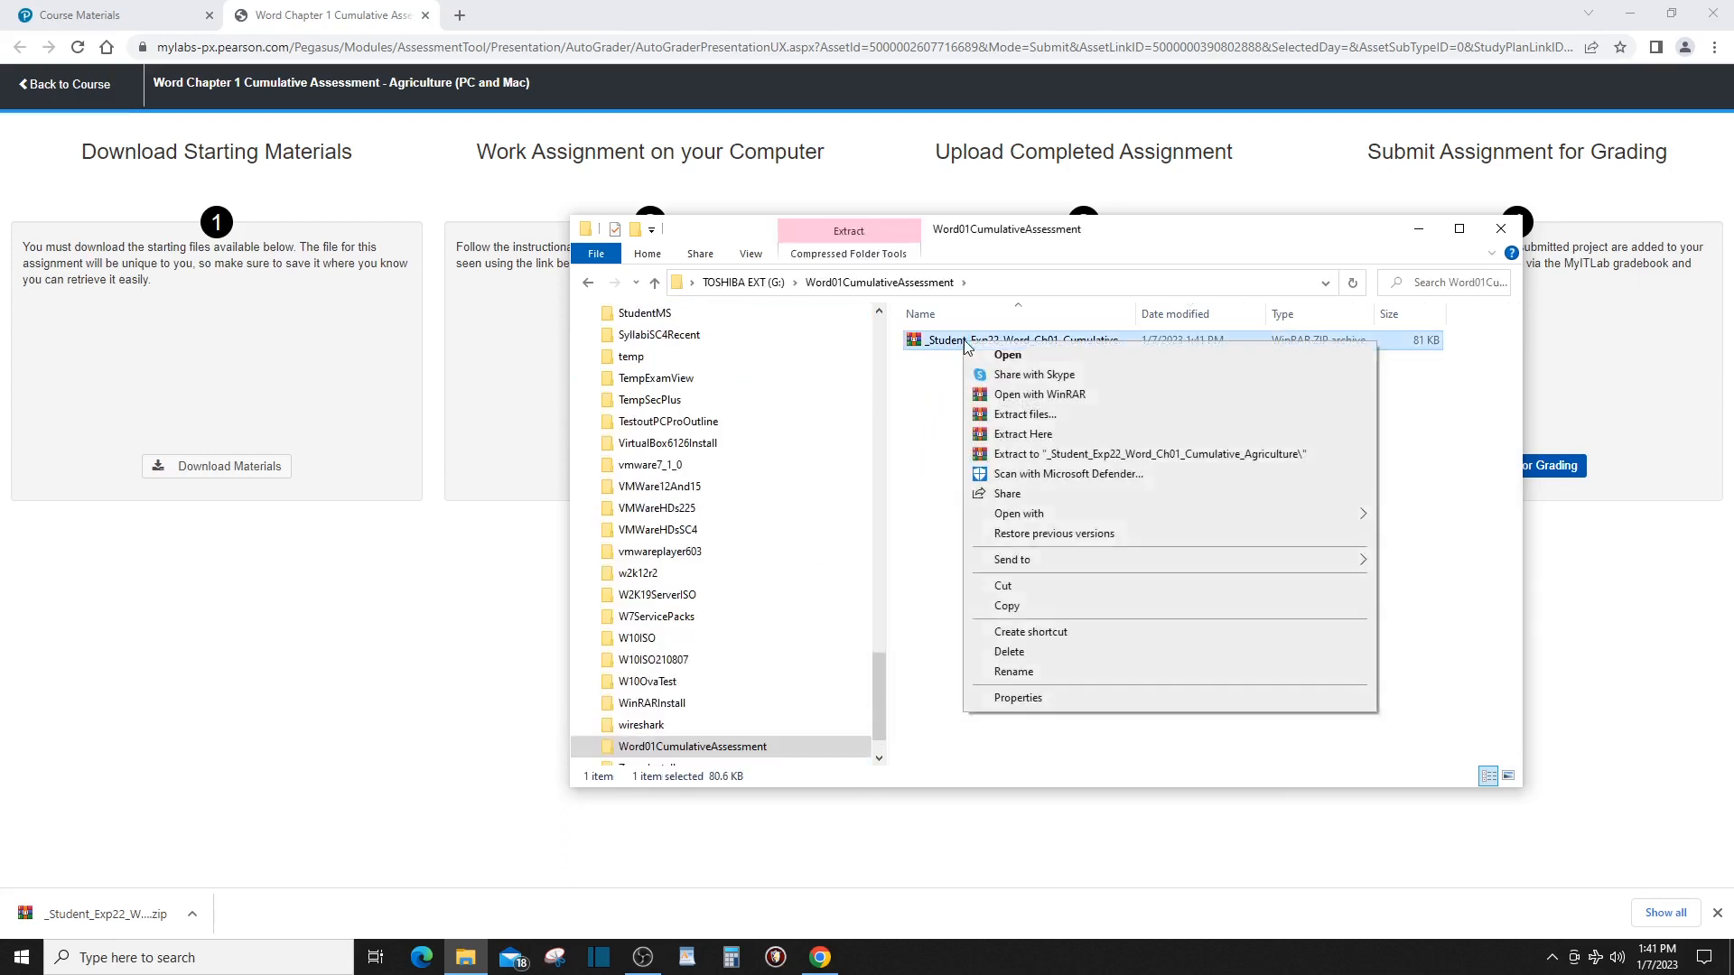
left_click(1027, 415)
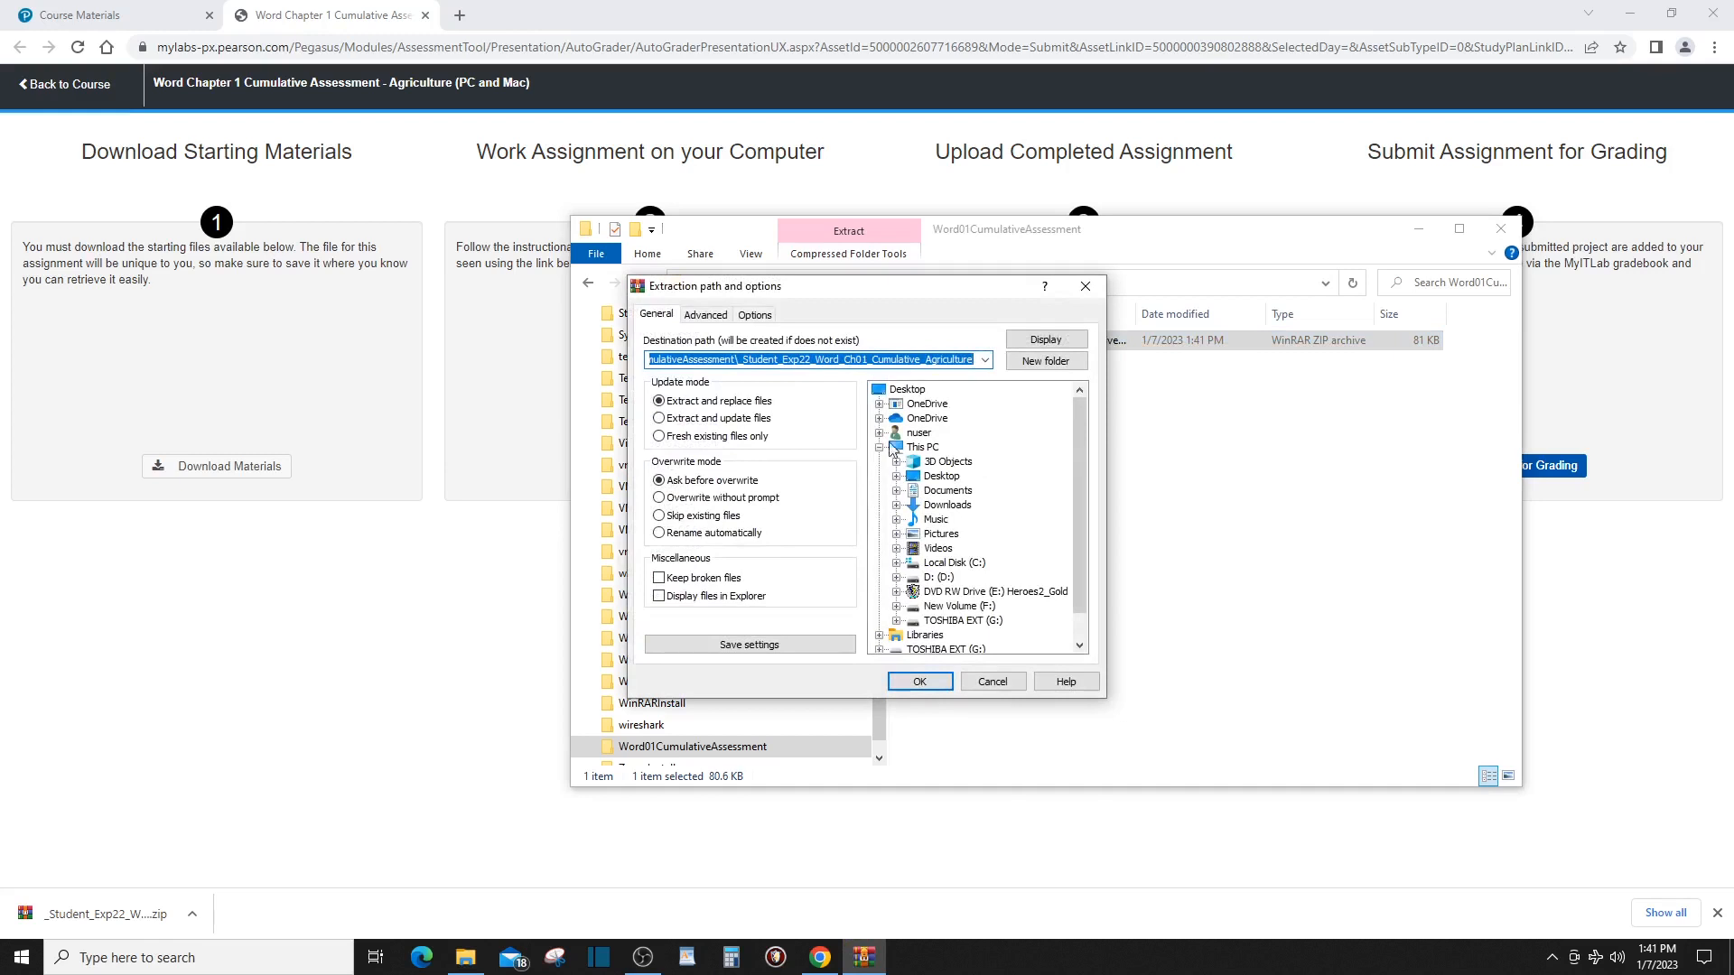
left_click(740, 359)
left_click_drag(740, 360, 1052, 361)
key("BackSpace")
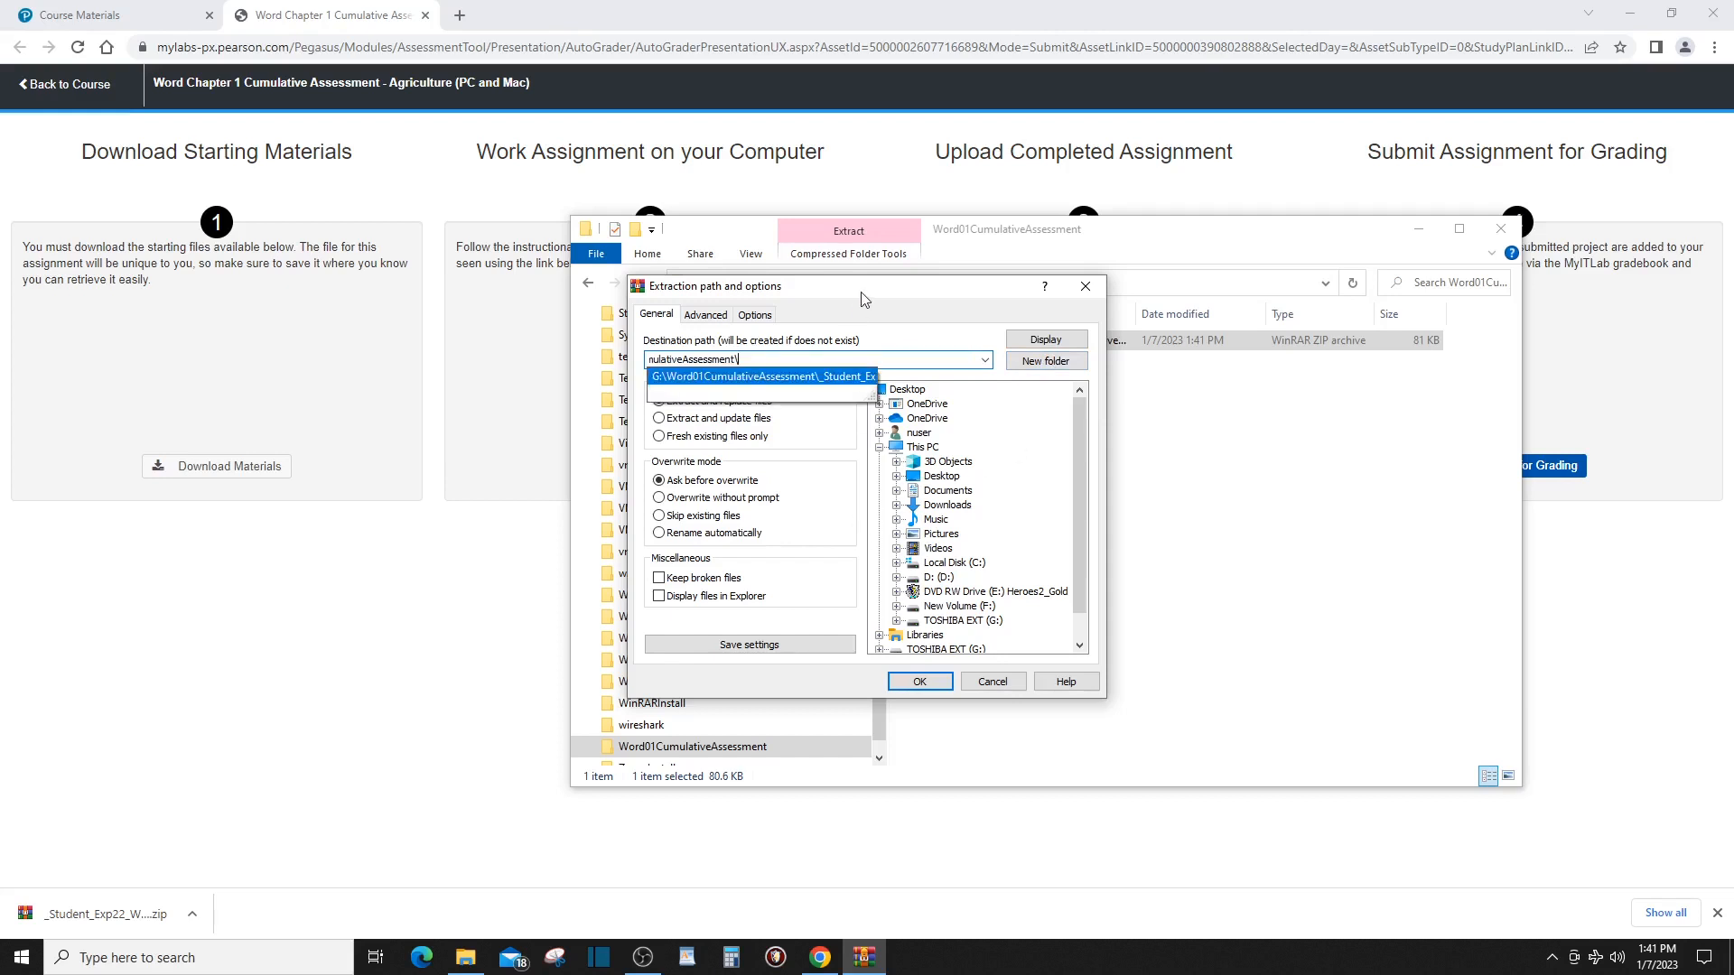
left_click_drag(861, 289, 1037, 376)
left_click(1095, 759)
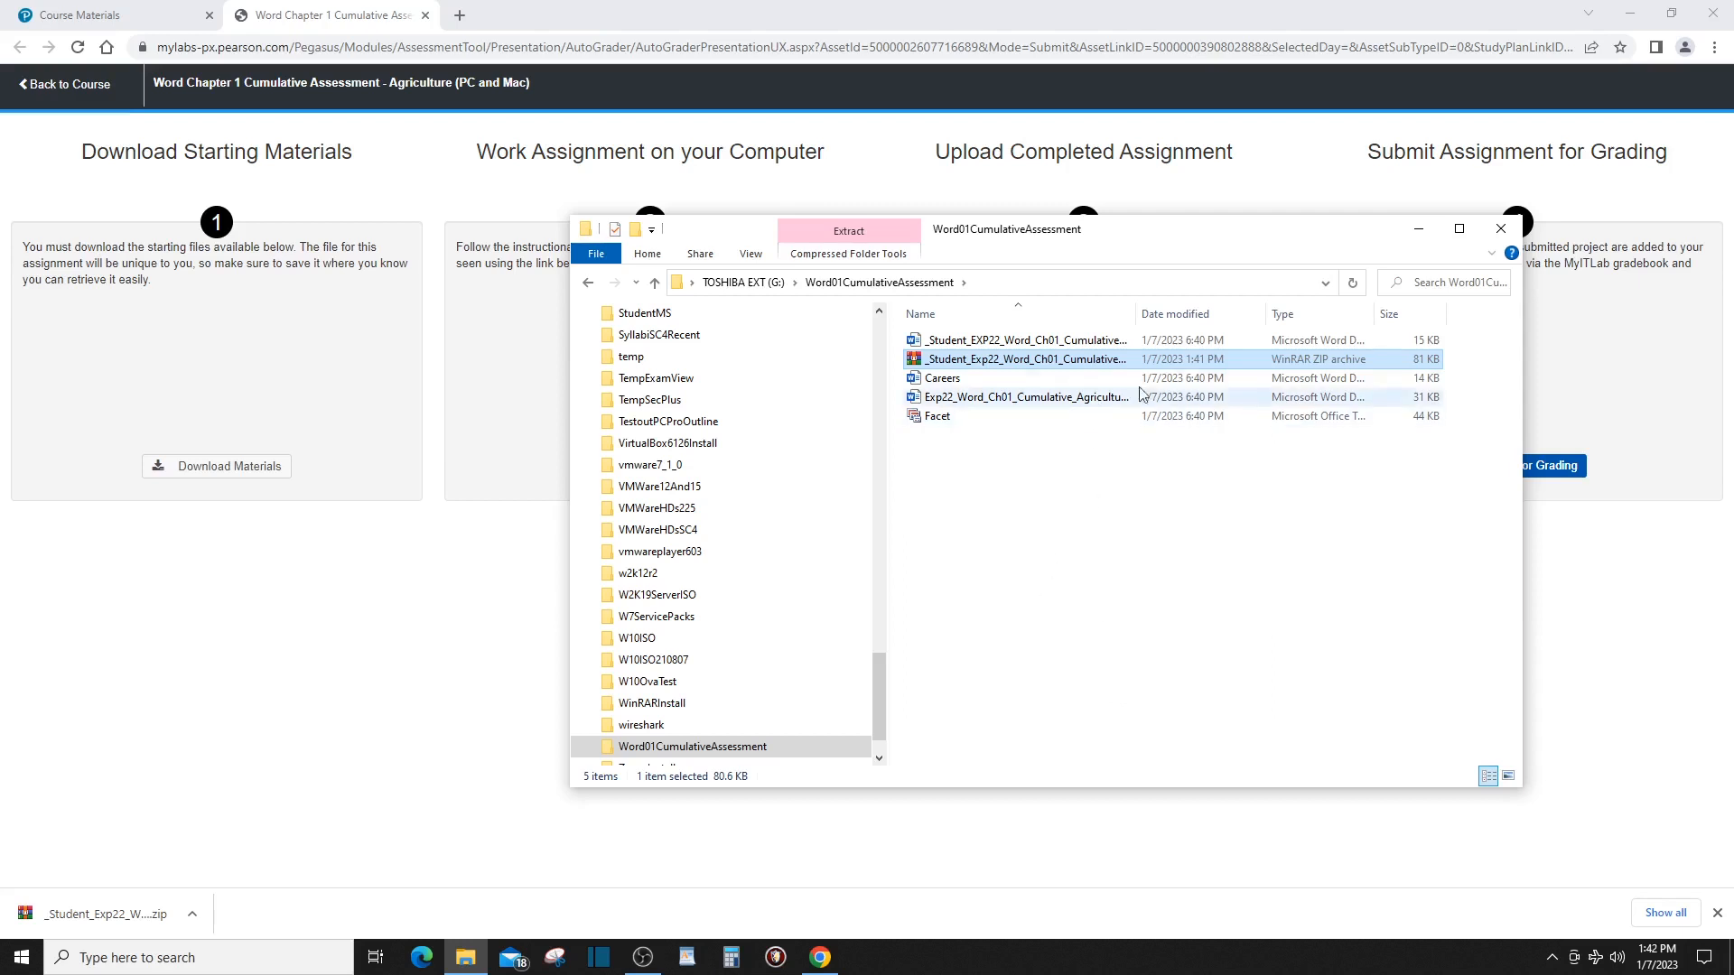
Widen the file name column and open Exp22_Word_Ch01_Cumulative_Agriculture_Instructions in Word with editing enabled.
left_click_drag(1135, 312, 1232, 307)
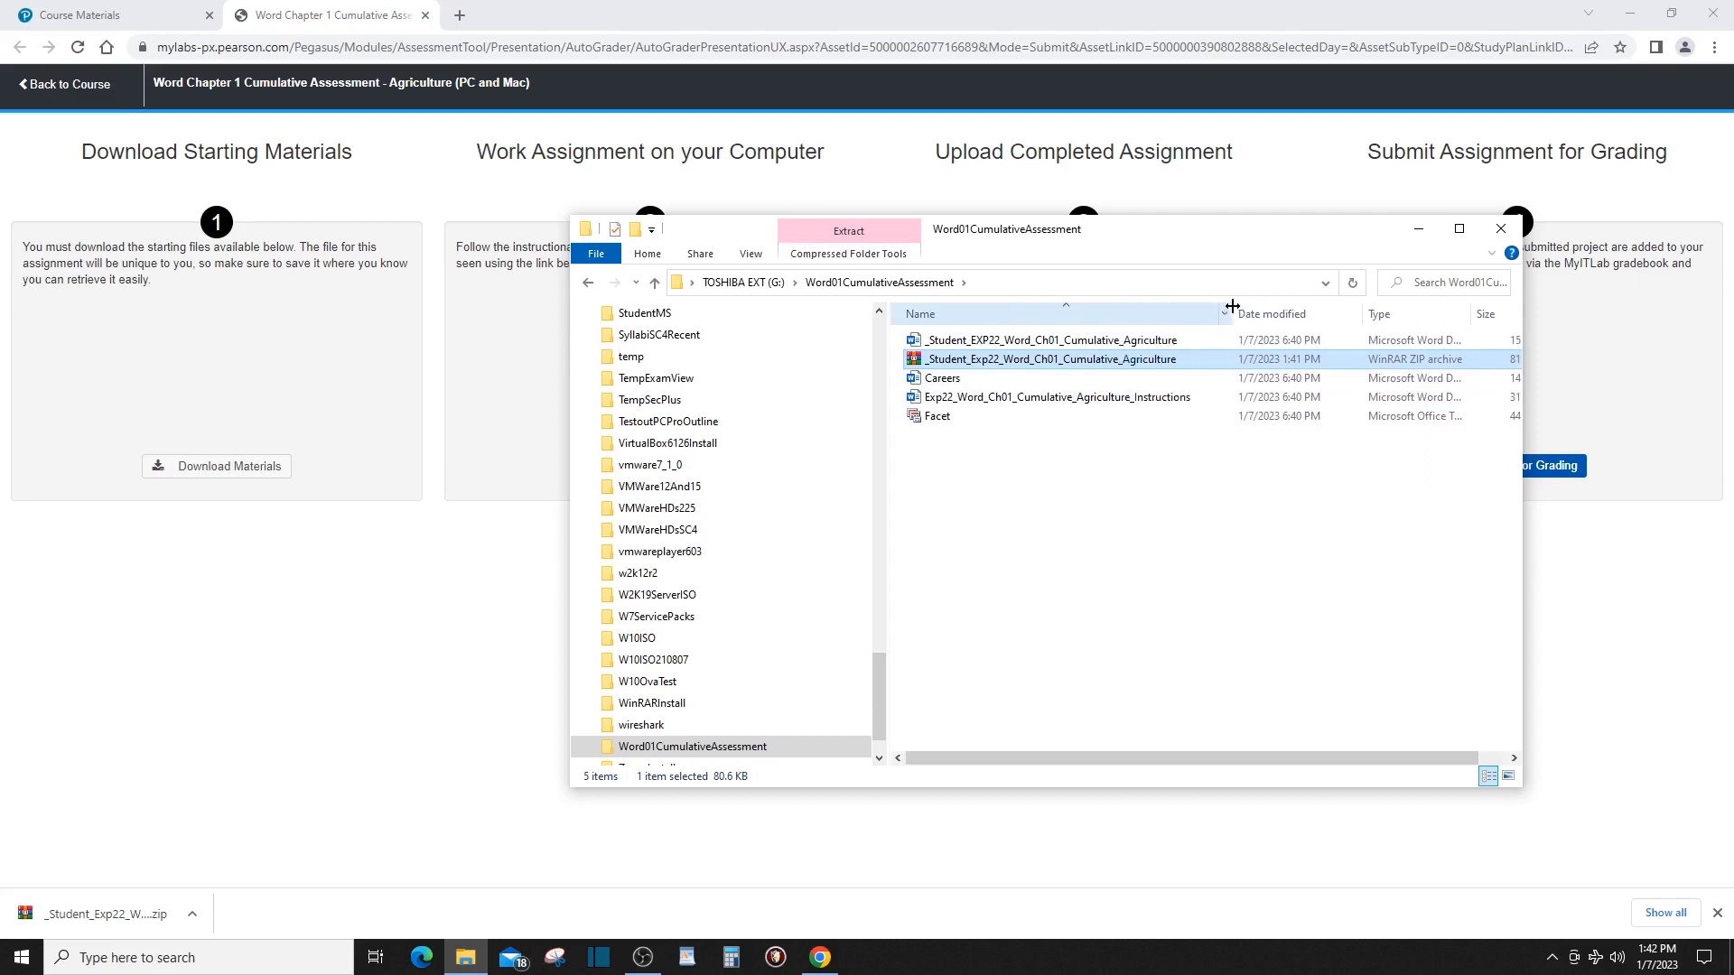
double_click(1007, 400)
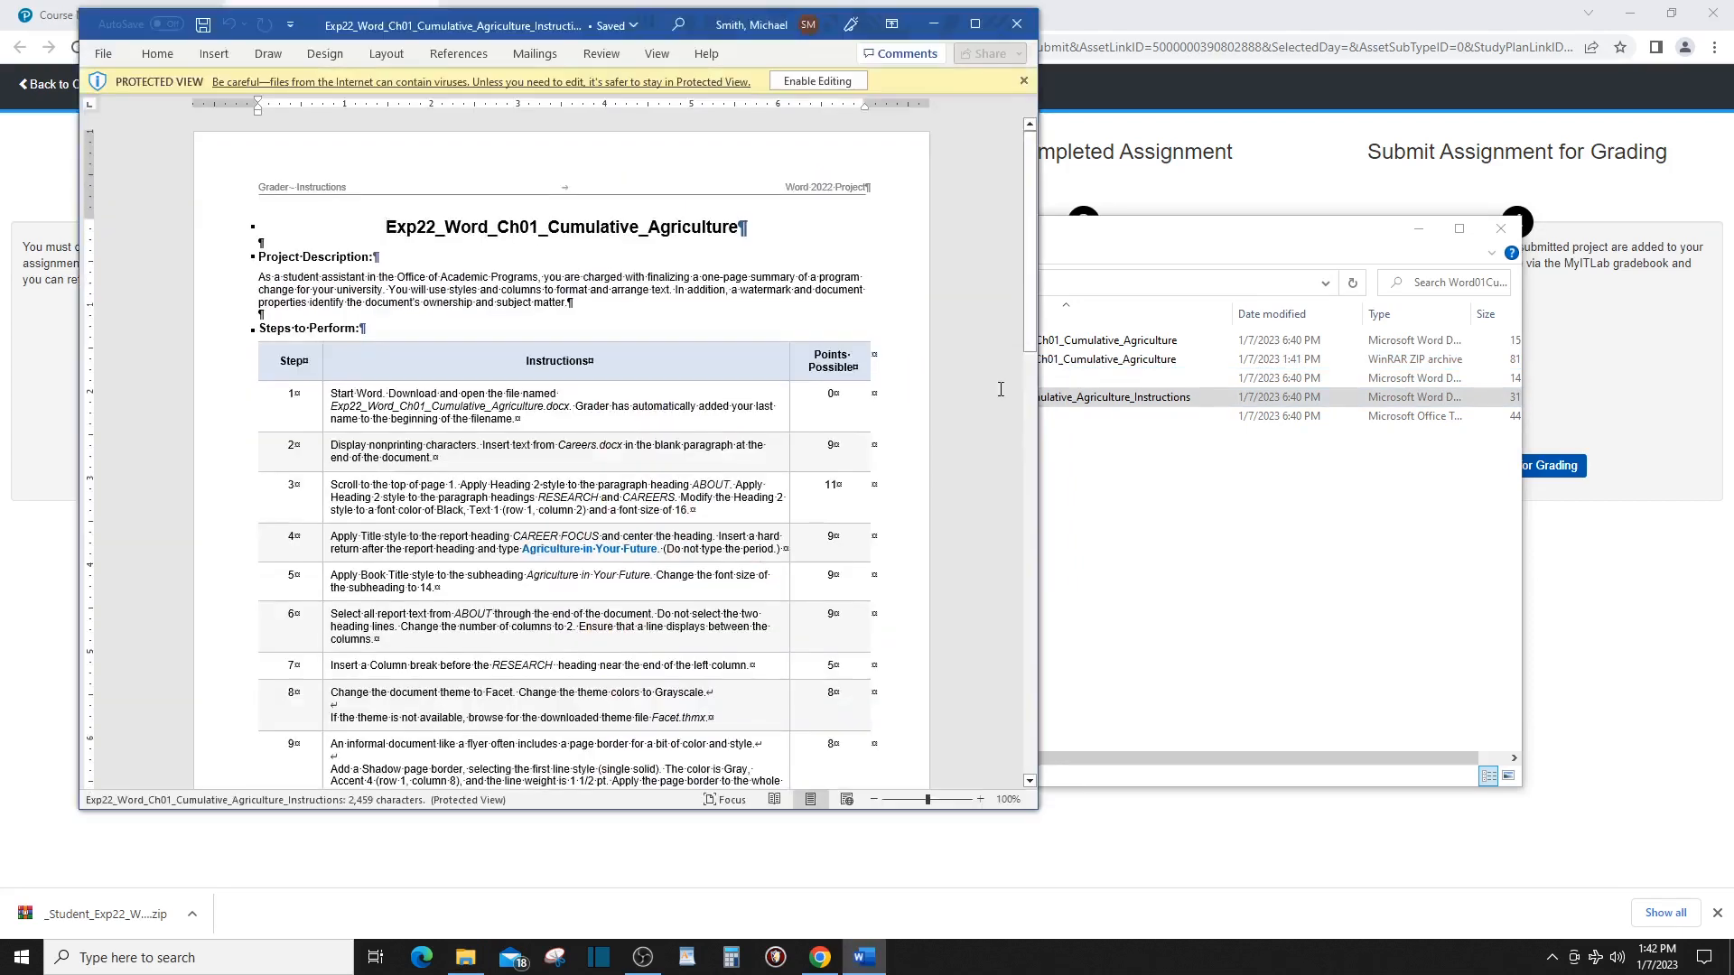
left_click(818, 81)
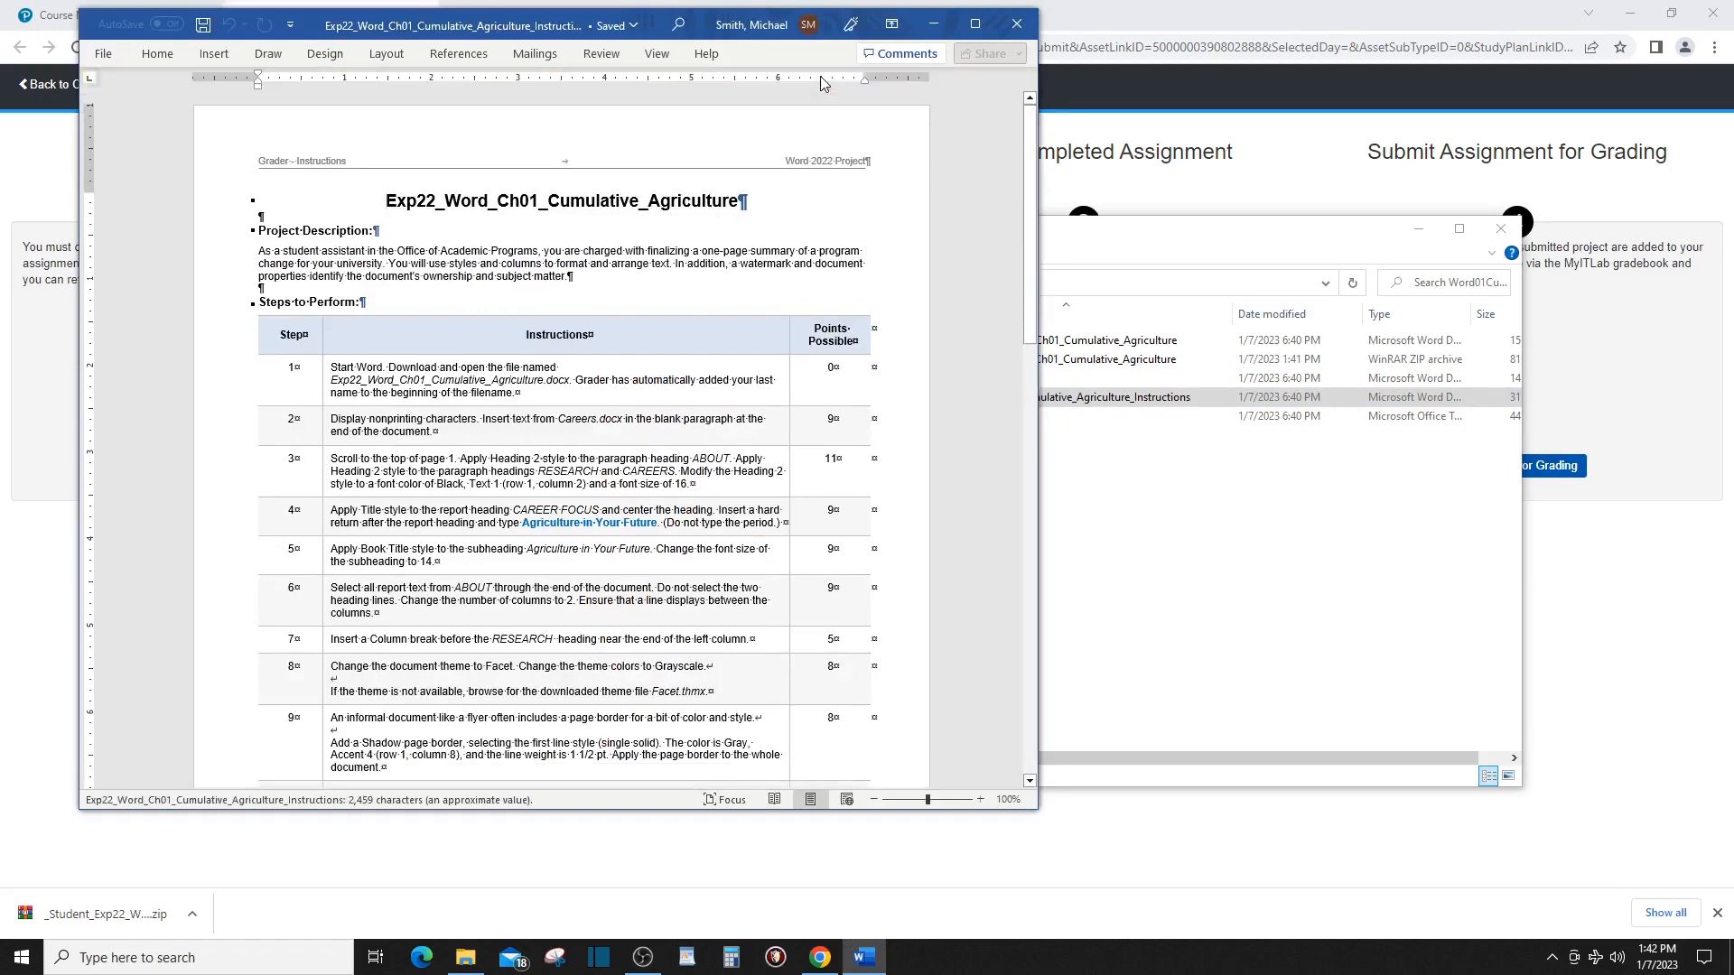
Save a copy of the instructions document as Rich Text Format in the Word01CumulativeAssessment folder, accepting the compatibility changes.
left_click(105, 56)
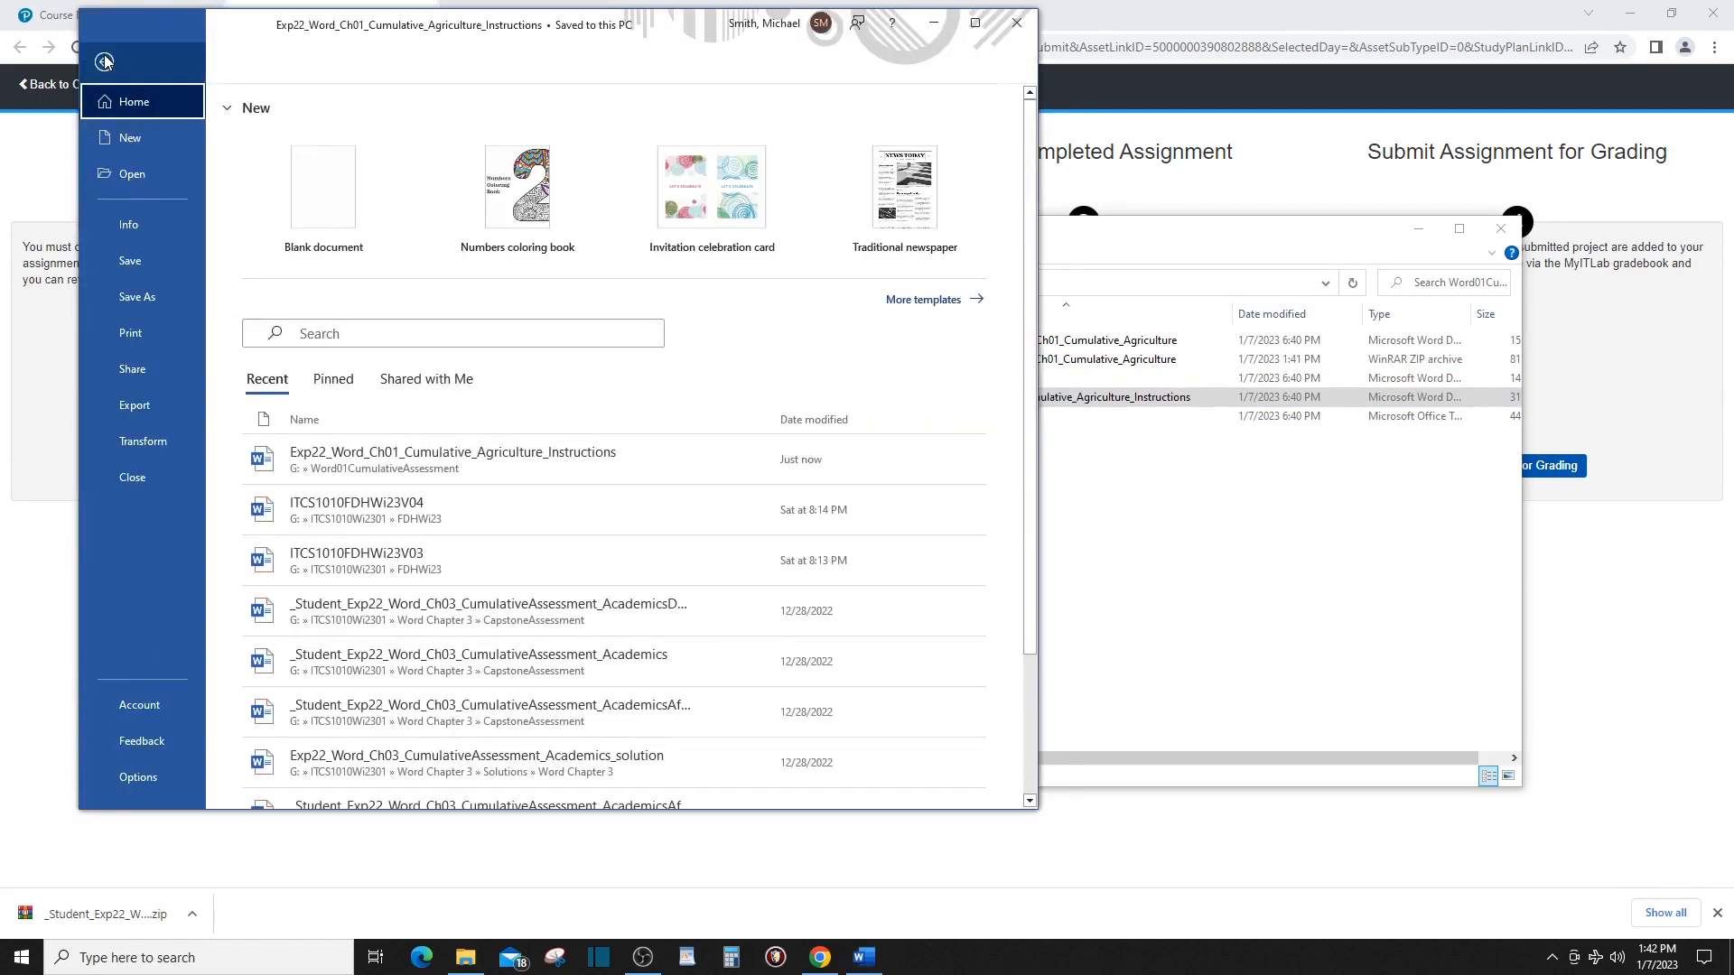
left_click(138, 298)
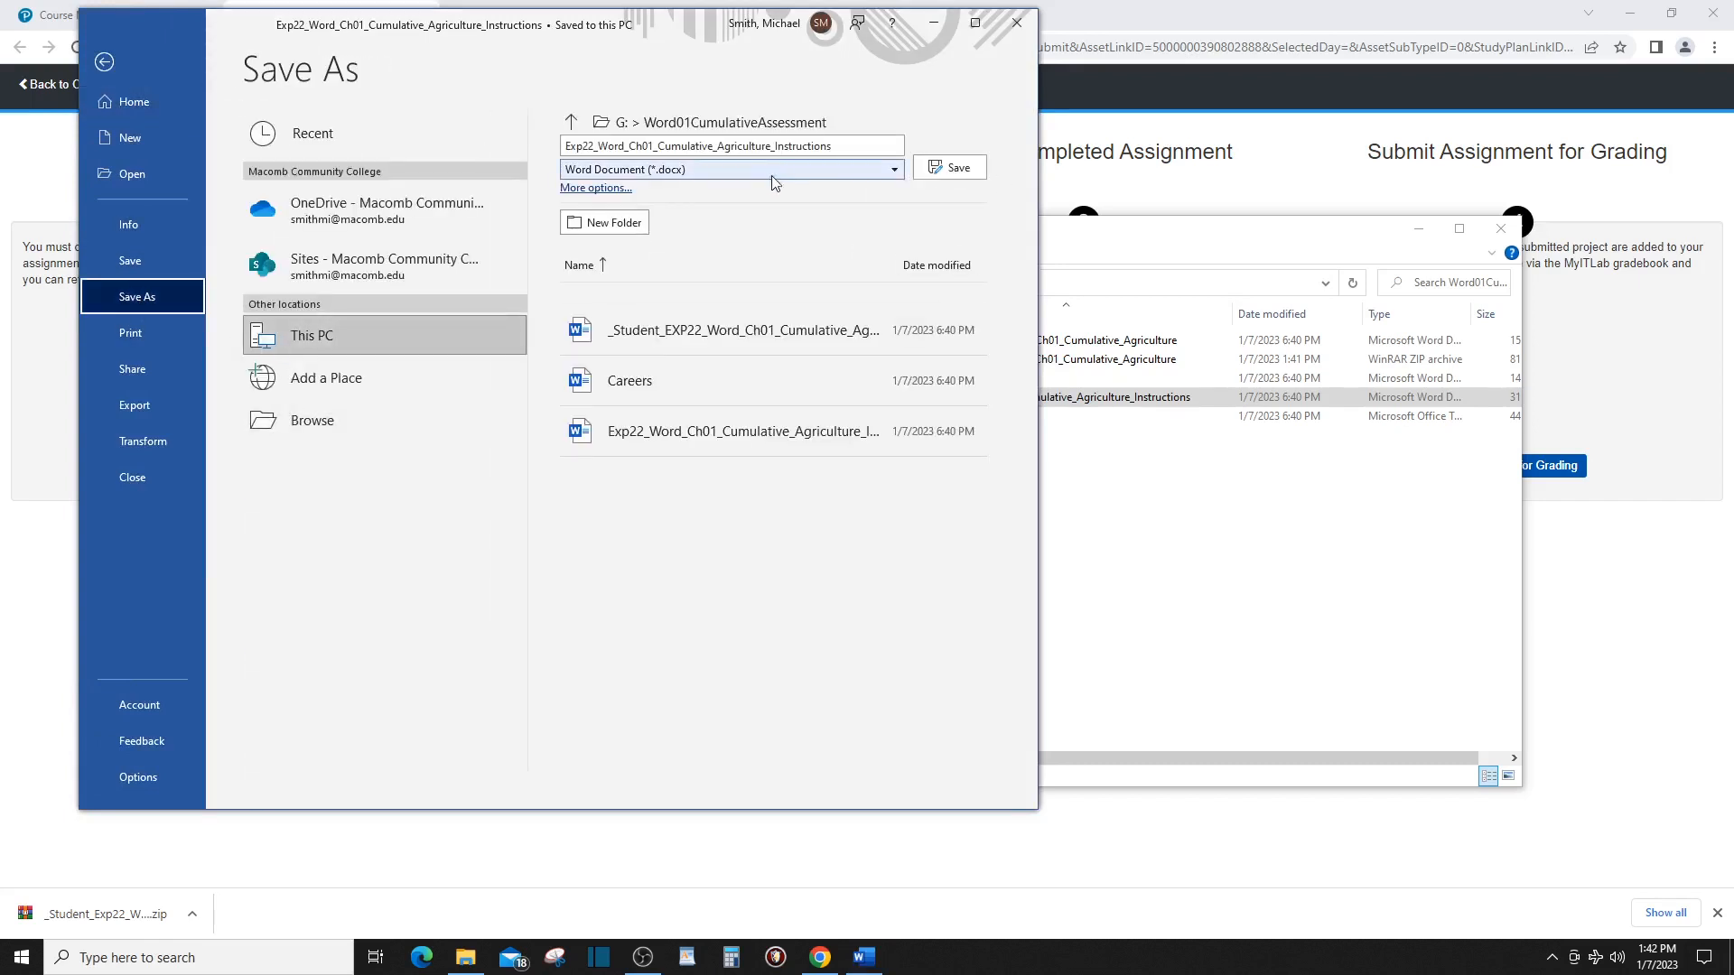
left_click(897, 170)
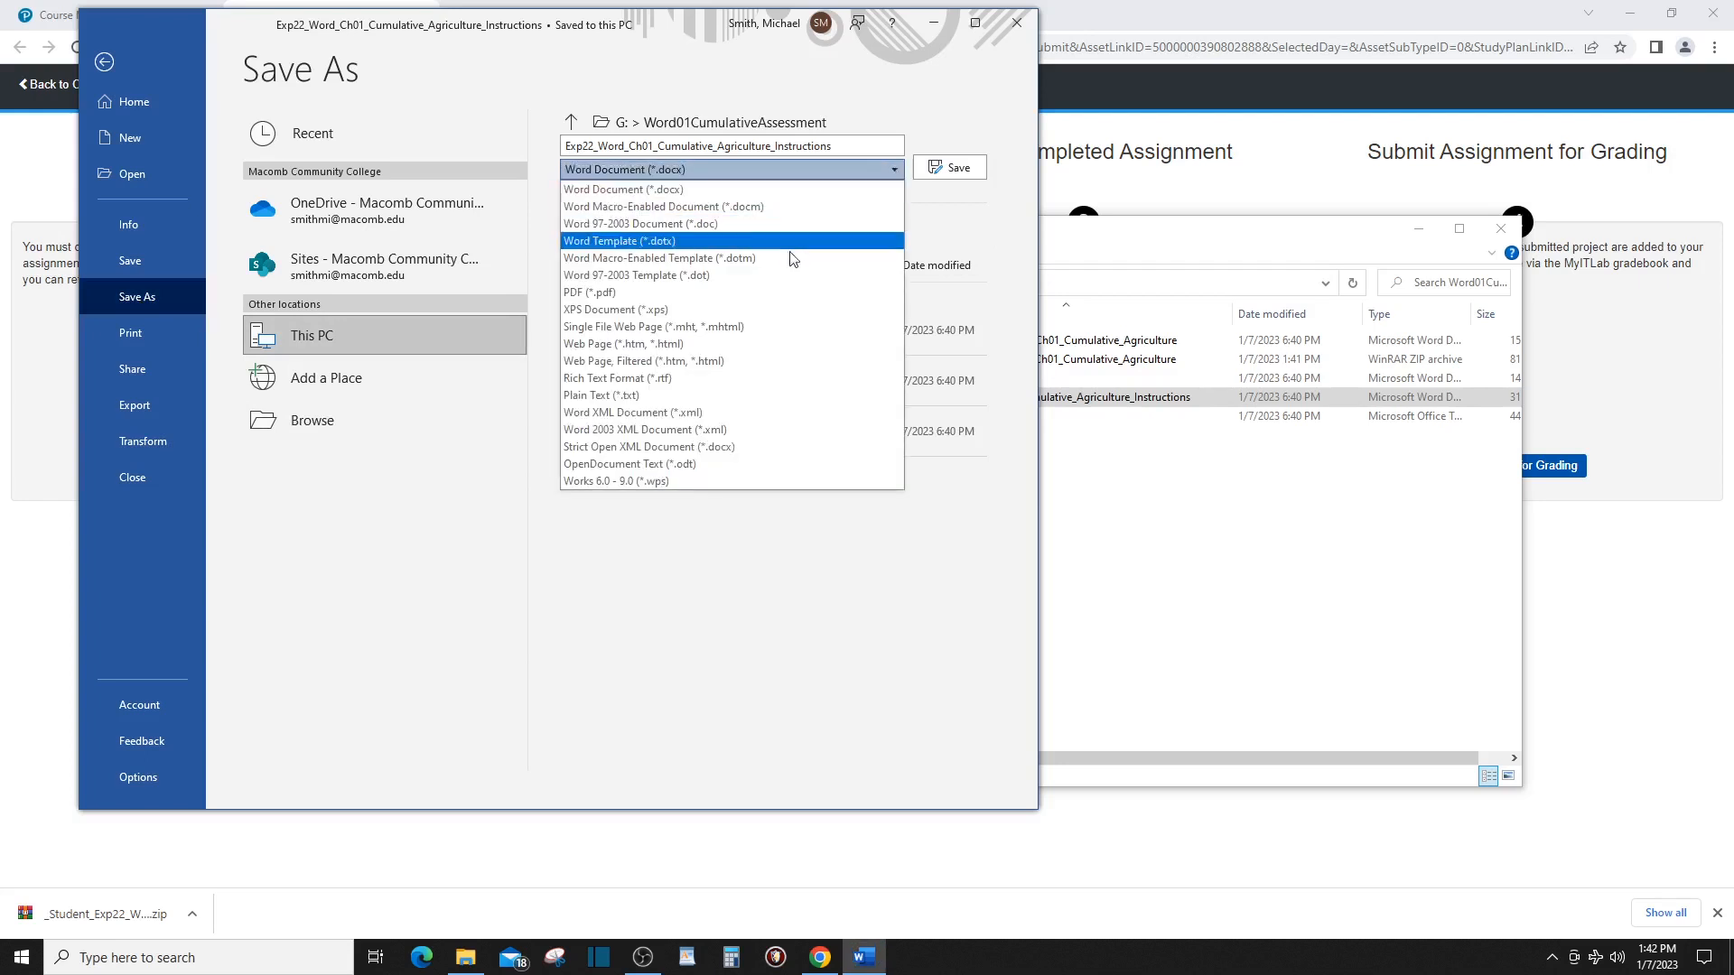
left_click(663, 379)
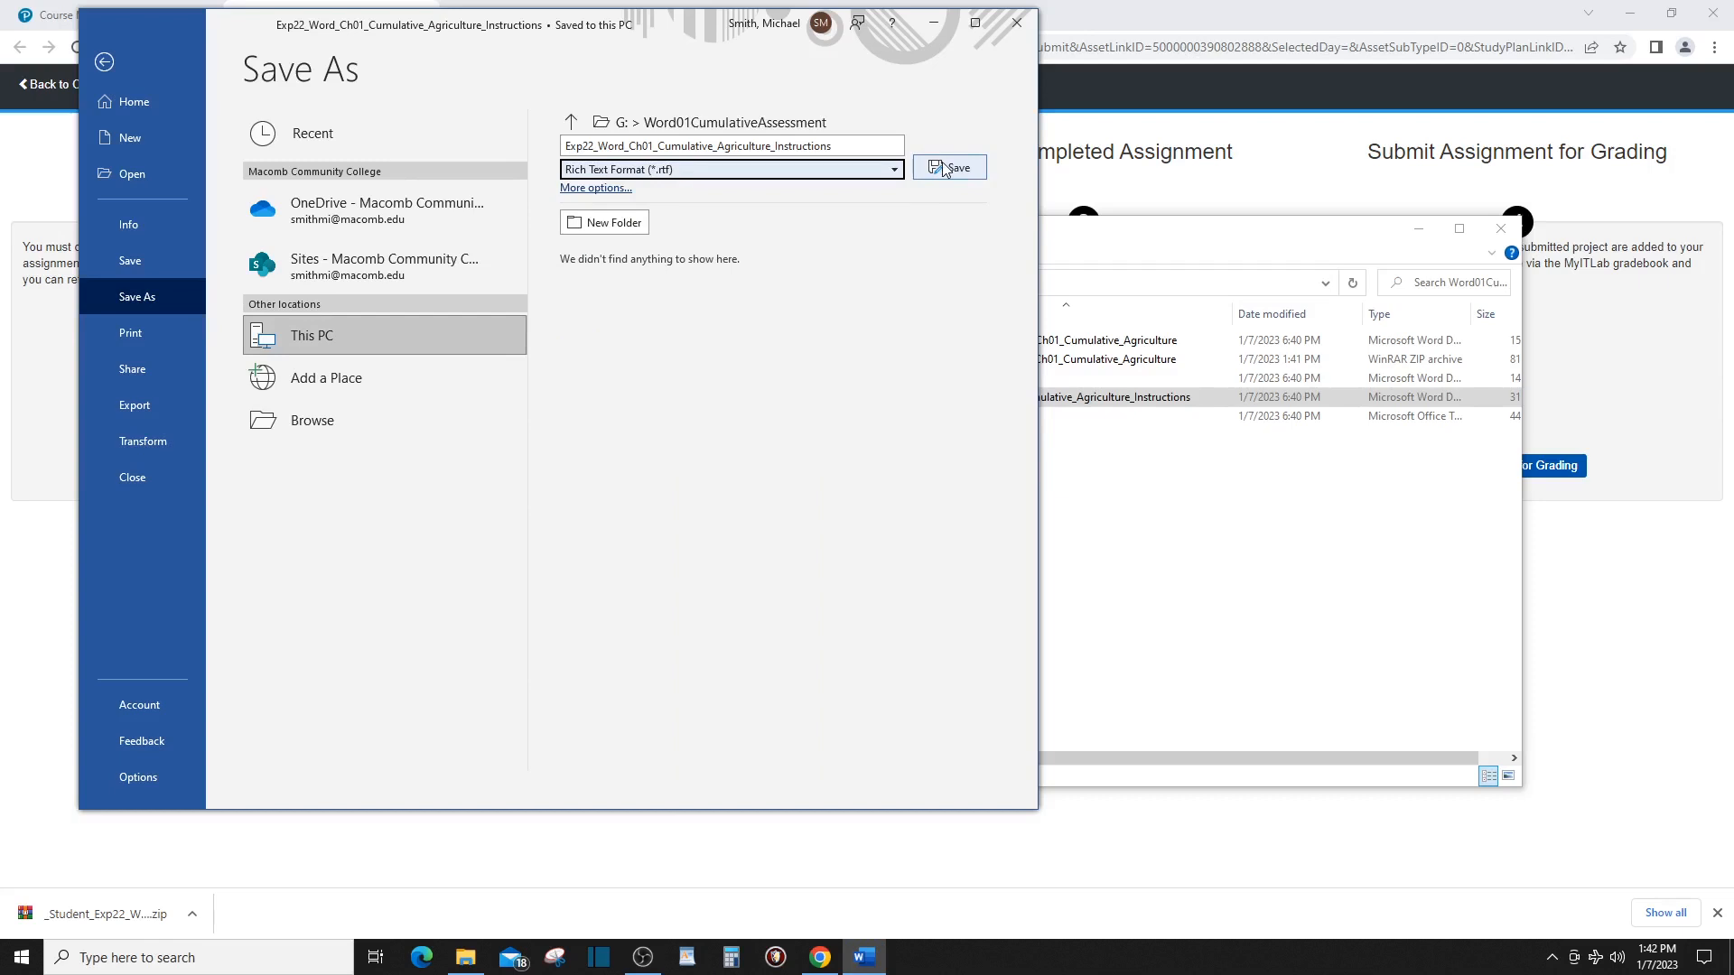
left_click(322, 420)
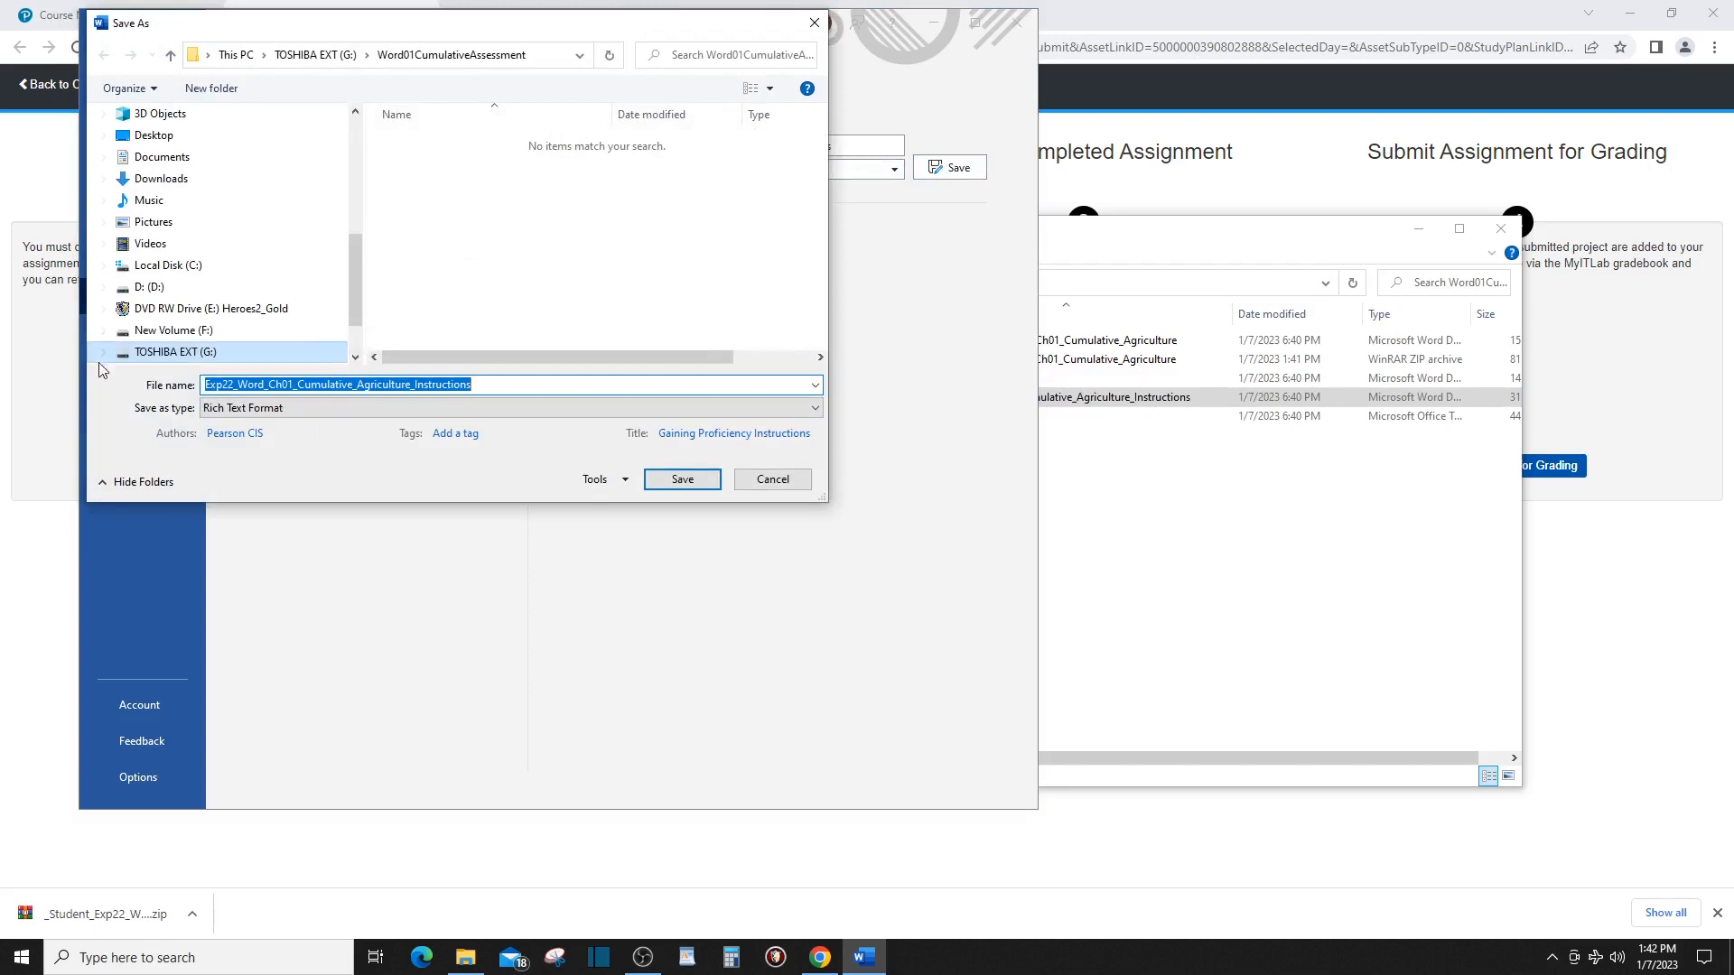
left_click(105, 354)
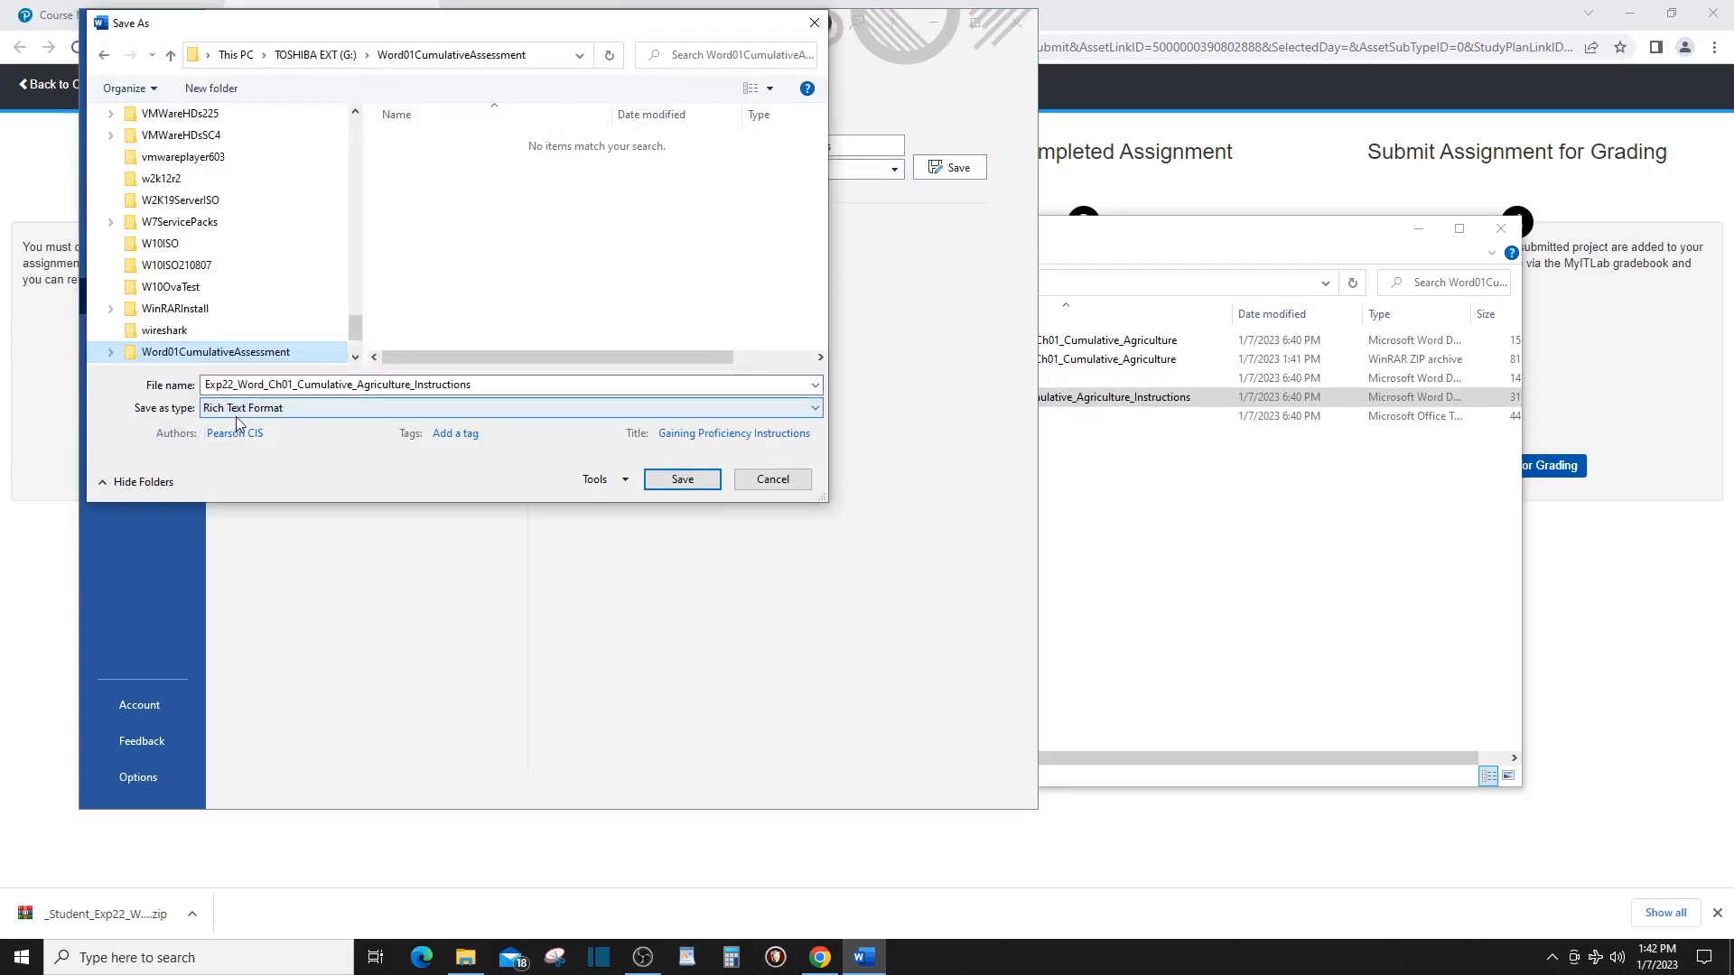
left_click(696, 486)
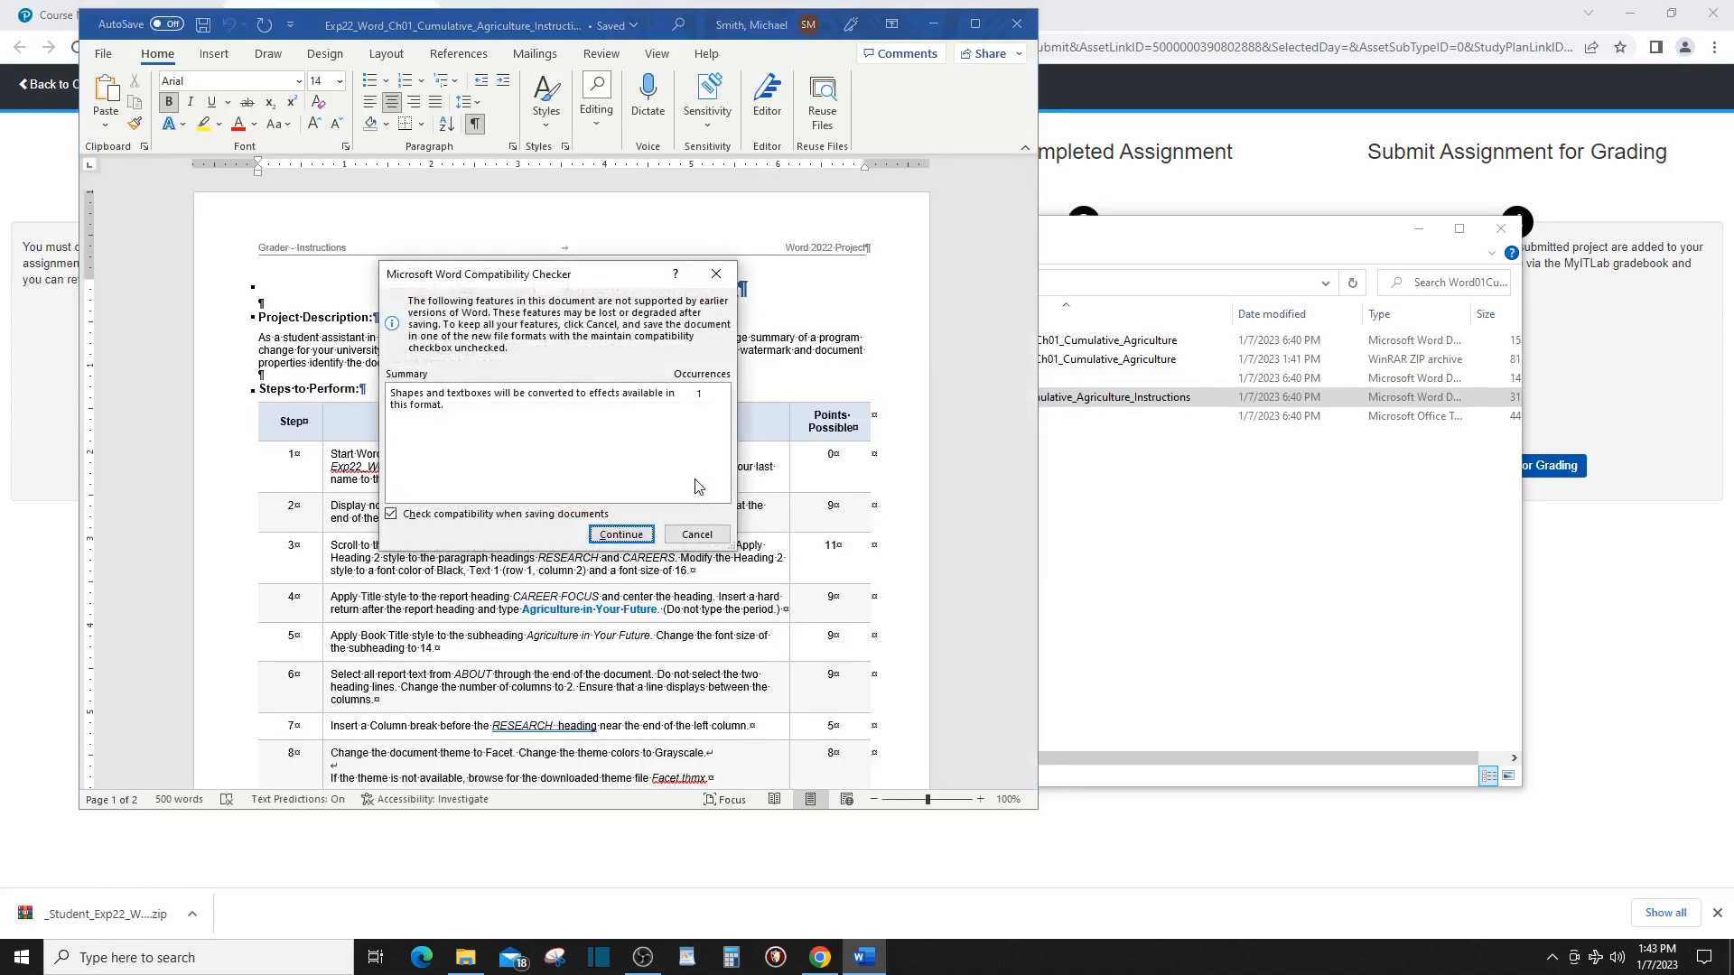
left_click(622, 540)
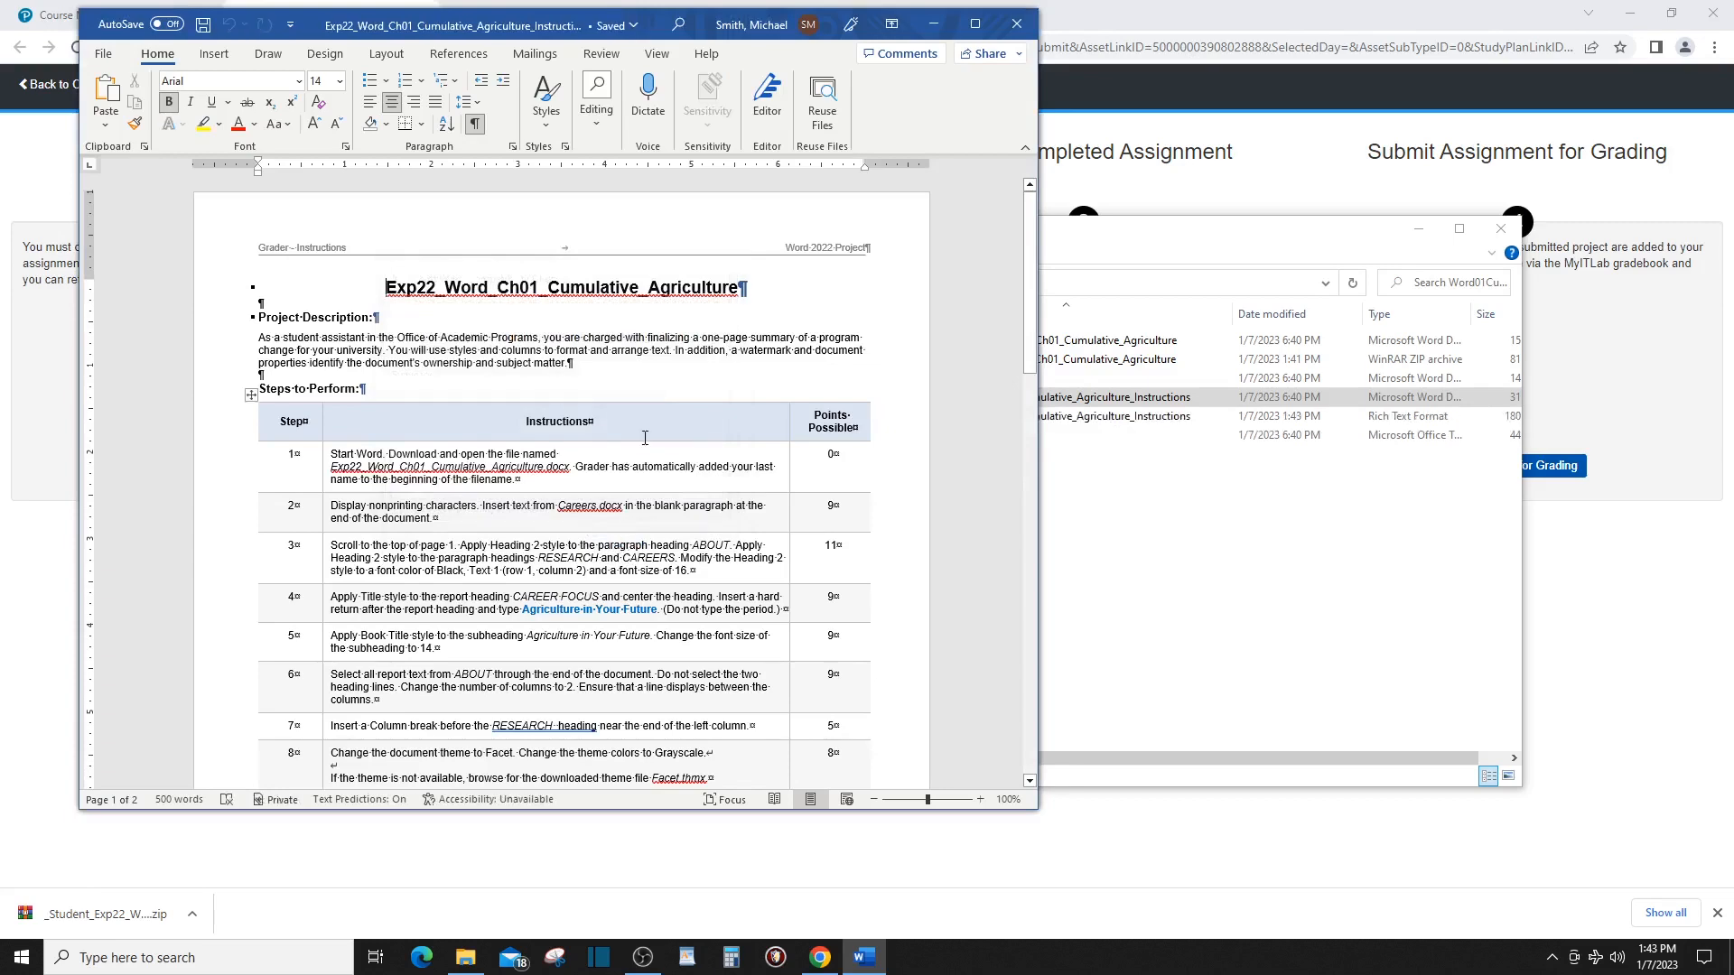
Close the instructions document in Word and open its Rich Text Format copy from File Explorer in WordPad.
left_click(105, 56)
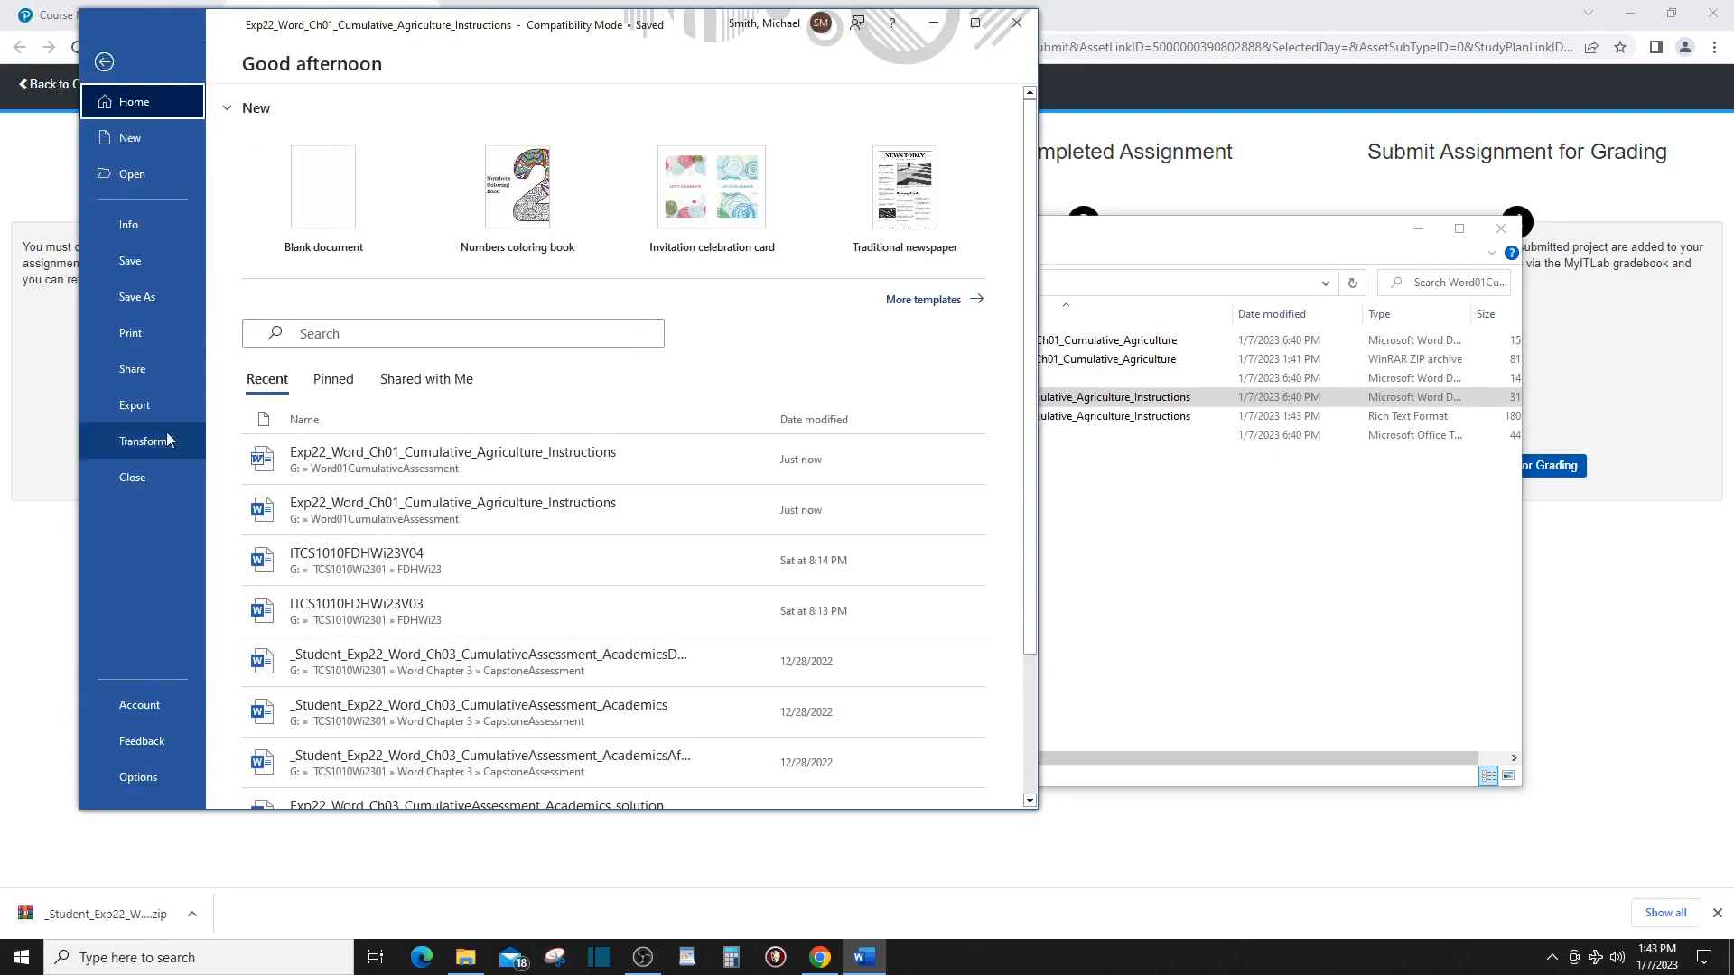
left_click(138, 477)
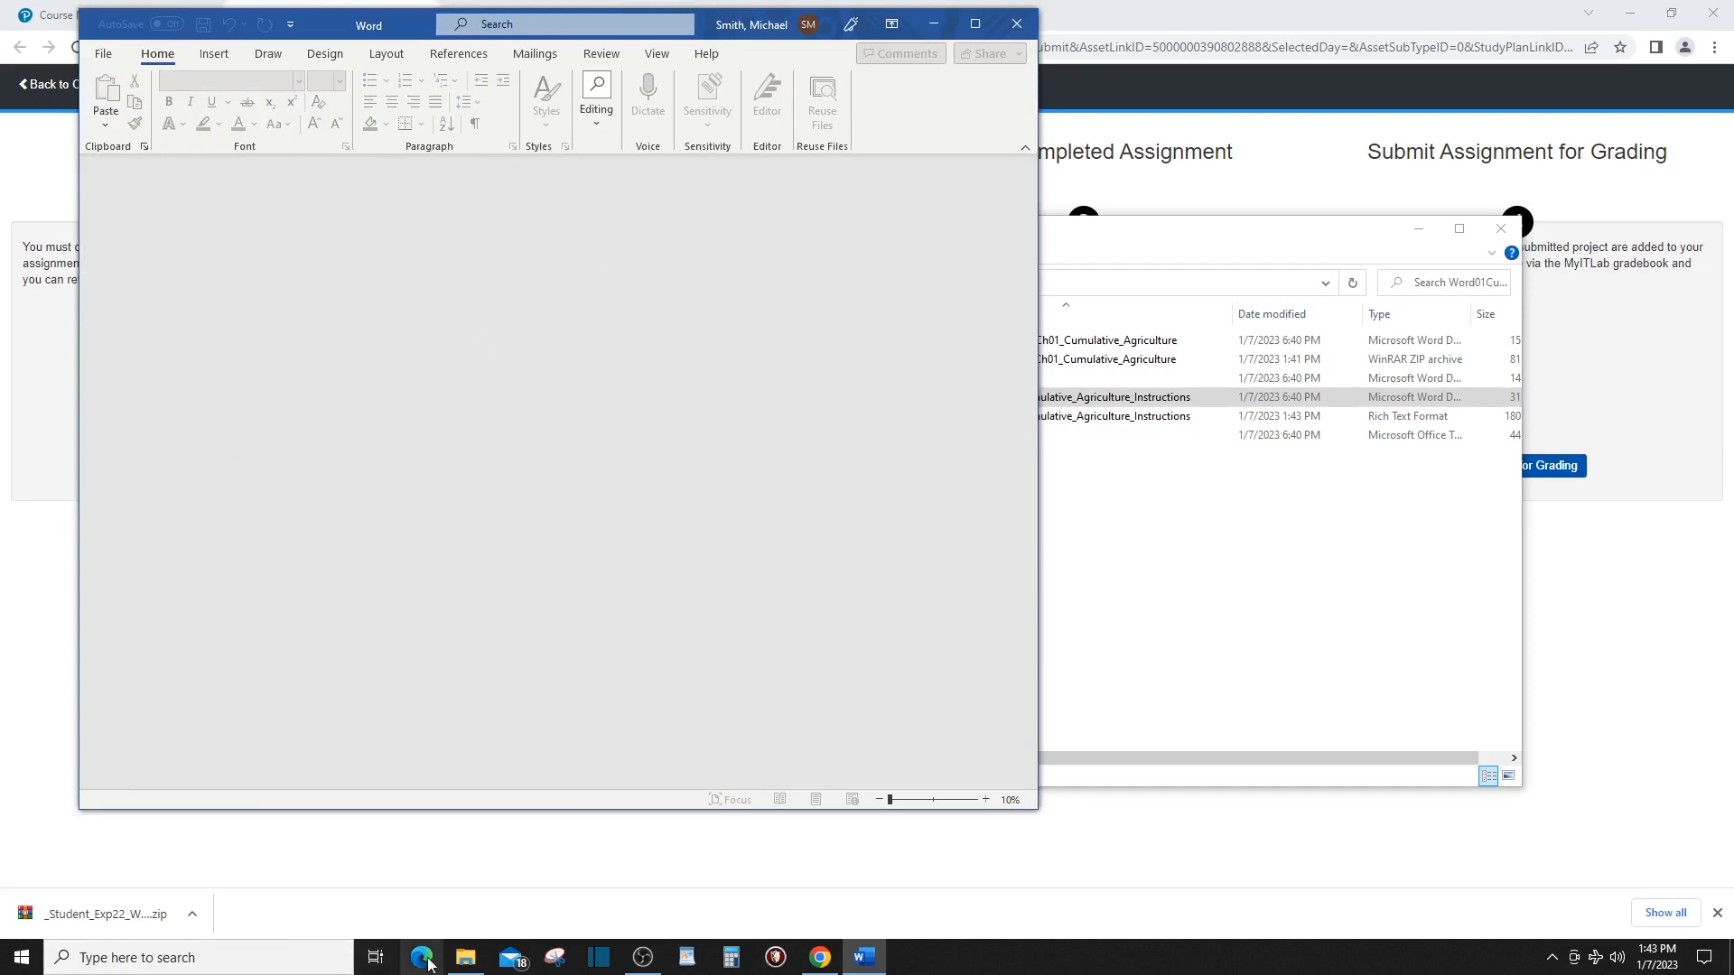
left_click(465, 962)
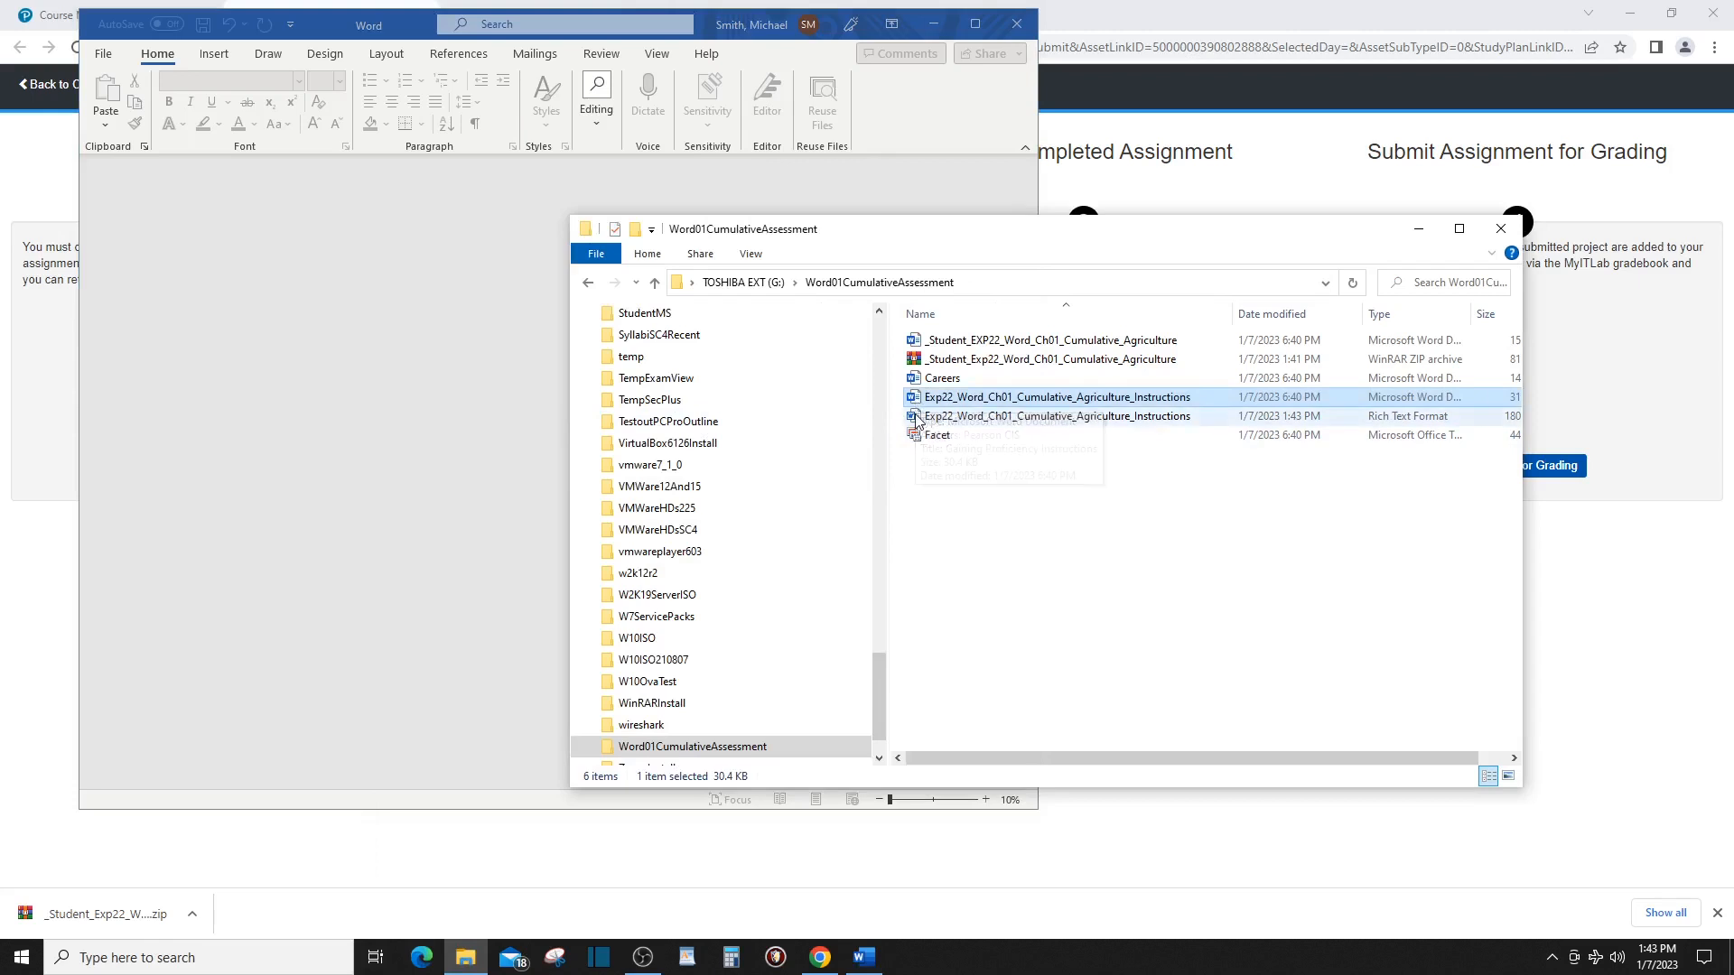
left_click(1017, 421)
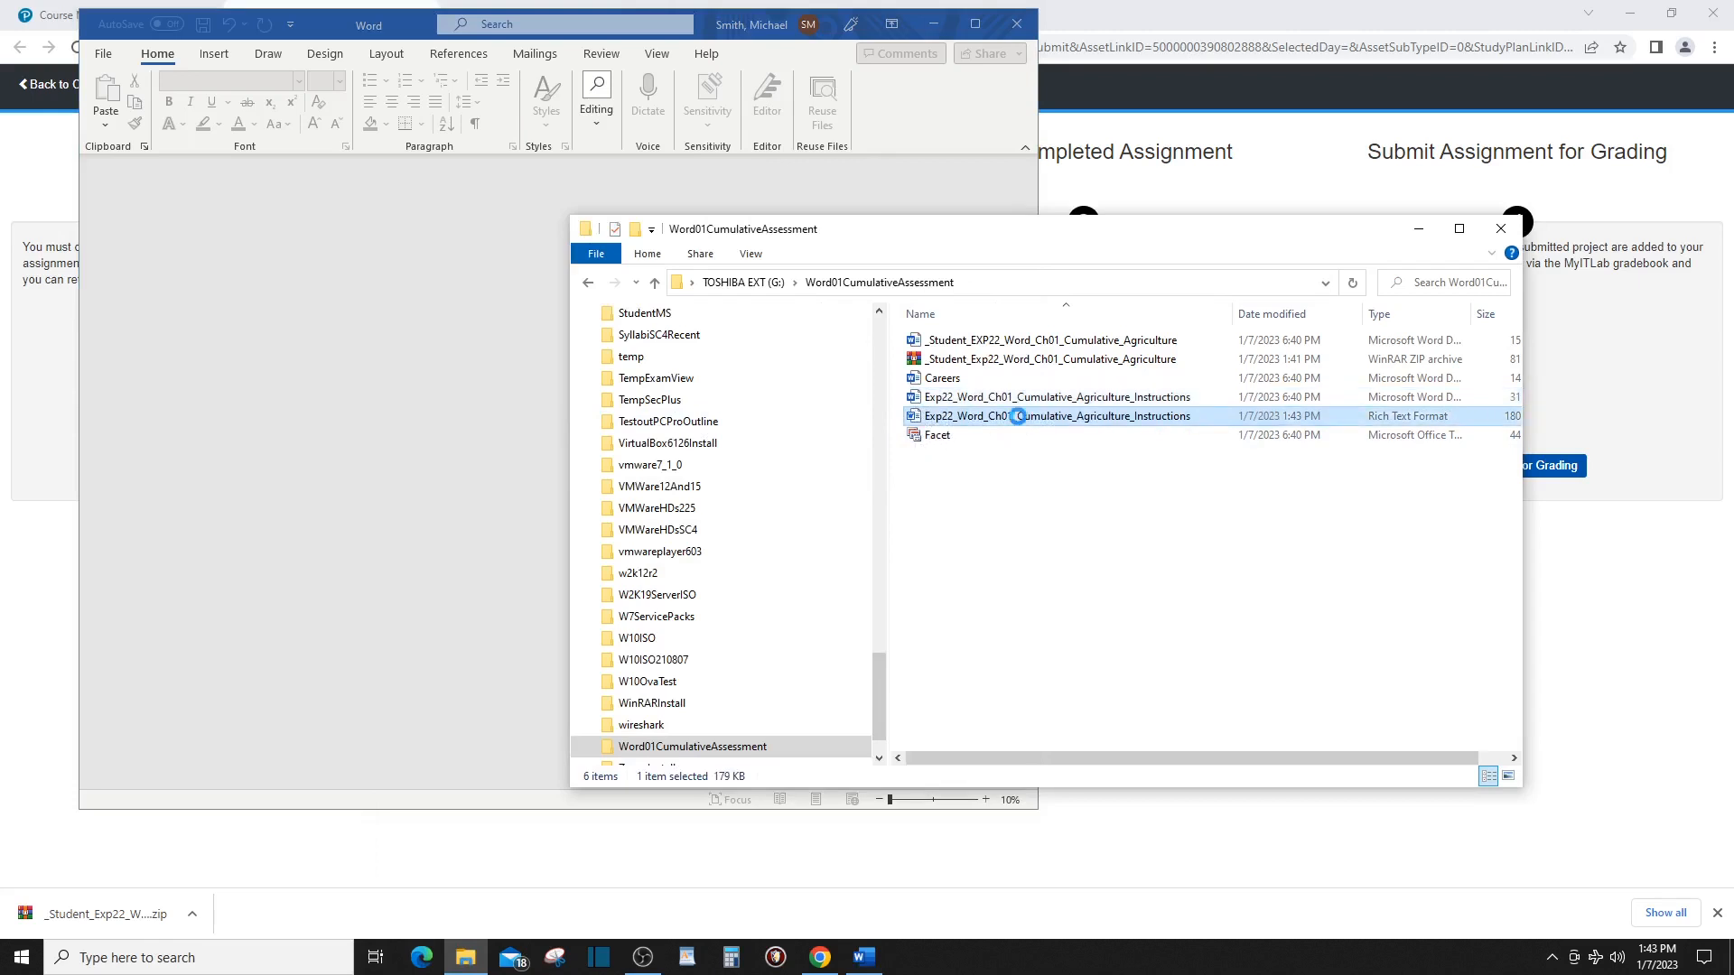
right_click(1020, 422)
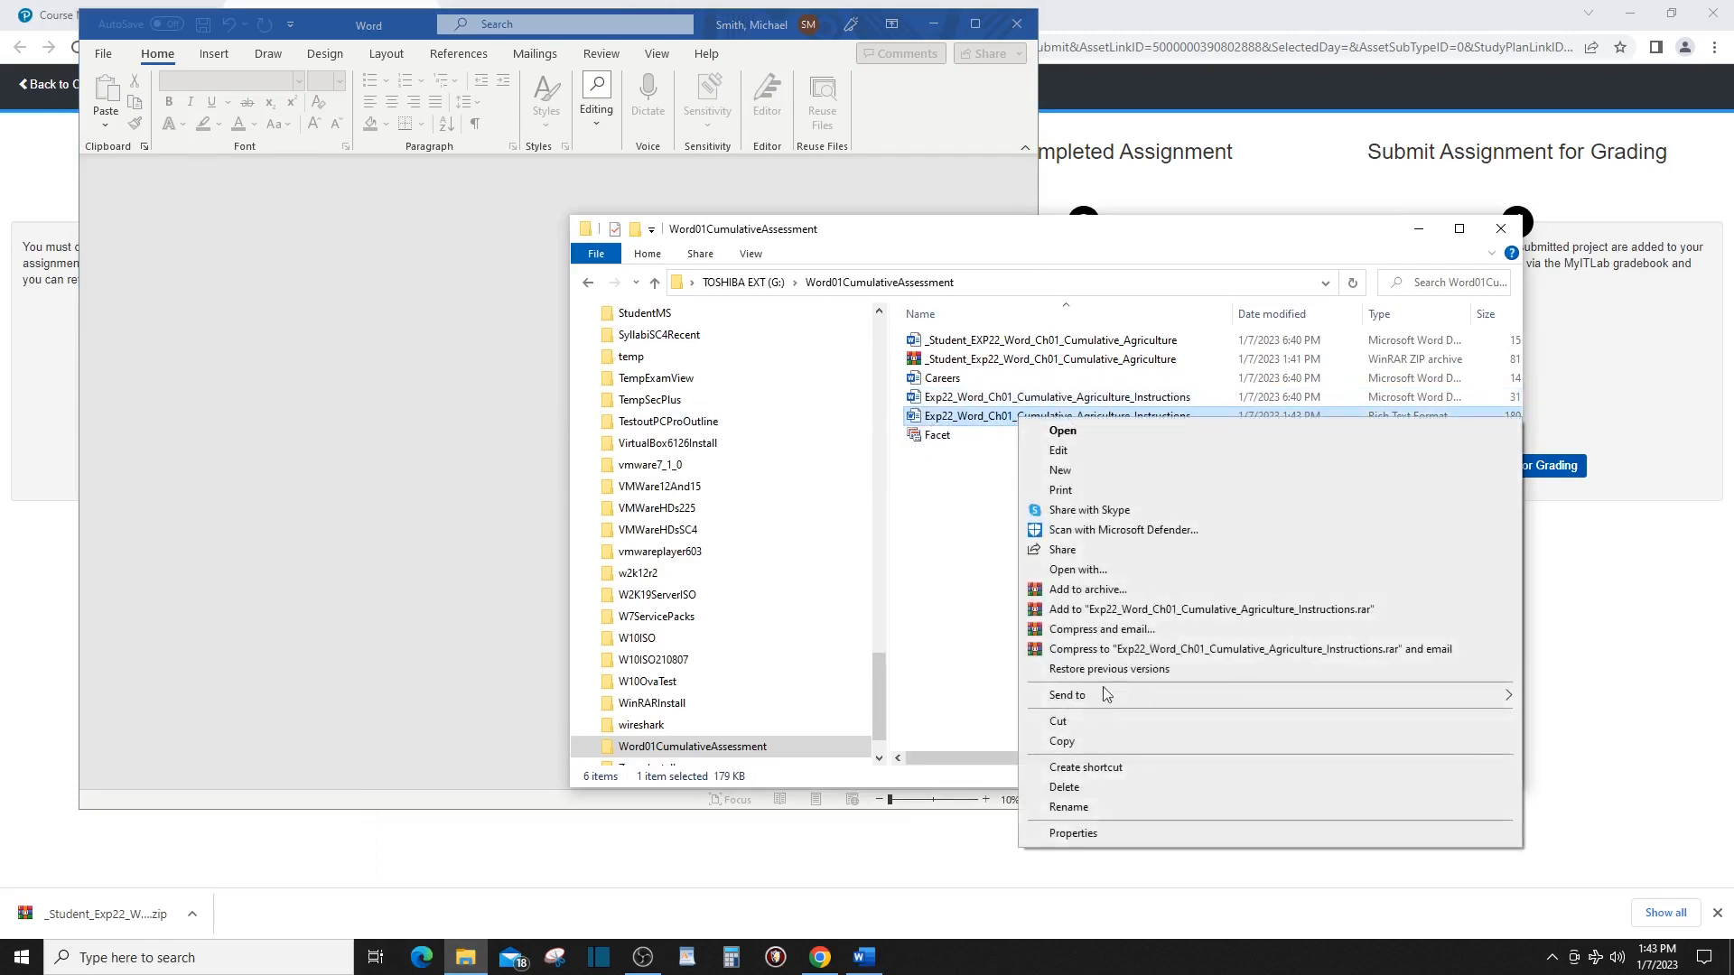
left_click(1069, 571)
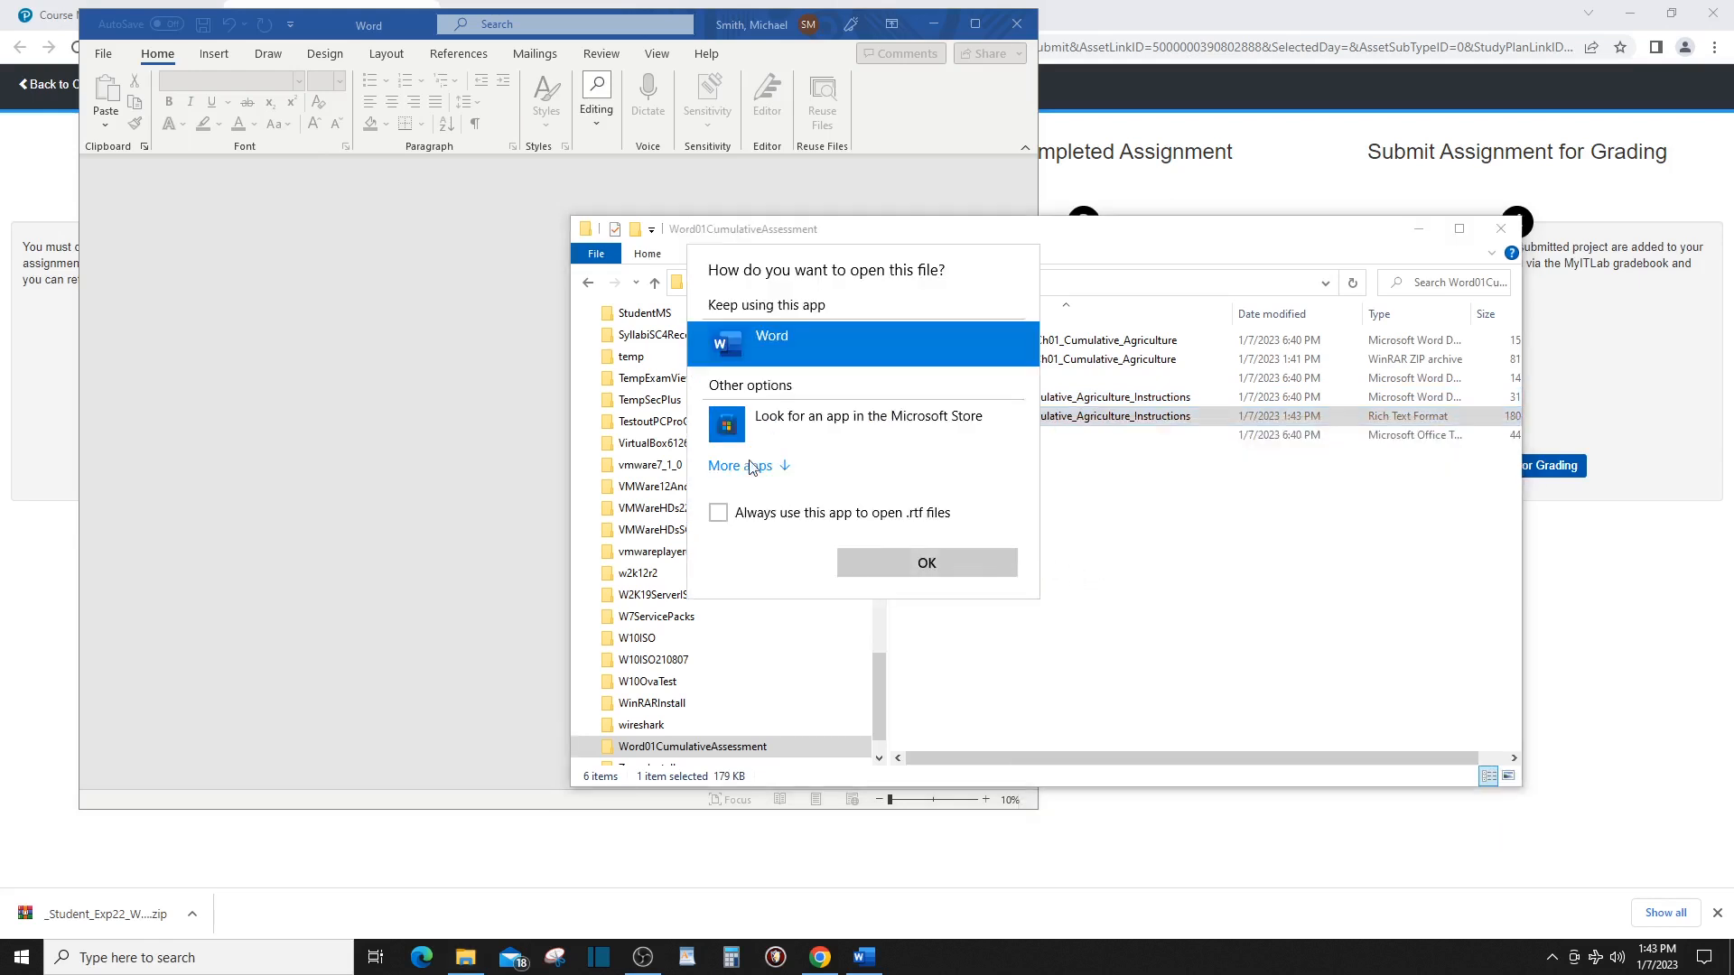
left_click(763, 472)
scroll(785, 506, "down", 5)
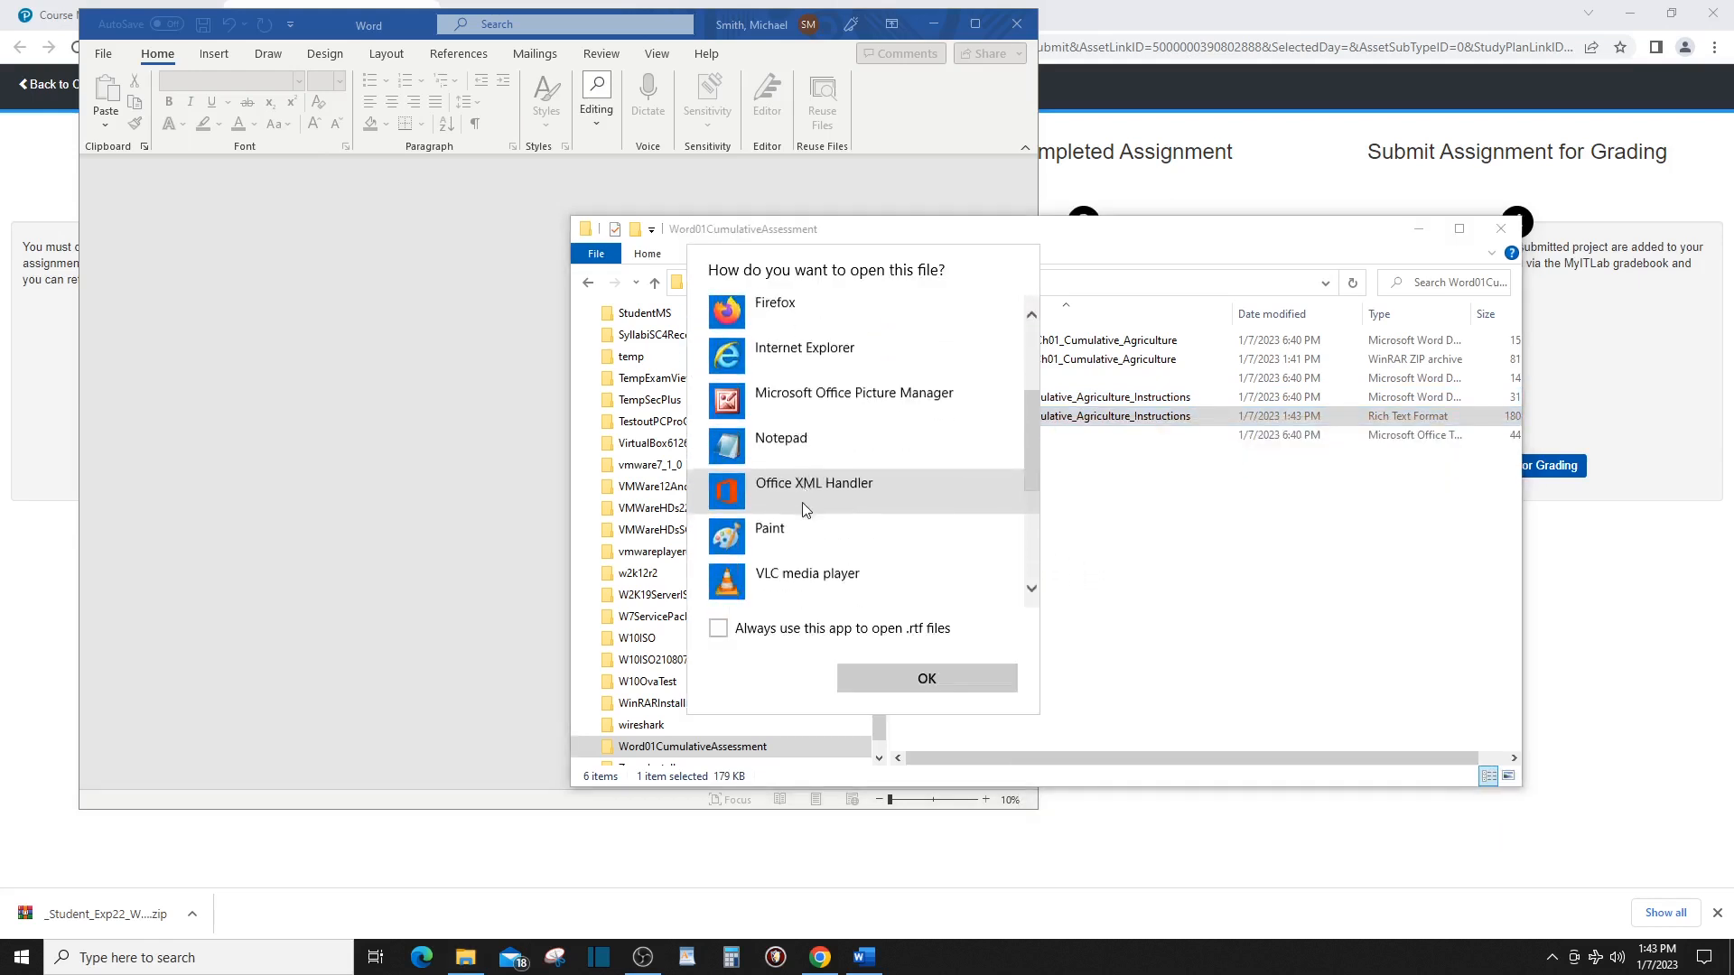
left_click(797, 551)
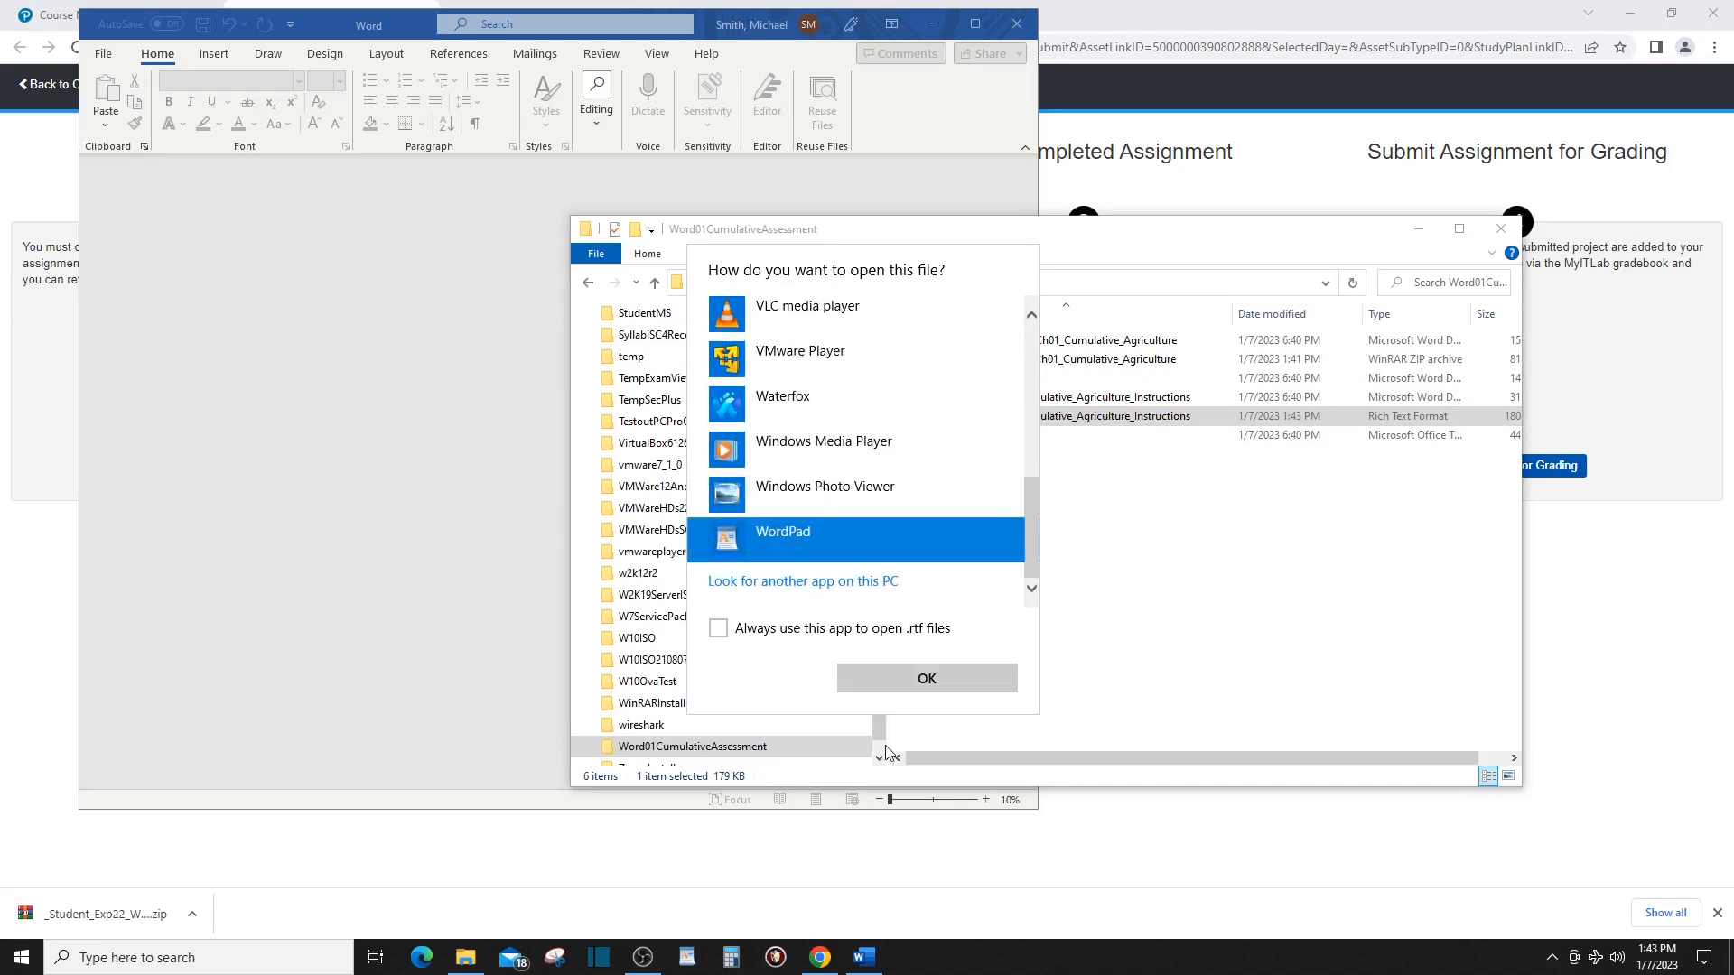
left_click(920, 684)
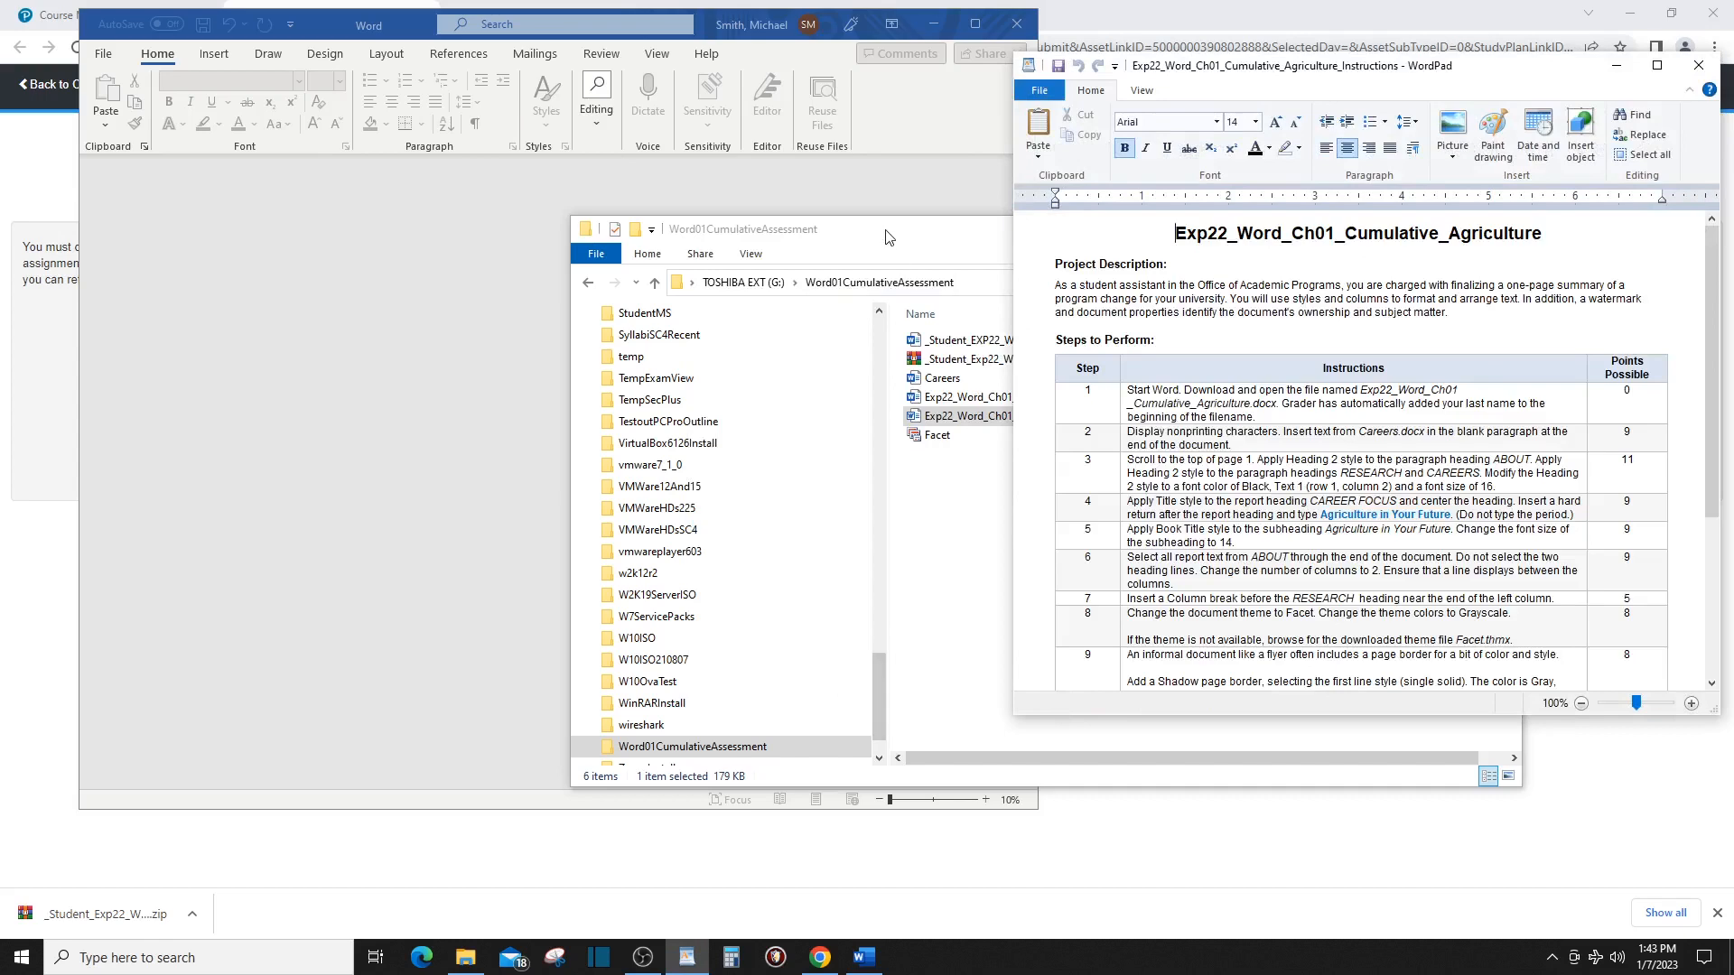
Close File Explorer and open _Student_EXP22_Word_Ch01_Cumulative_Agriculture from the Word01CumulativeAssessment folder in Word with editing enabled.
left_click_drag(886, 237, 439, 196)
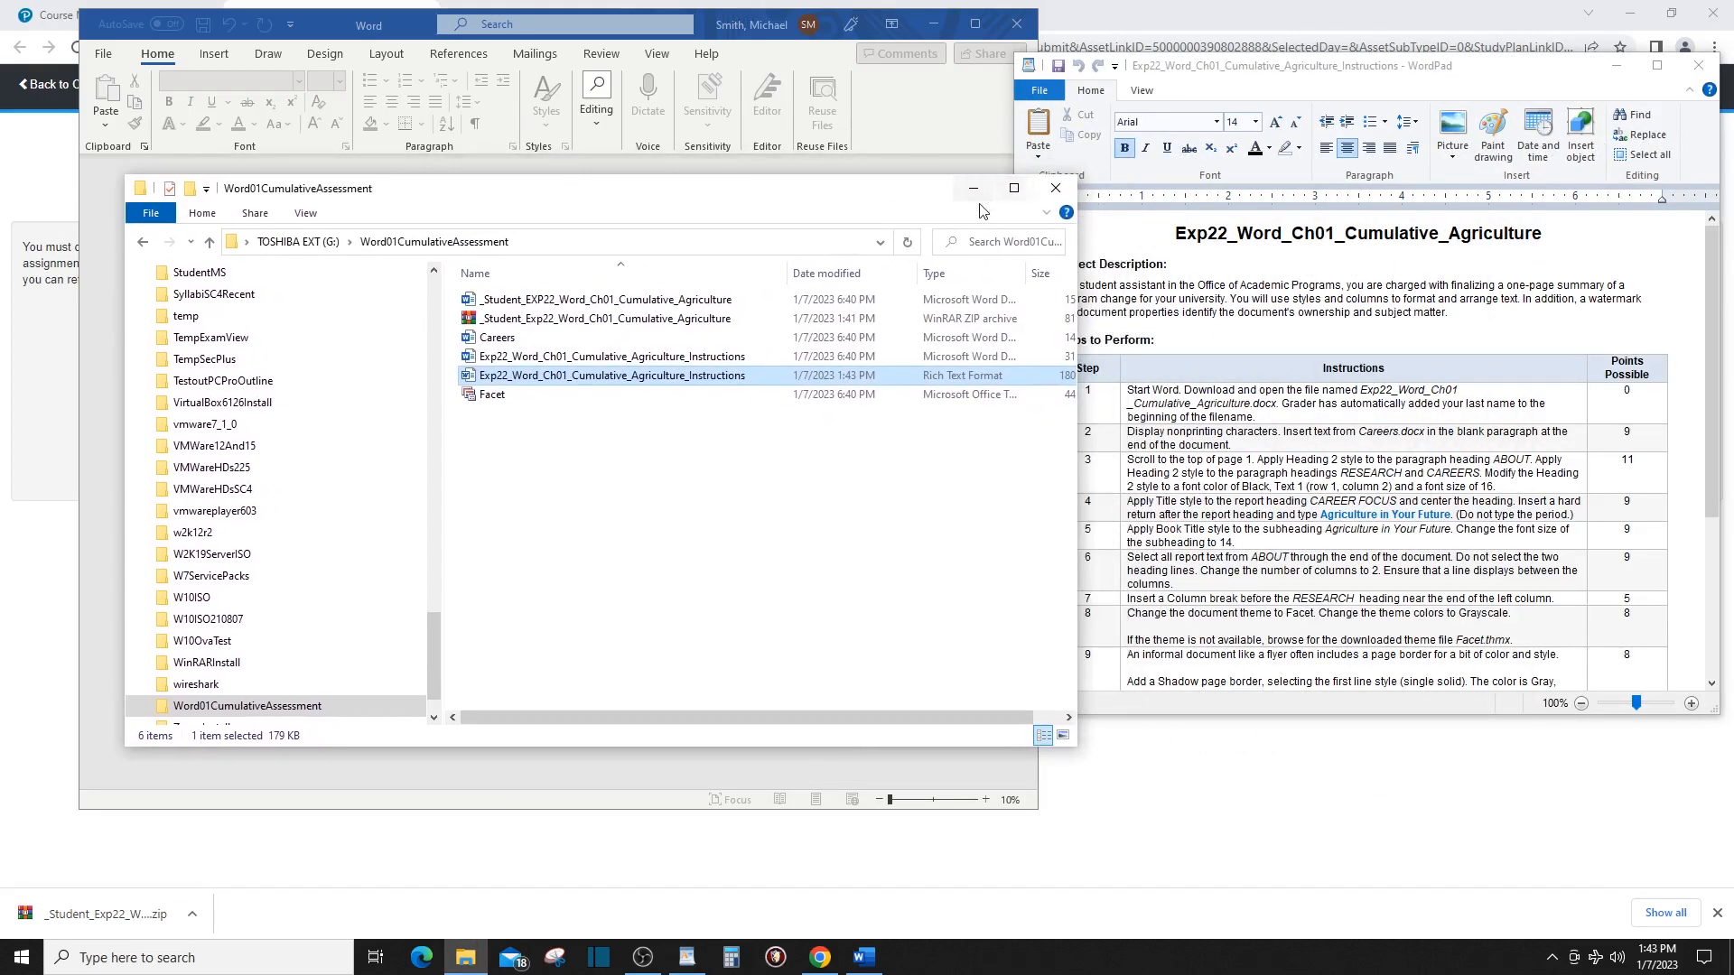
left_click(1057, 190)
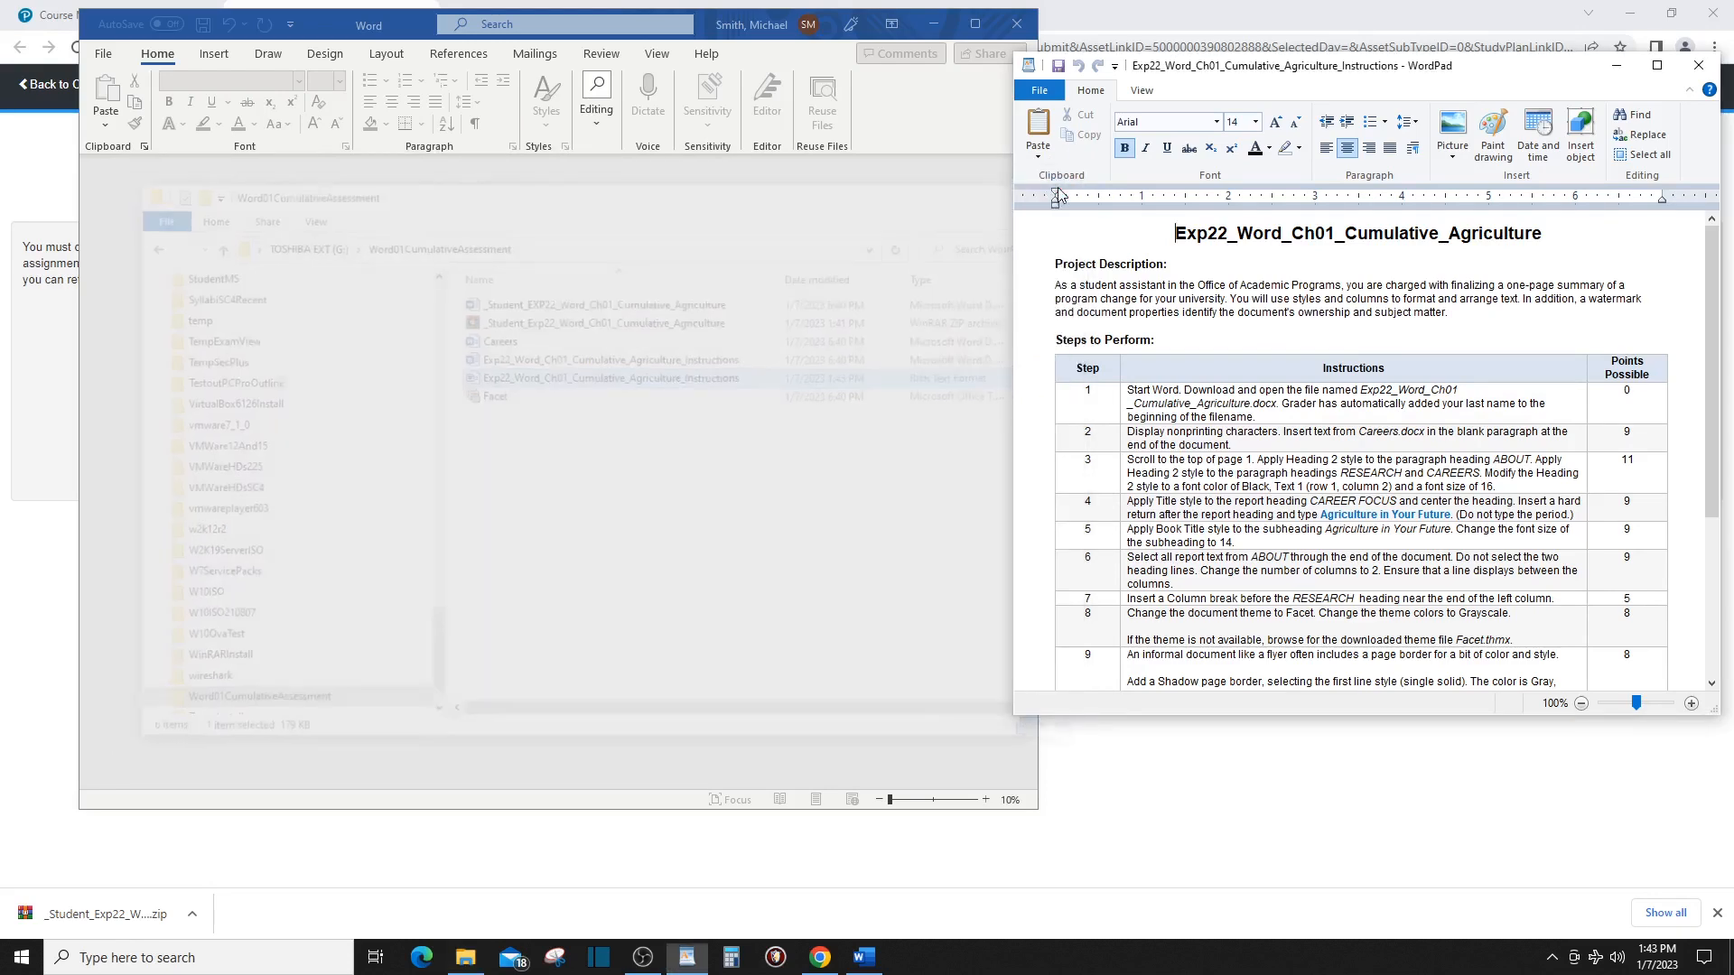
left_click(98, 56)
left_click(101, 58)
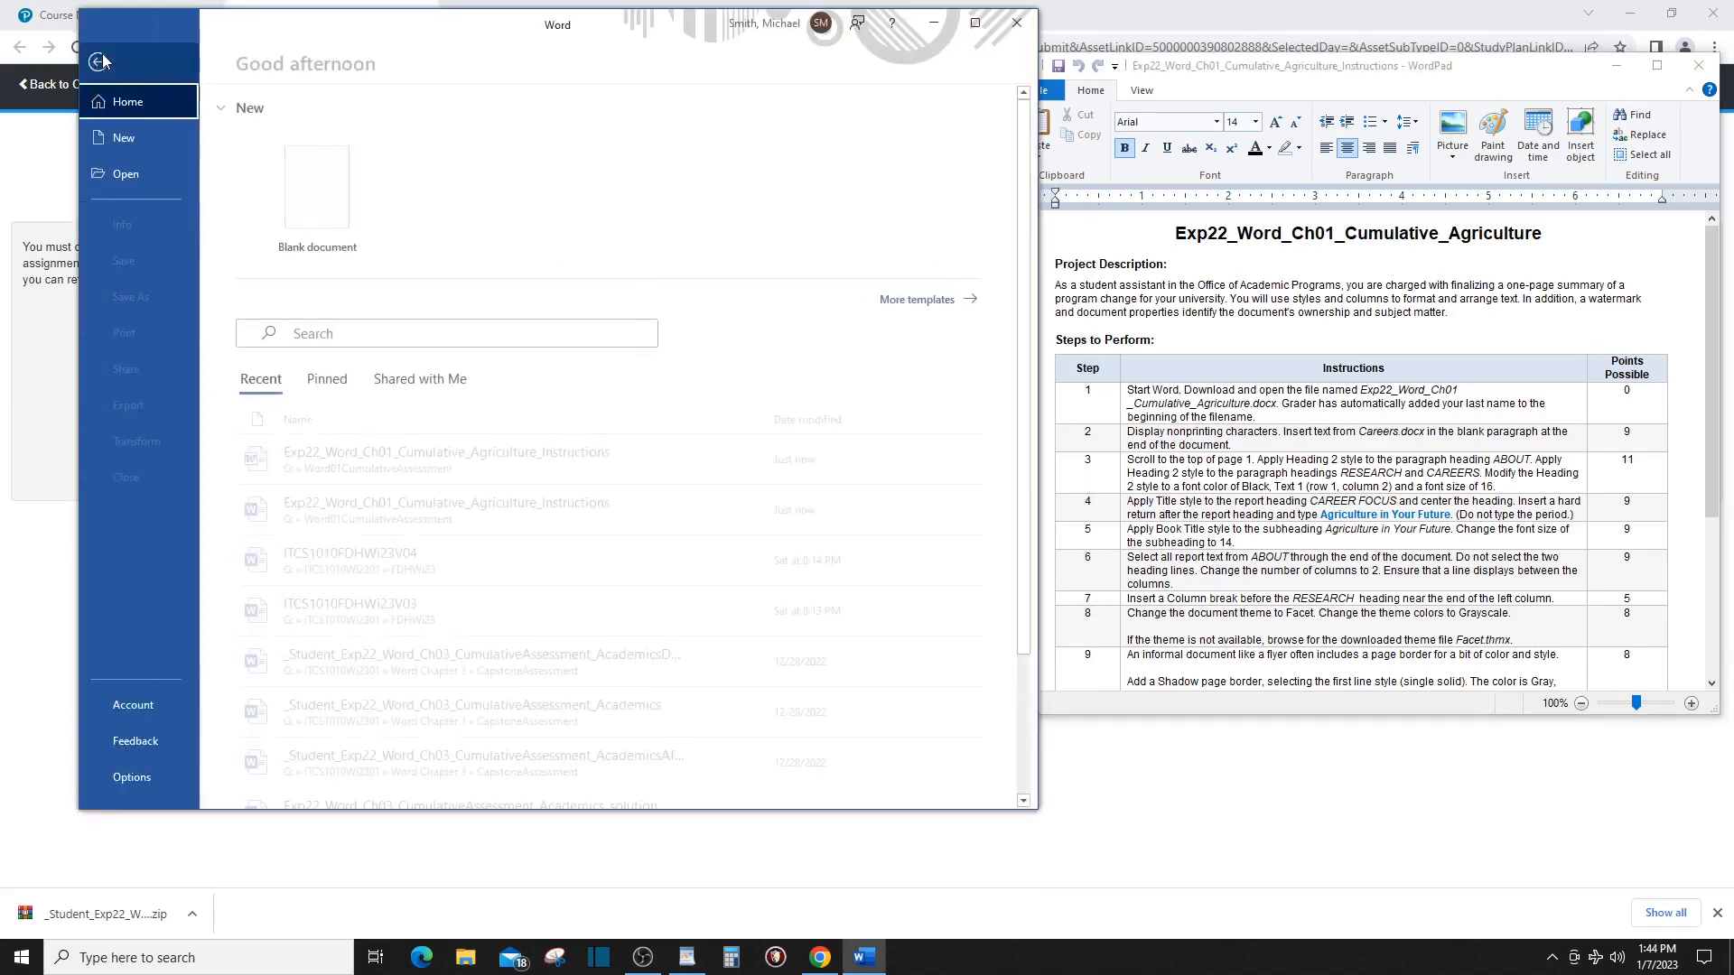
left_click(121, 177)
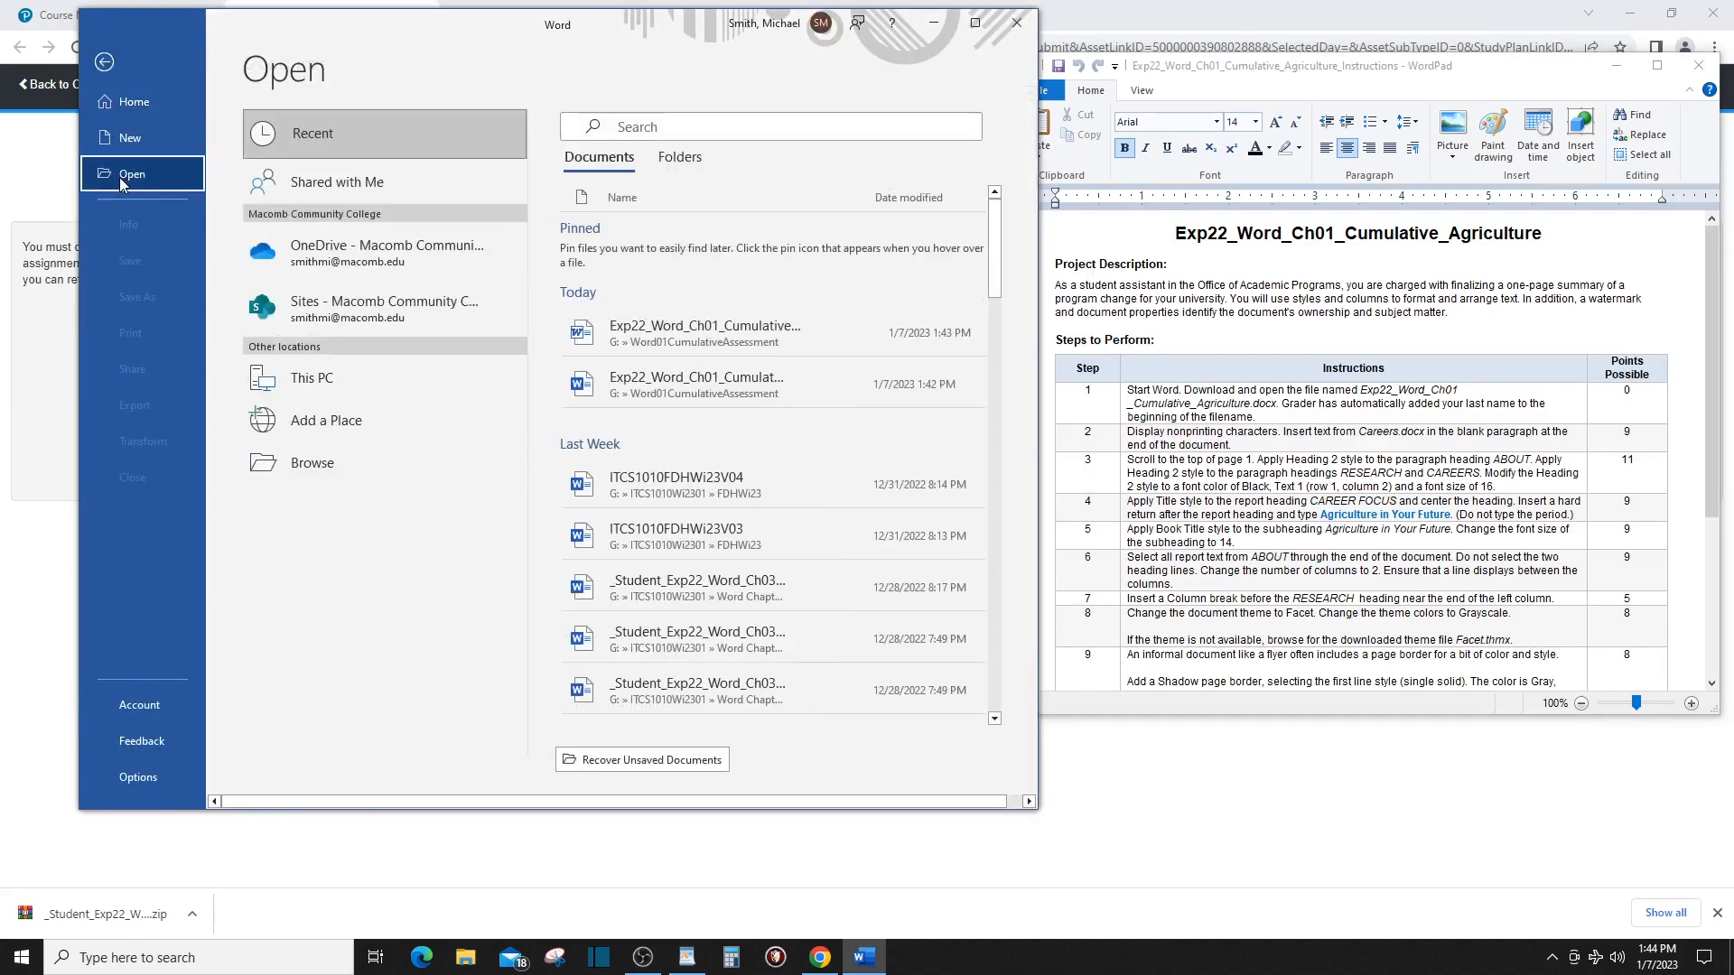
left_click(308, 466)
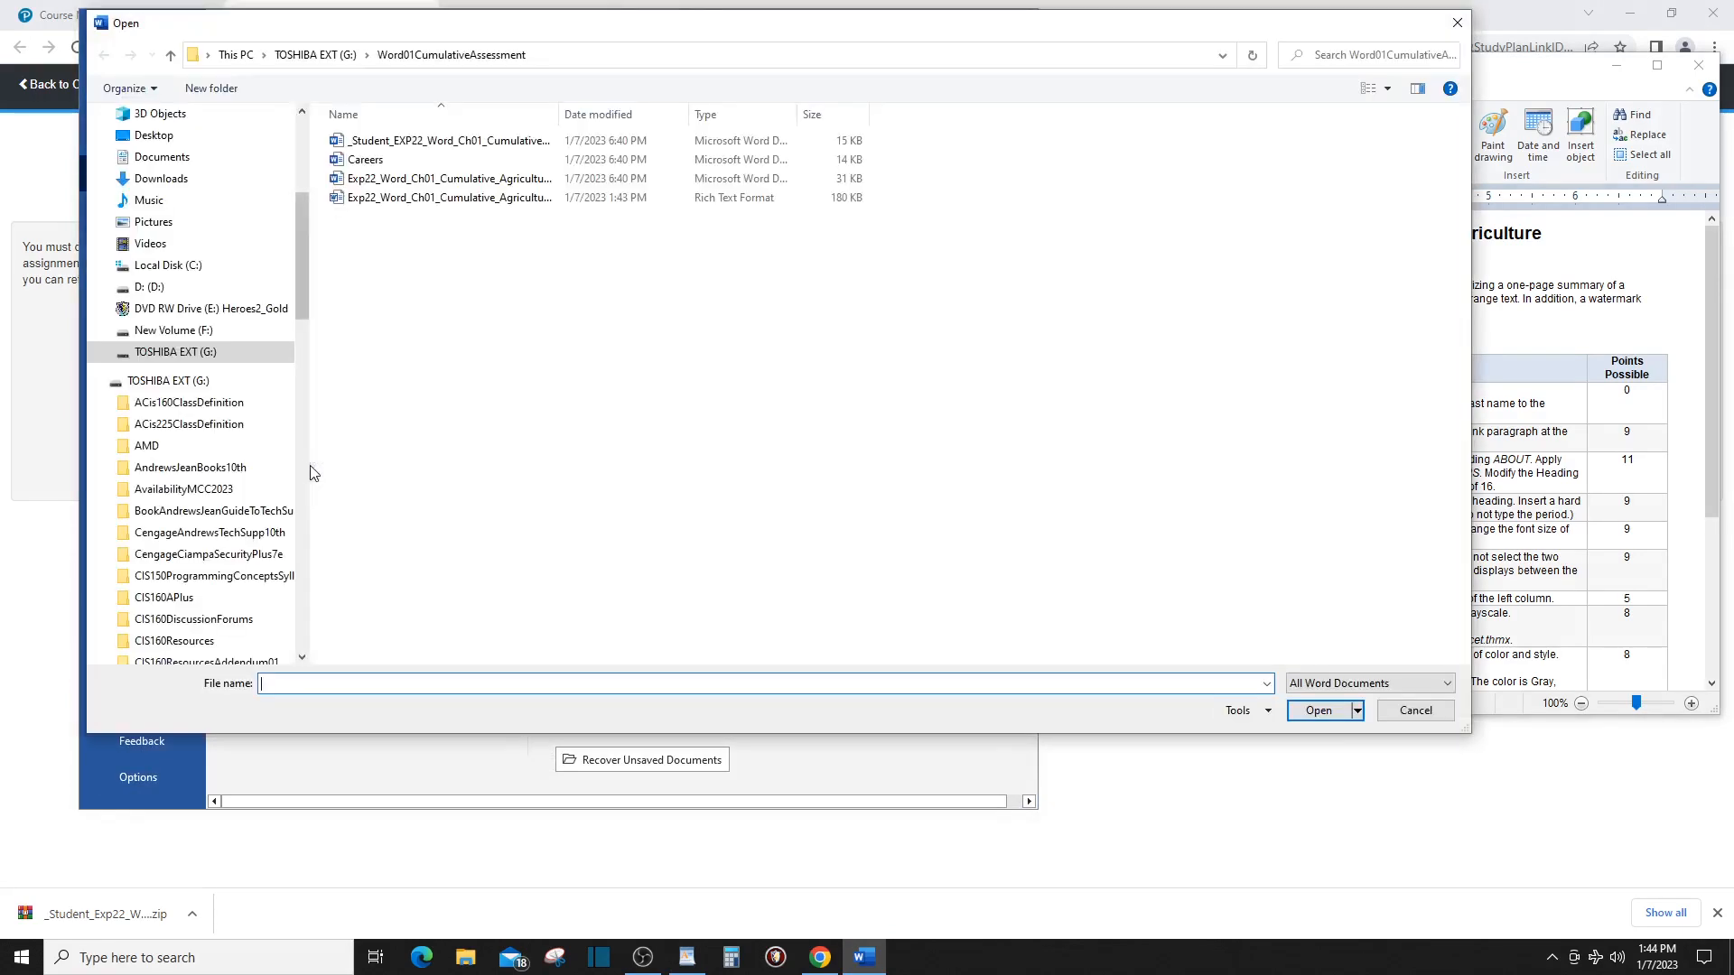
left_click(170, 383)
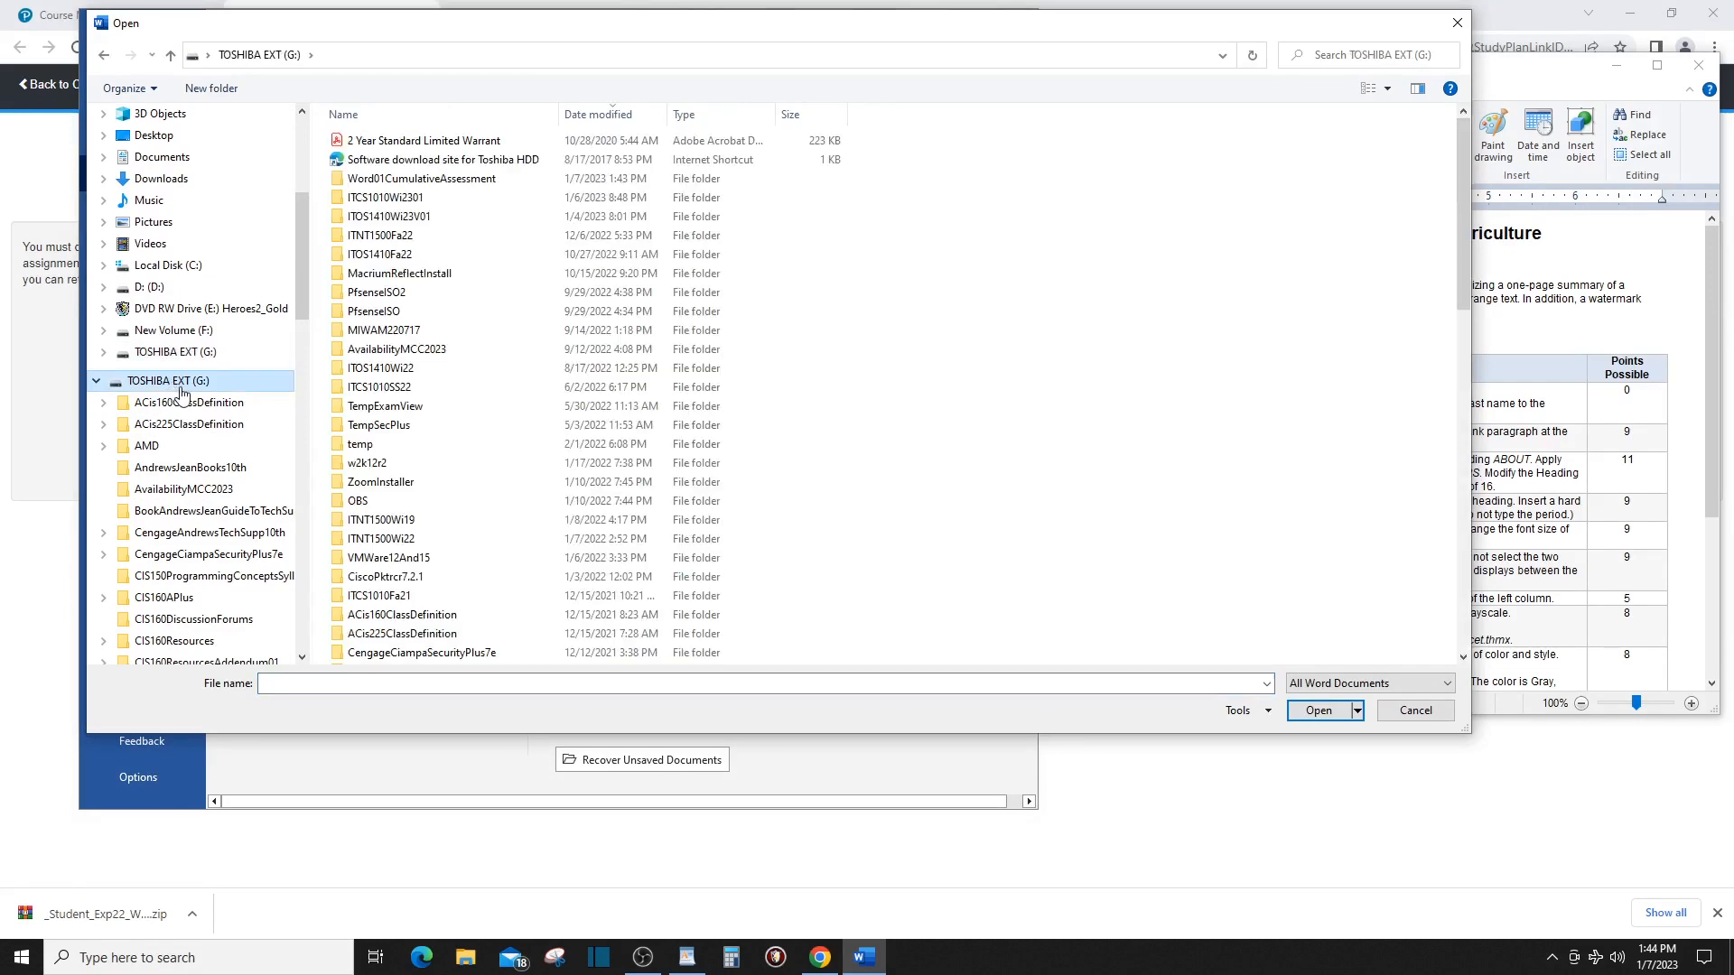
double_click(419, 179)
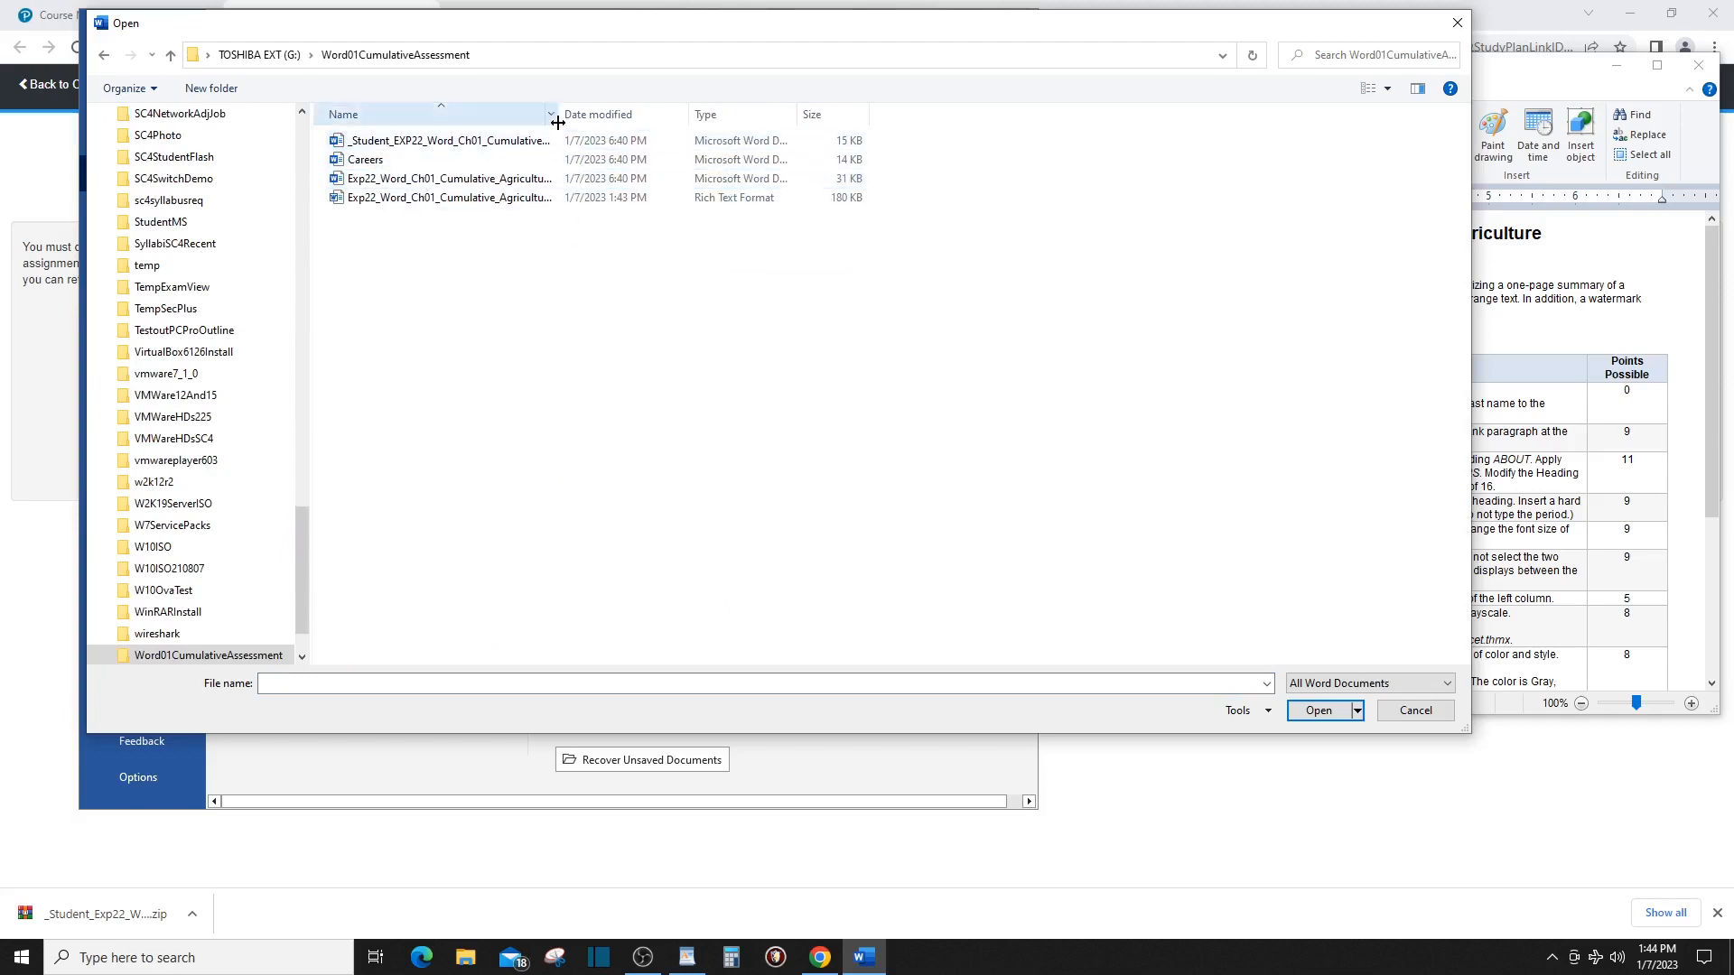
left_click_drag(557, 122, 681, 126)
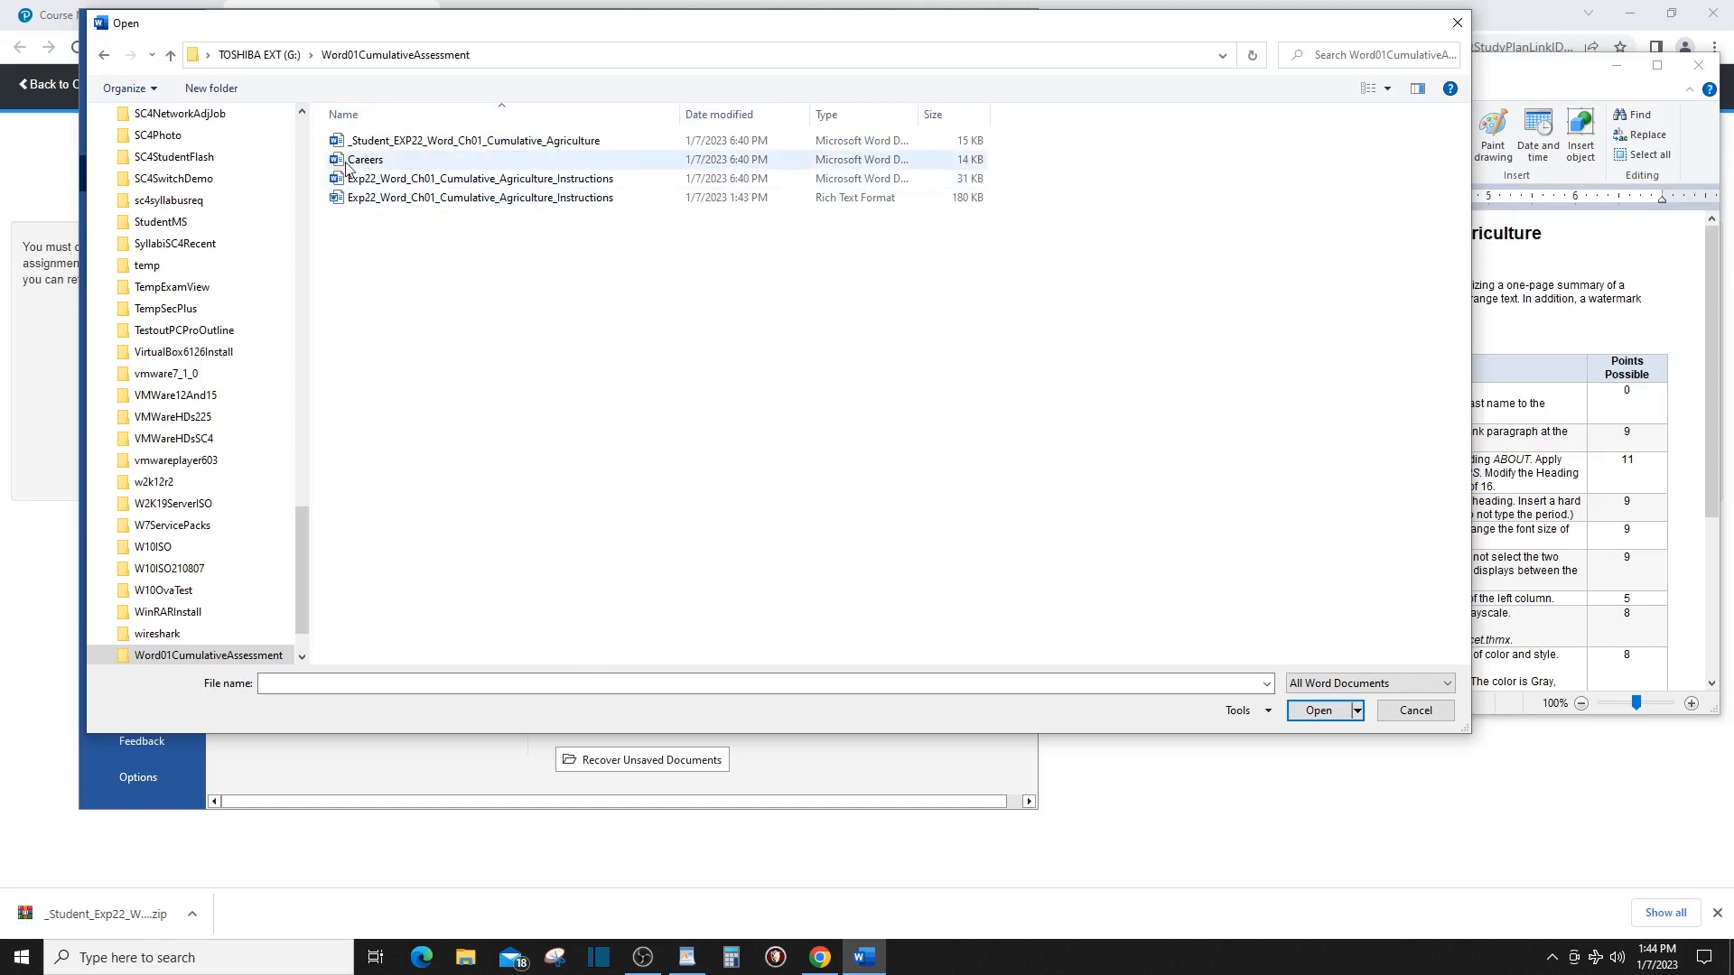
double_click(478, 141)
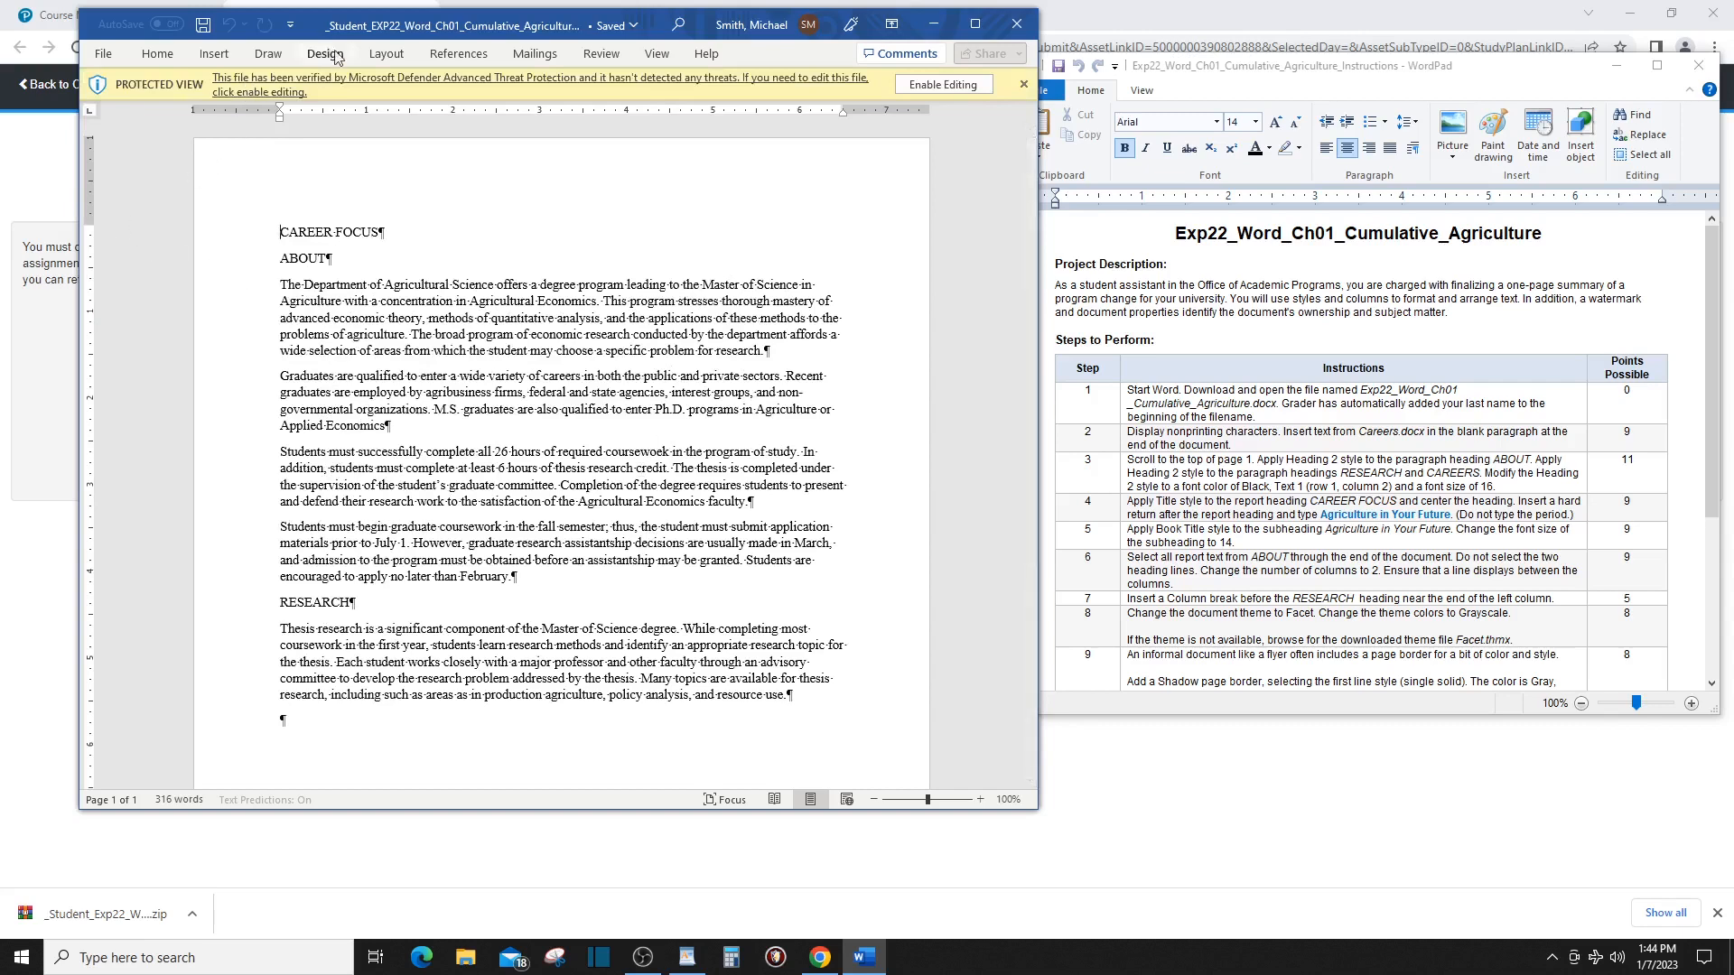
left_click(940, 85)
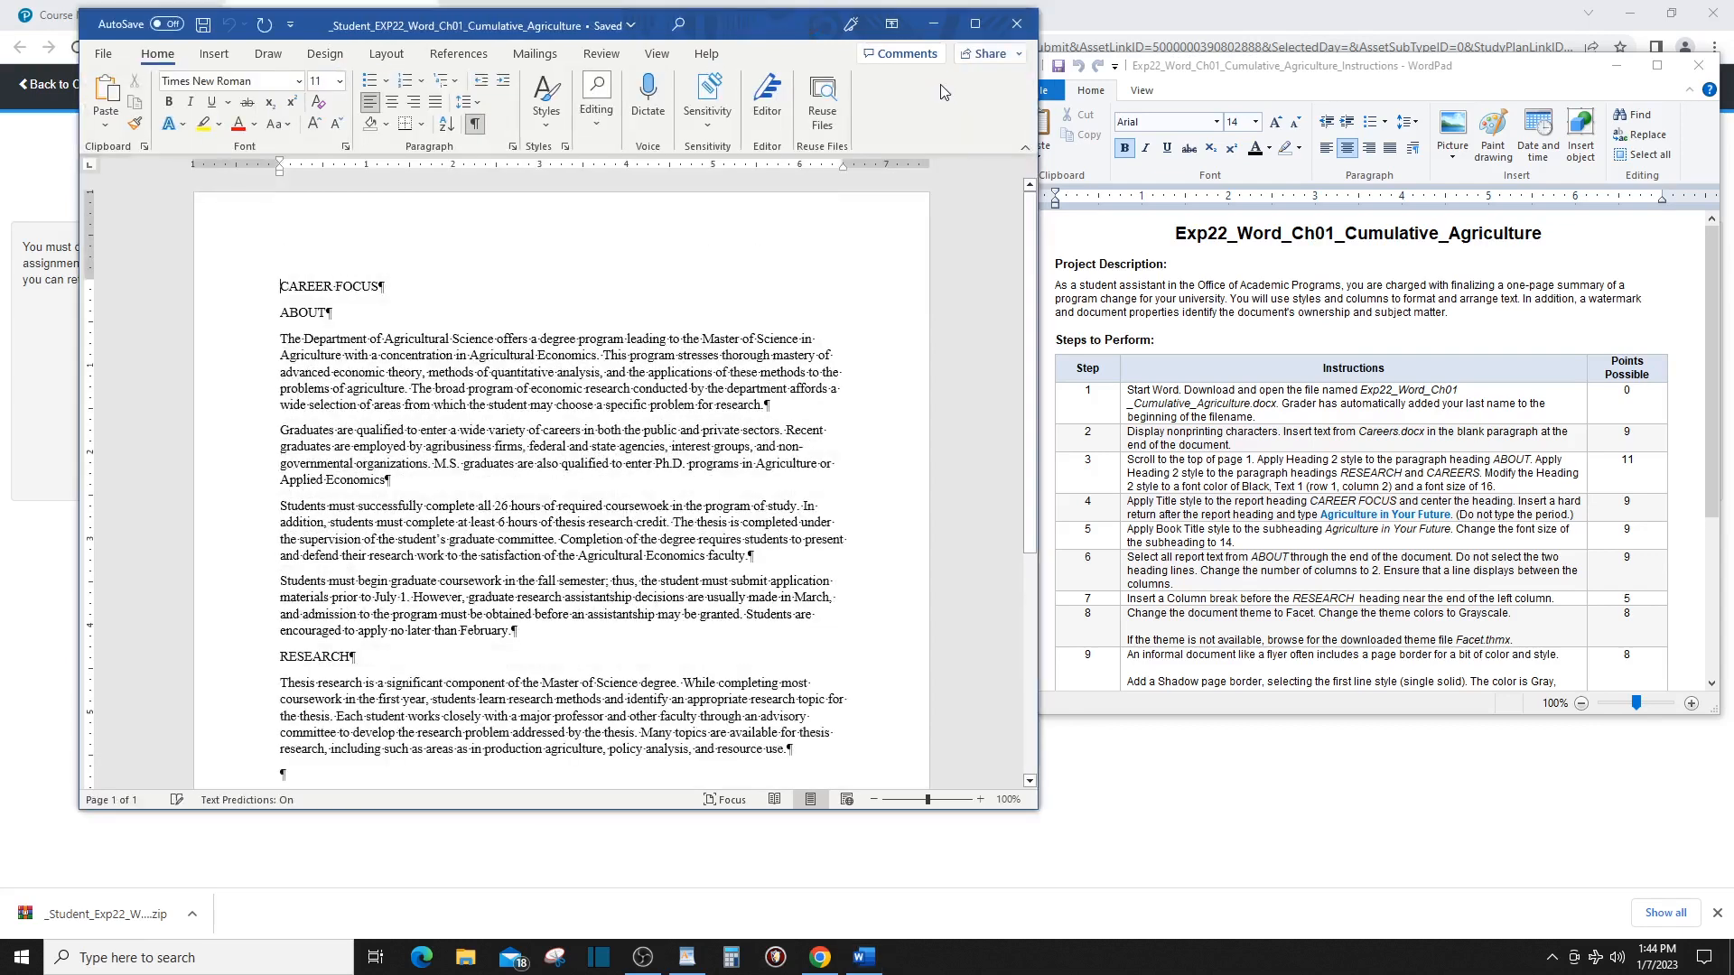
Save a copy of the student document in the same folder as _Student_EXP22_Word_Ch01_Cumulative_AgricultureOrig.
left_click(103, 55)
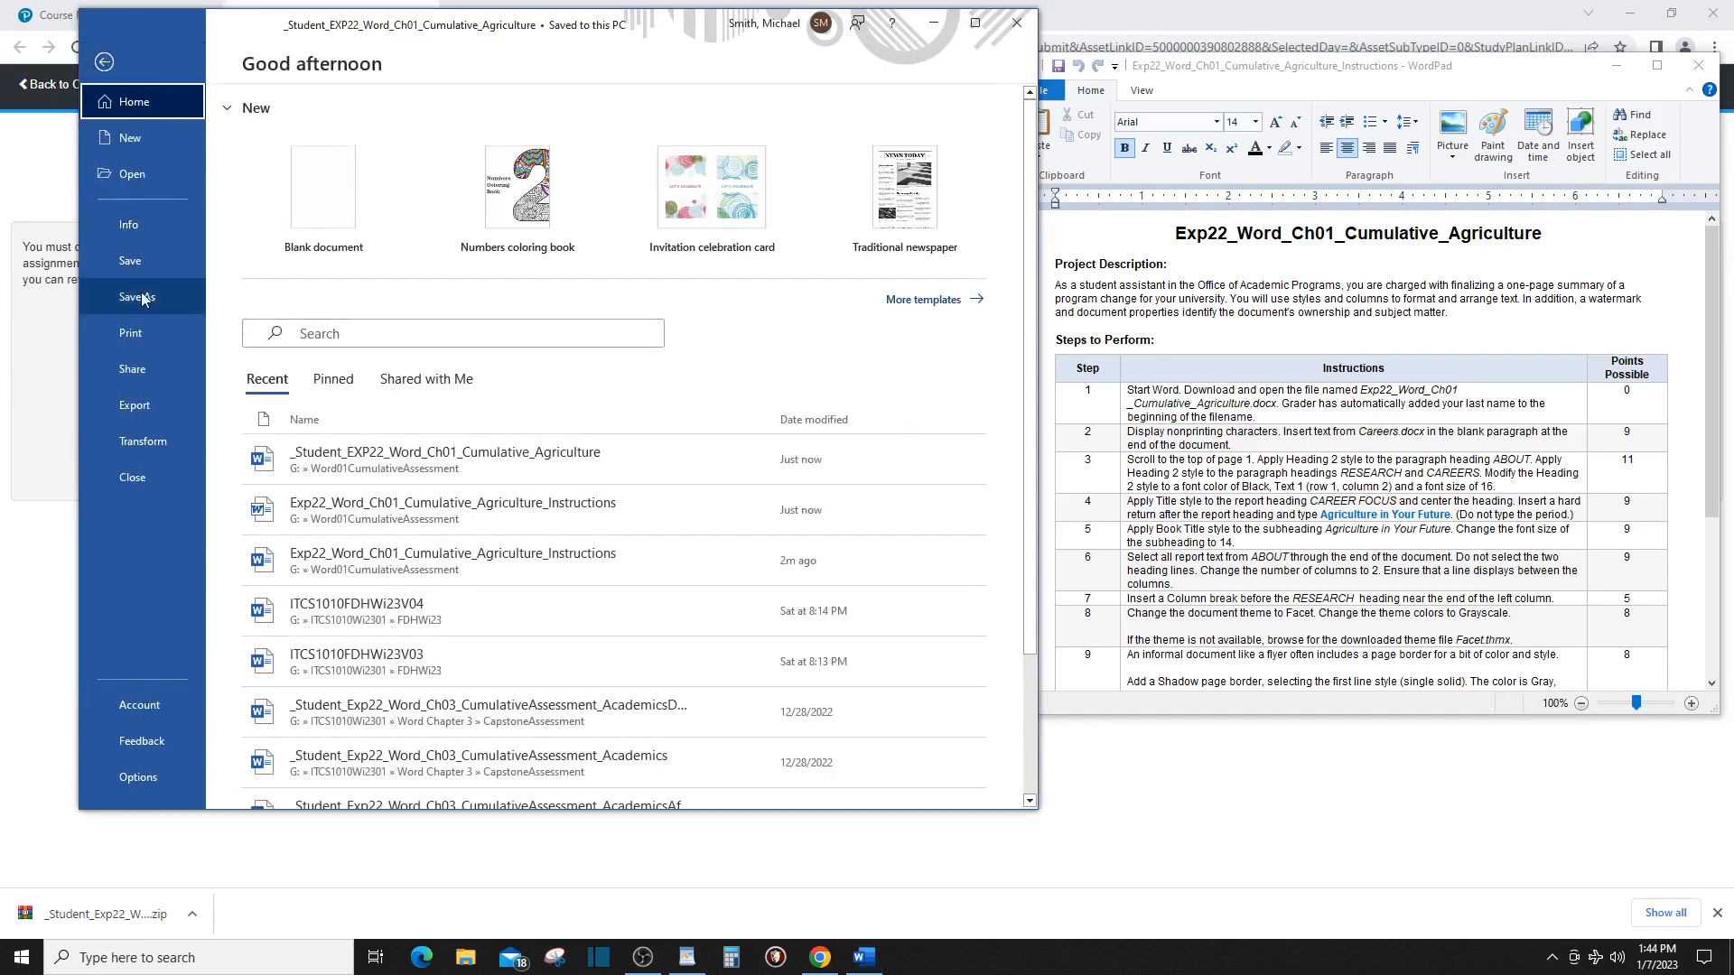
left_click(140, 301)
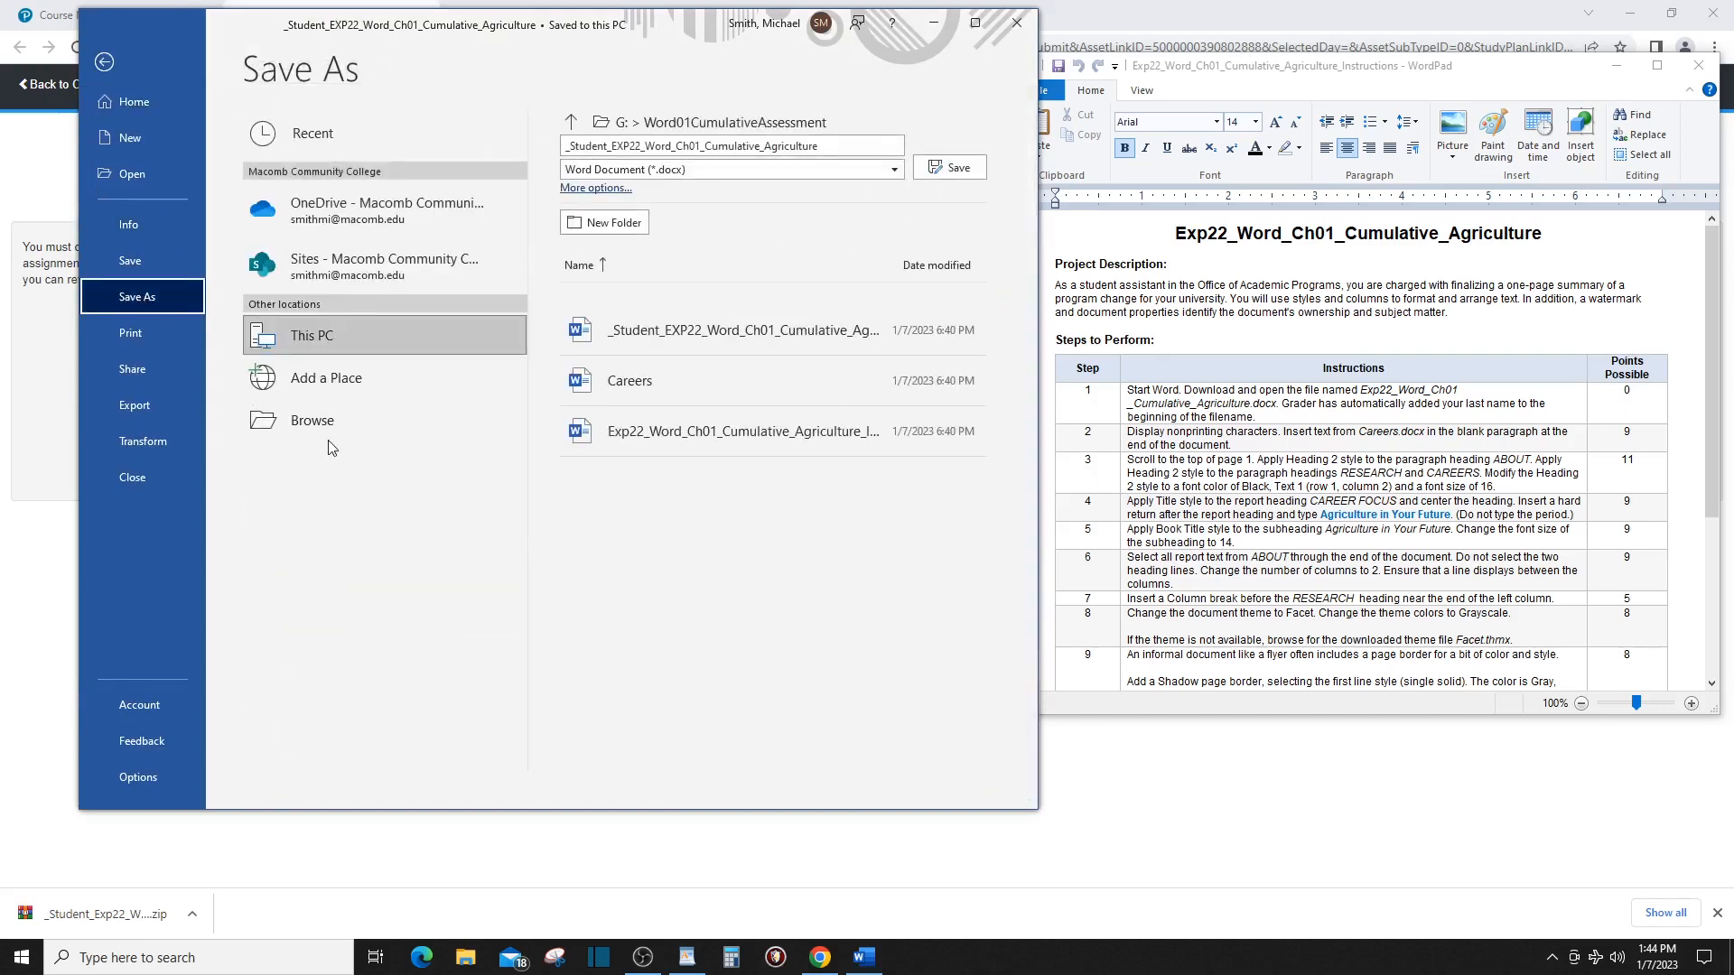
left_click(823, 145)
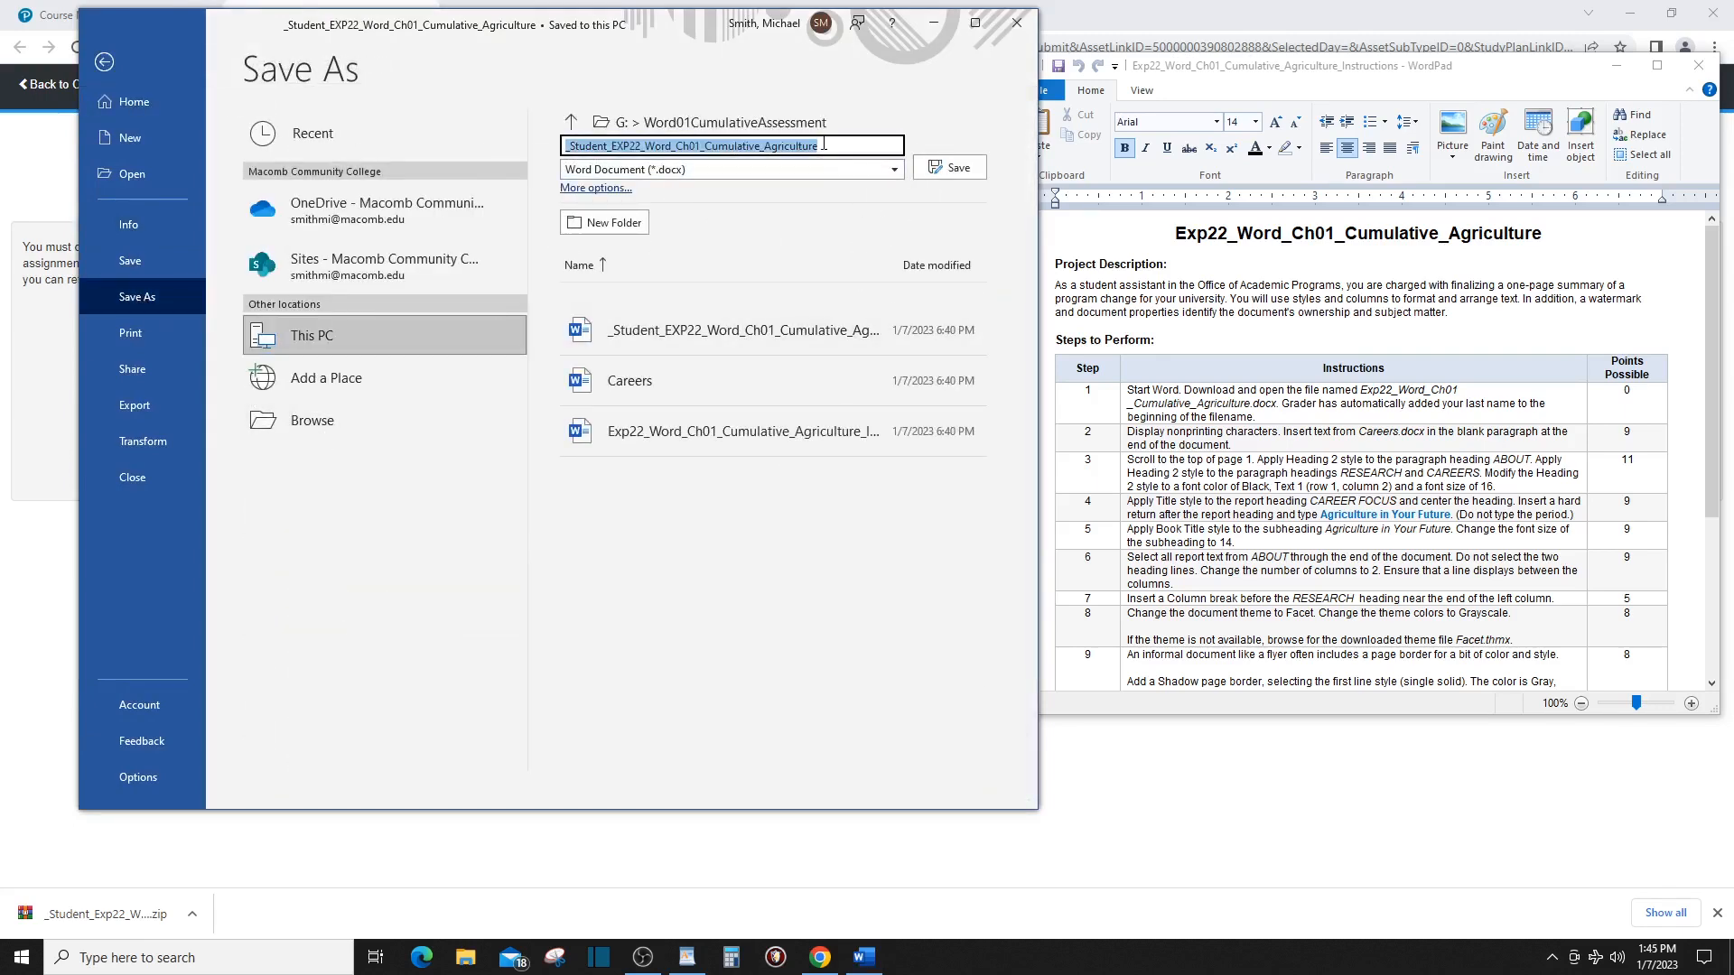
left_click(823, 145)
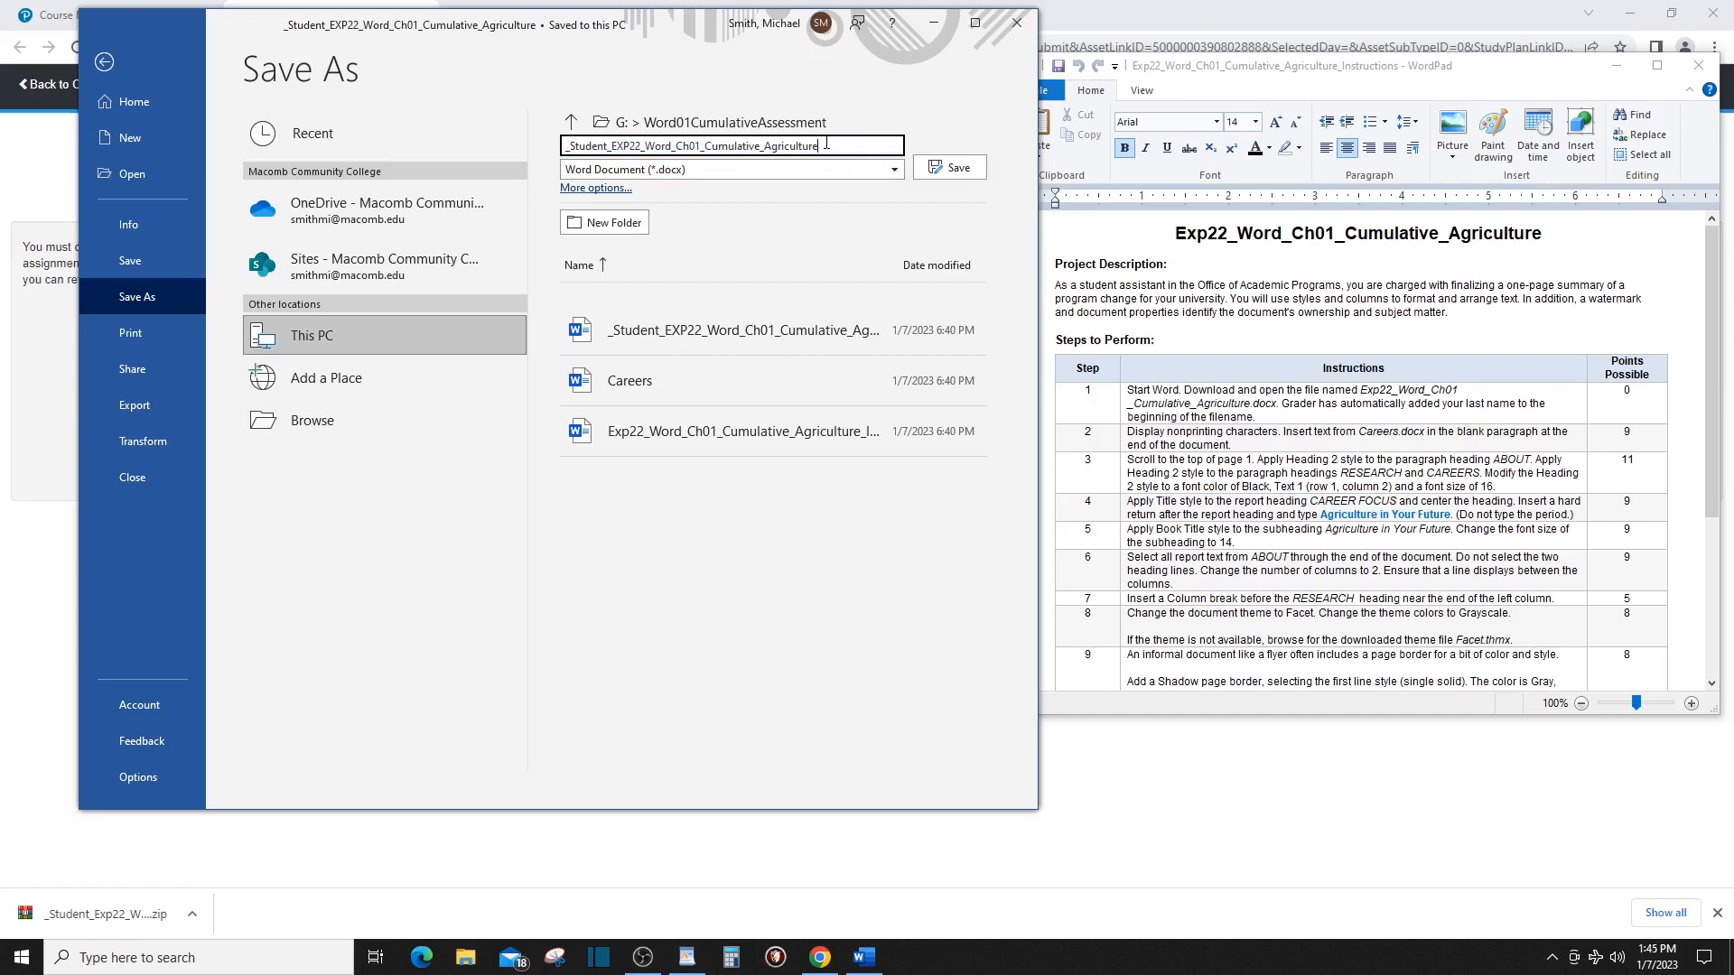
type("Orig")
left_click(957, 171)
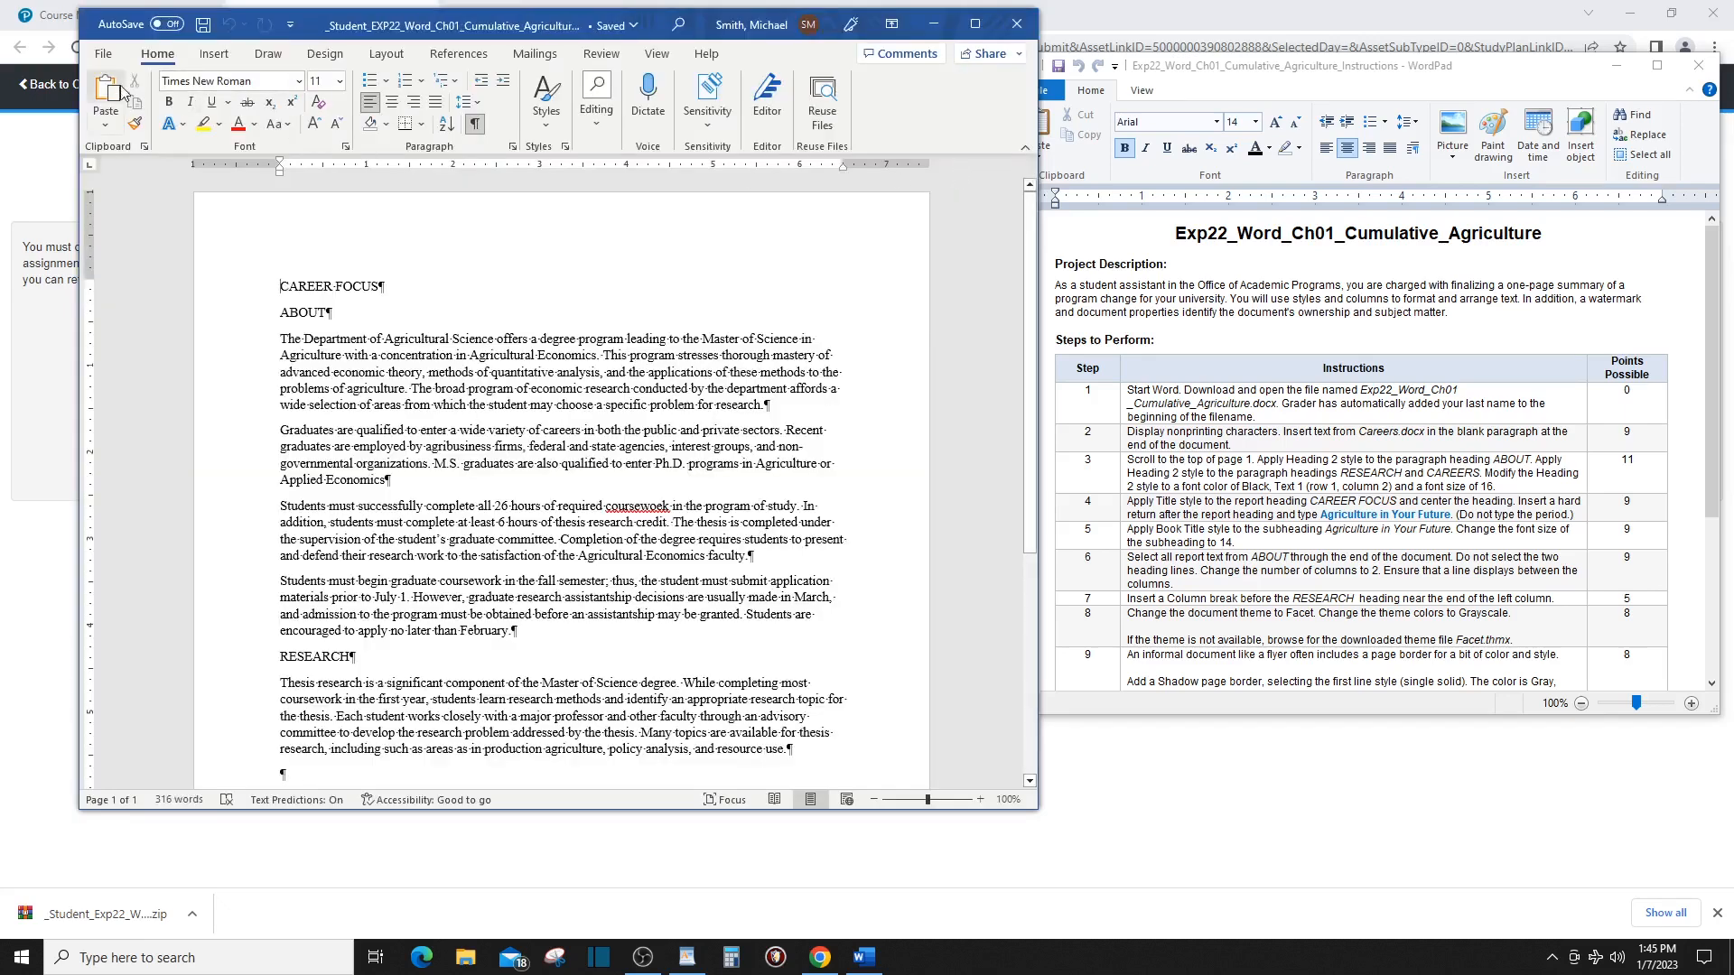
Close the AgricultureOrig copy and reopen _Student_EXP22_Word_Ch01_Cumulative_Agriculture from the recent documents.
left_click(104, 56)
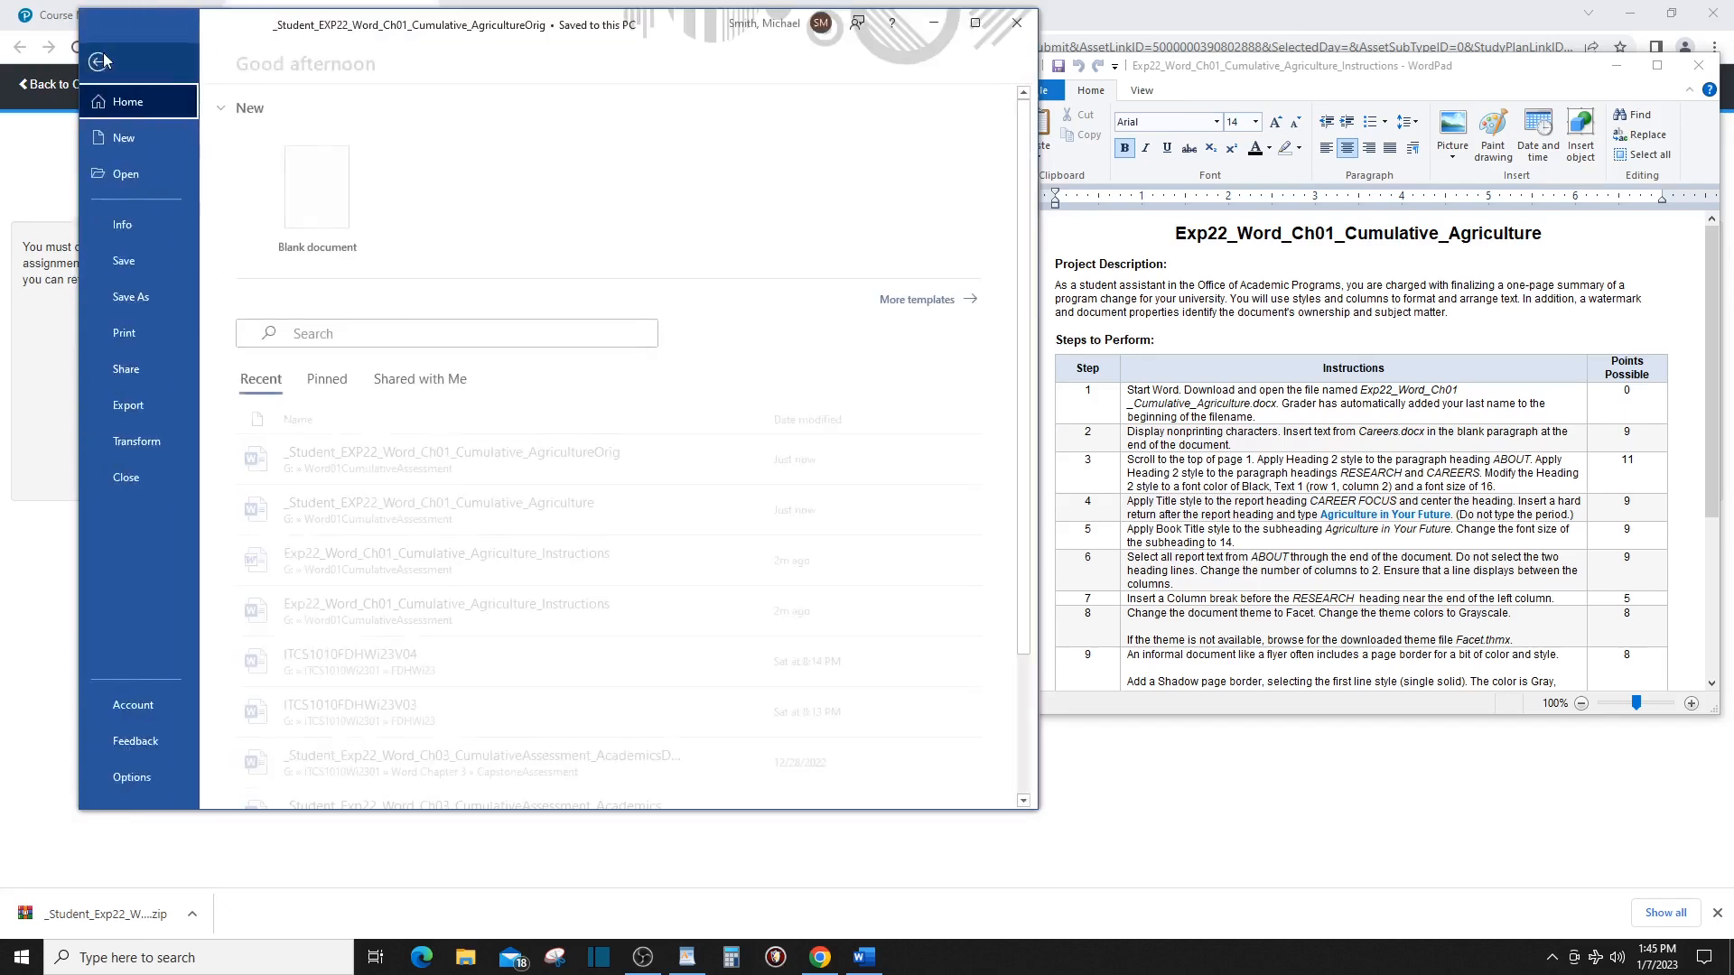
left_click(124, 477)
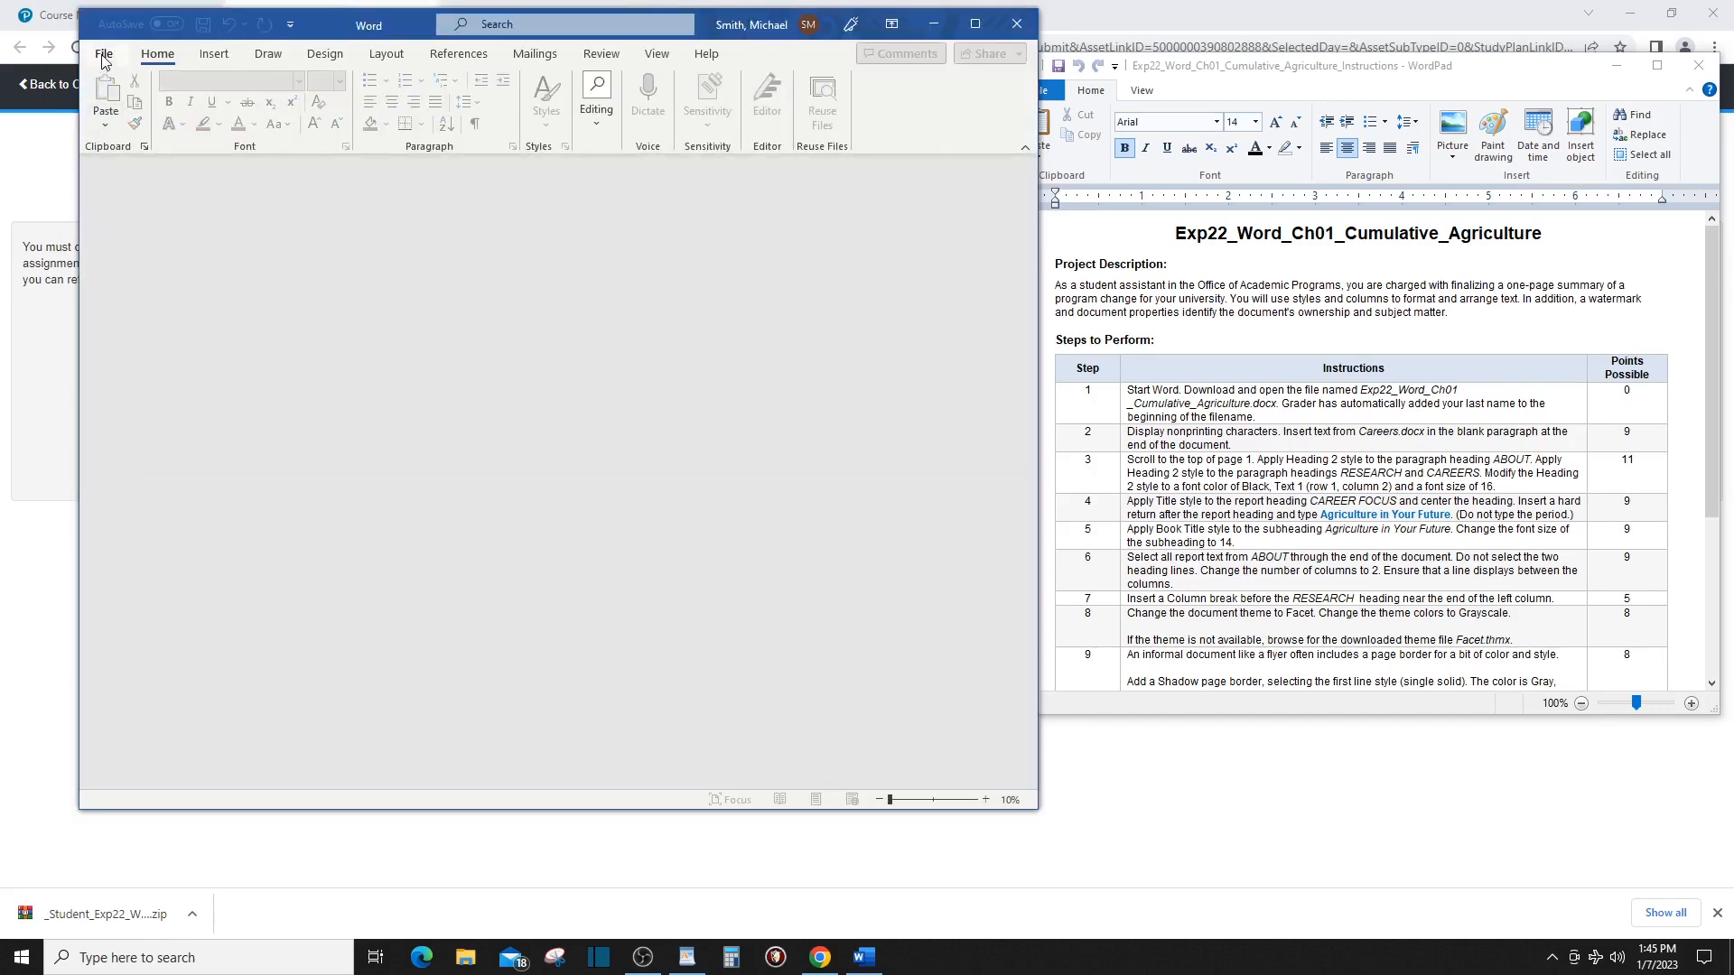
left_click(103, 58)
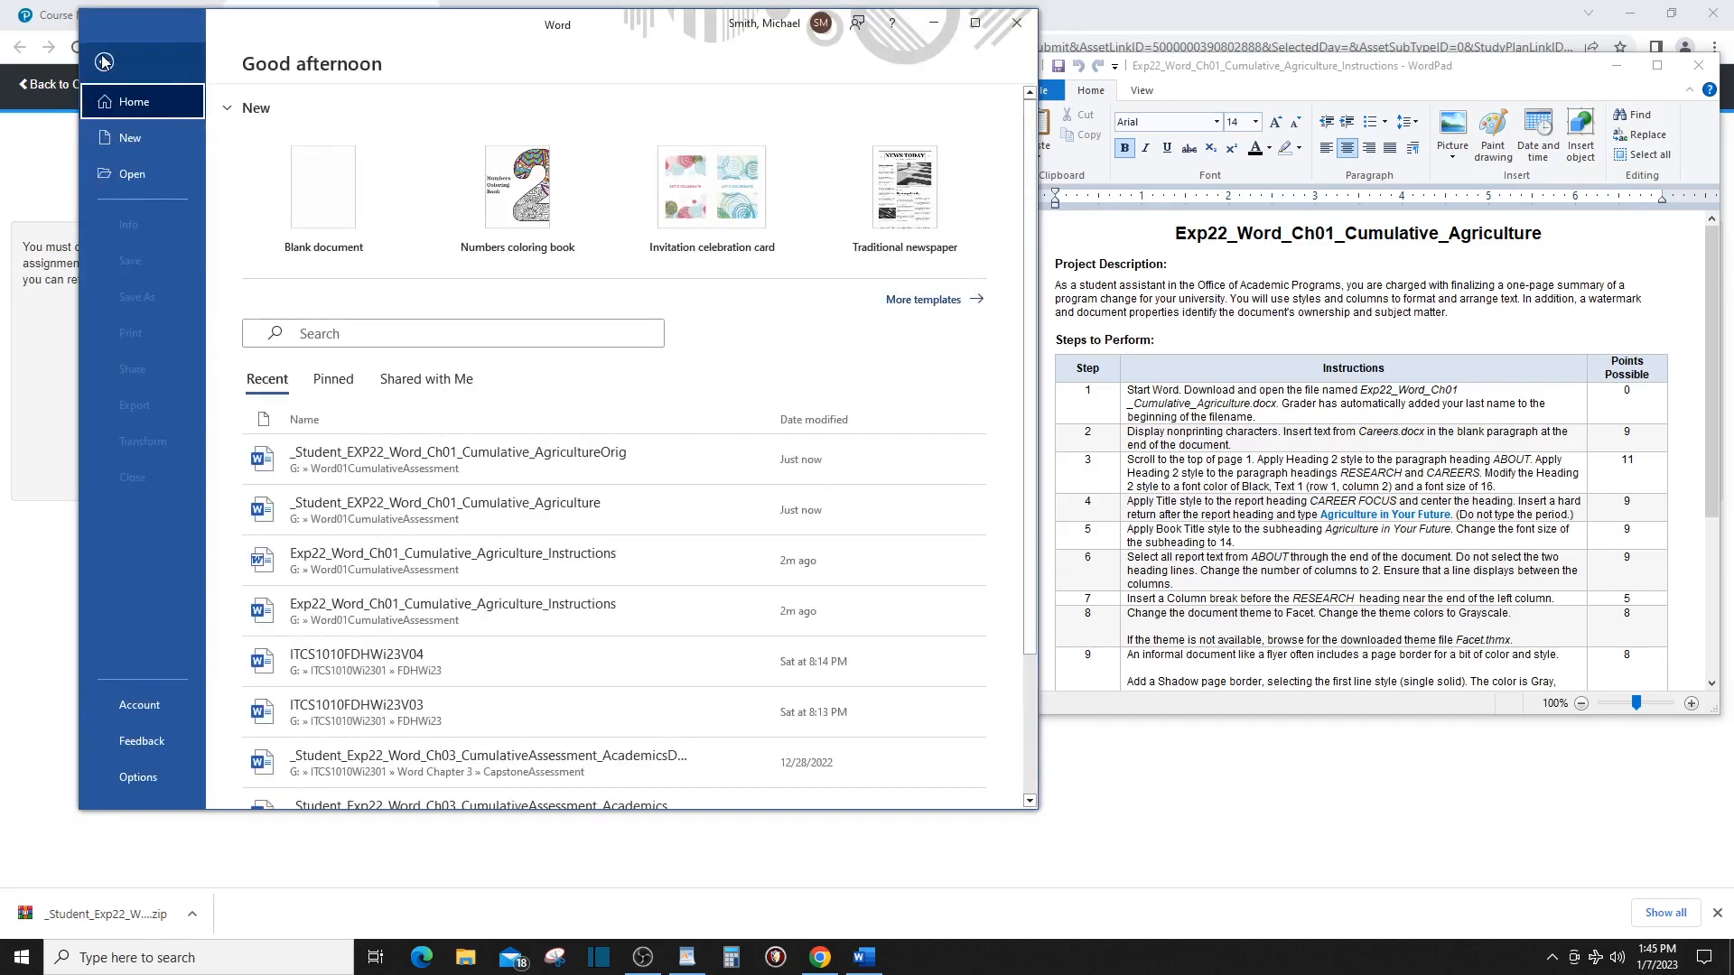
left_click(488, 506)
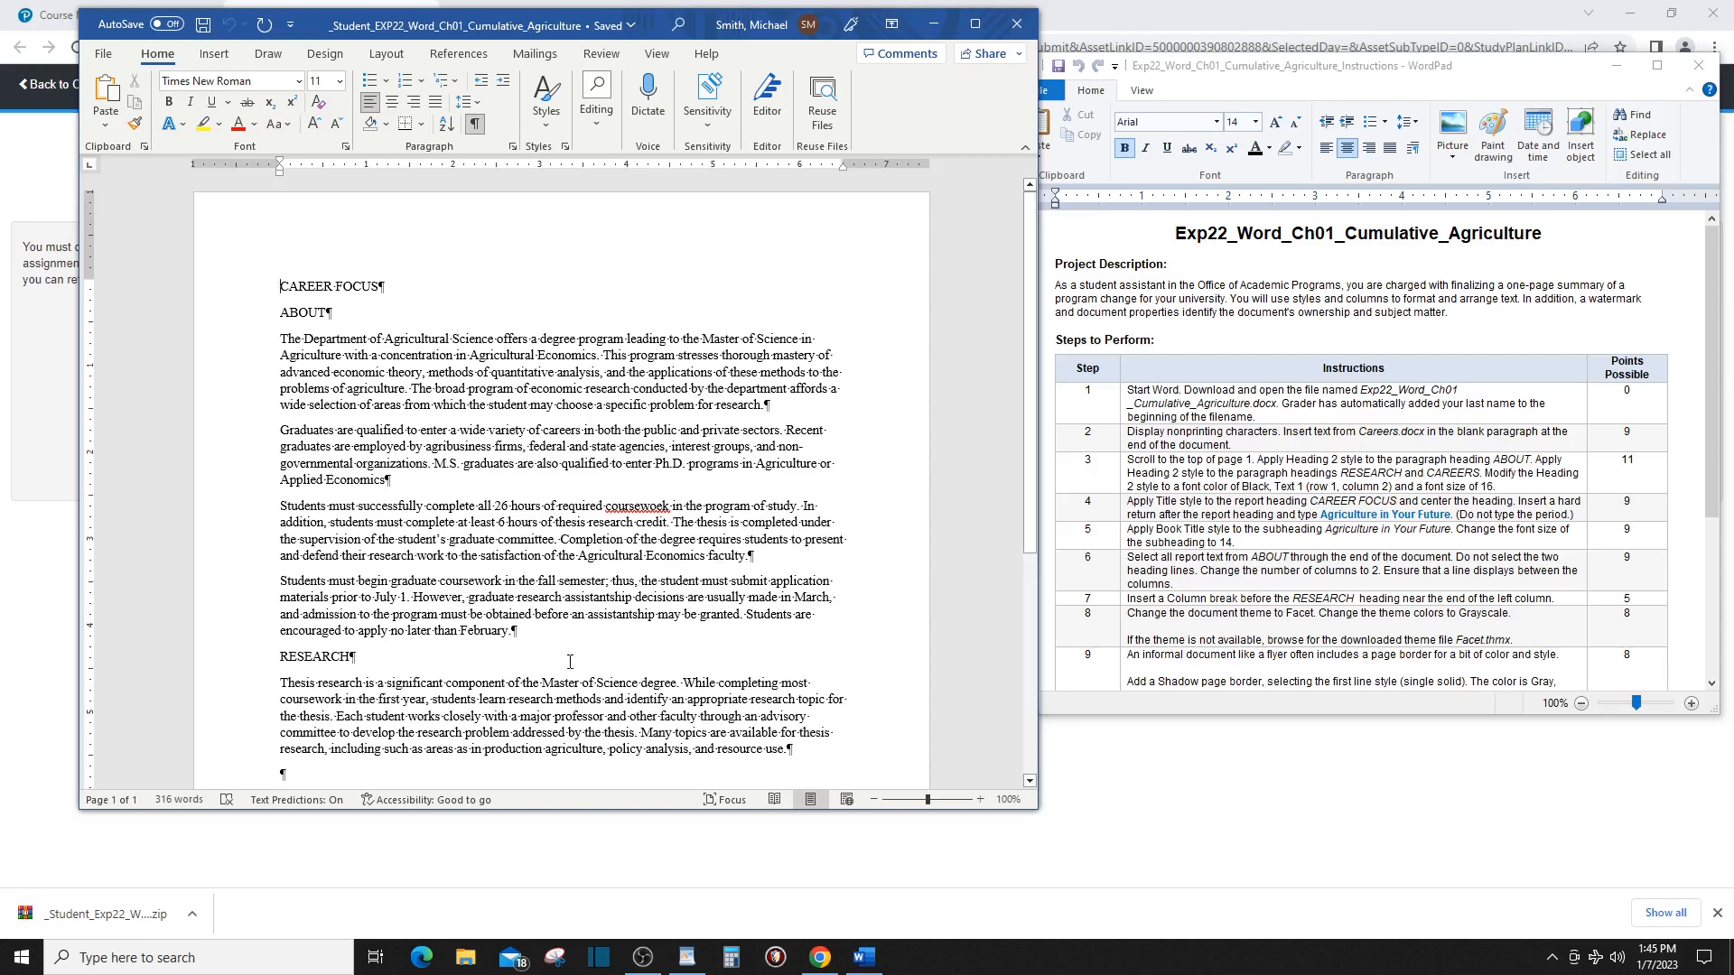
Hide the nonprinting characters and display them again.
left_click(473, 128)
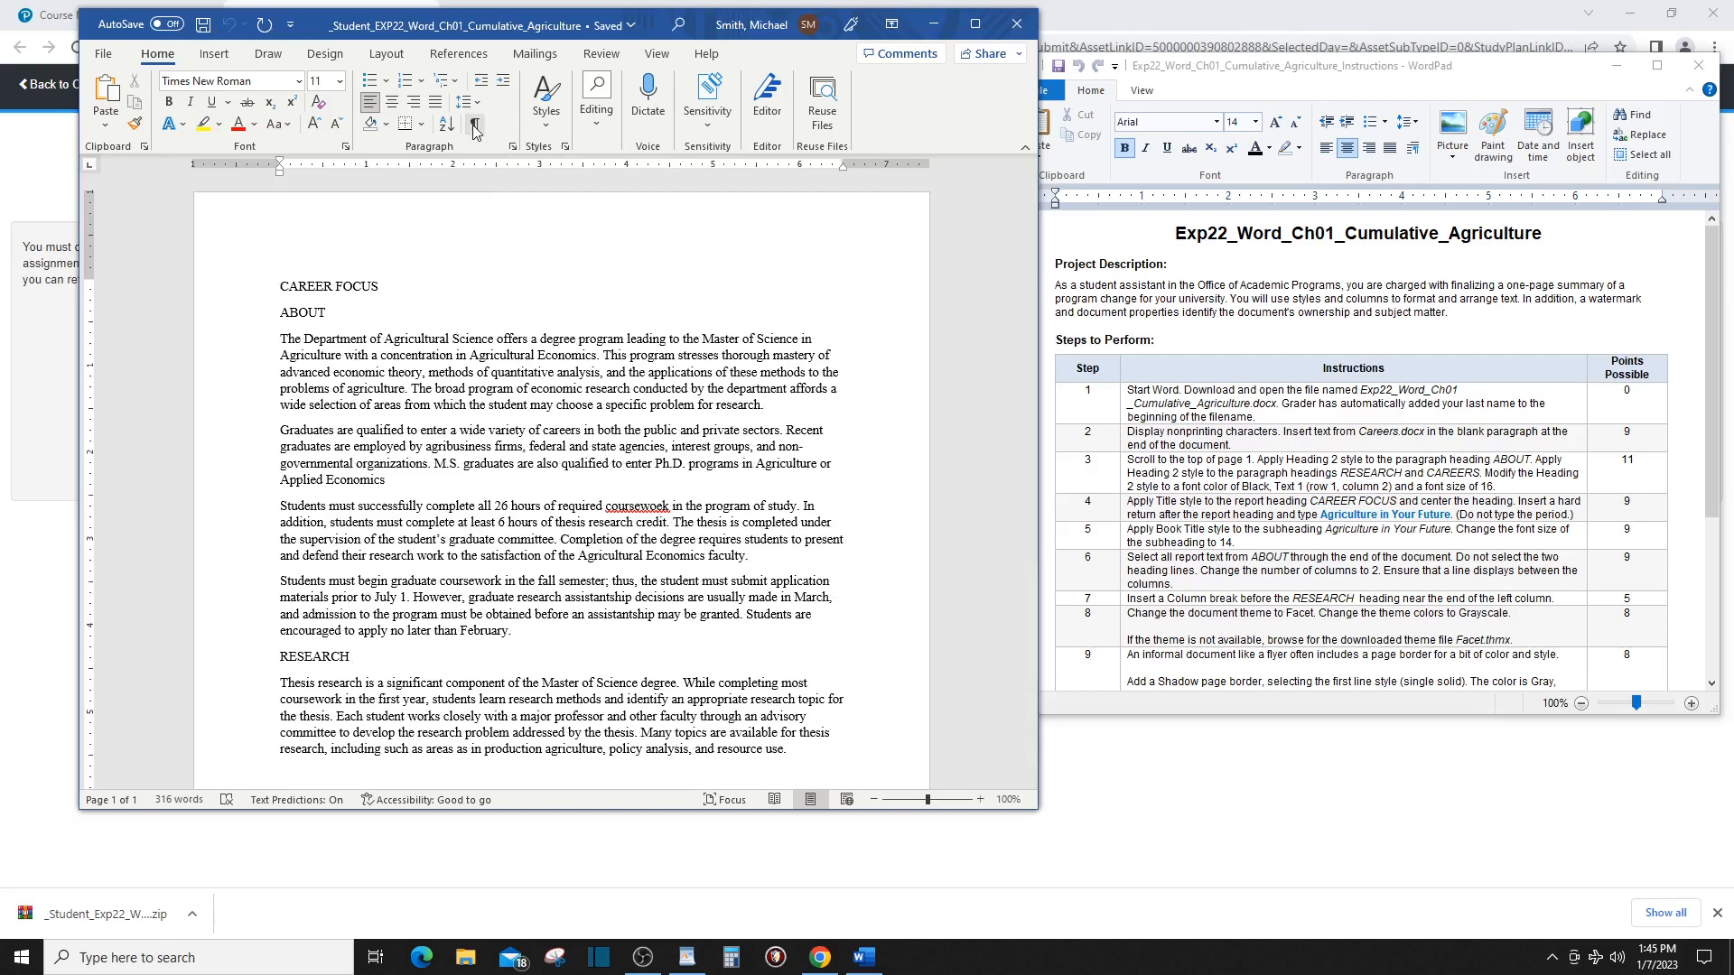
left_click(474, 127)
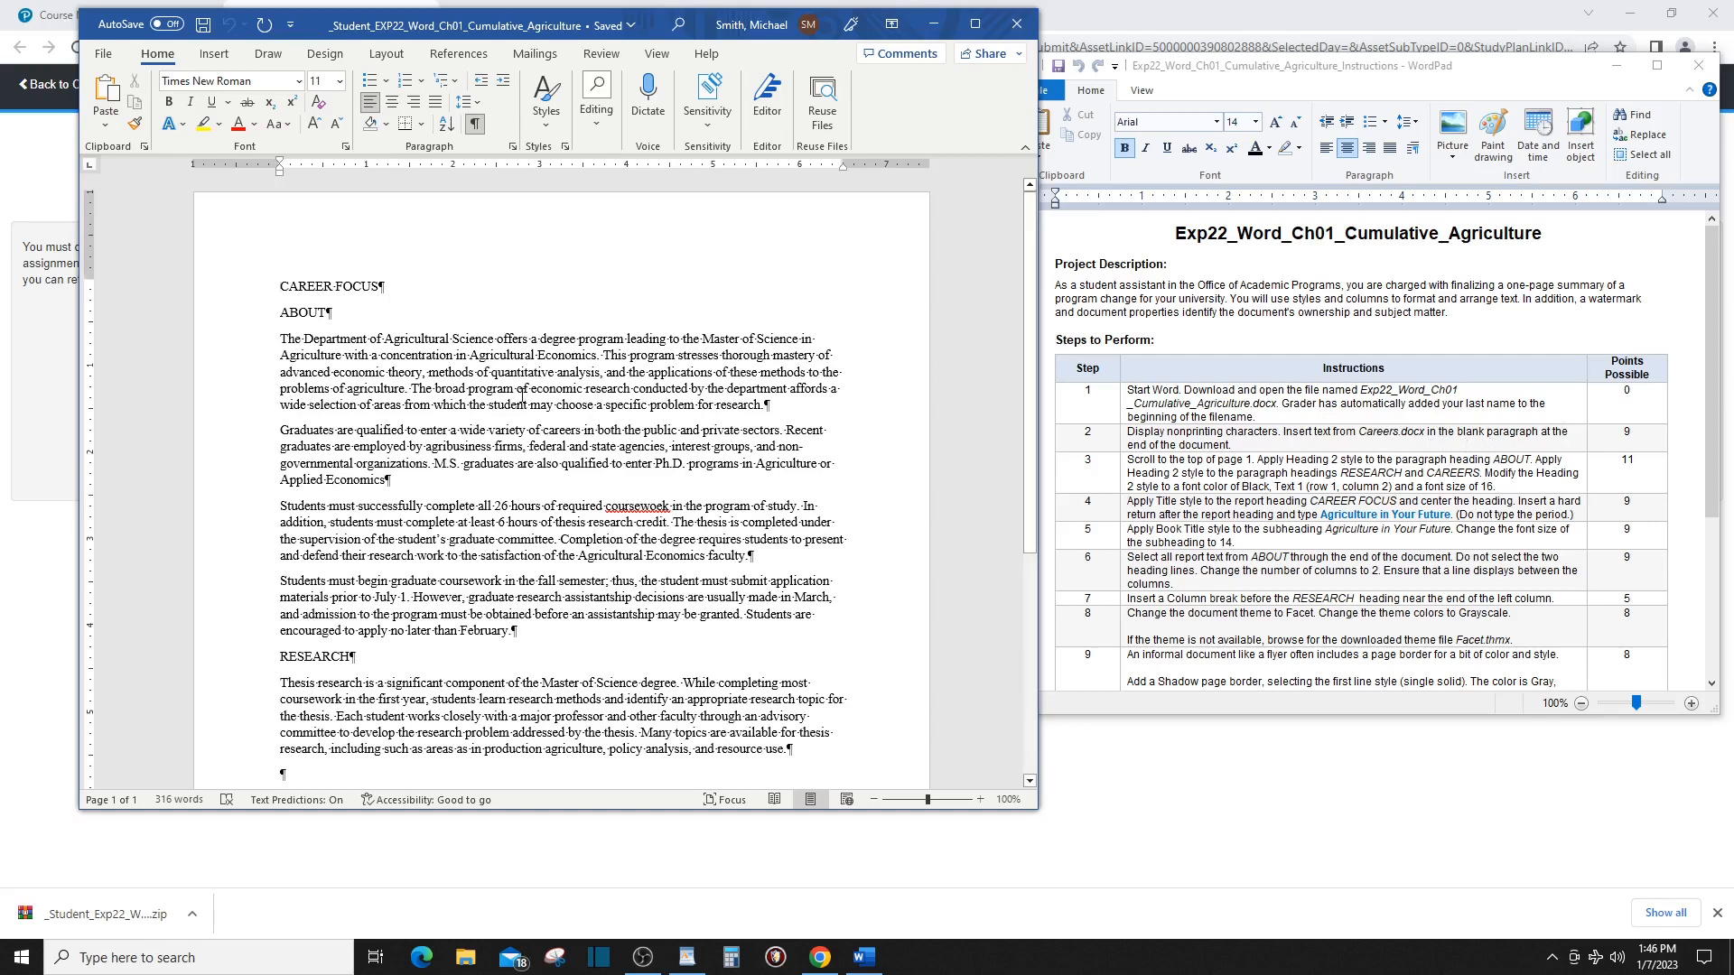
Insert the text from the Careers file in Word01CumulativeAssessment into the blank paragraph at the end of the document.
scroll(522, 398, "down", 5)
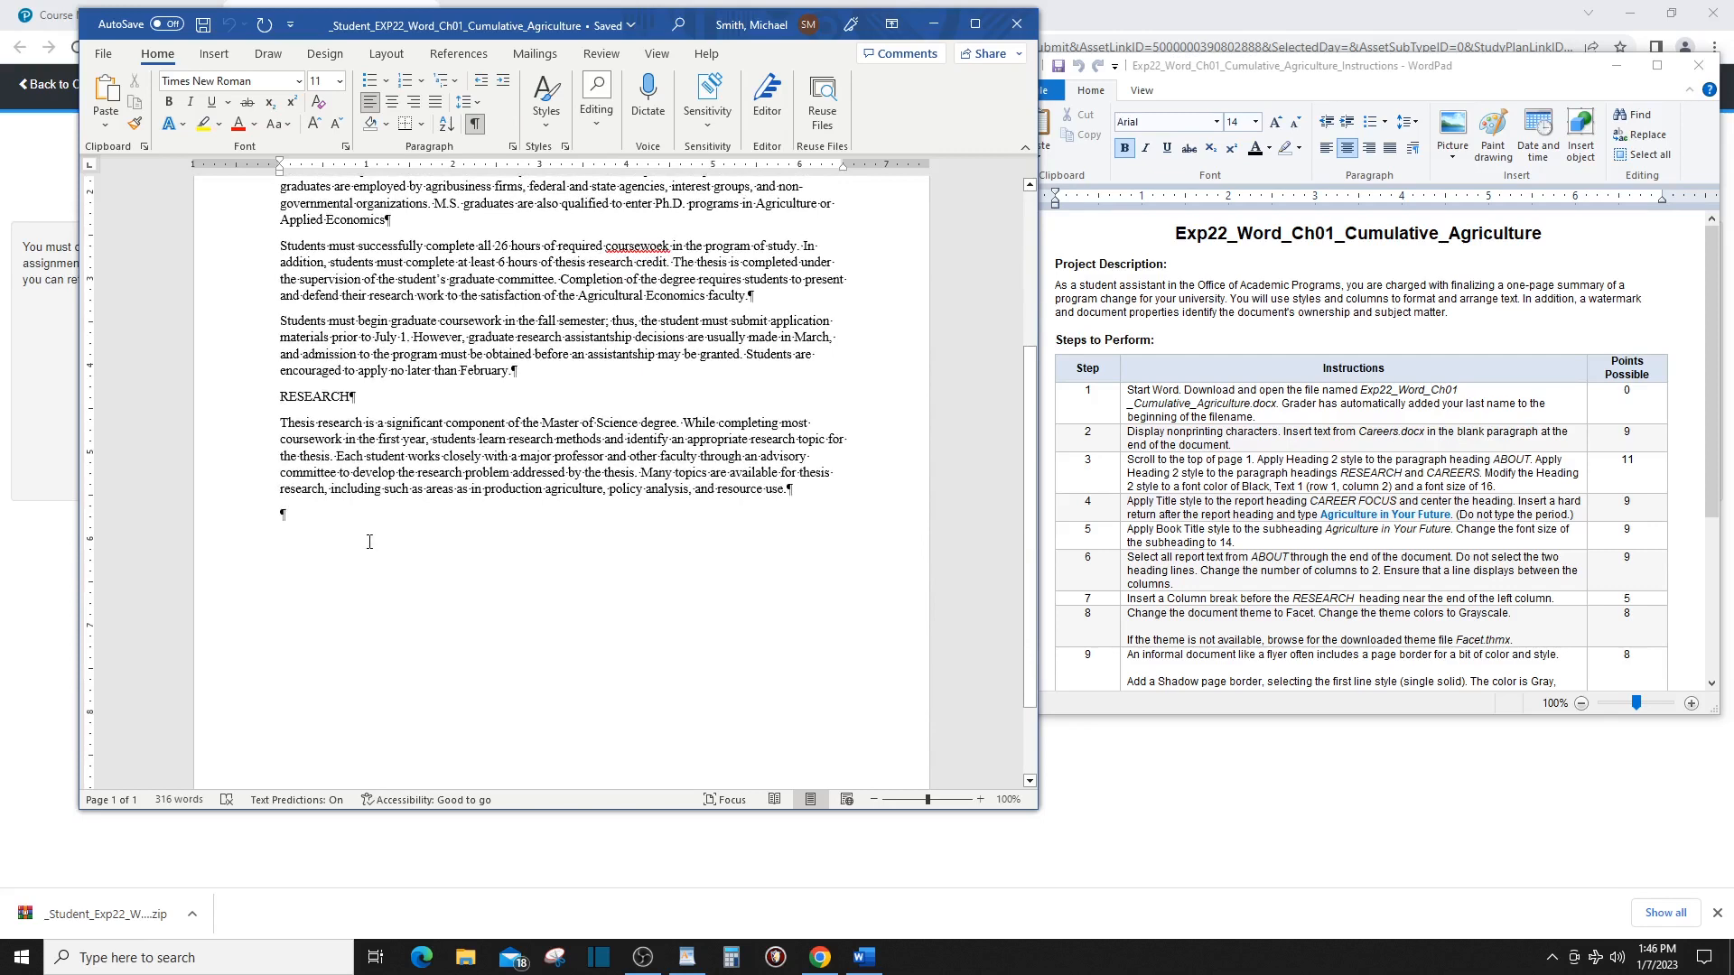
left_click(282, 507)
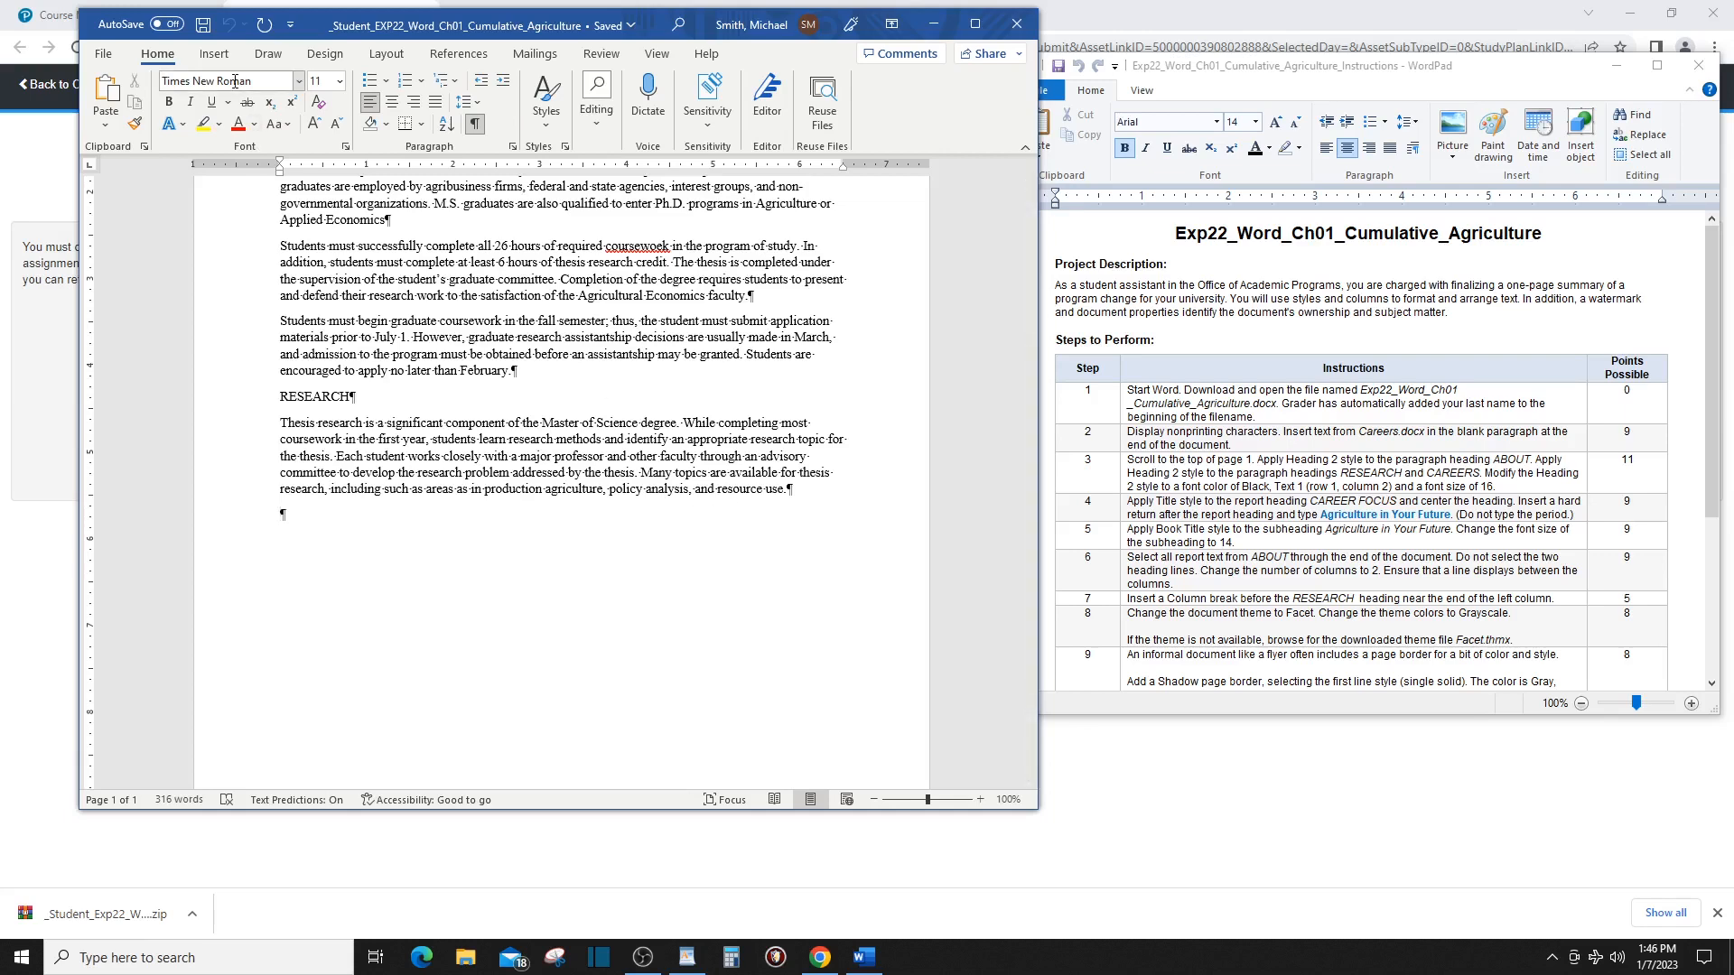
left_click(215, 56)
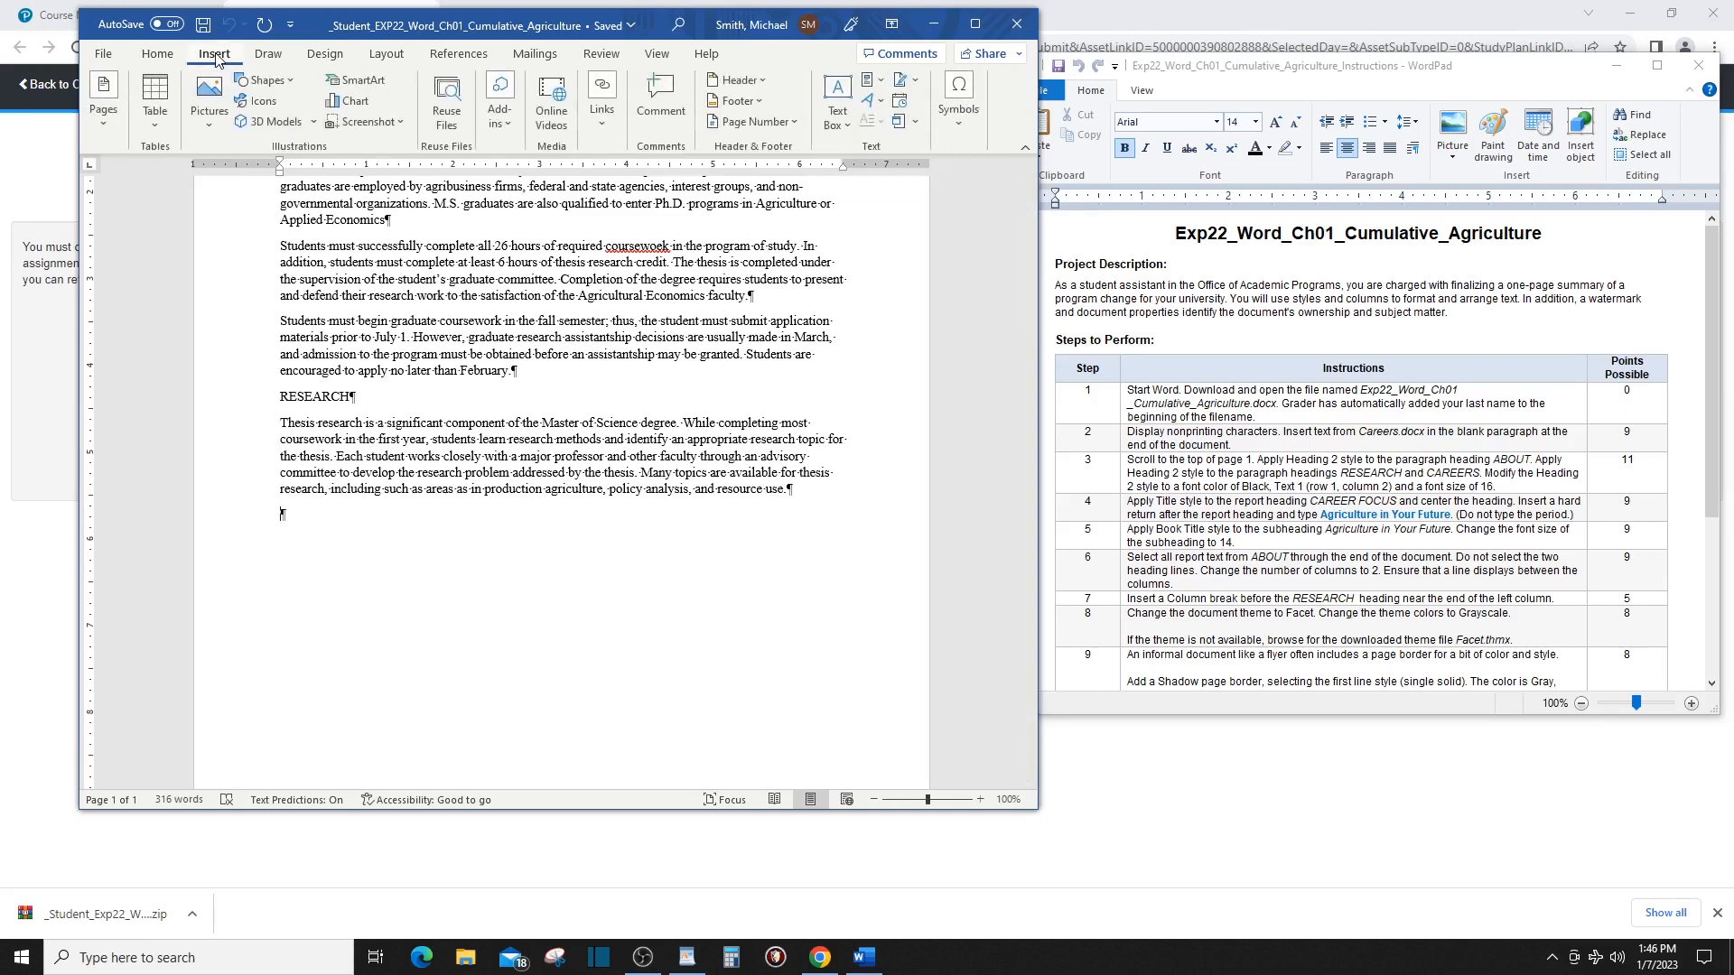
left_click(919, 127)
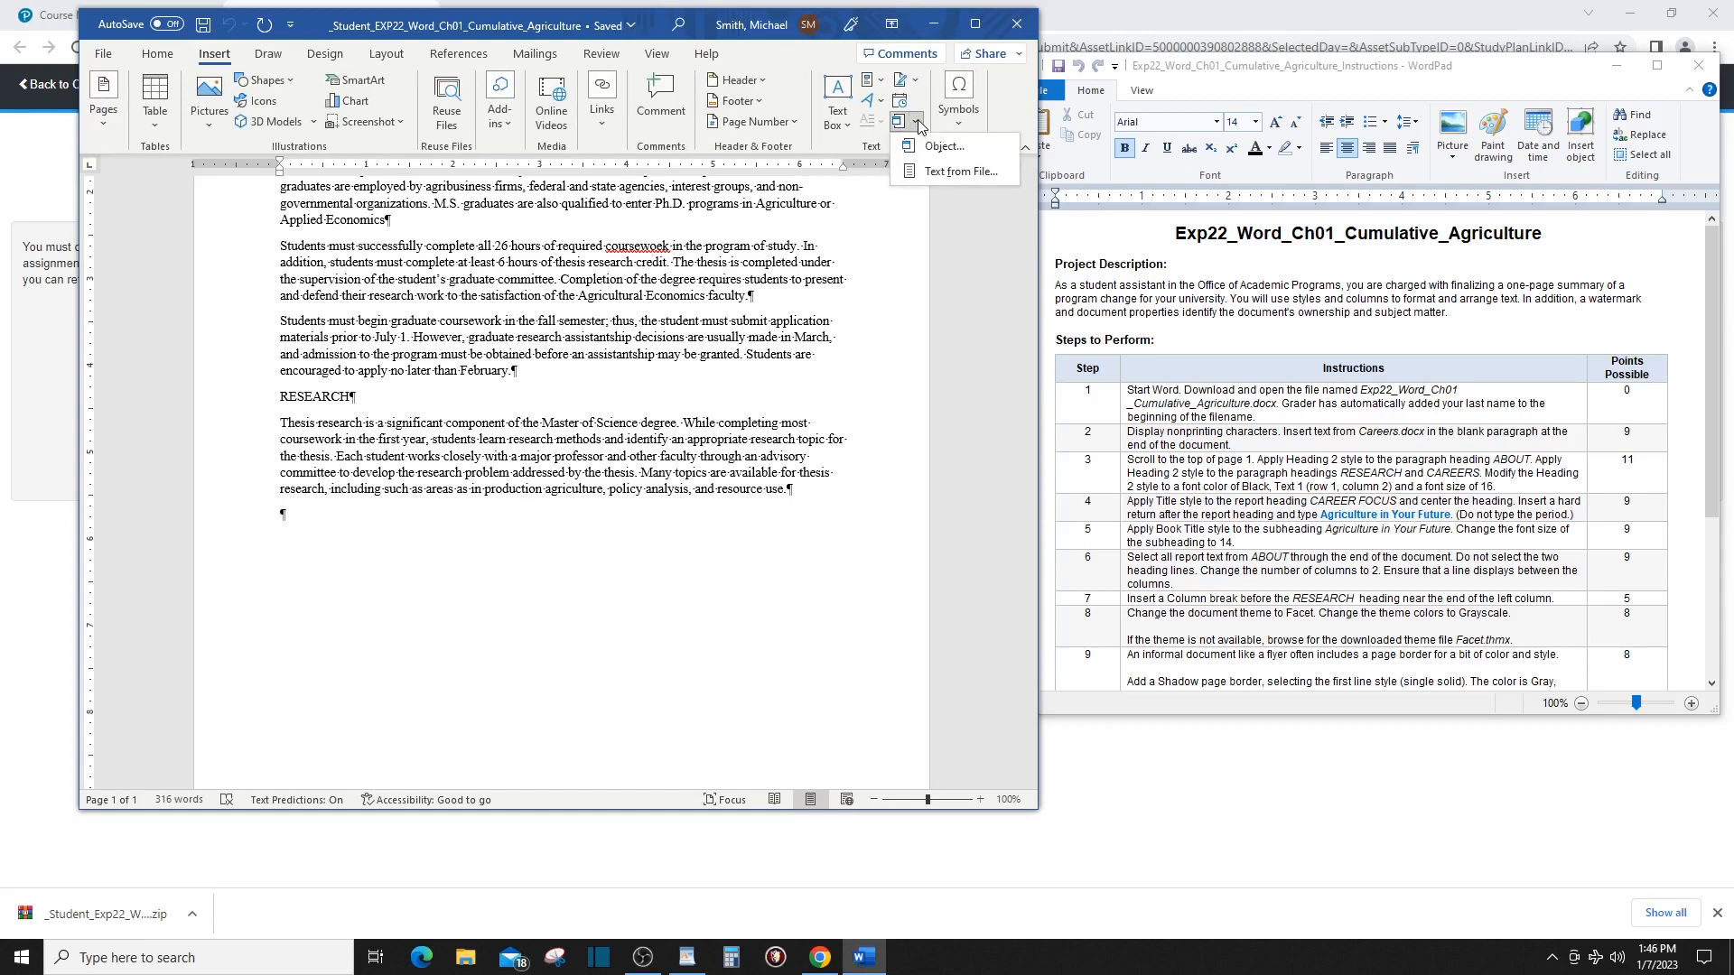
left_click(937, 175)
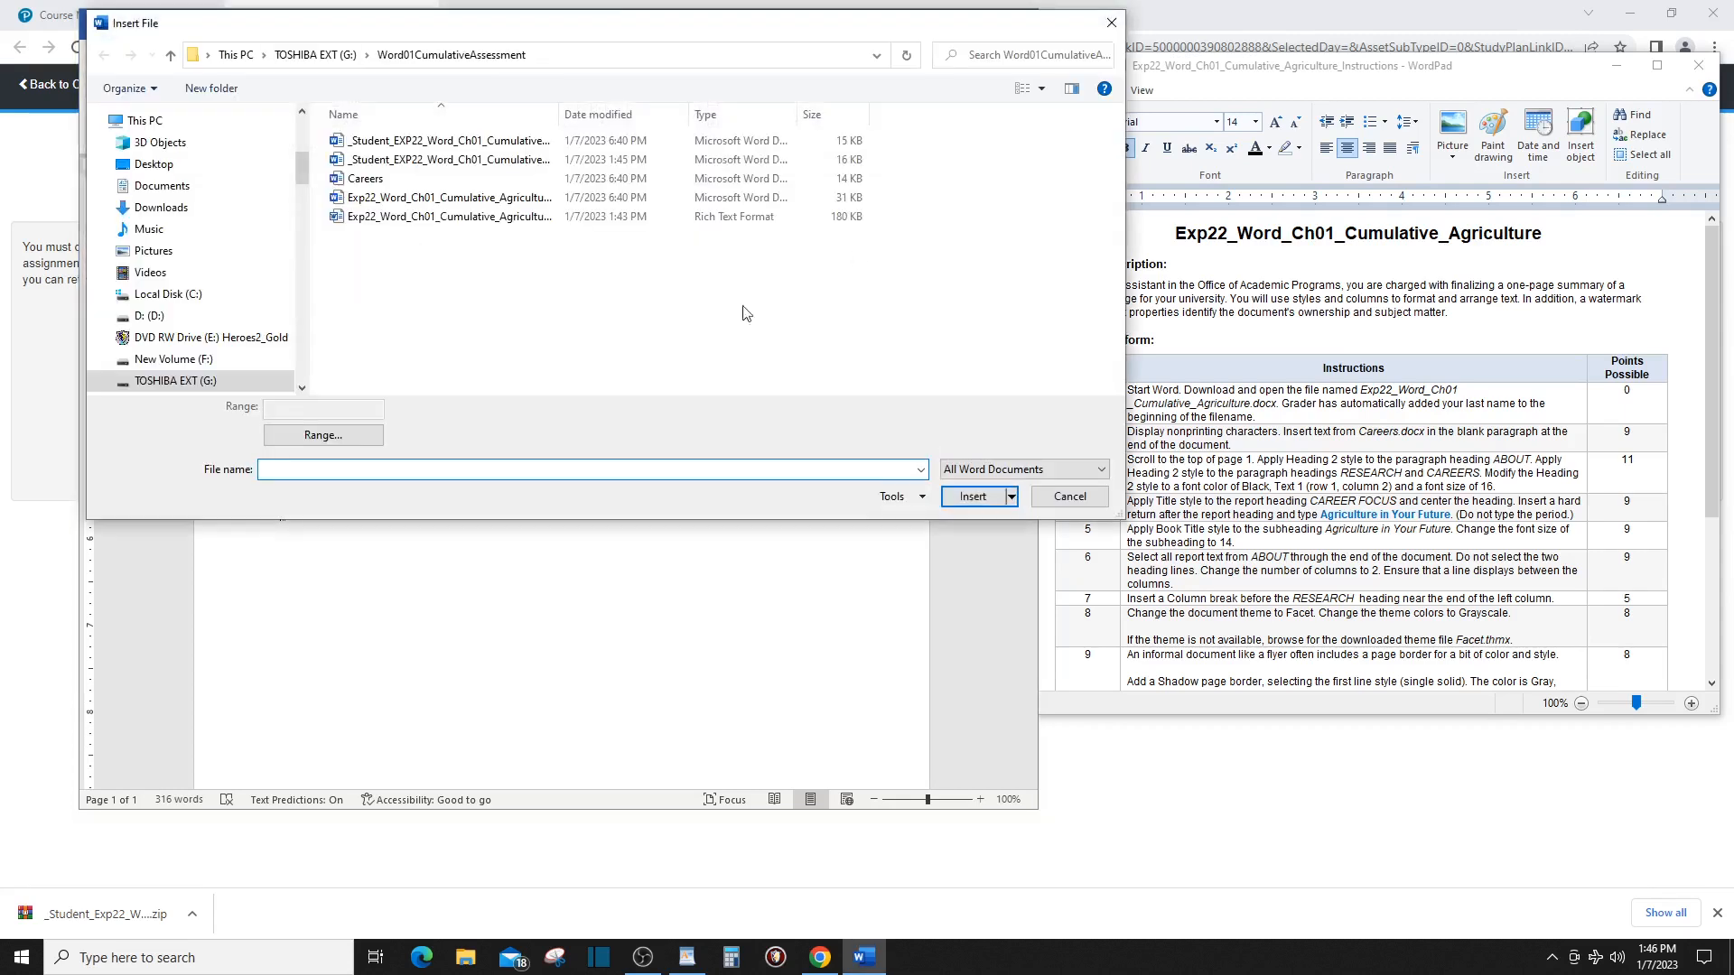
left_click(103, 380)
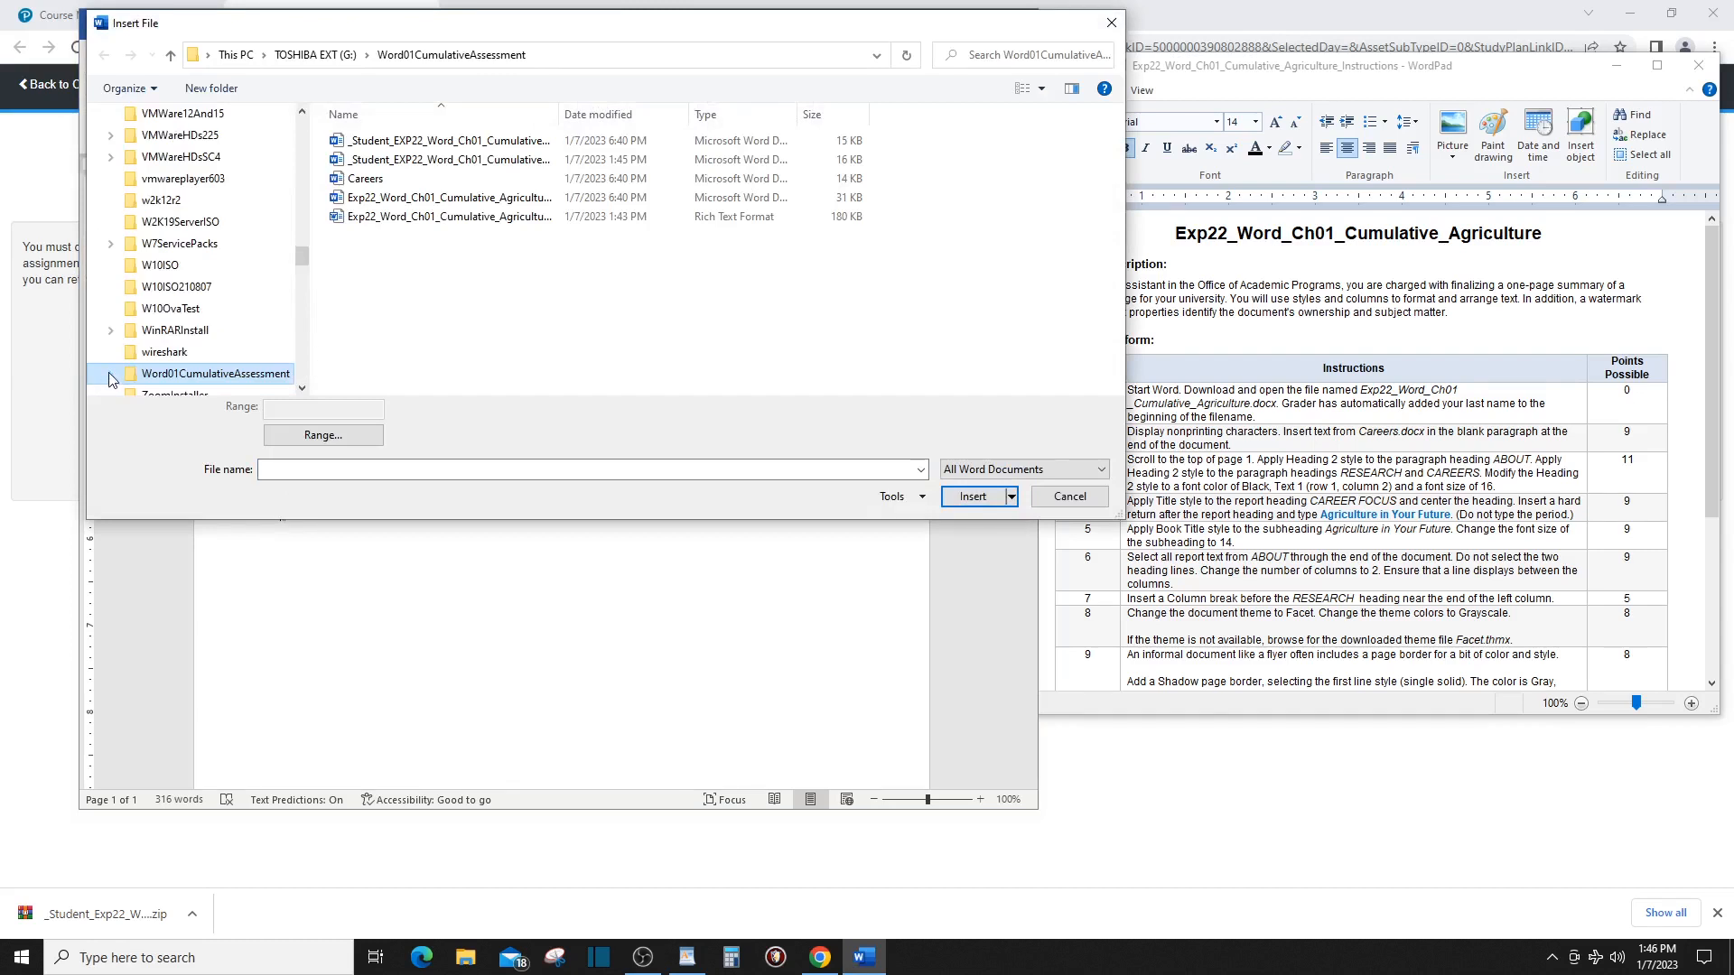
left_click(366, 180)
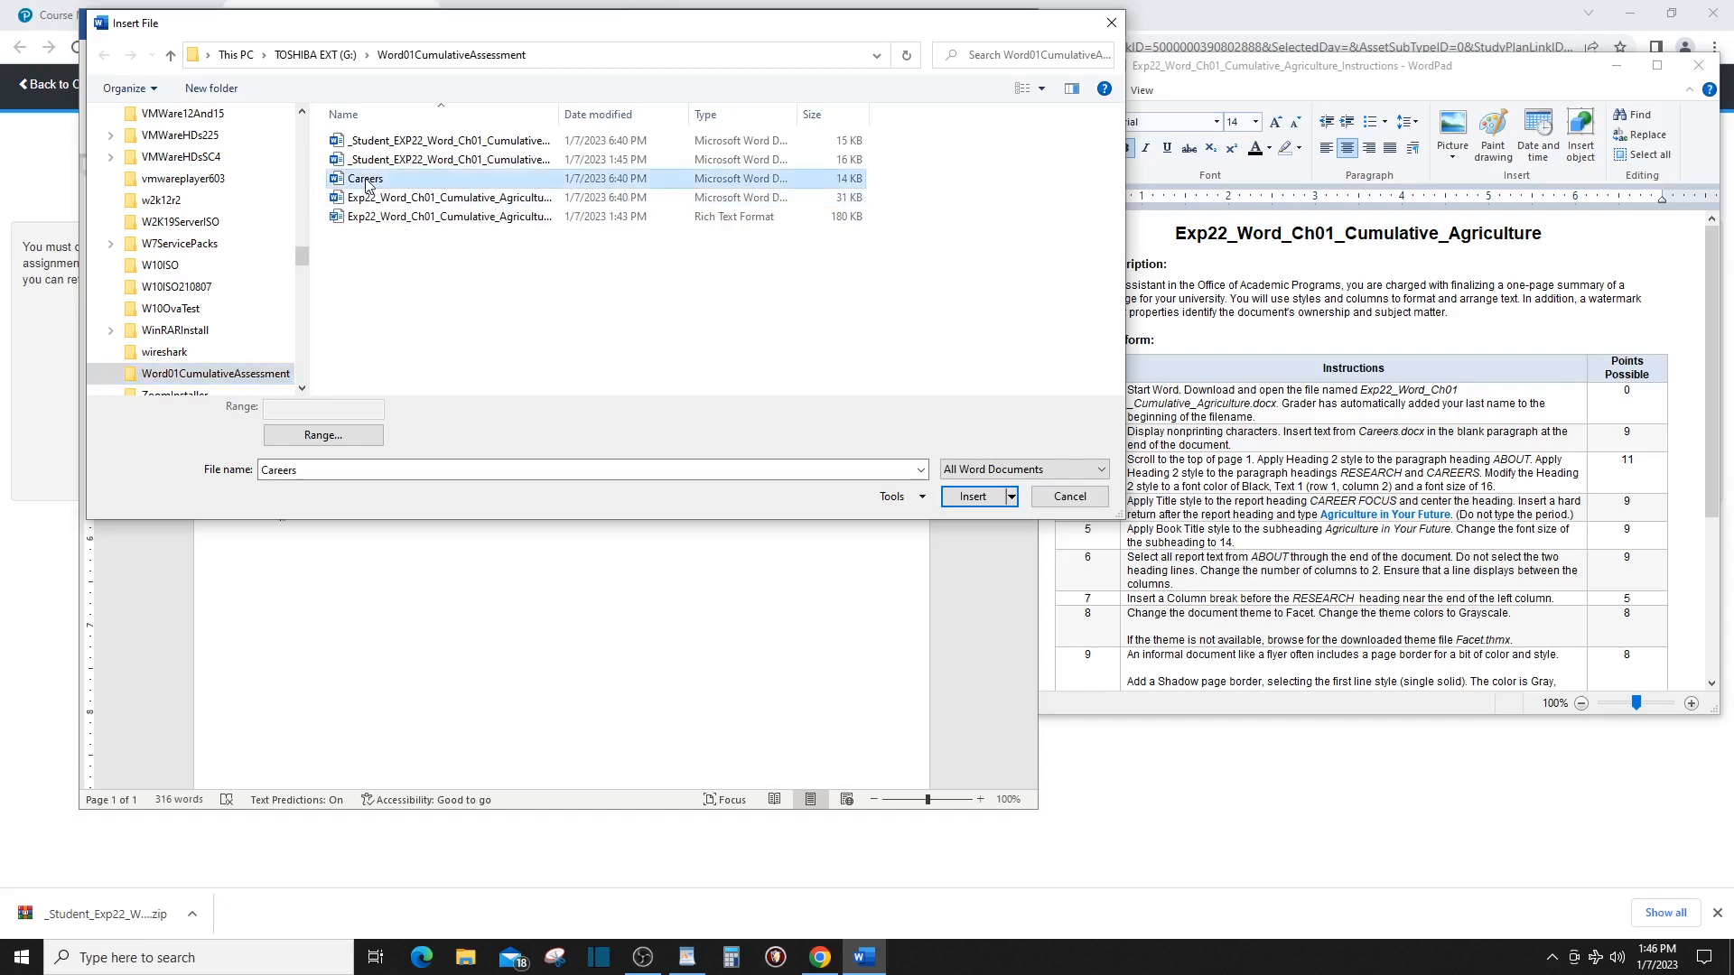
left_click(973, 497)
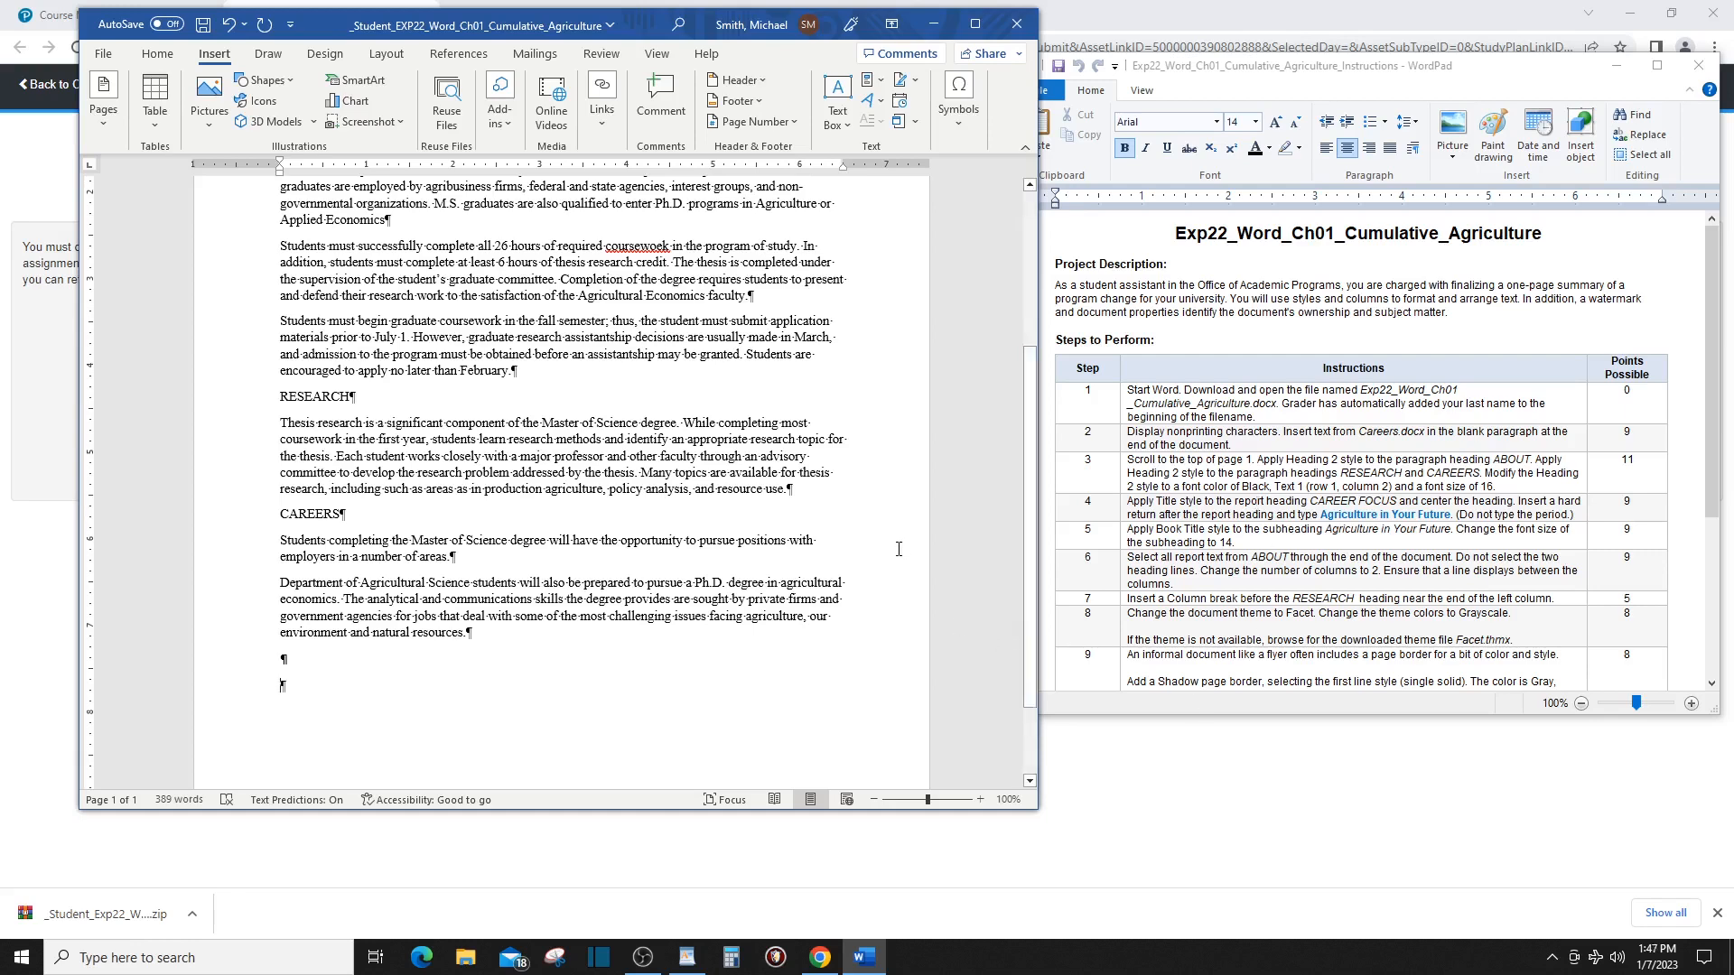
Display the full list of styles and apply the Heading 2 style to the ABOUT paragraph heading.
scroll(899, 552, "up", 5)
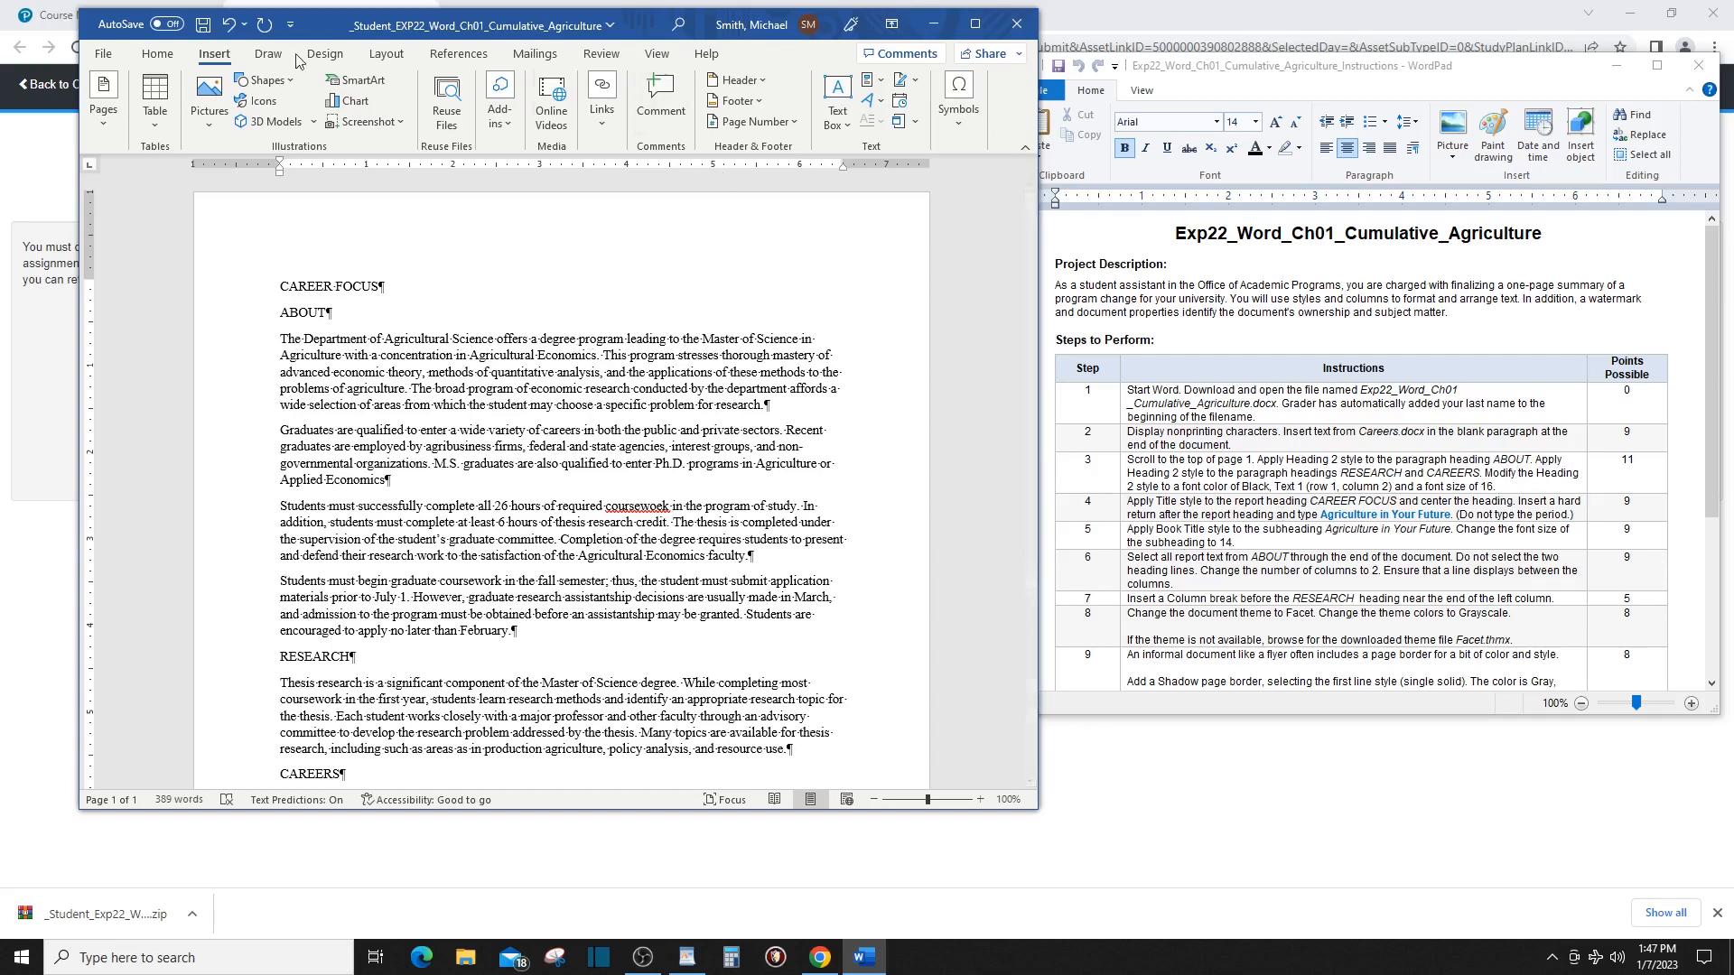
left_click(159, 56)
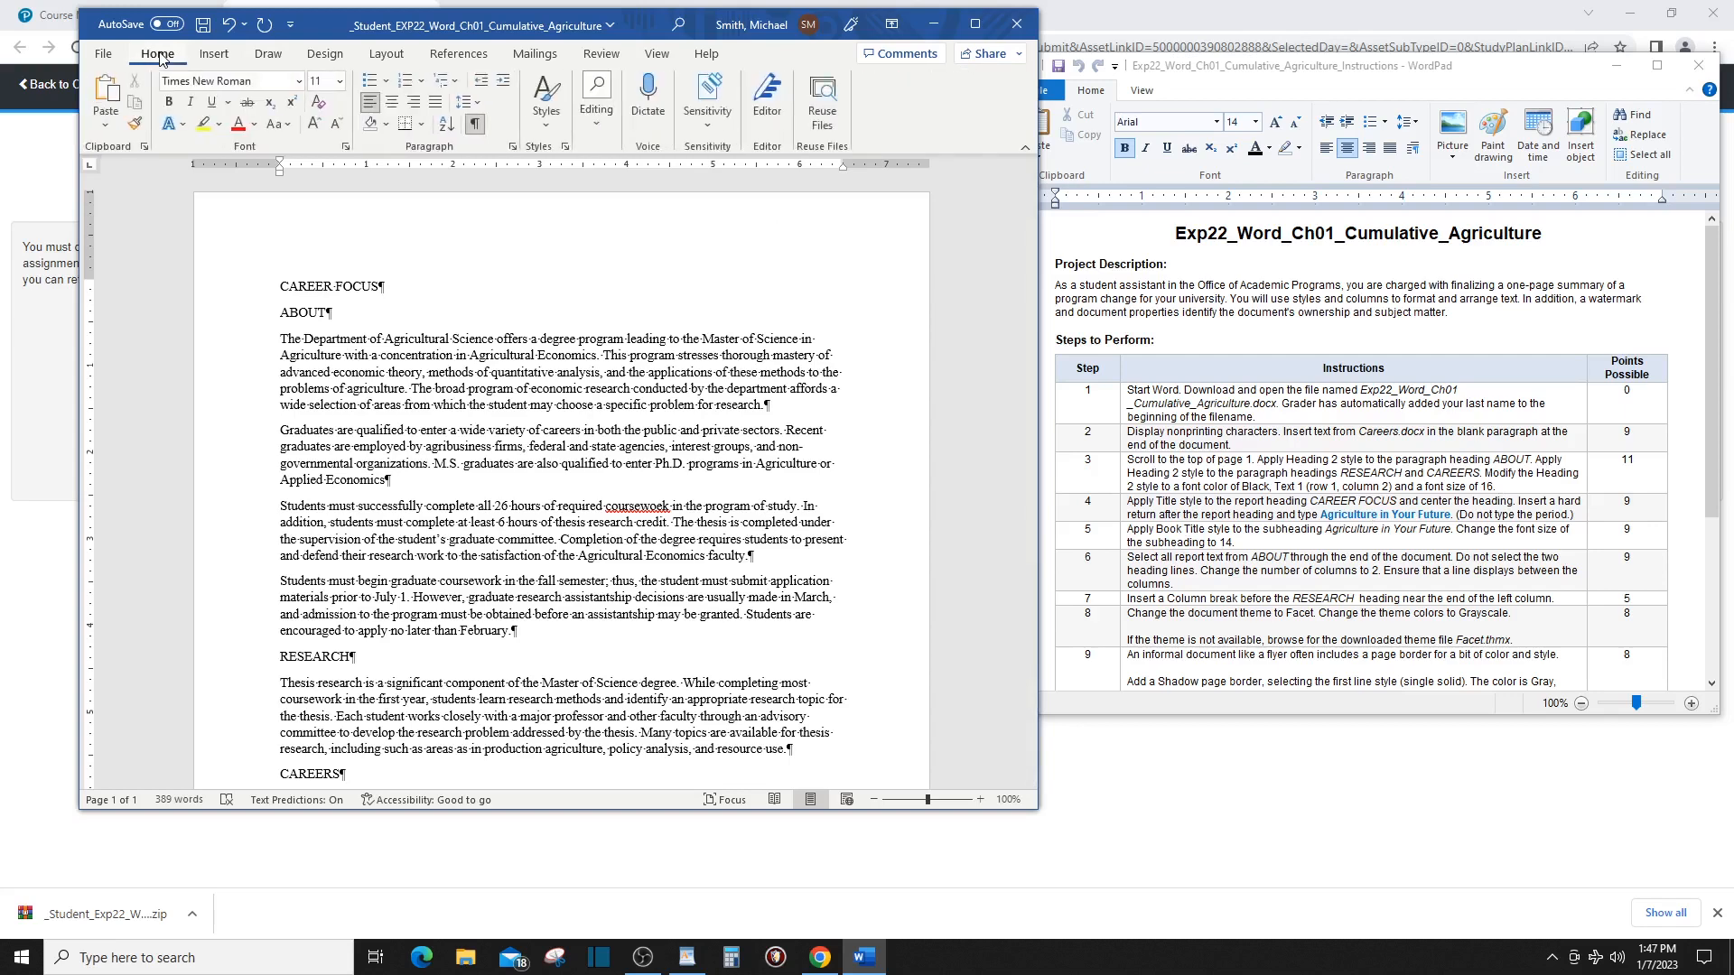
left_click(566, 147)
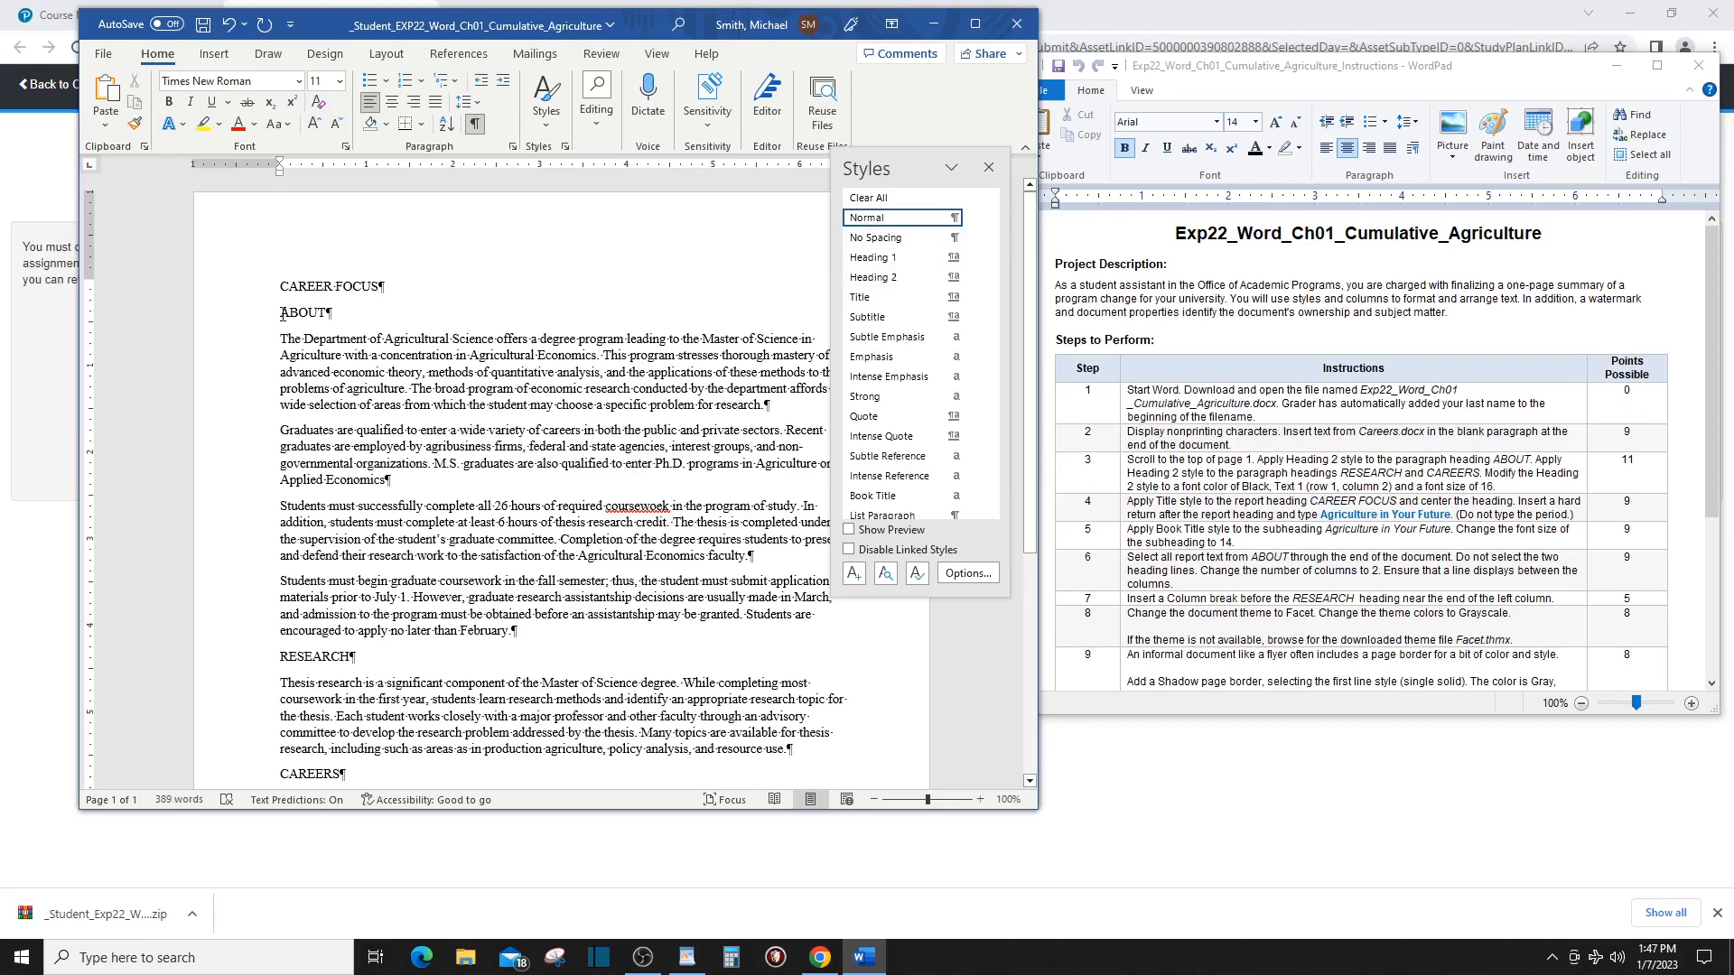
left_click_drag(283, 314, 330, 314)
left_click(879, 284)
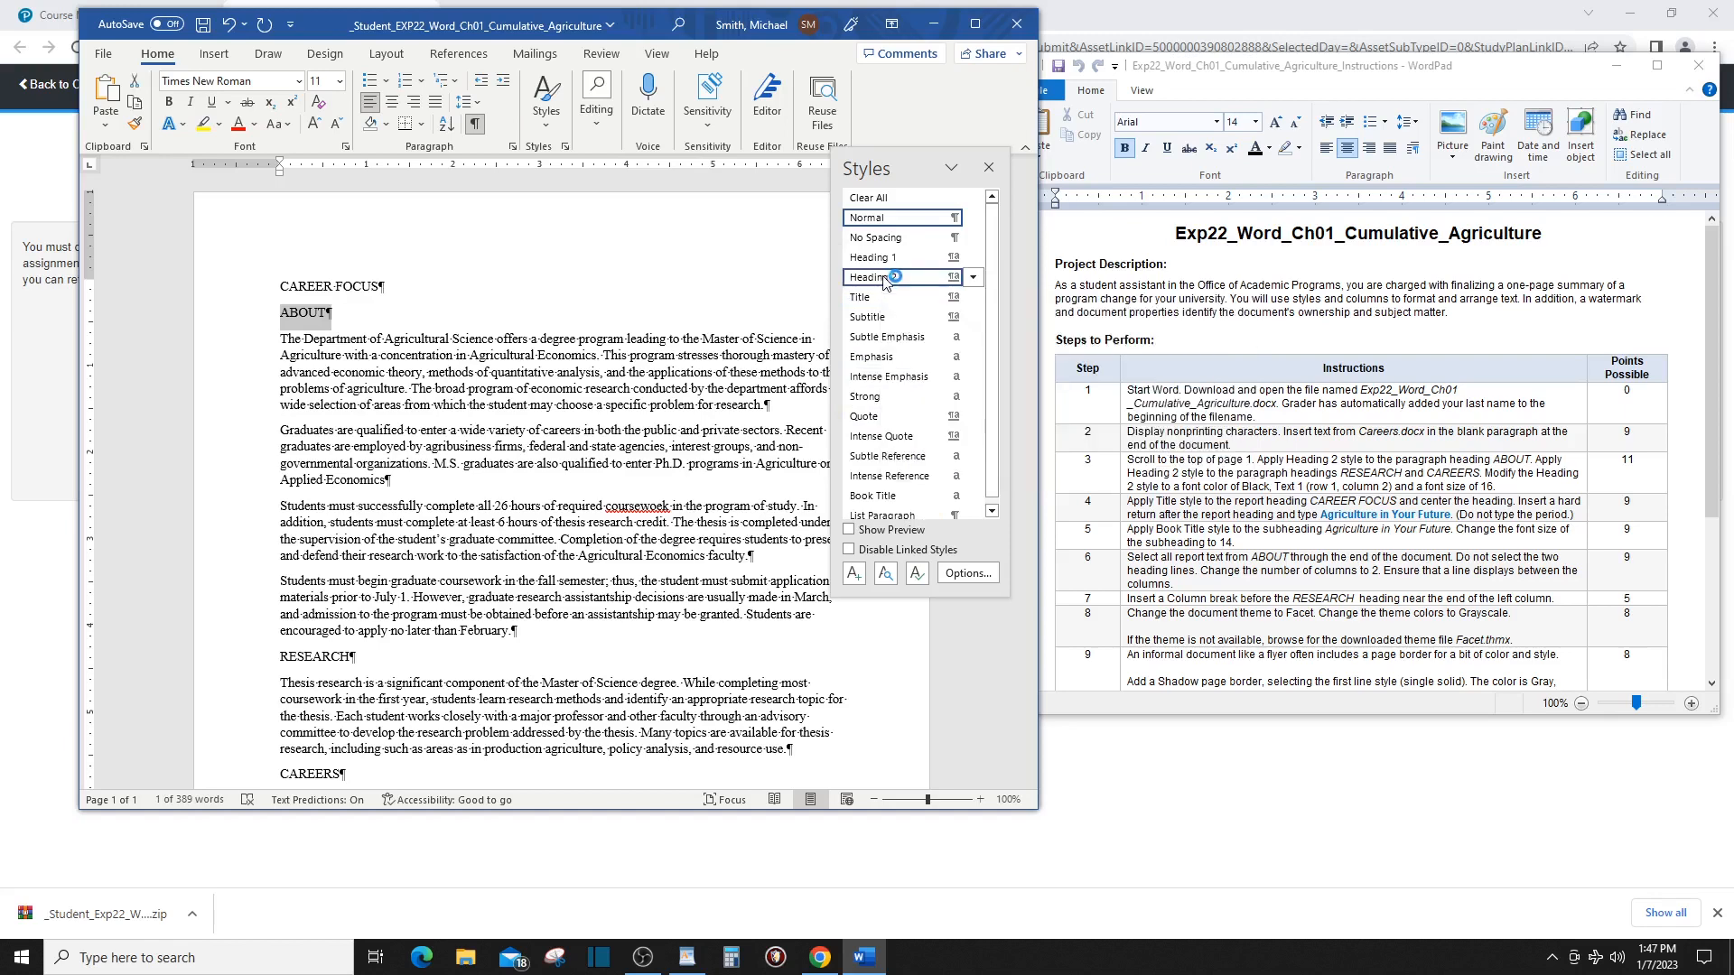
left_click(676, 272)
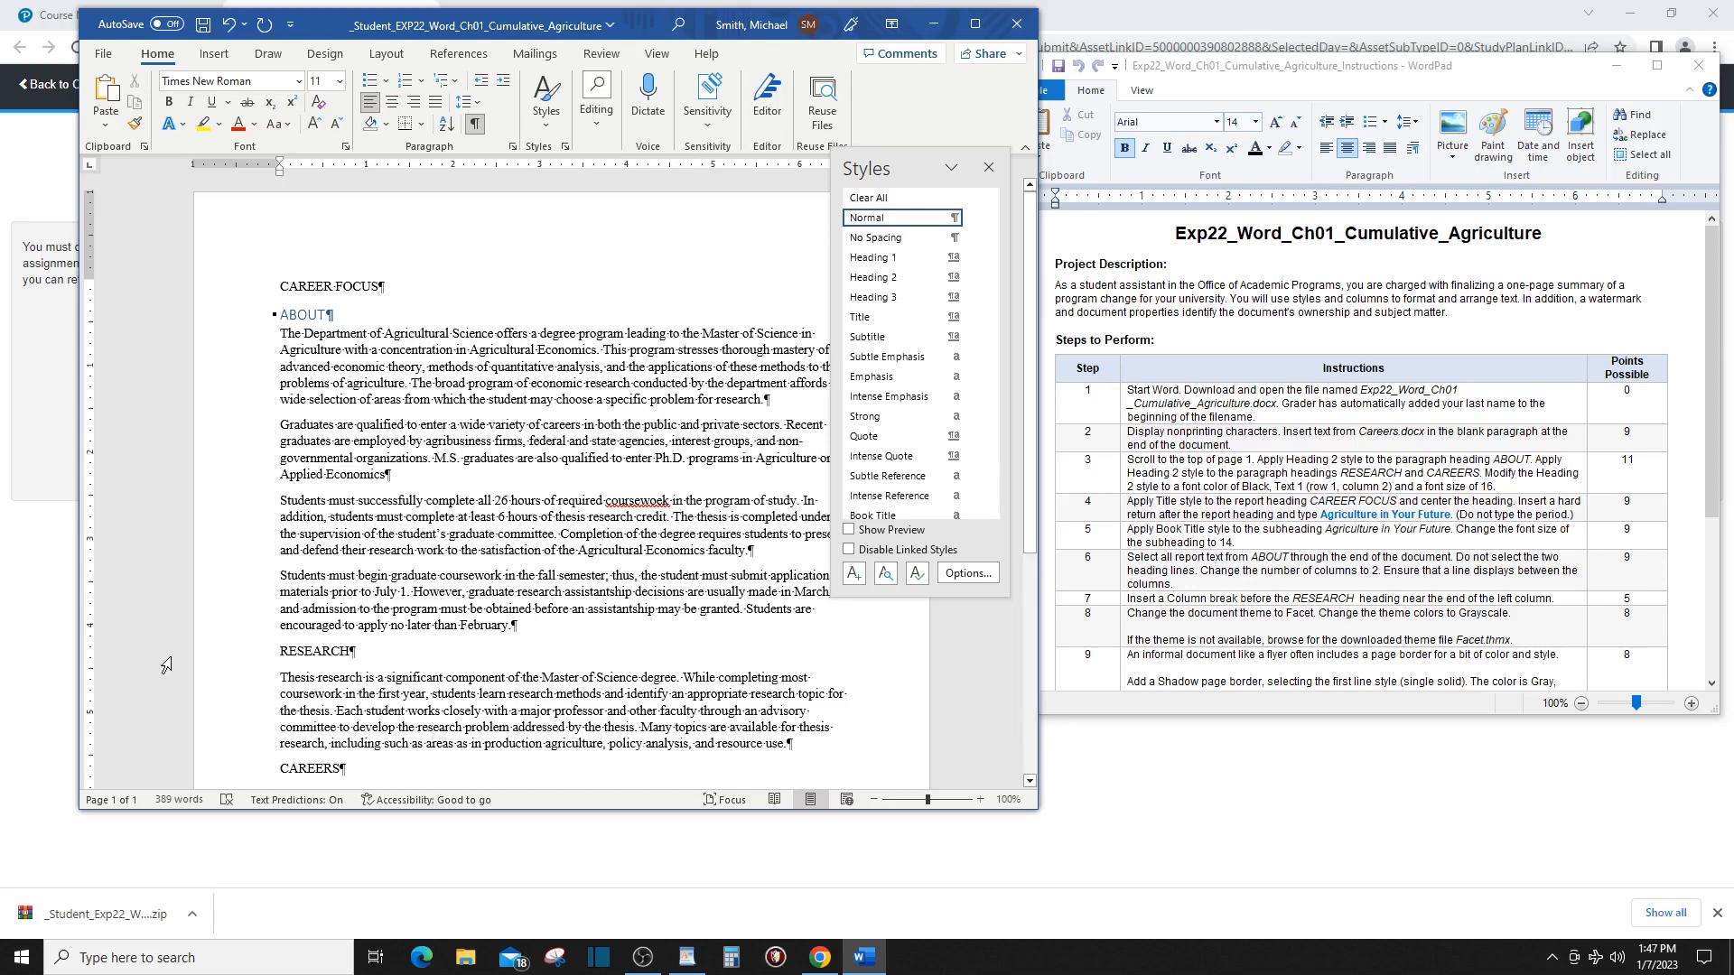
Apply the Heading 2 style to the RESEARCH and CAREERS paragraph headings.
left_click_drag(280, 651, 358, 650)
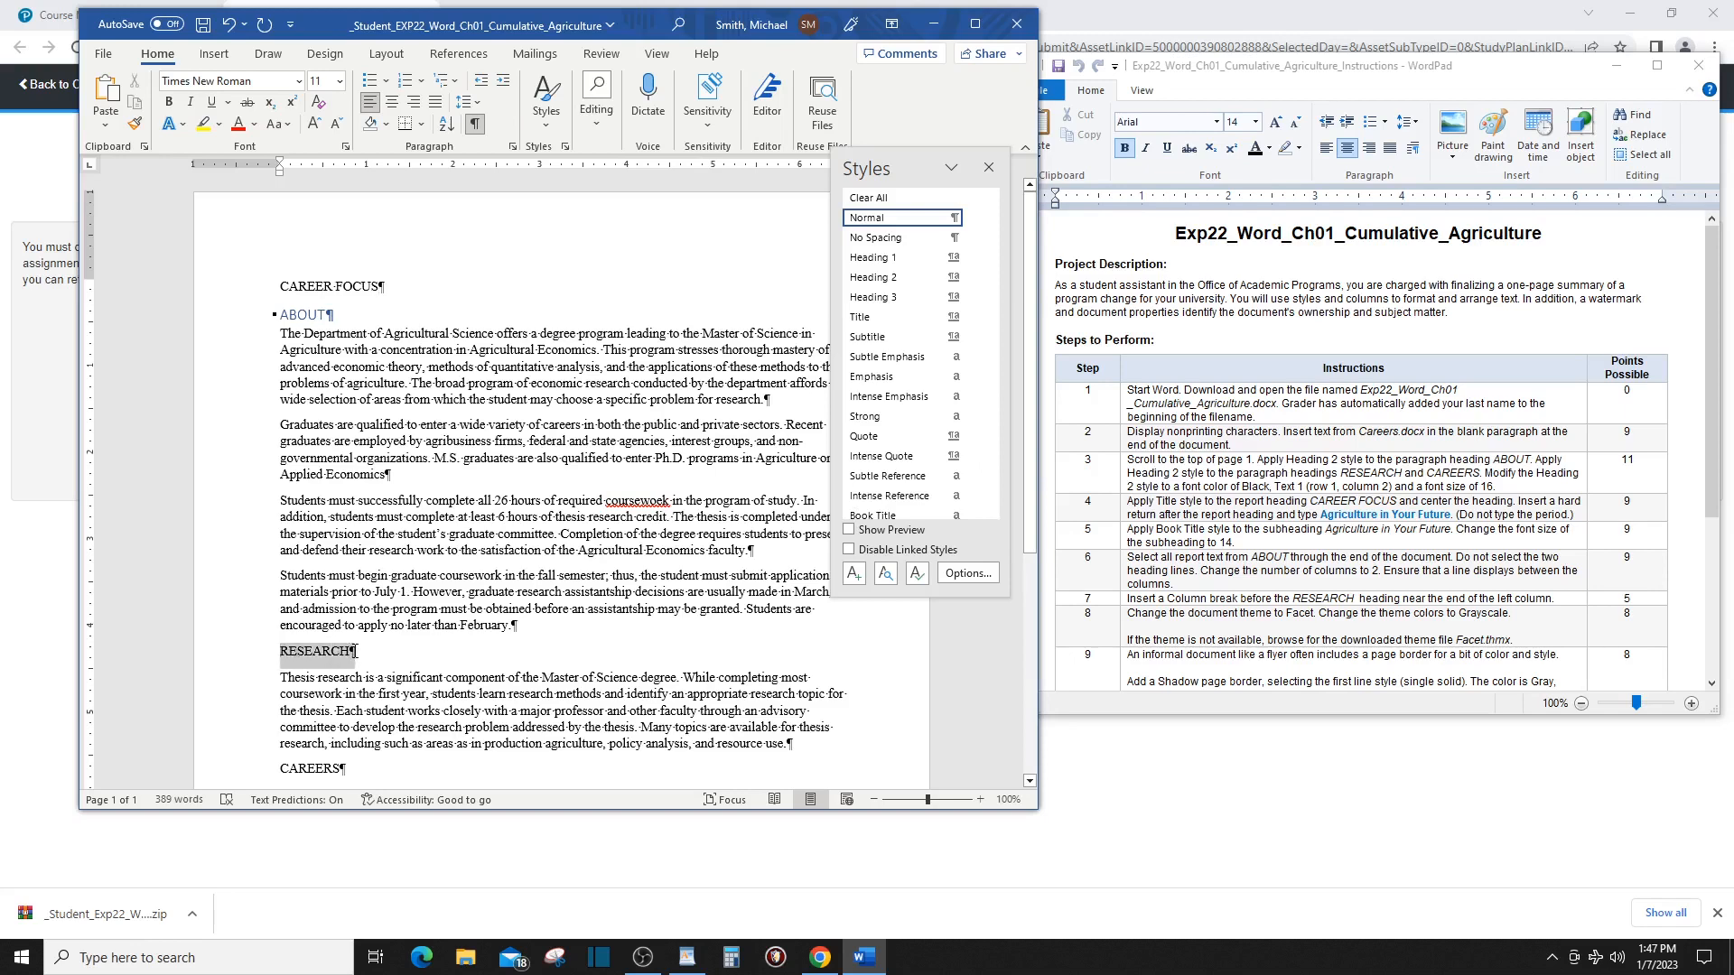
left_click(874, 278)
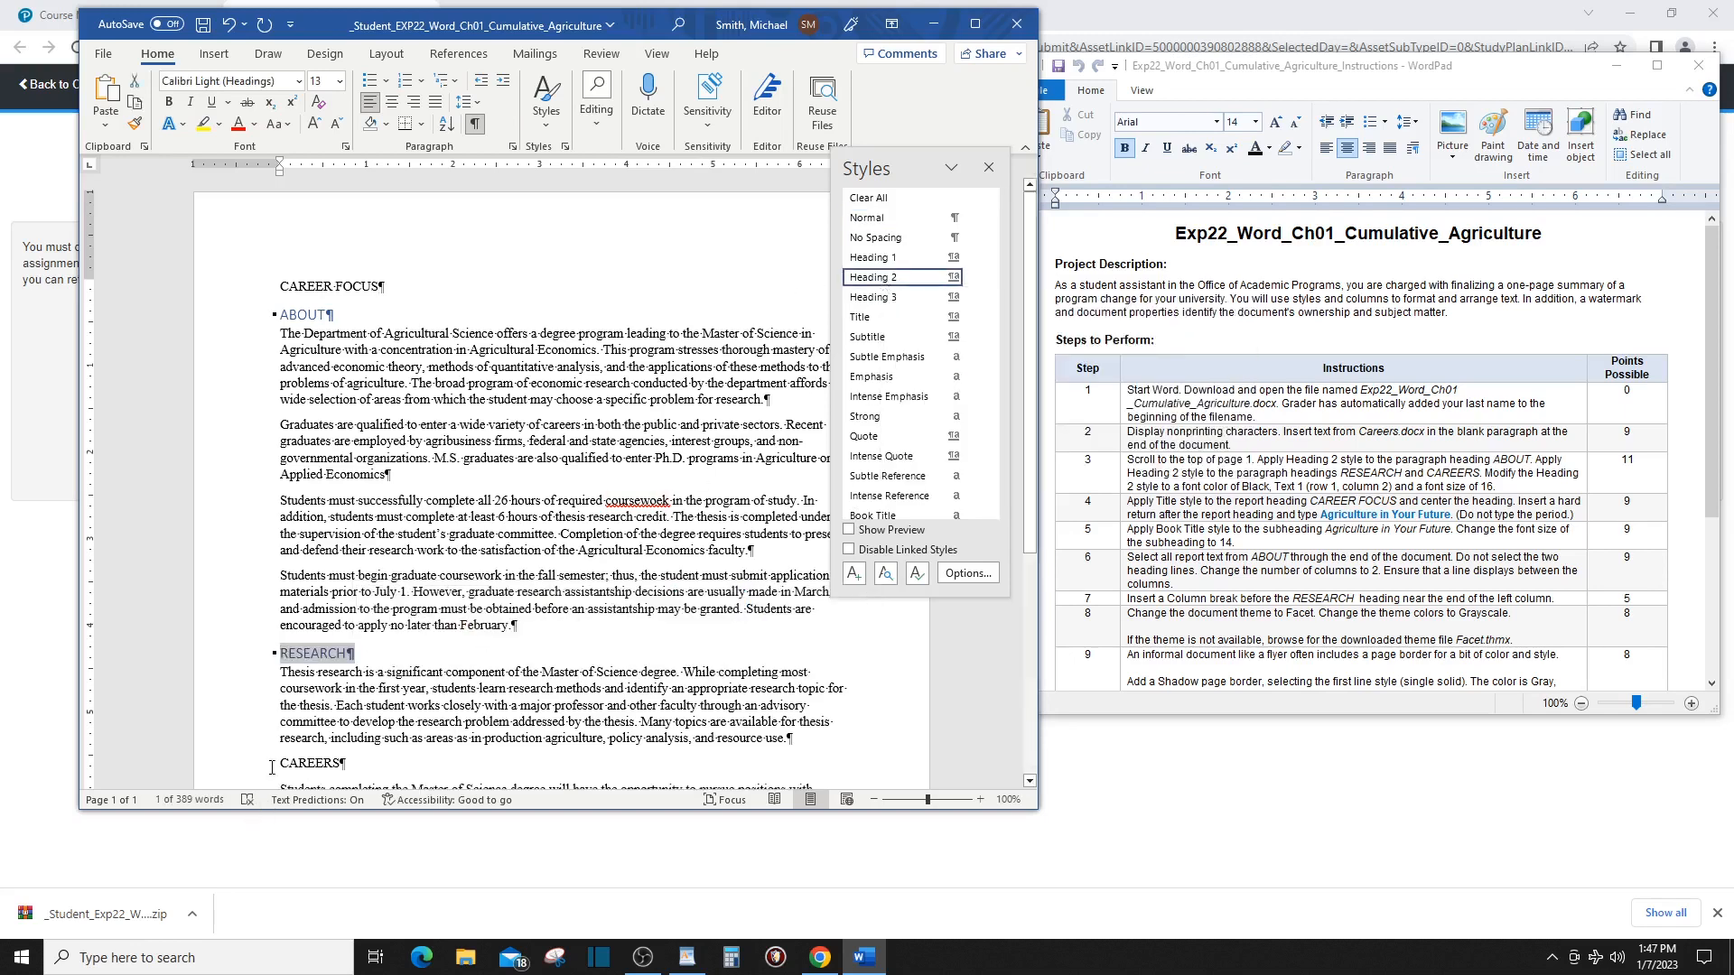
left_click_drag(280, 765, 352, 768)
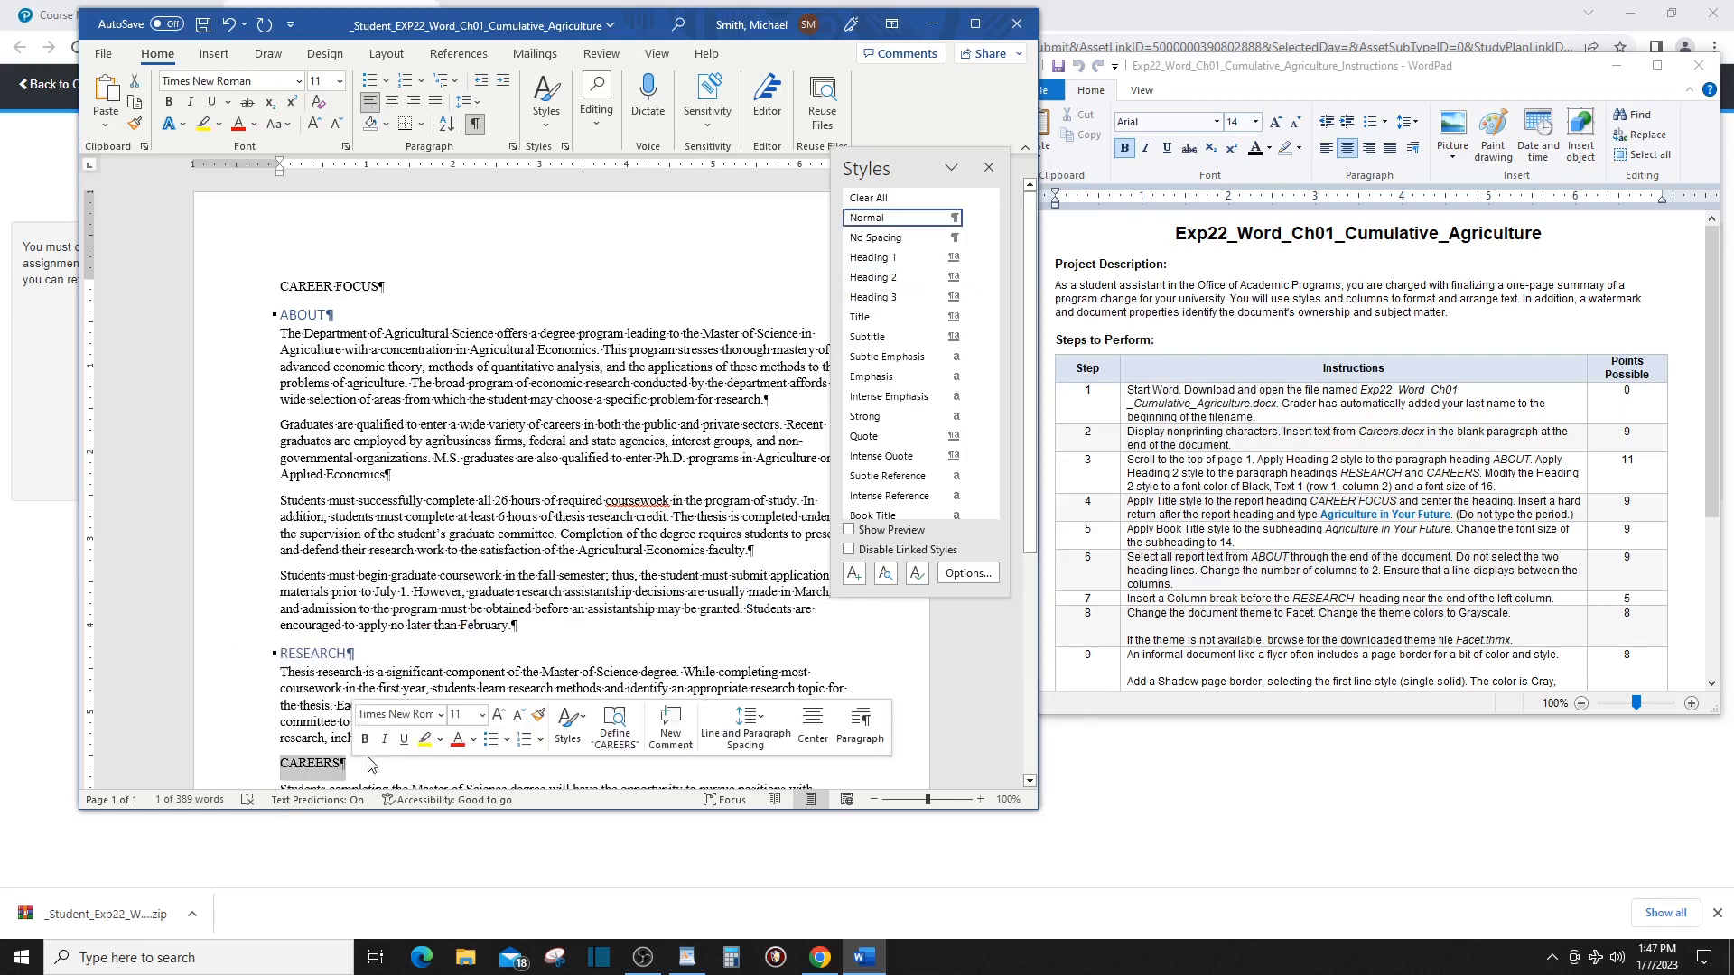
left_click(886, 284)
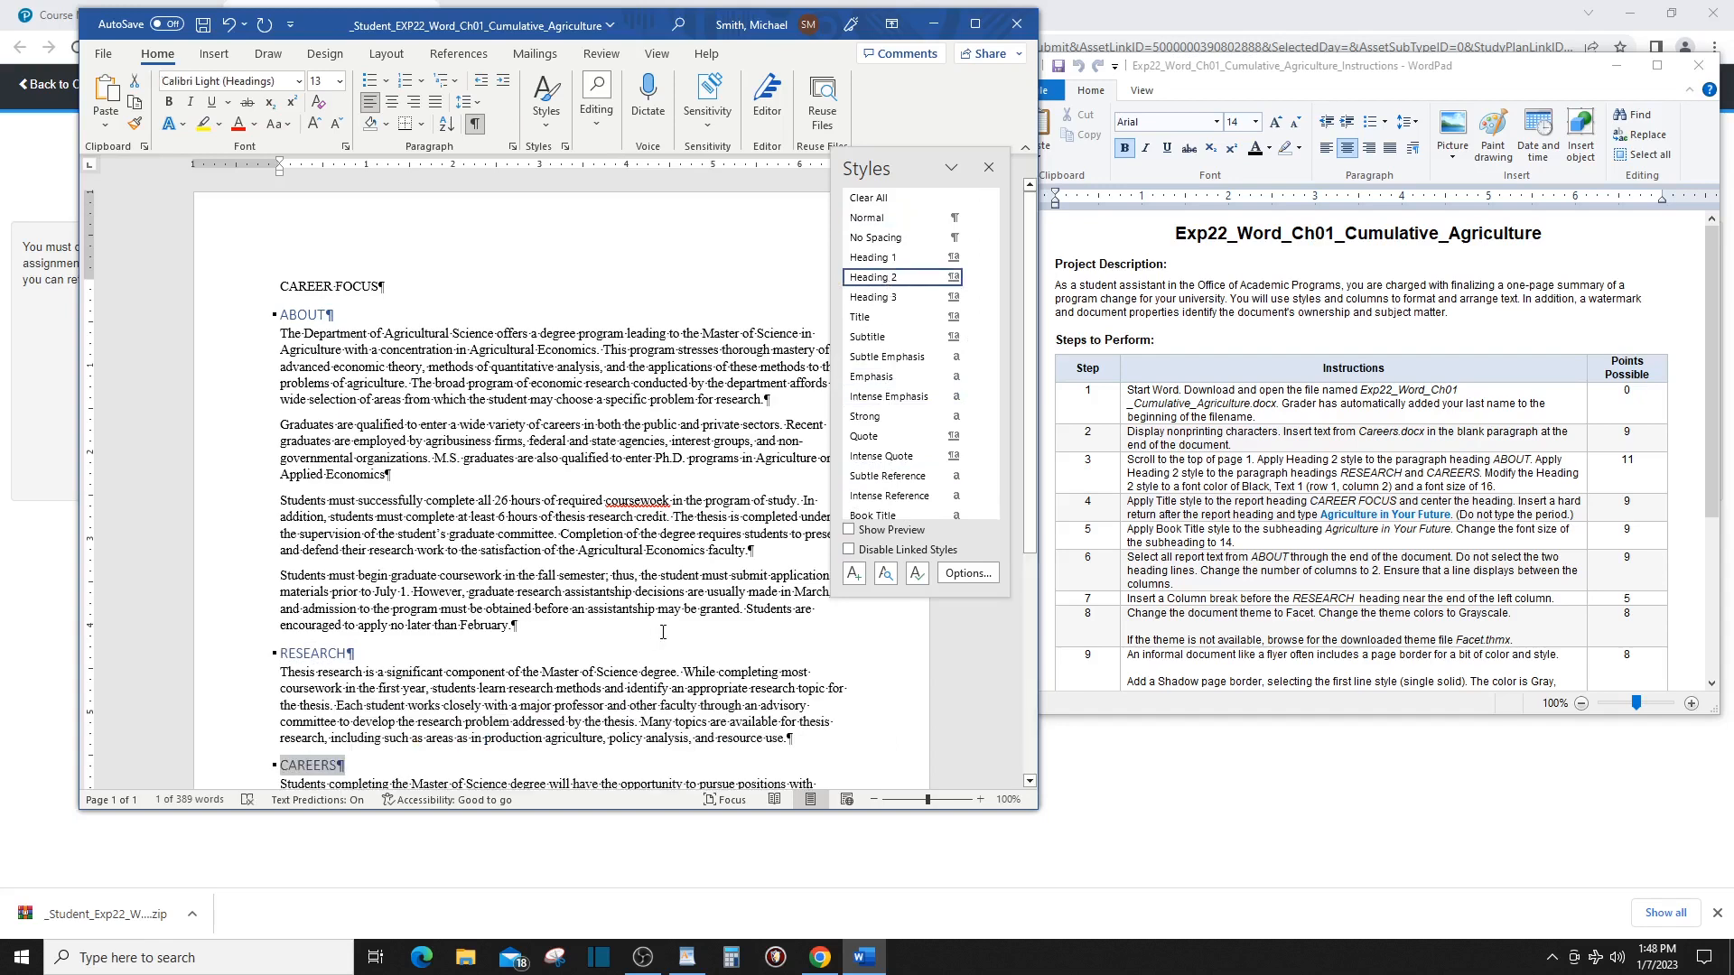
scroll(660, 632, "down", 2)
scroll(665, 632, "down", 1)
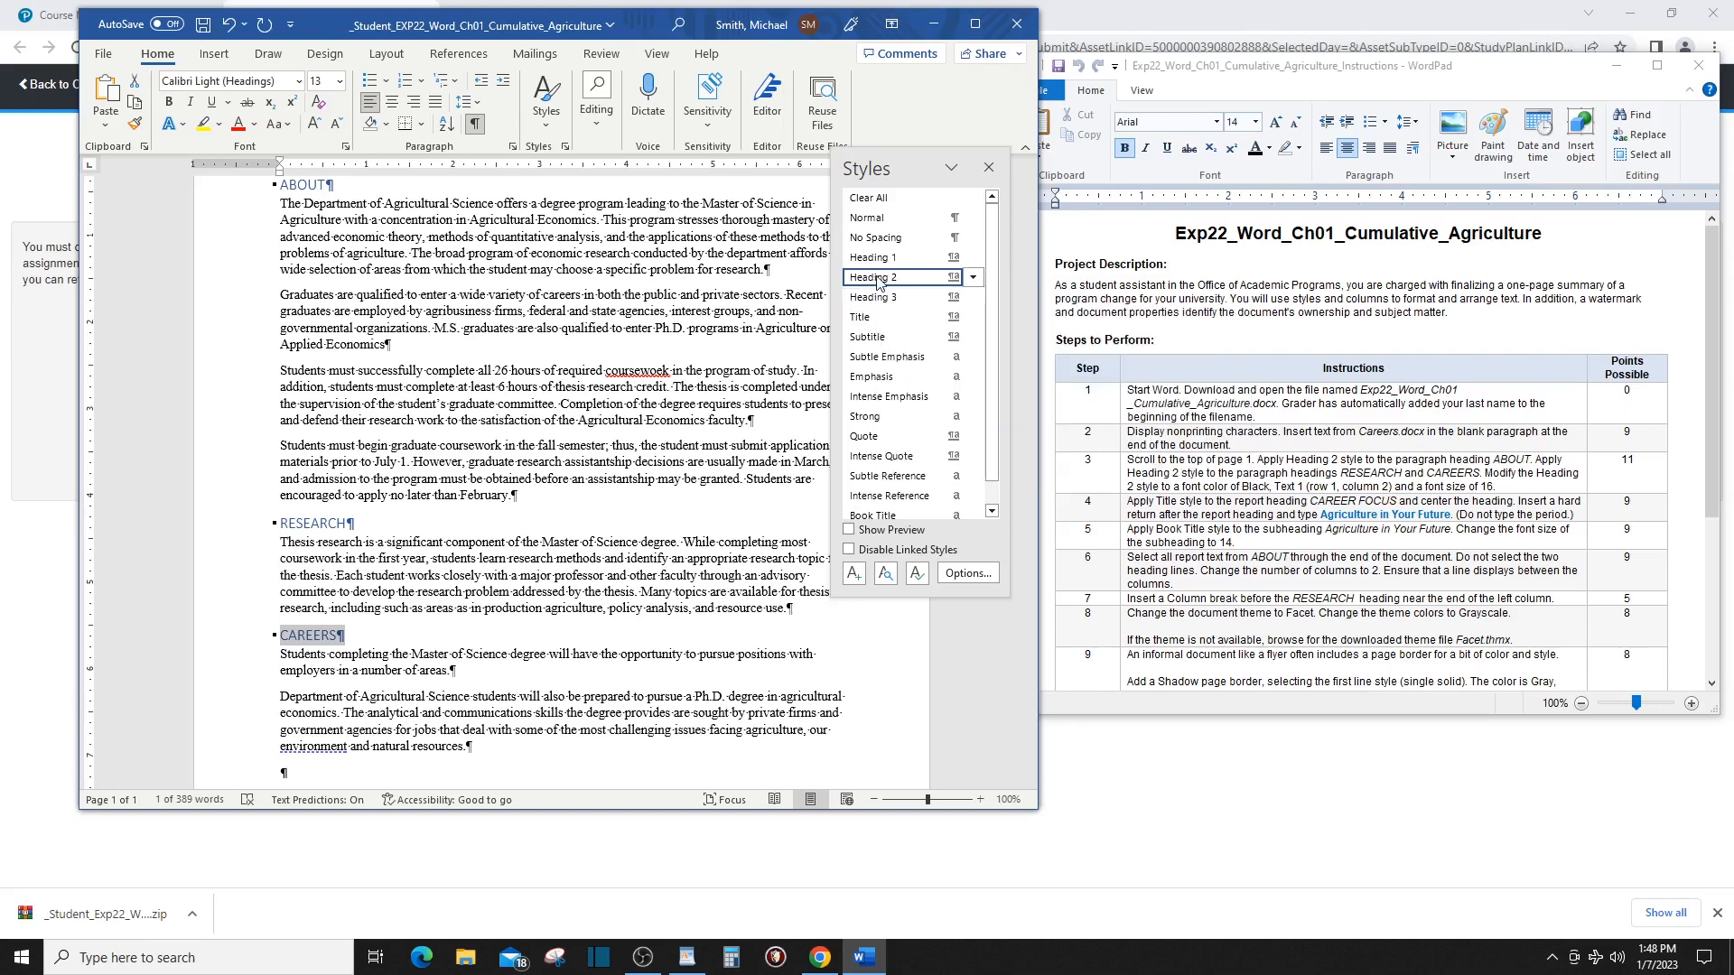
left_click(969, 575)
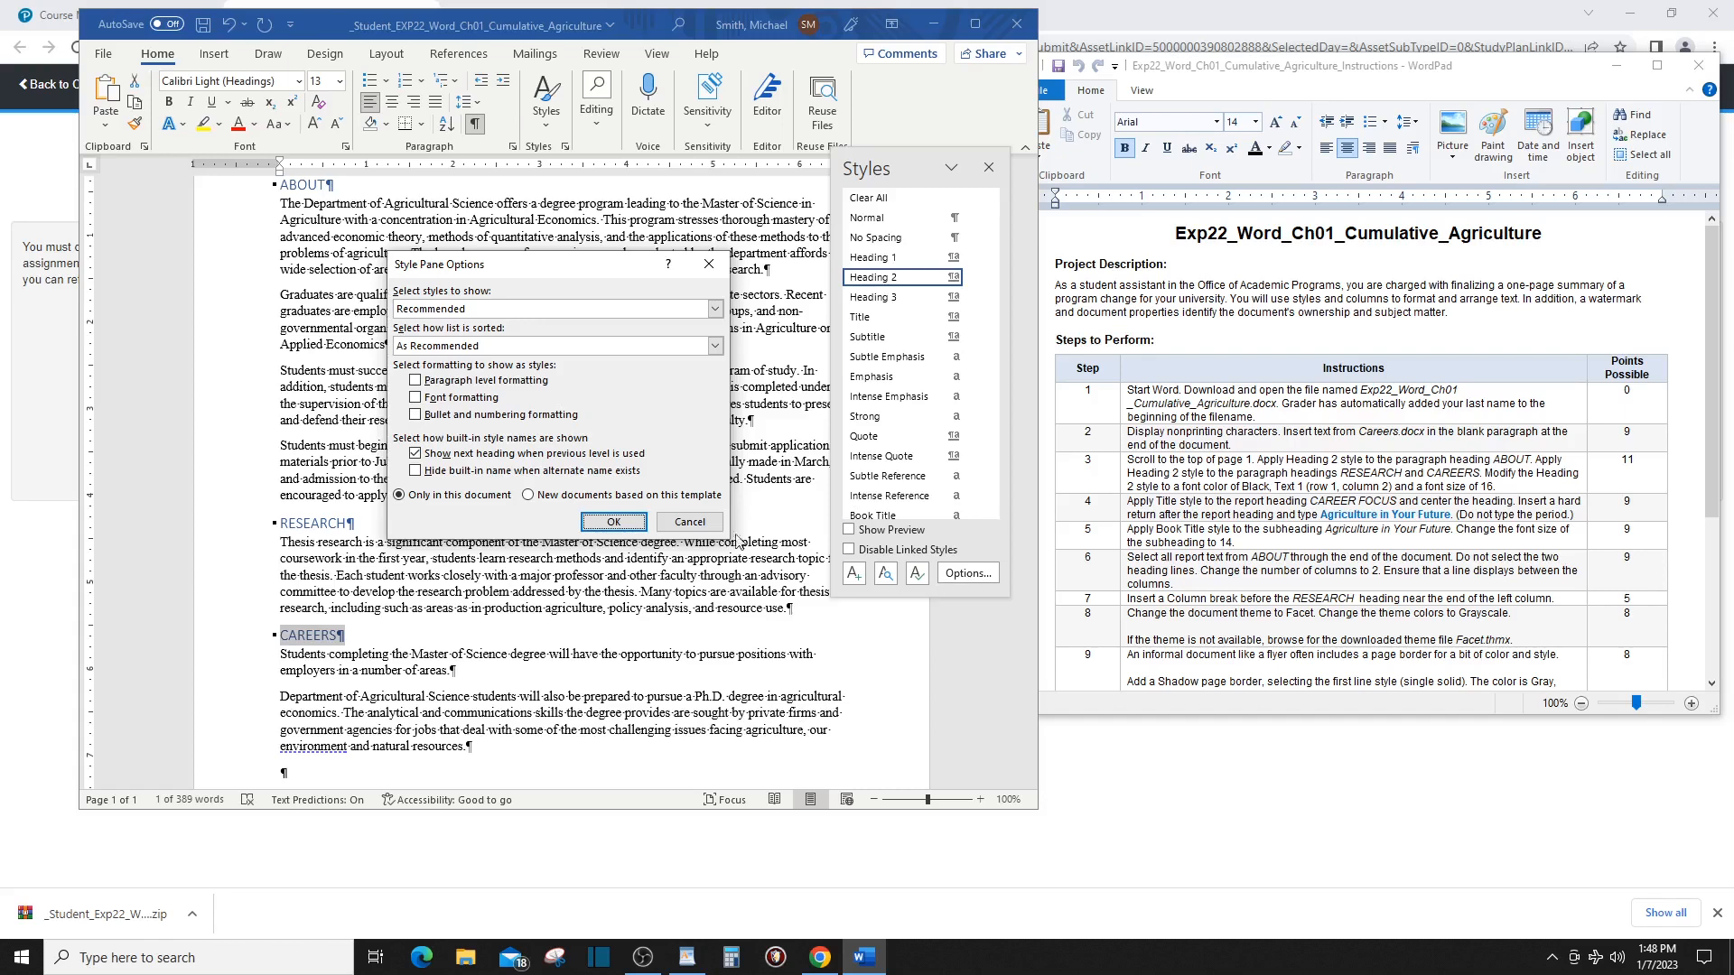
left_click(693, 523)
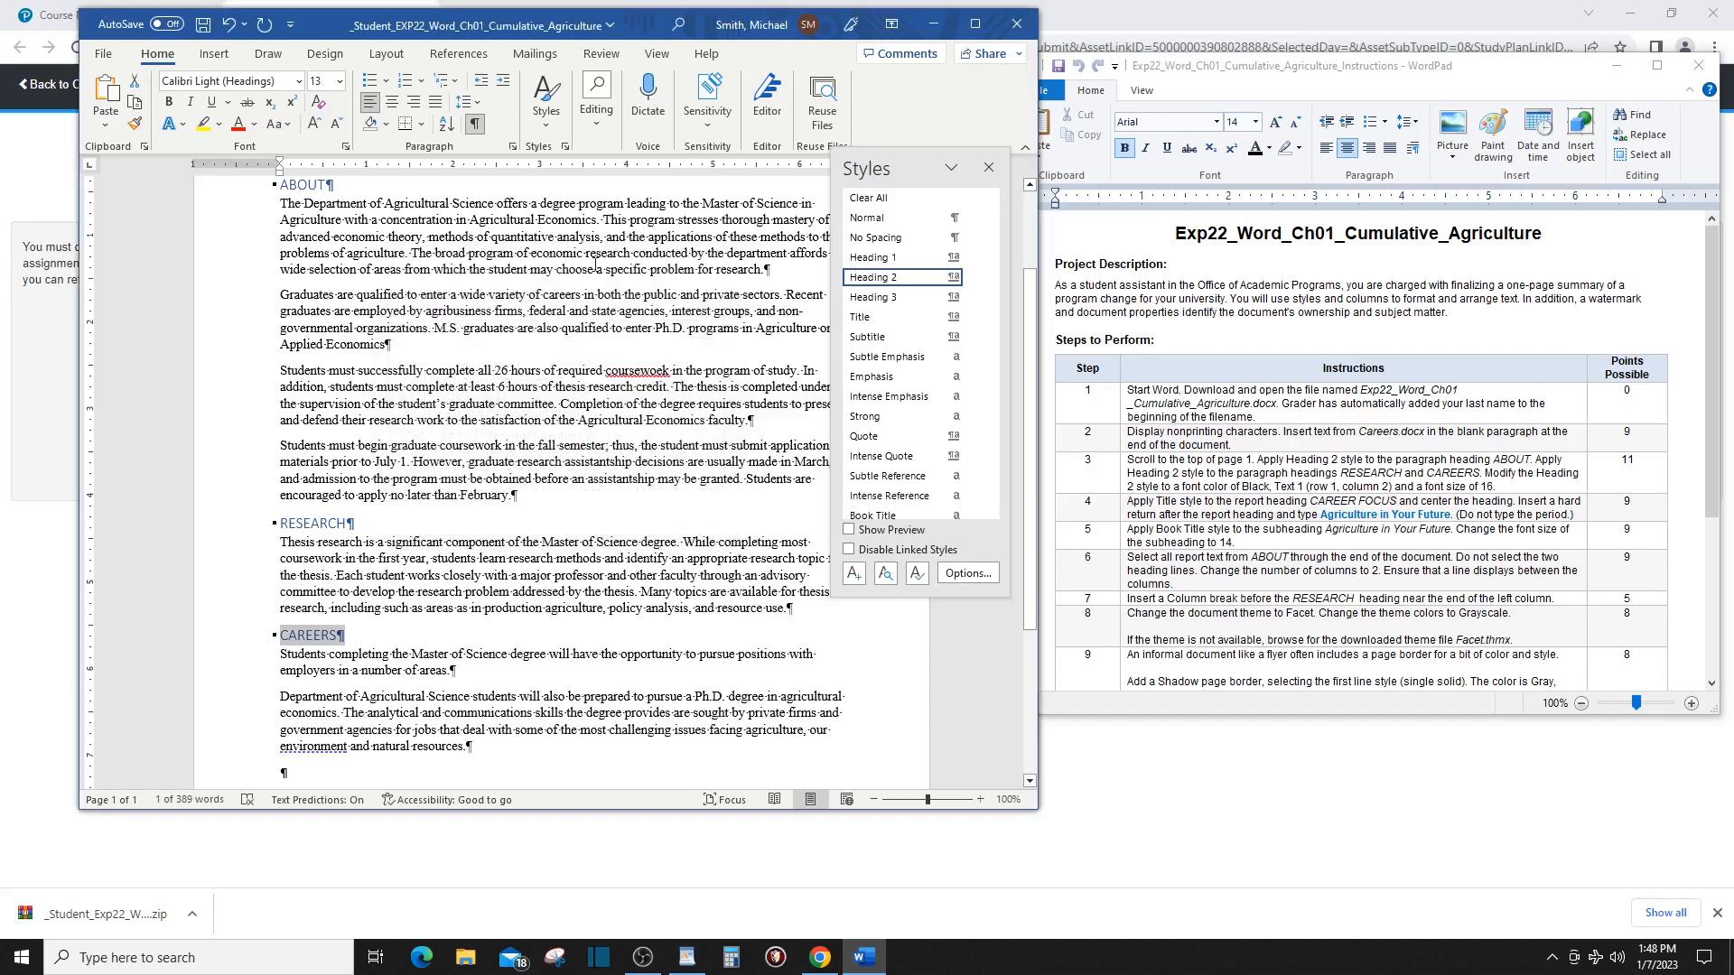
left_click(547, 118)
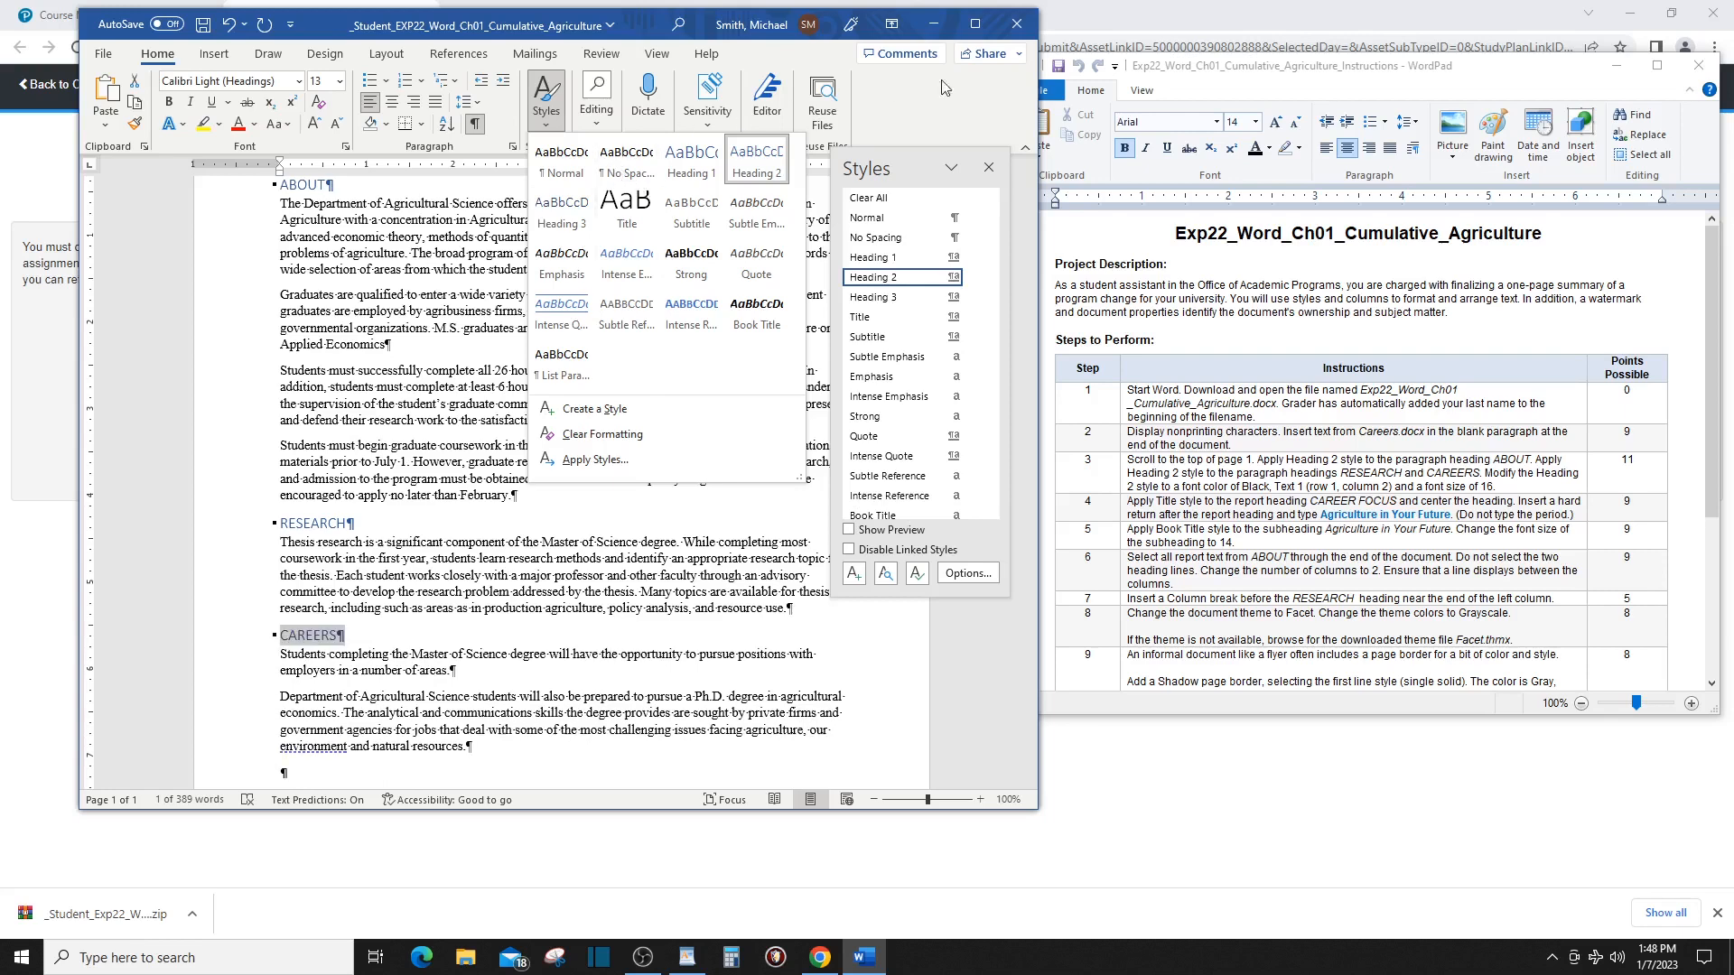
left_click(974, 24)
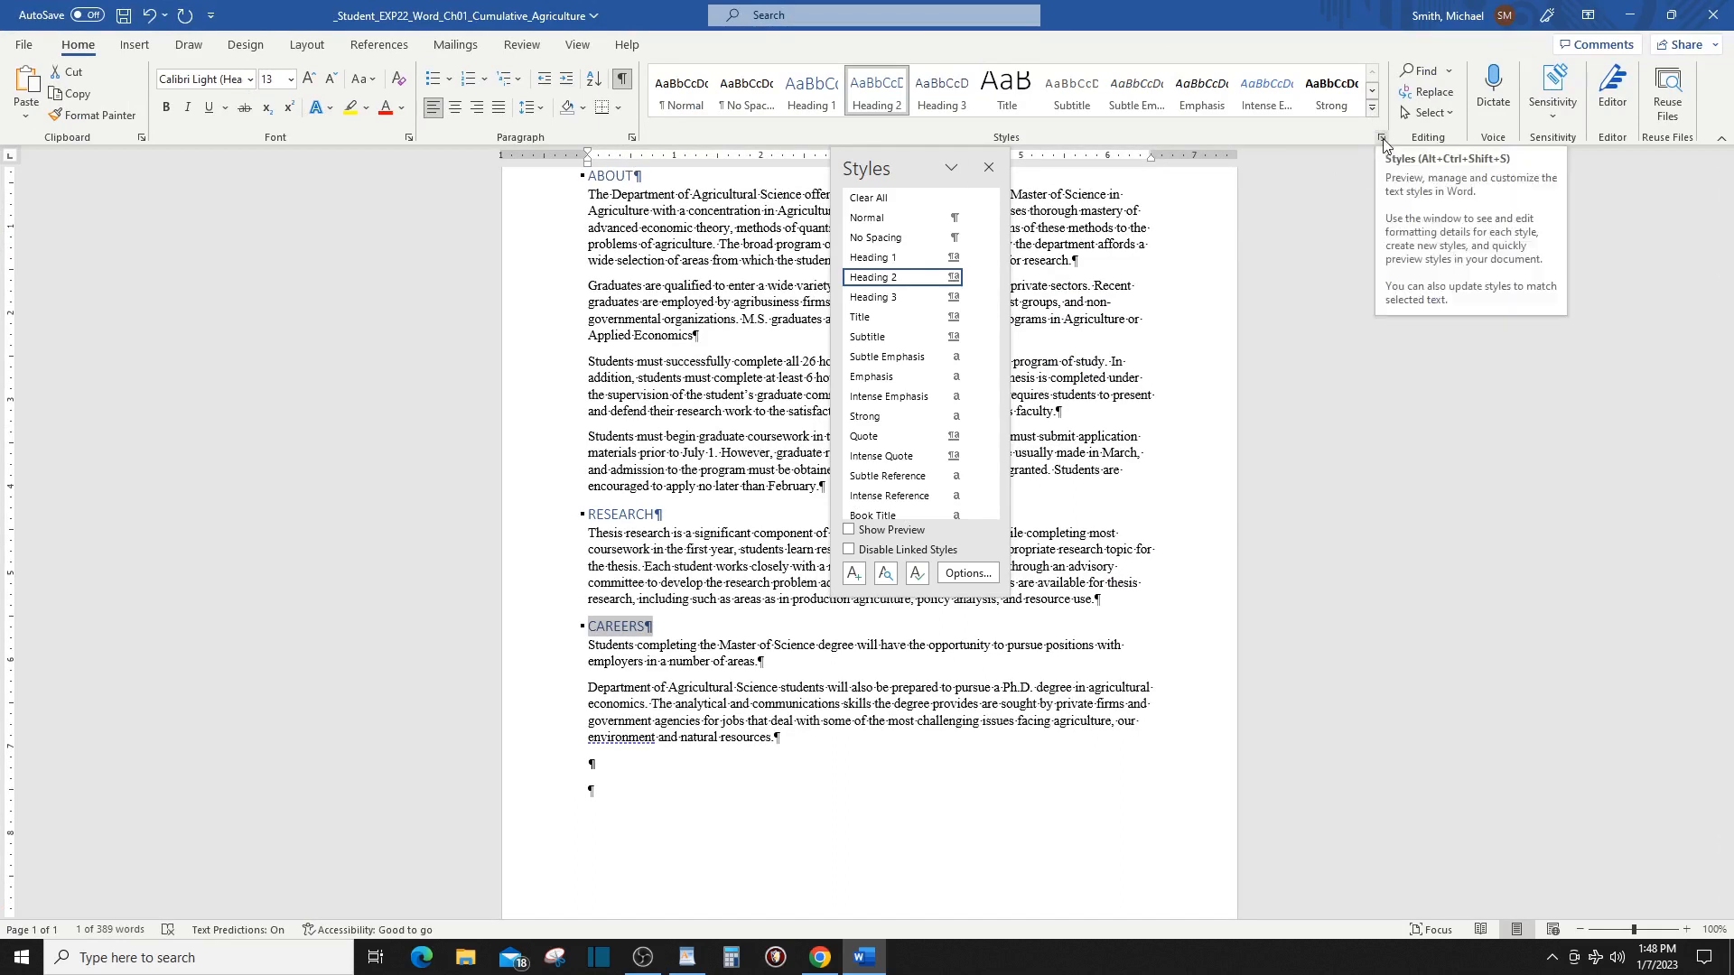
left_click(1372, 91)
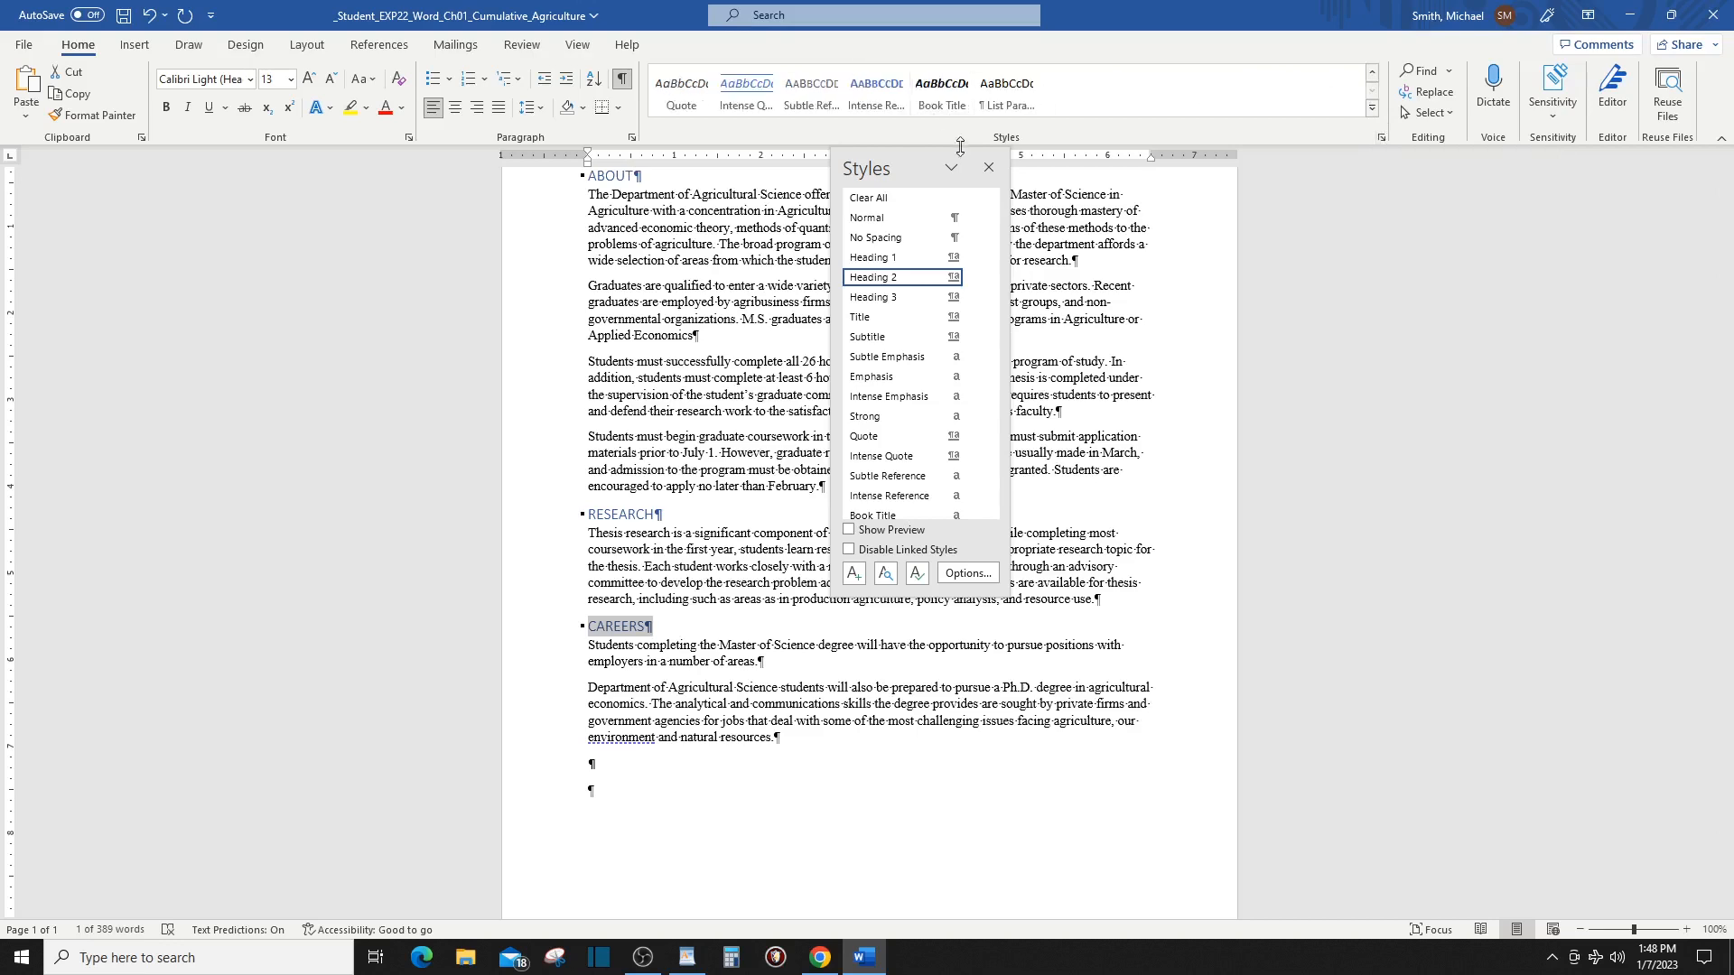
left_click(988, 168)
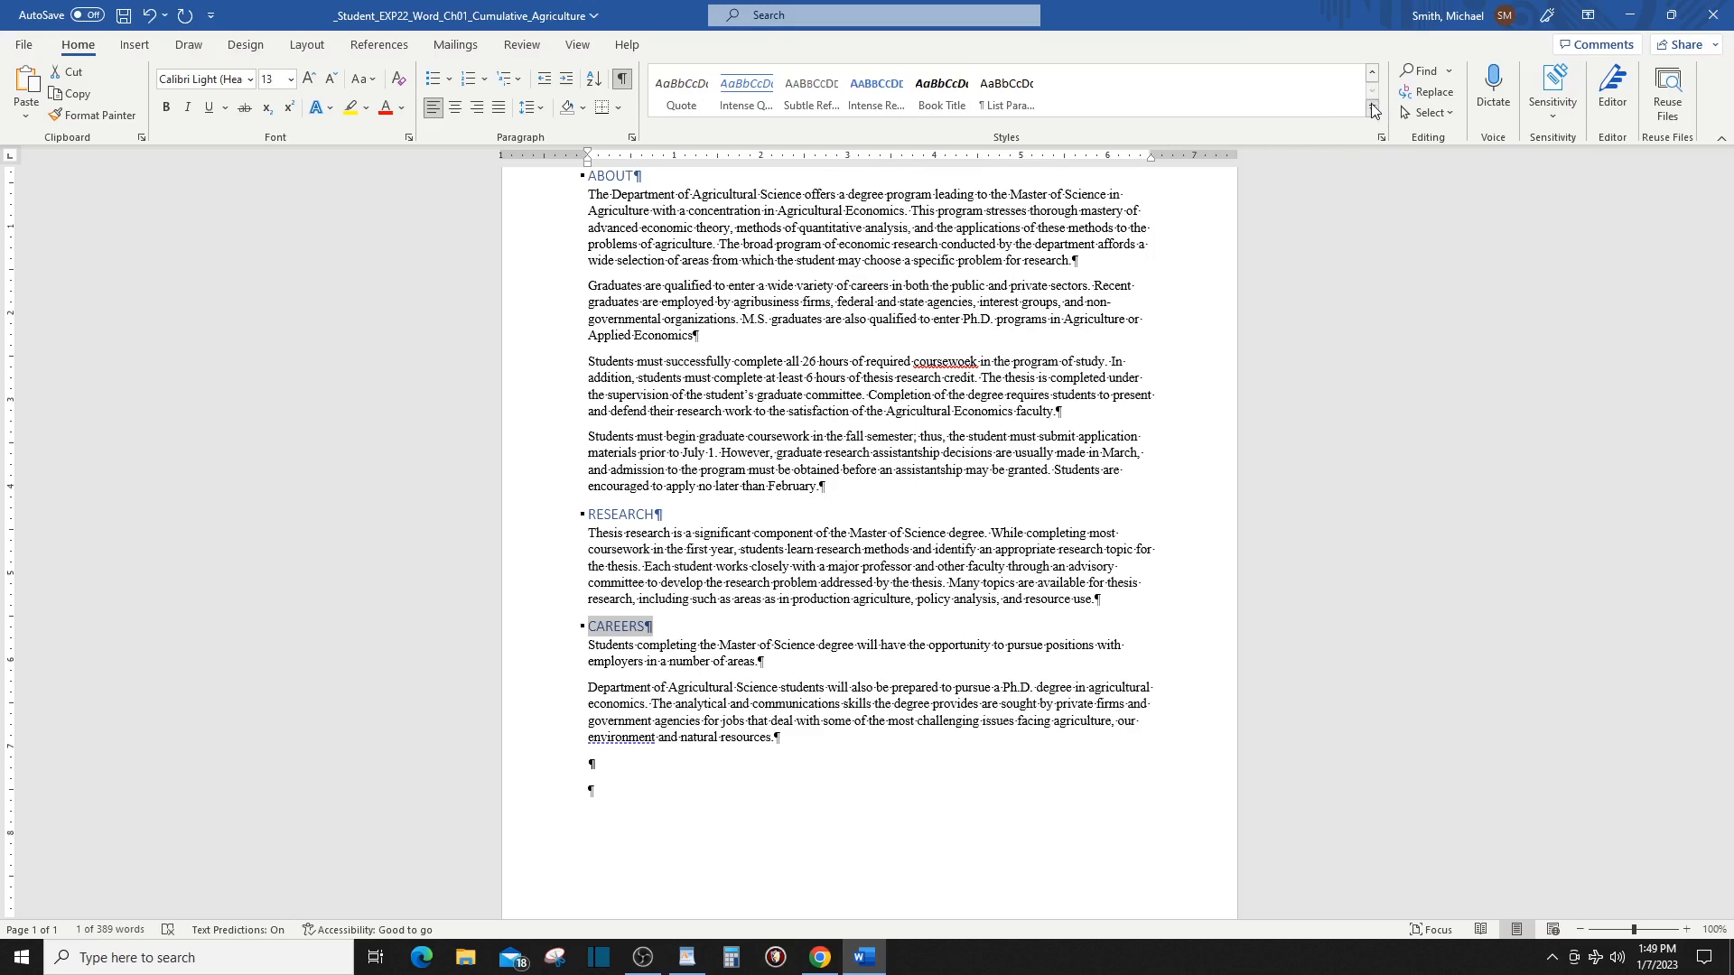
left_click(1372, 109)
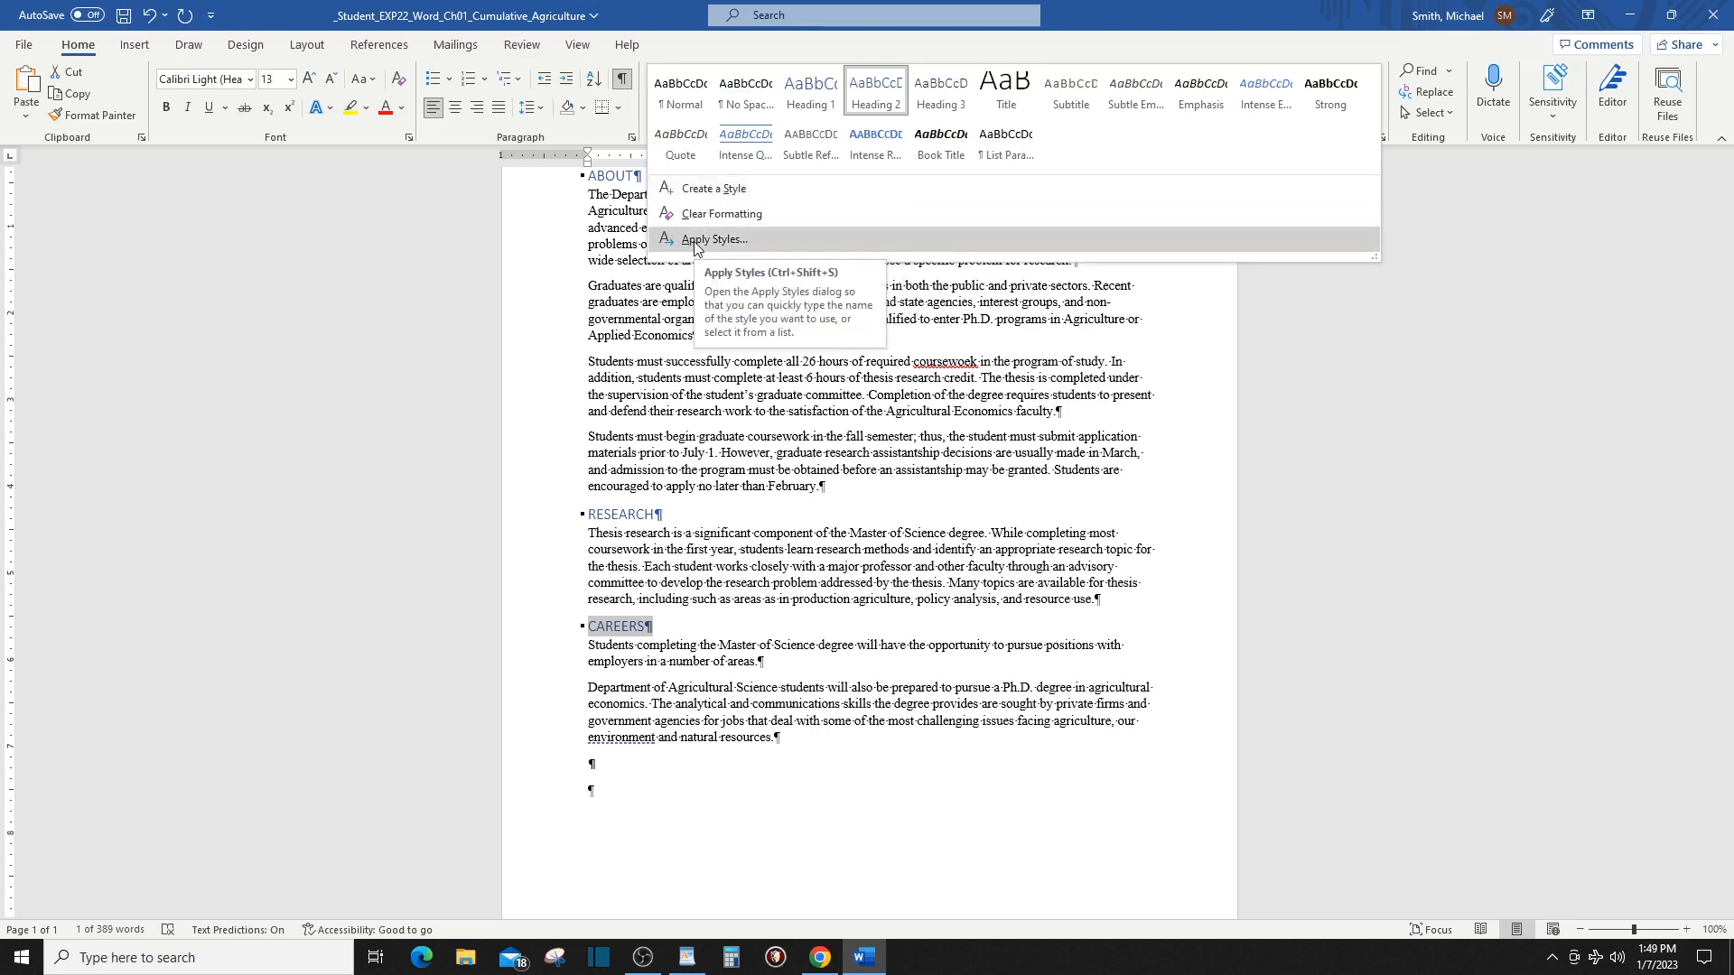
left_click(1494, 388)
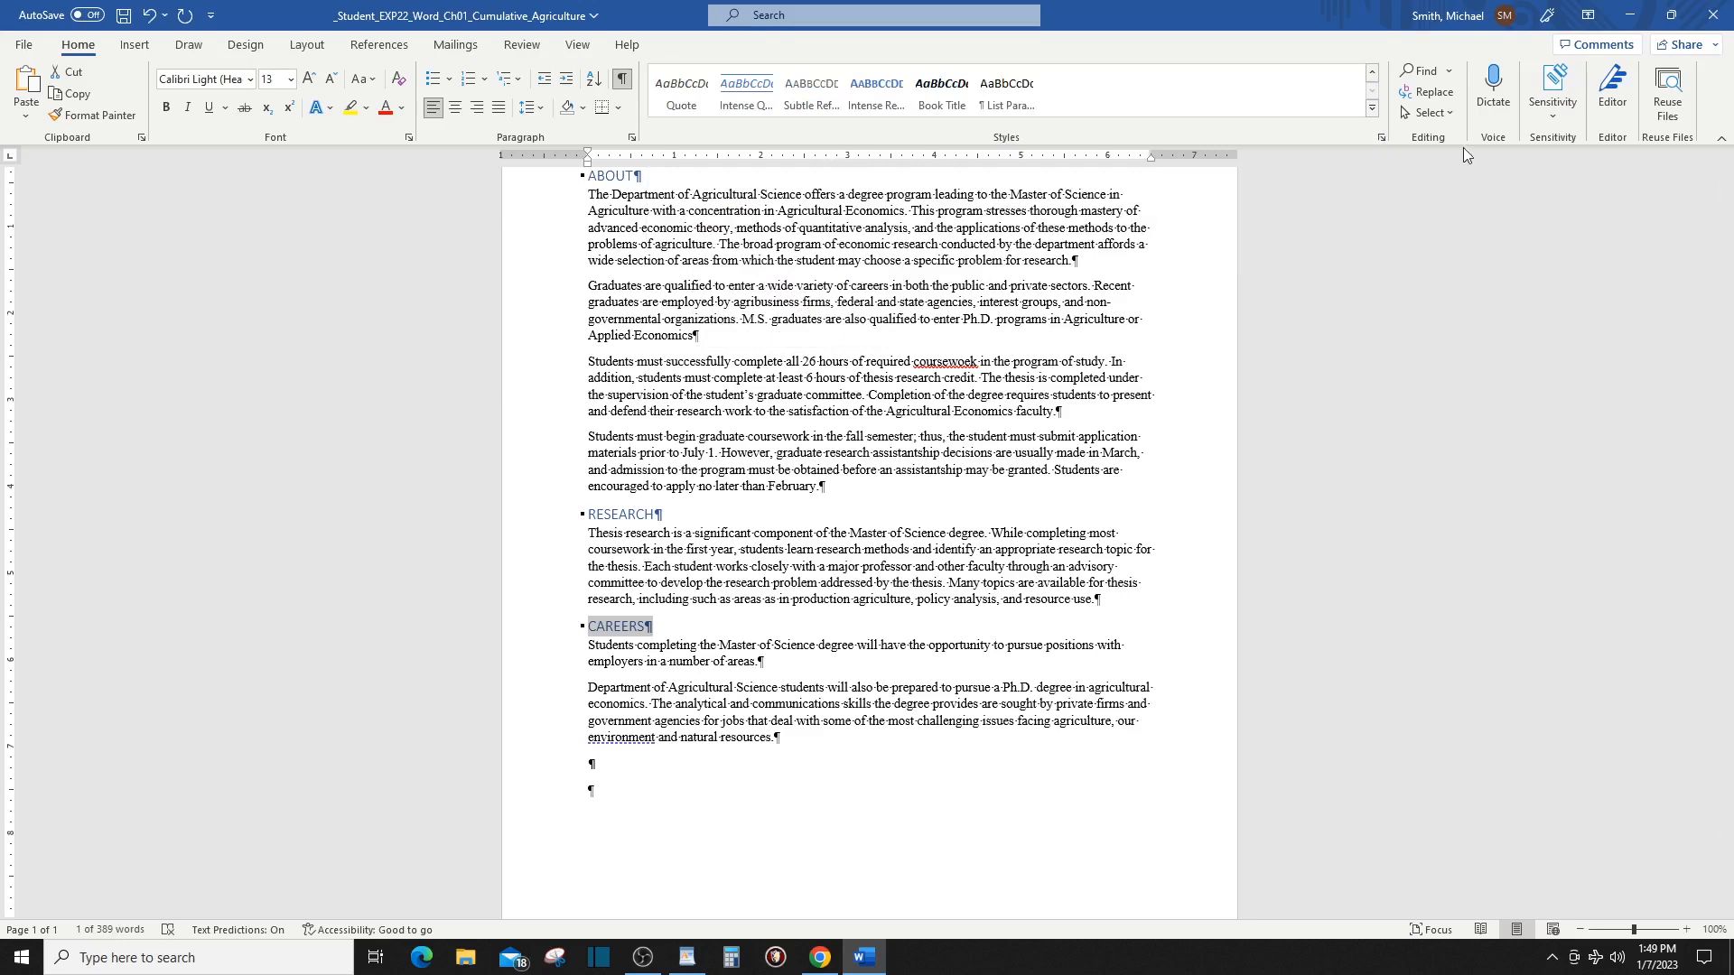
left_click(1382, 137)
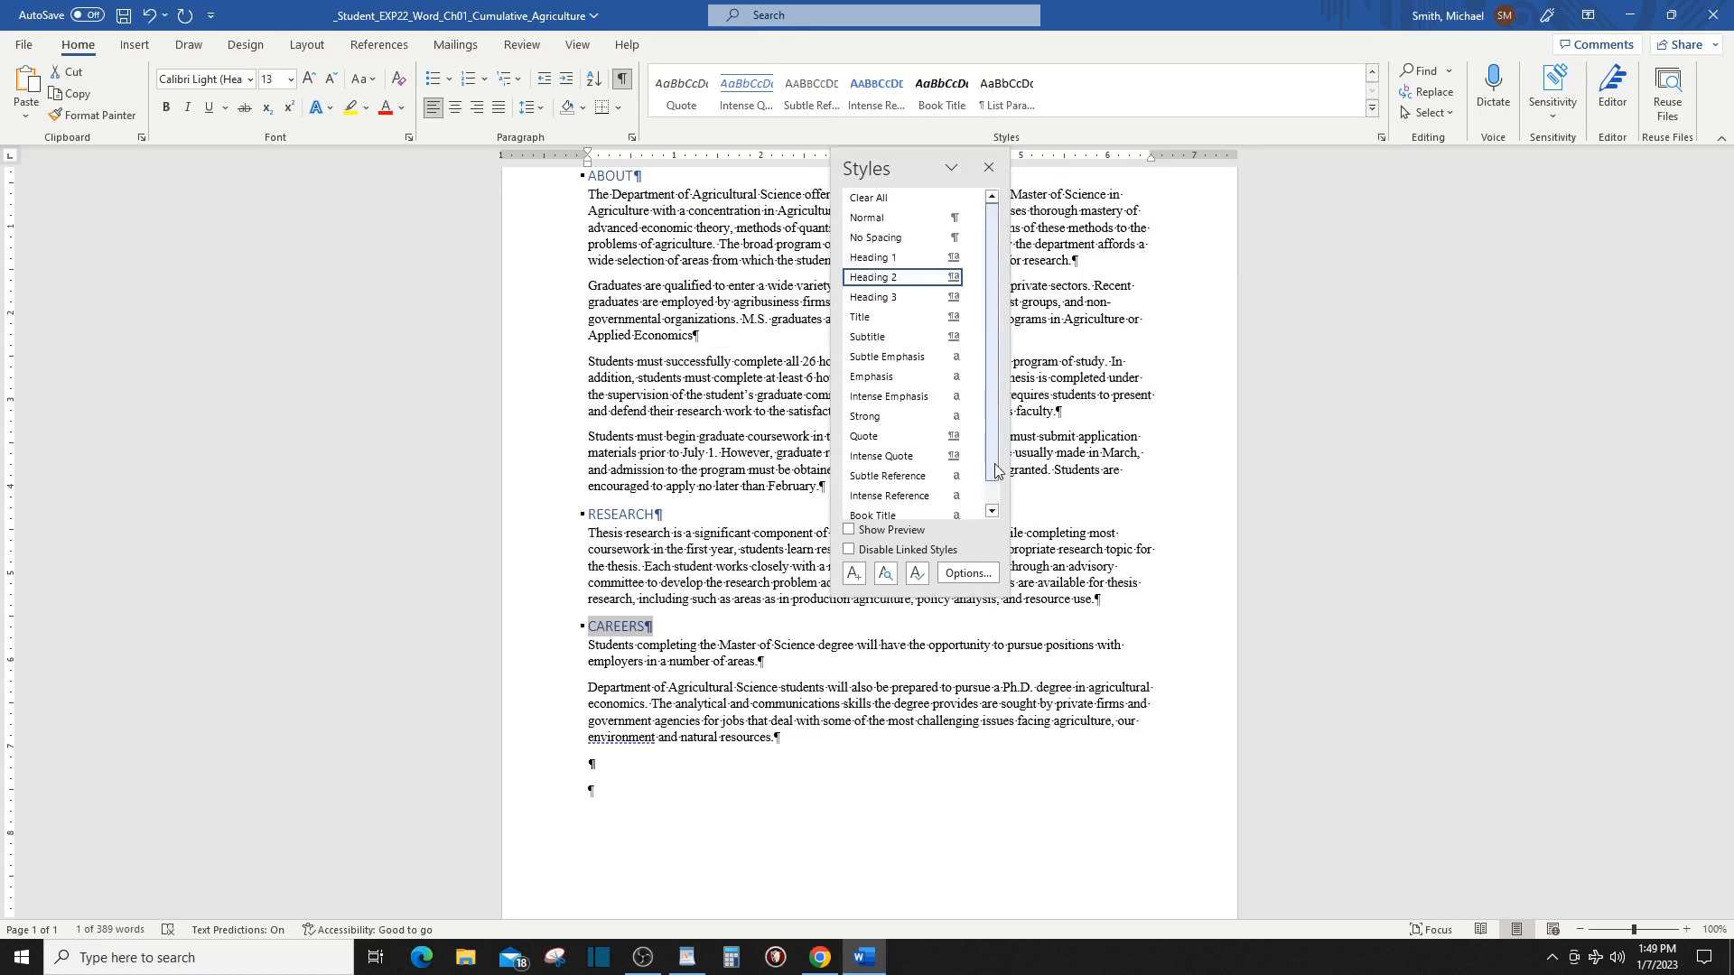
scroll(996, 488, "down", 1)
scroll(993, 489, "up", 1)
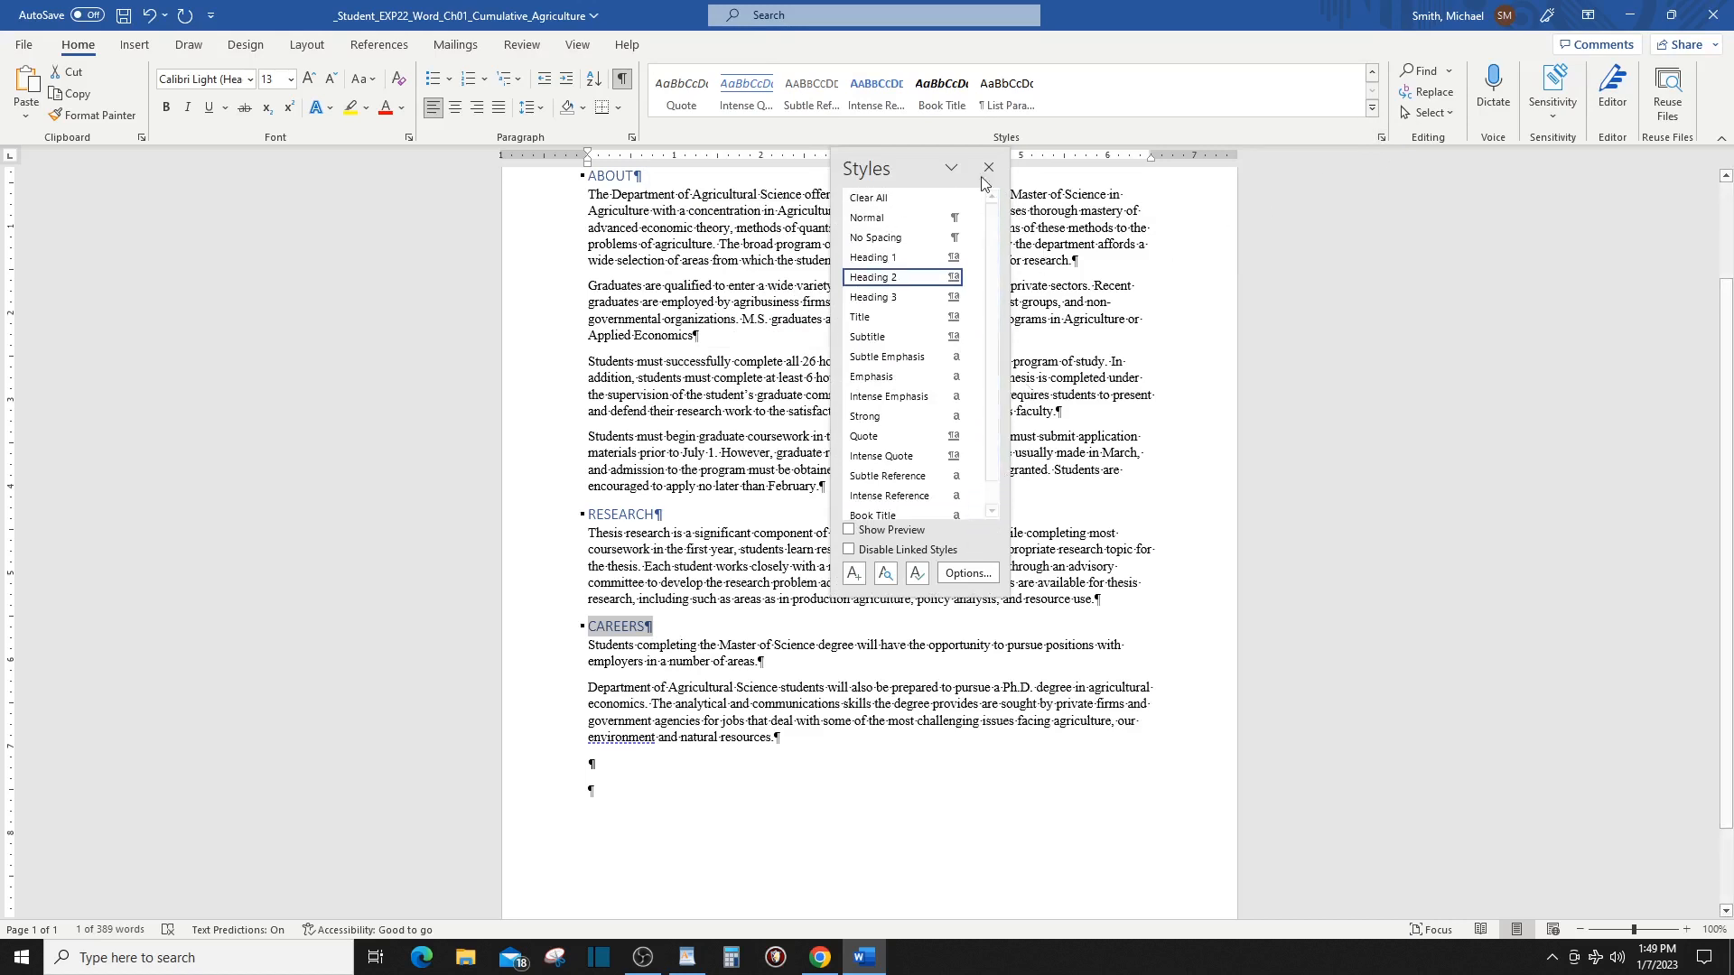
left_click(951, 168)
left_click(953, 172)
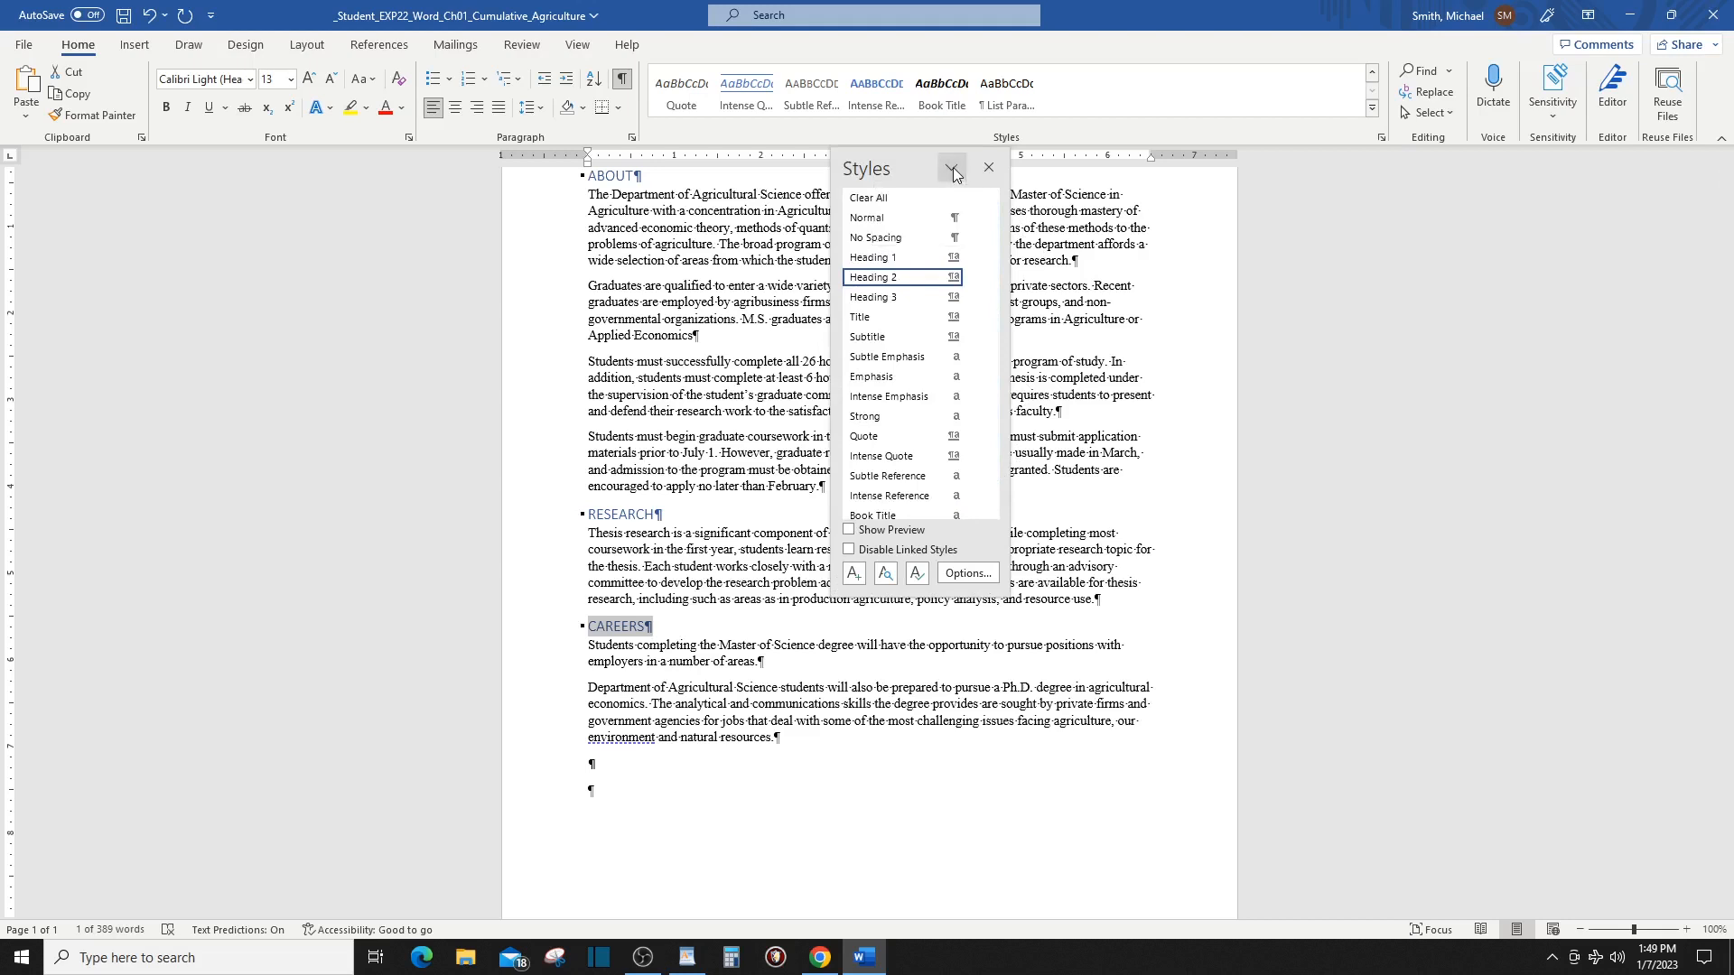
left_click(975, 281)
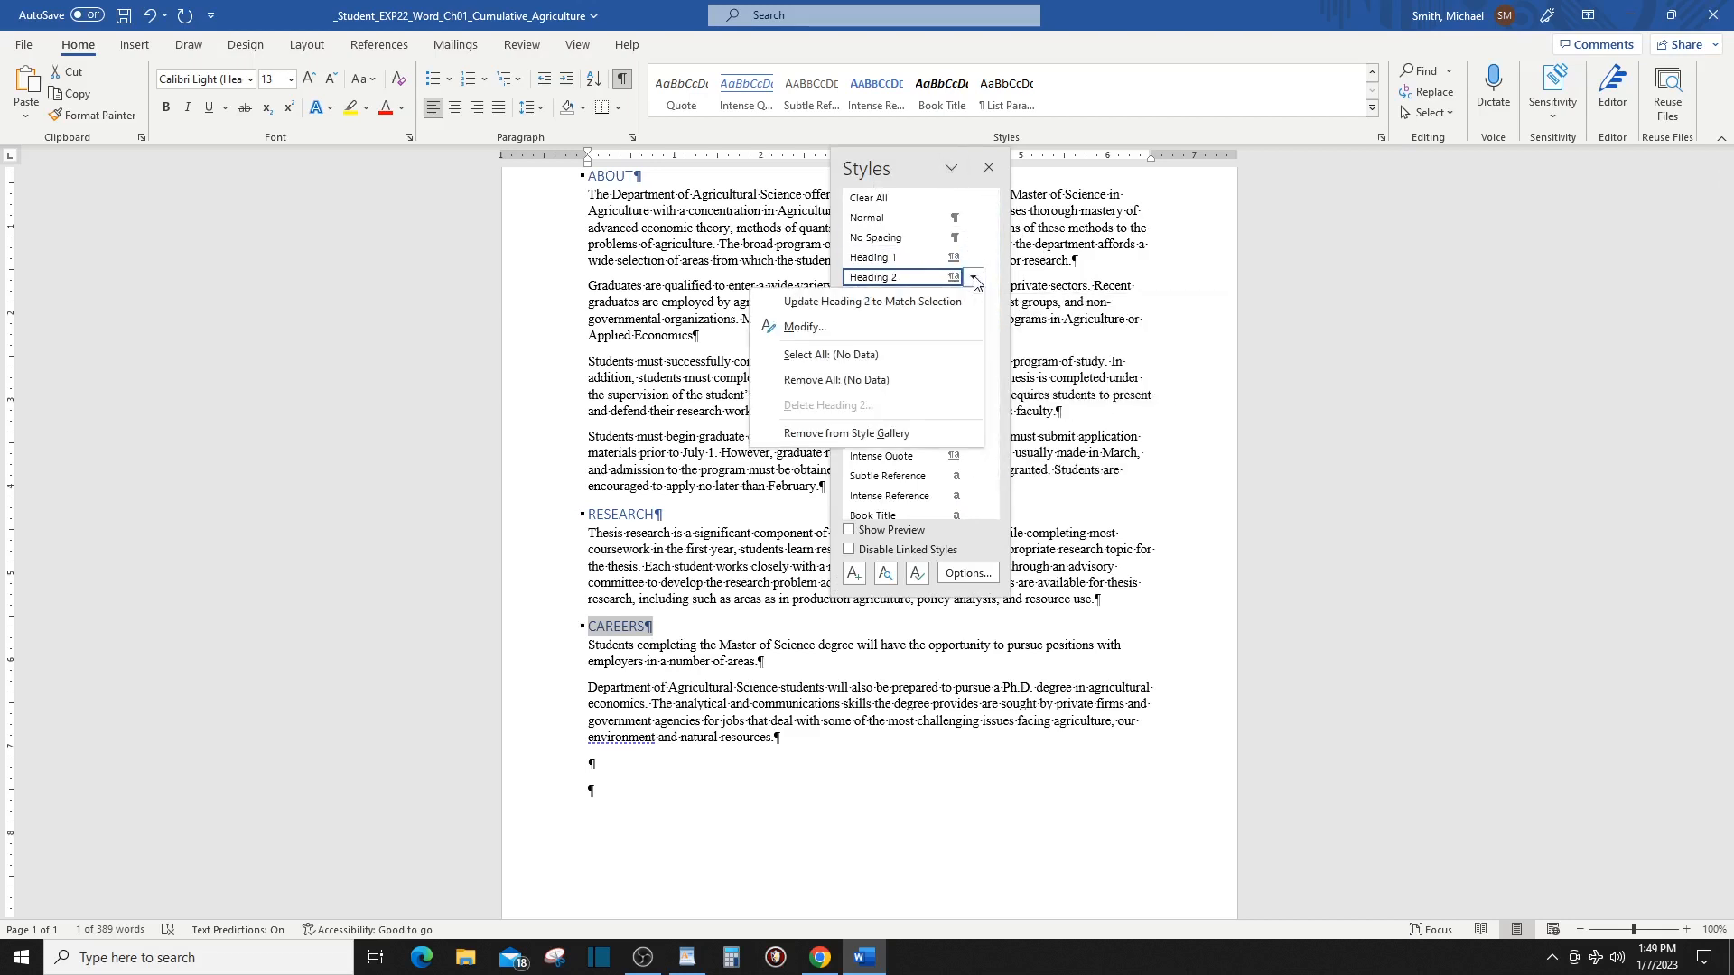
left_click(816, 330)
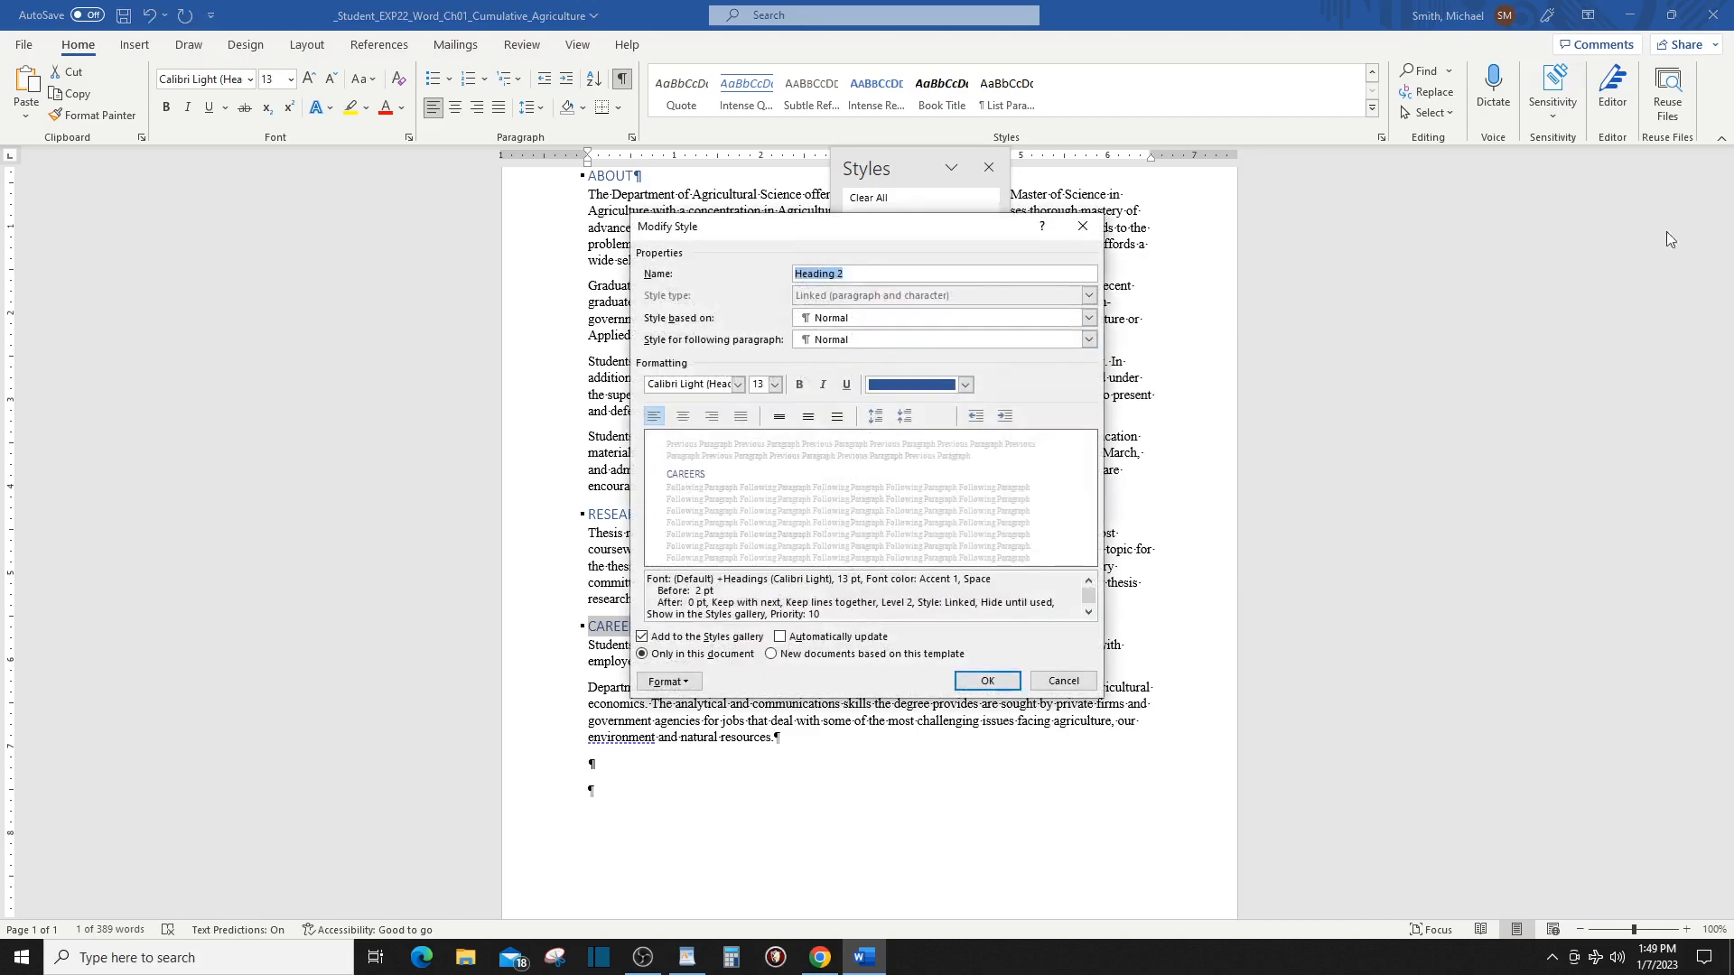
left_click(1669, 18)
left_click(1063, 681)
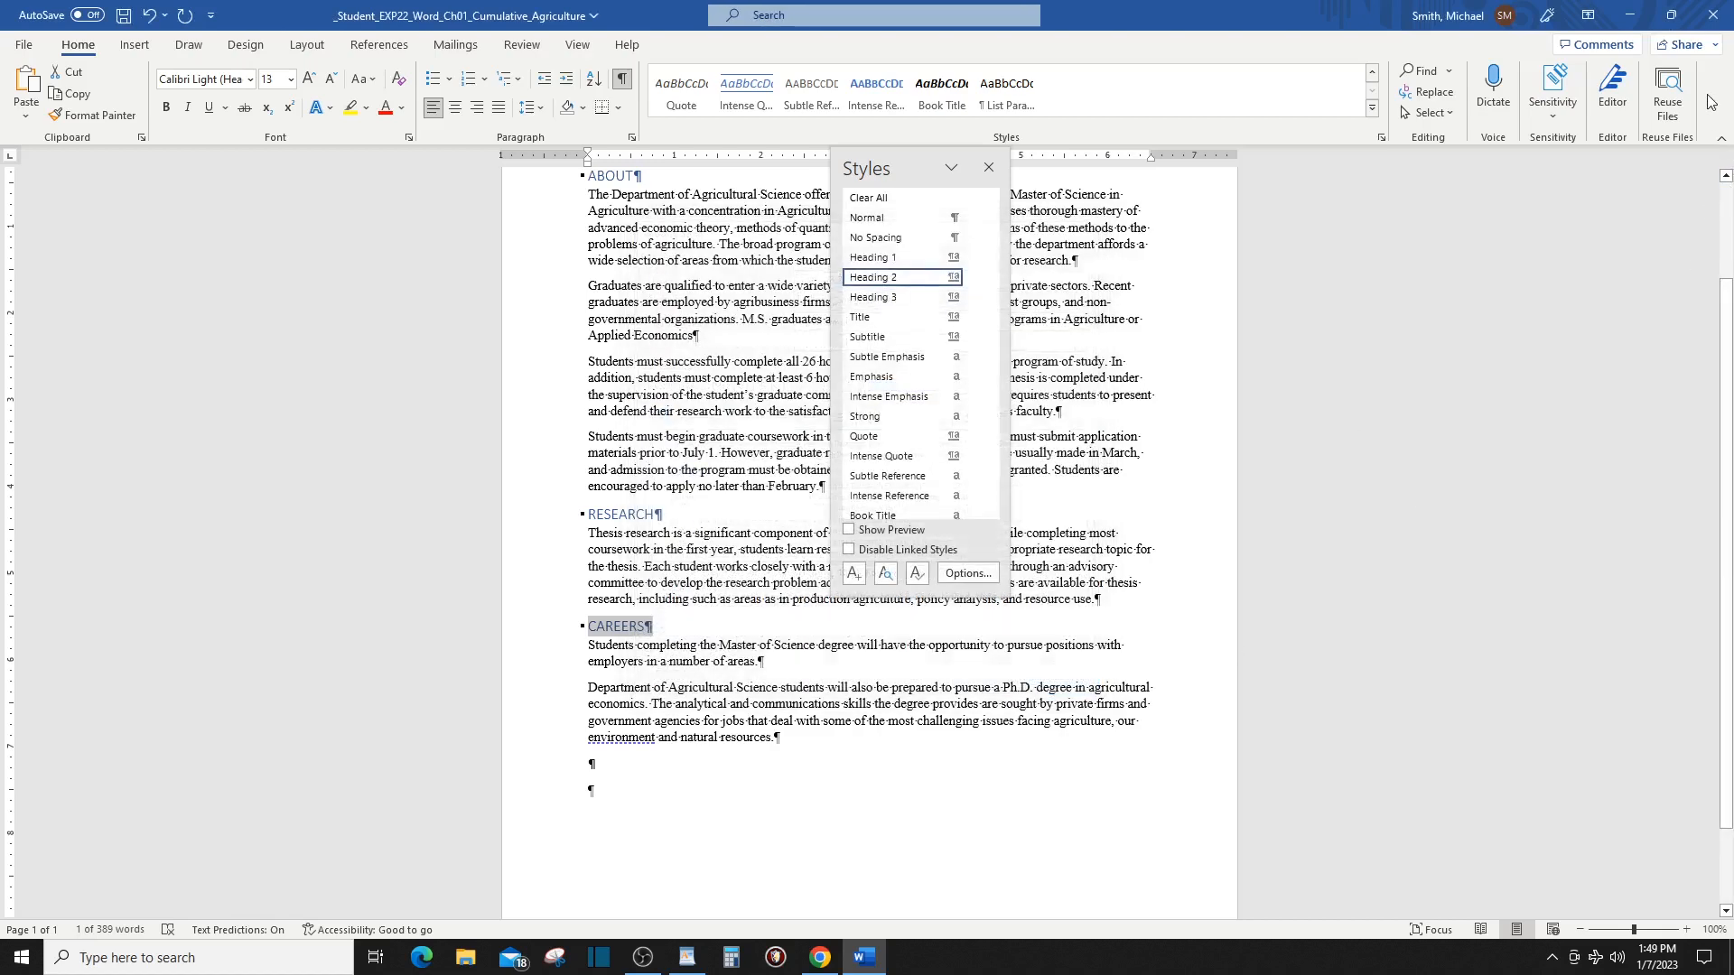
left_click(1671, 14)
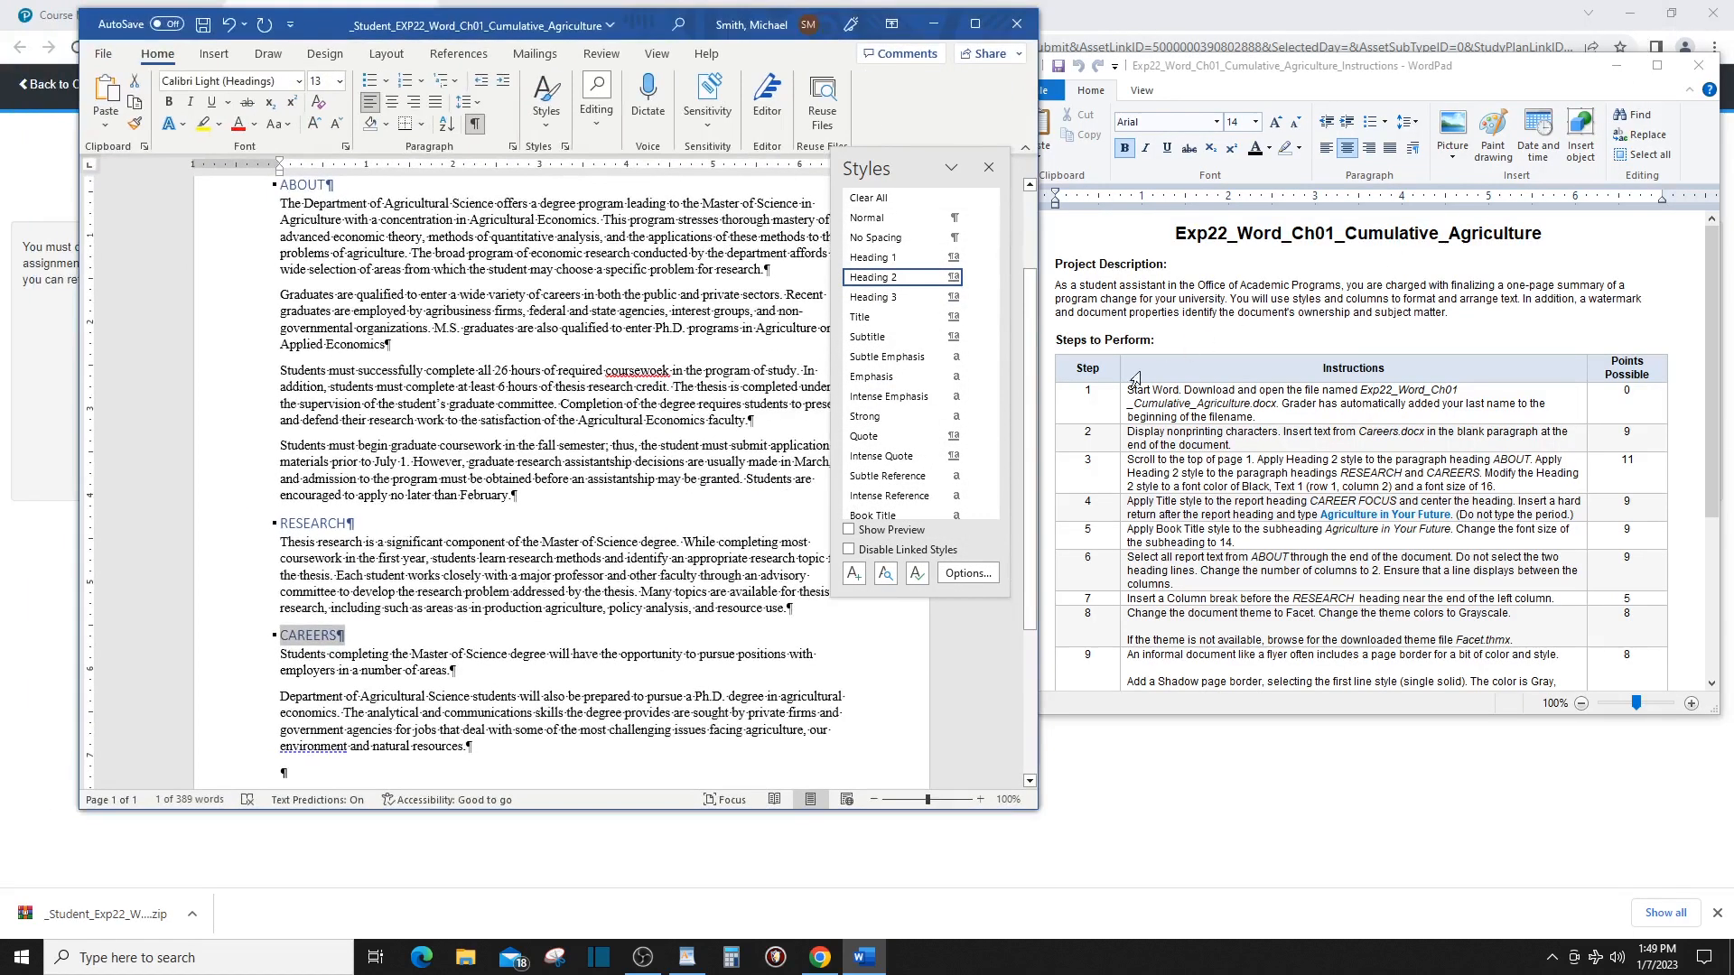
Modify the Heading 2 style to font color Black, Text 1 and font size 16, and close the list of styles.
left_click(974, 279)
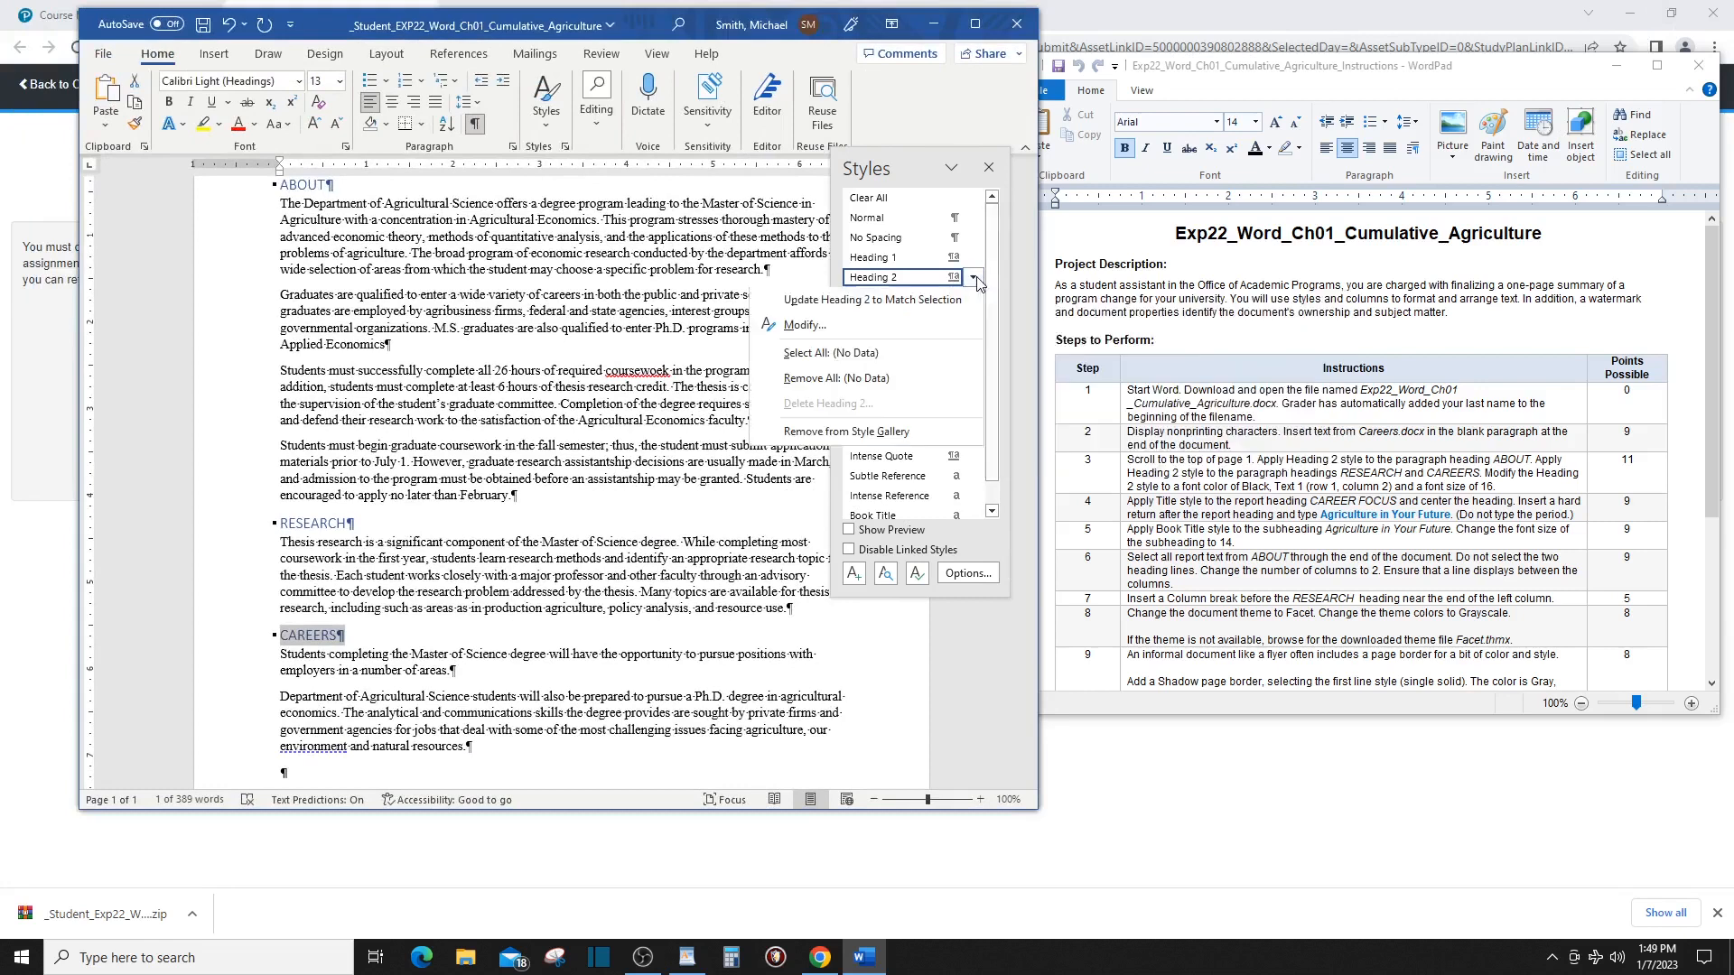
left_click(818, 332)
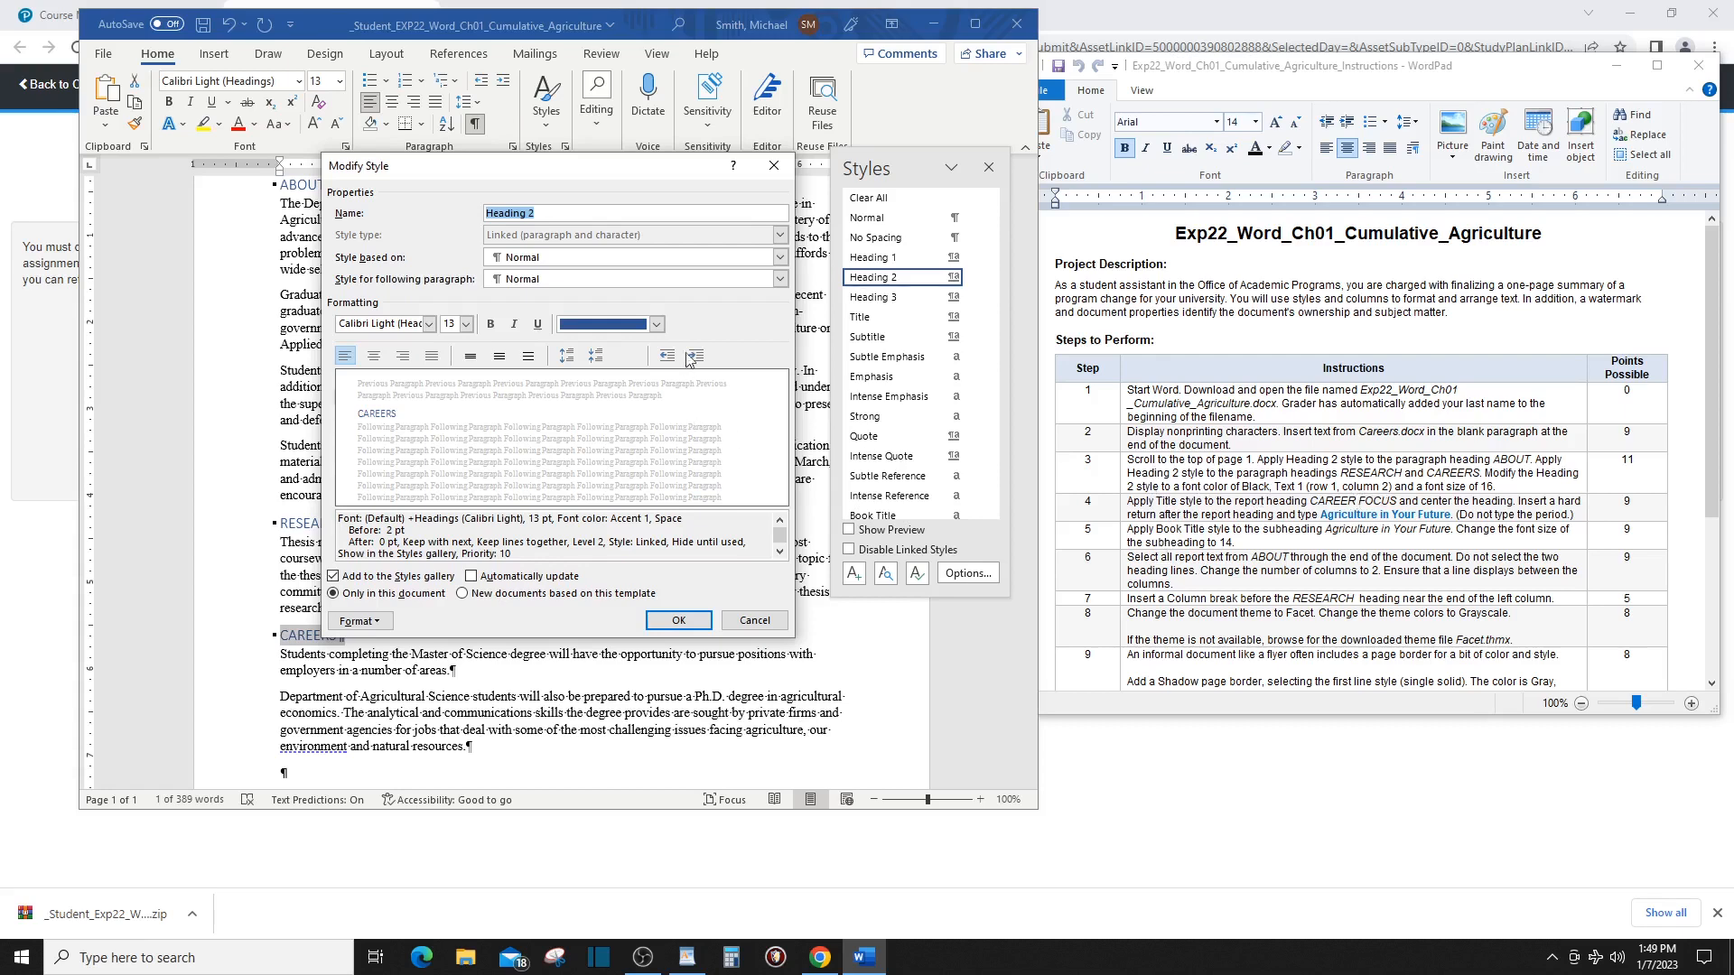
left_click(657, 325)
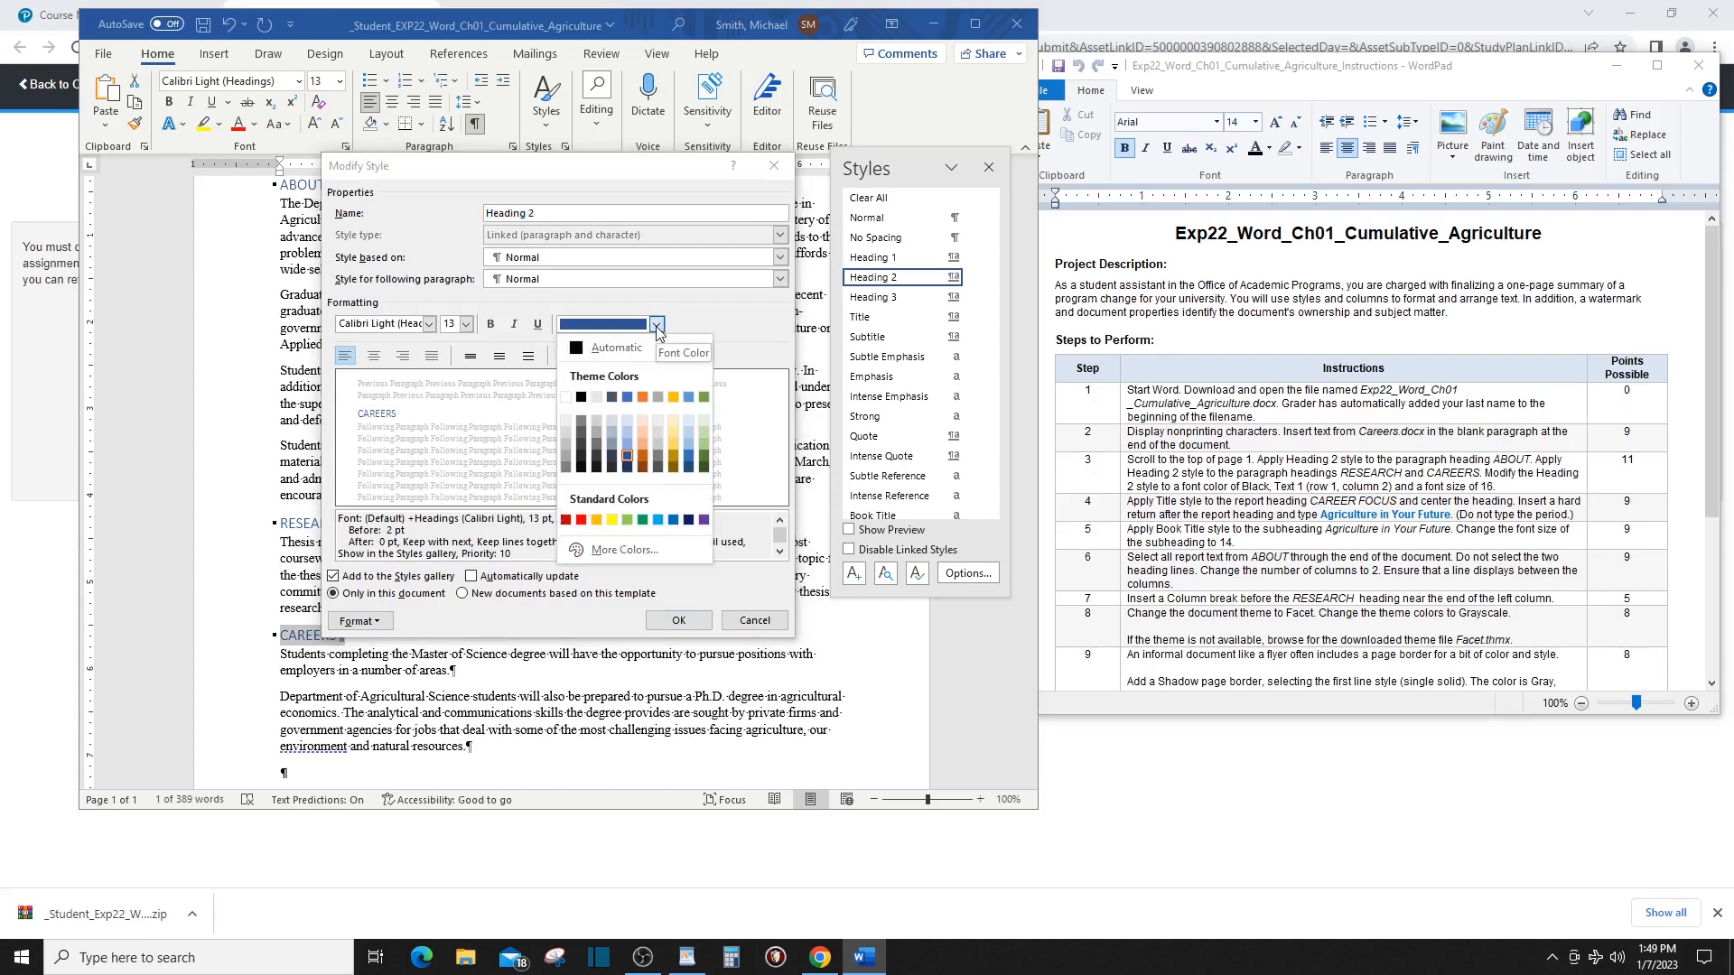
left_click(581, 399)
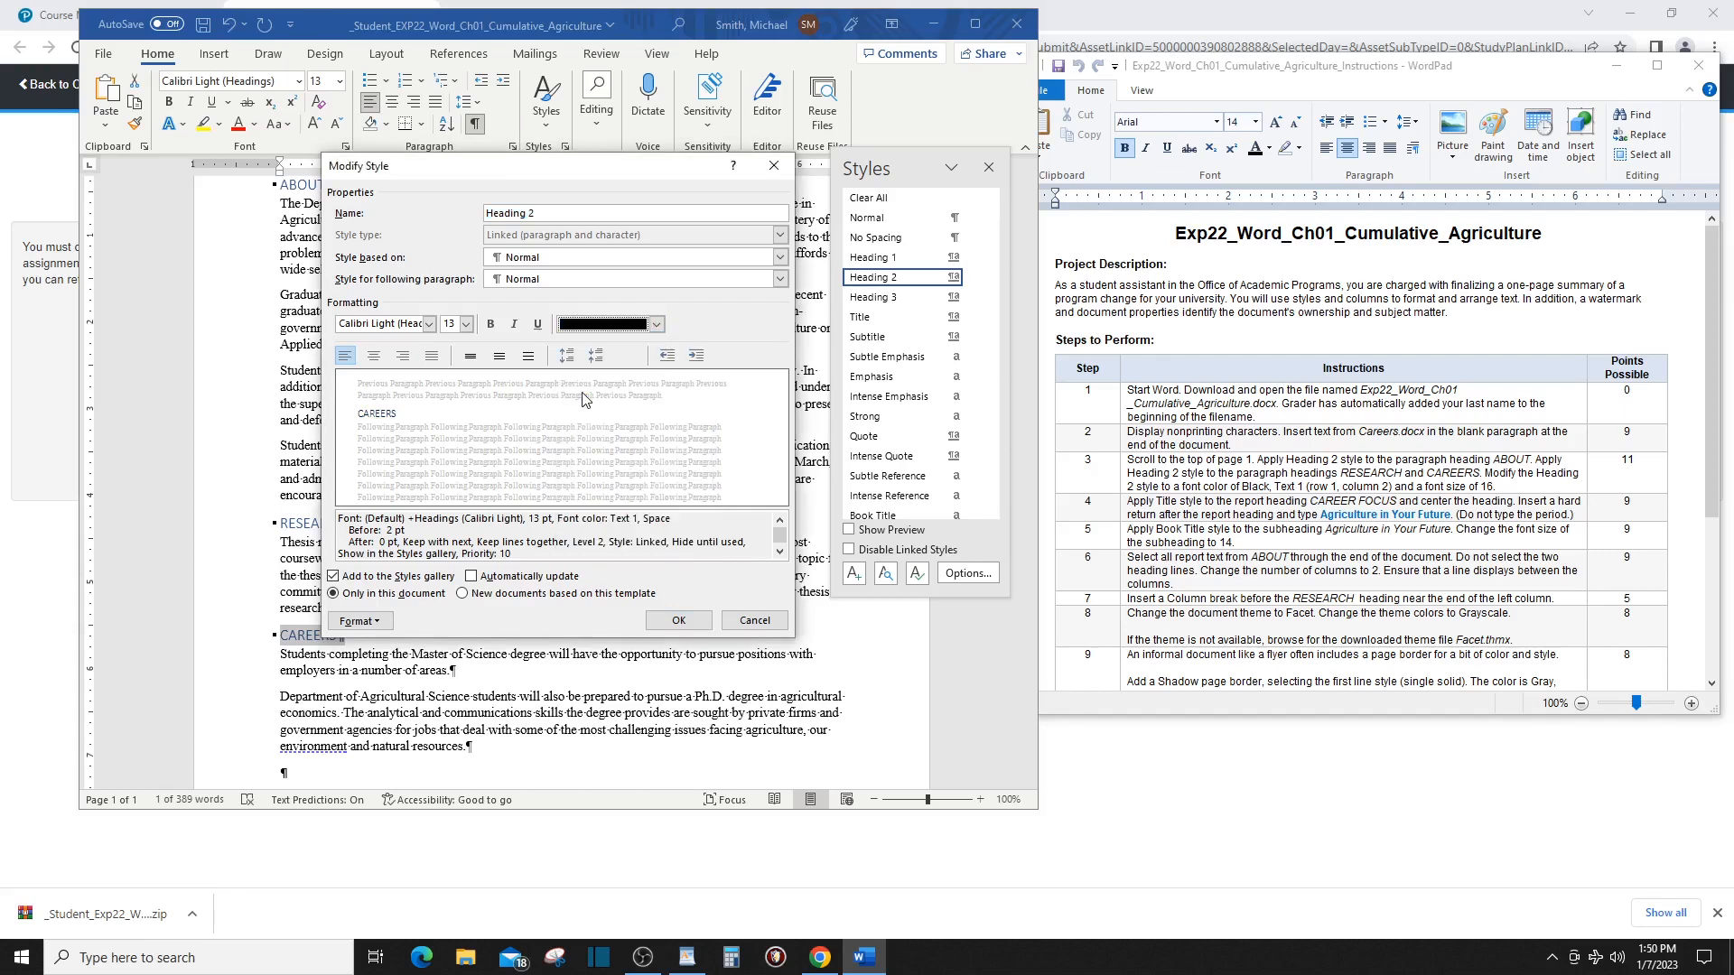
left_click(466, 324)
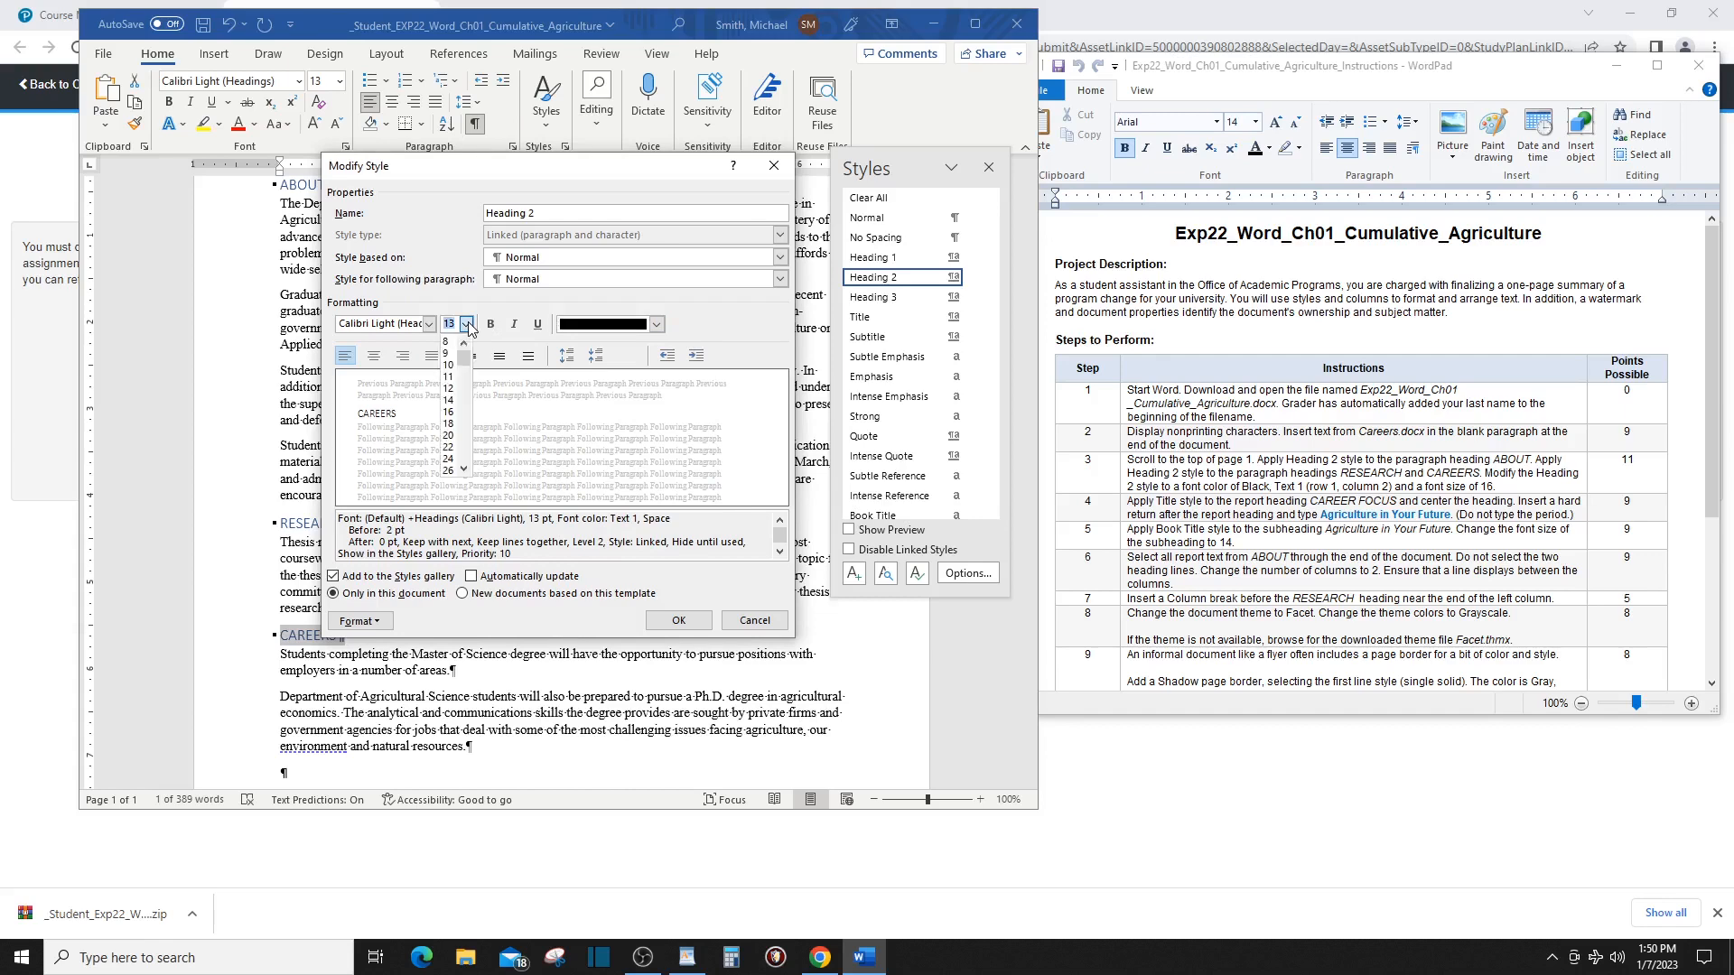
left_click(449, 413)
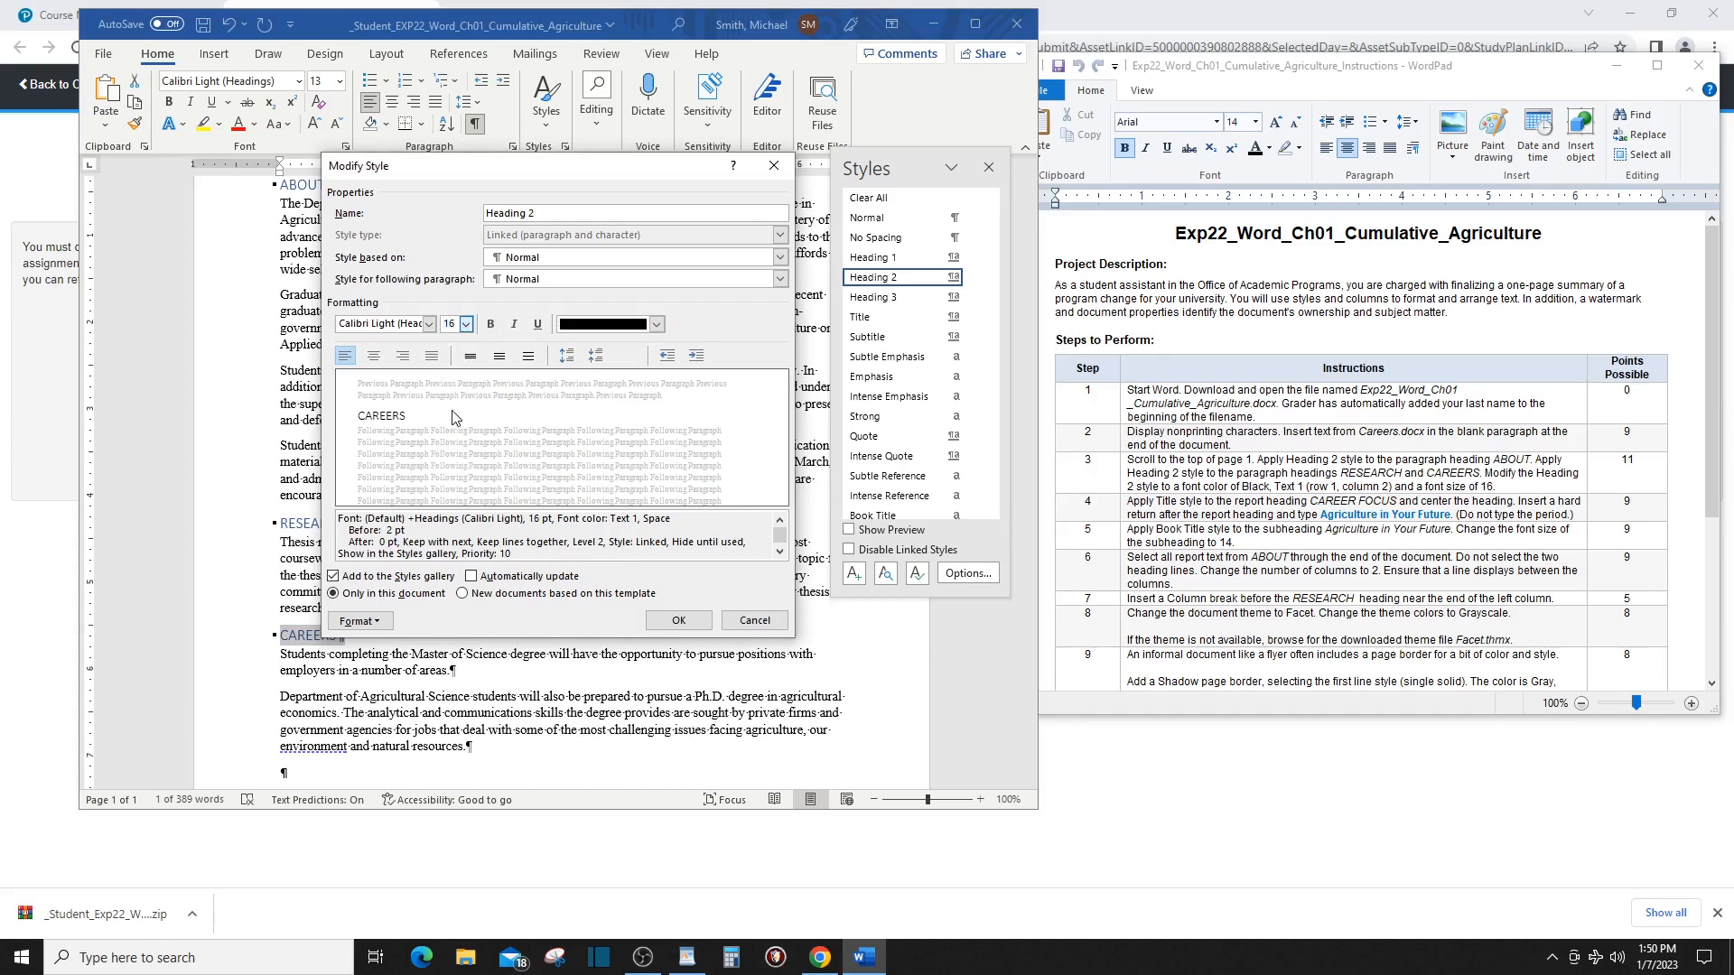
left_click(679, 621)
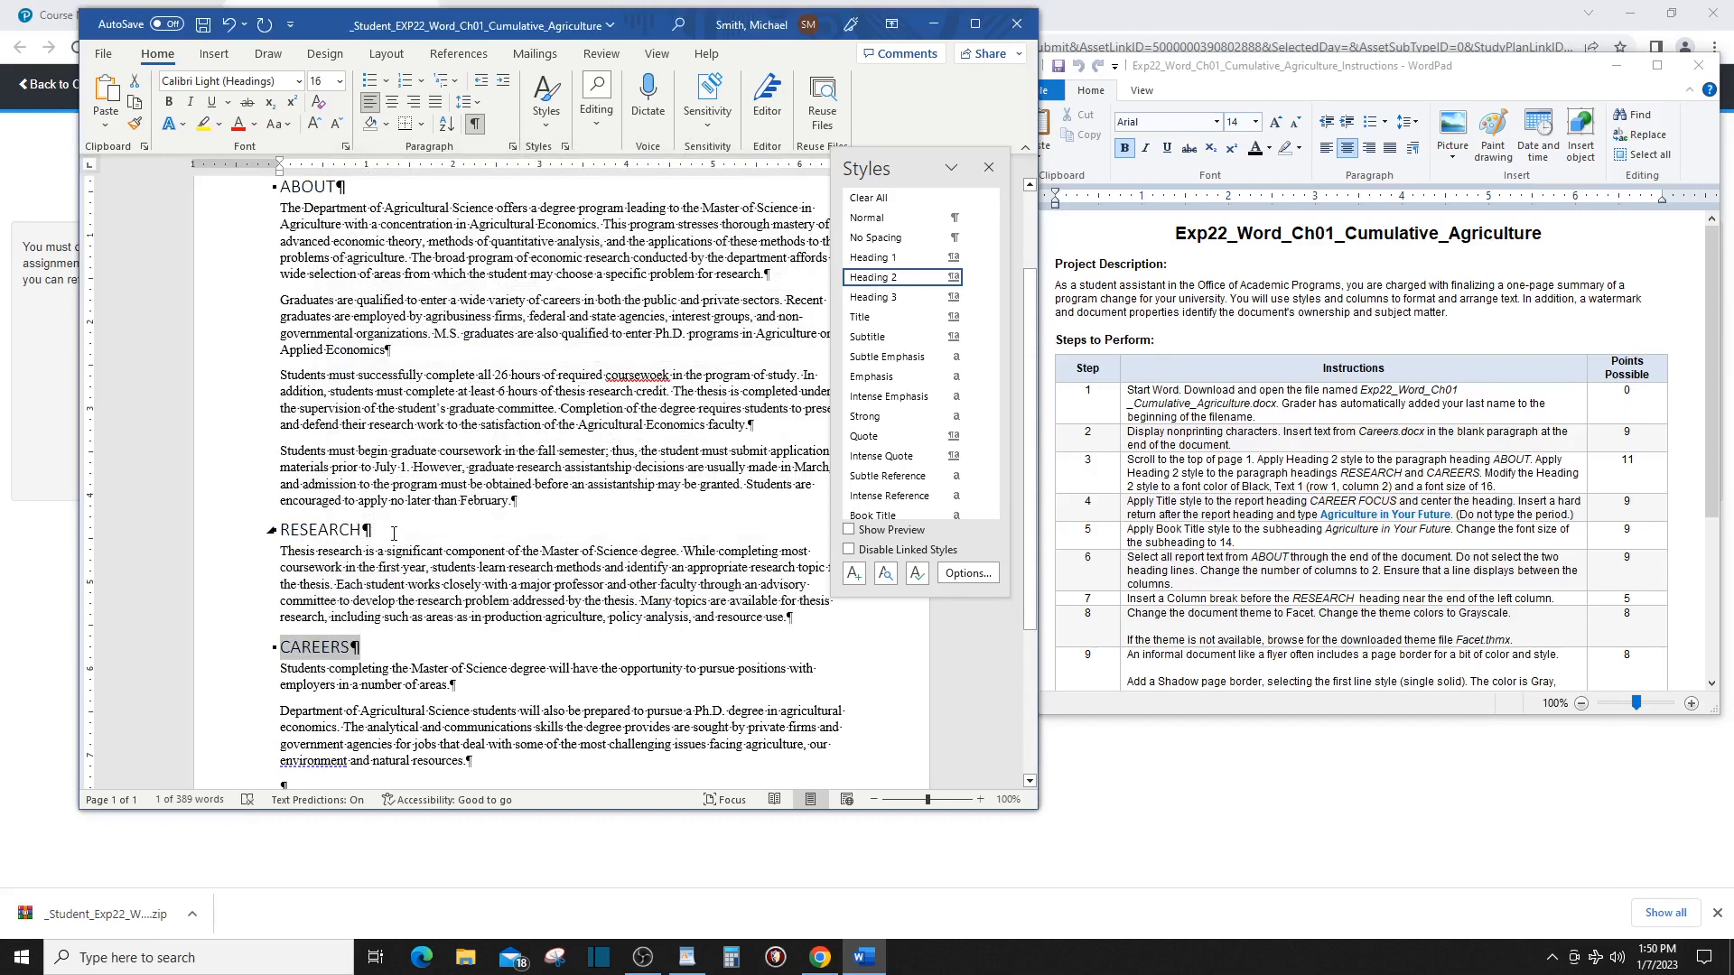
left_click(988, 167)
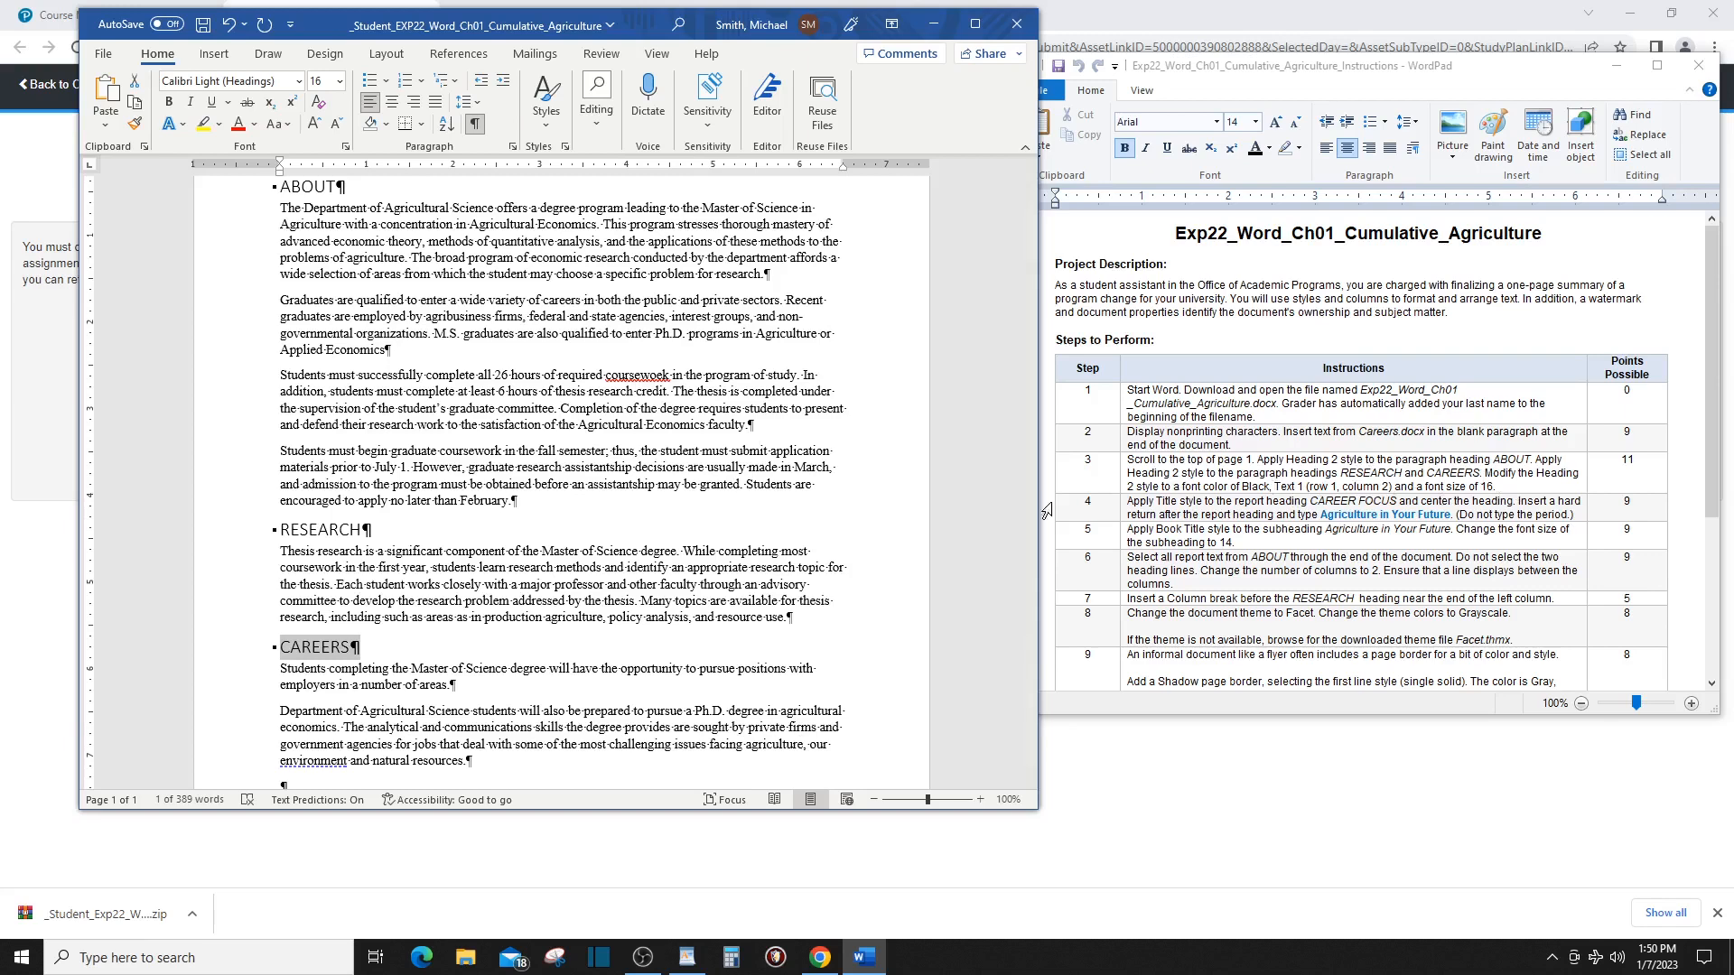
Save the Agriculture document and close Word.
left_click(104, 57)
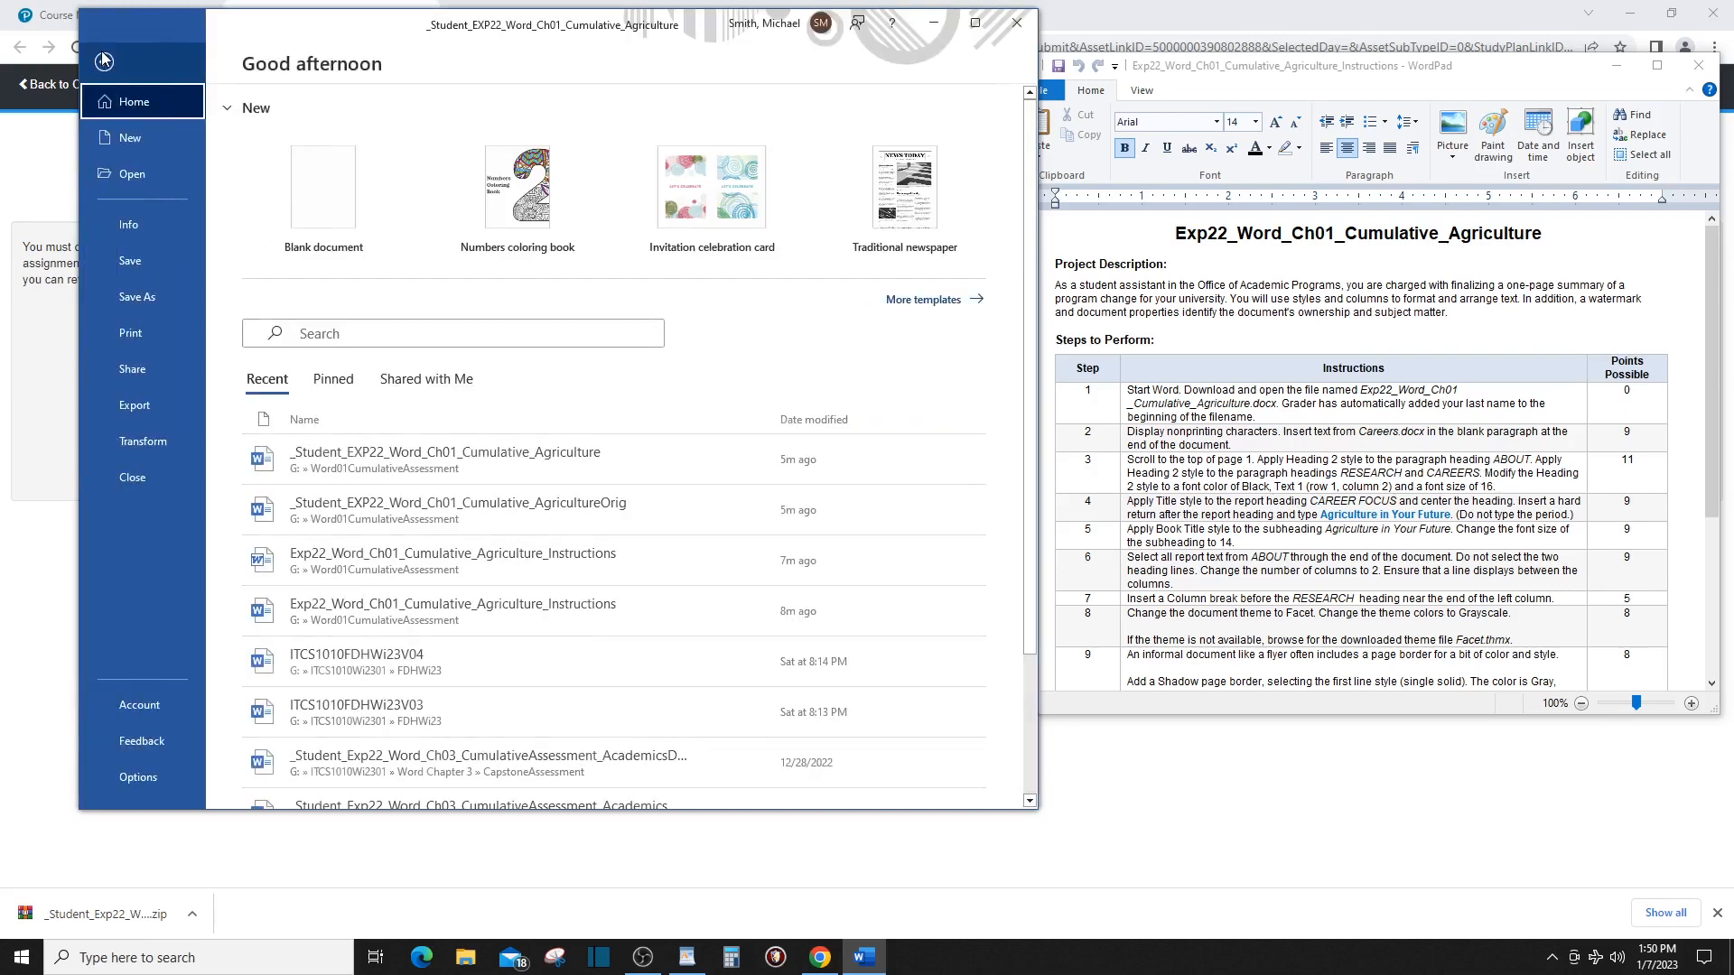
left_click(131, 261)
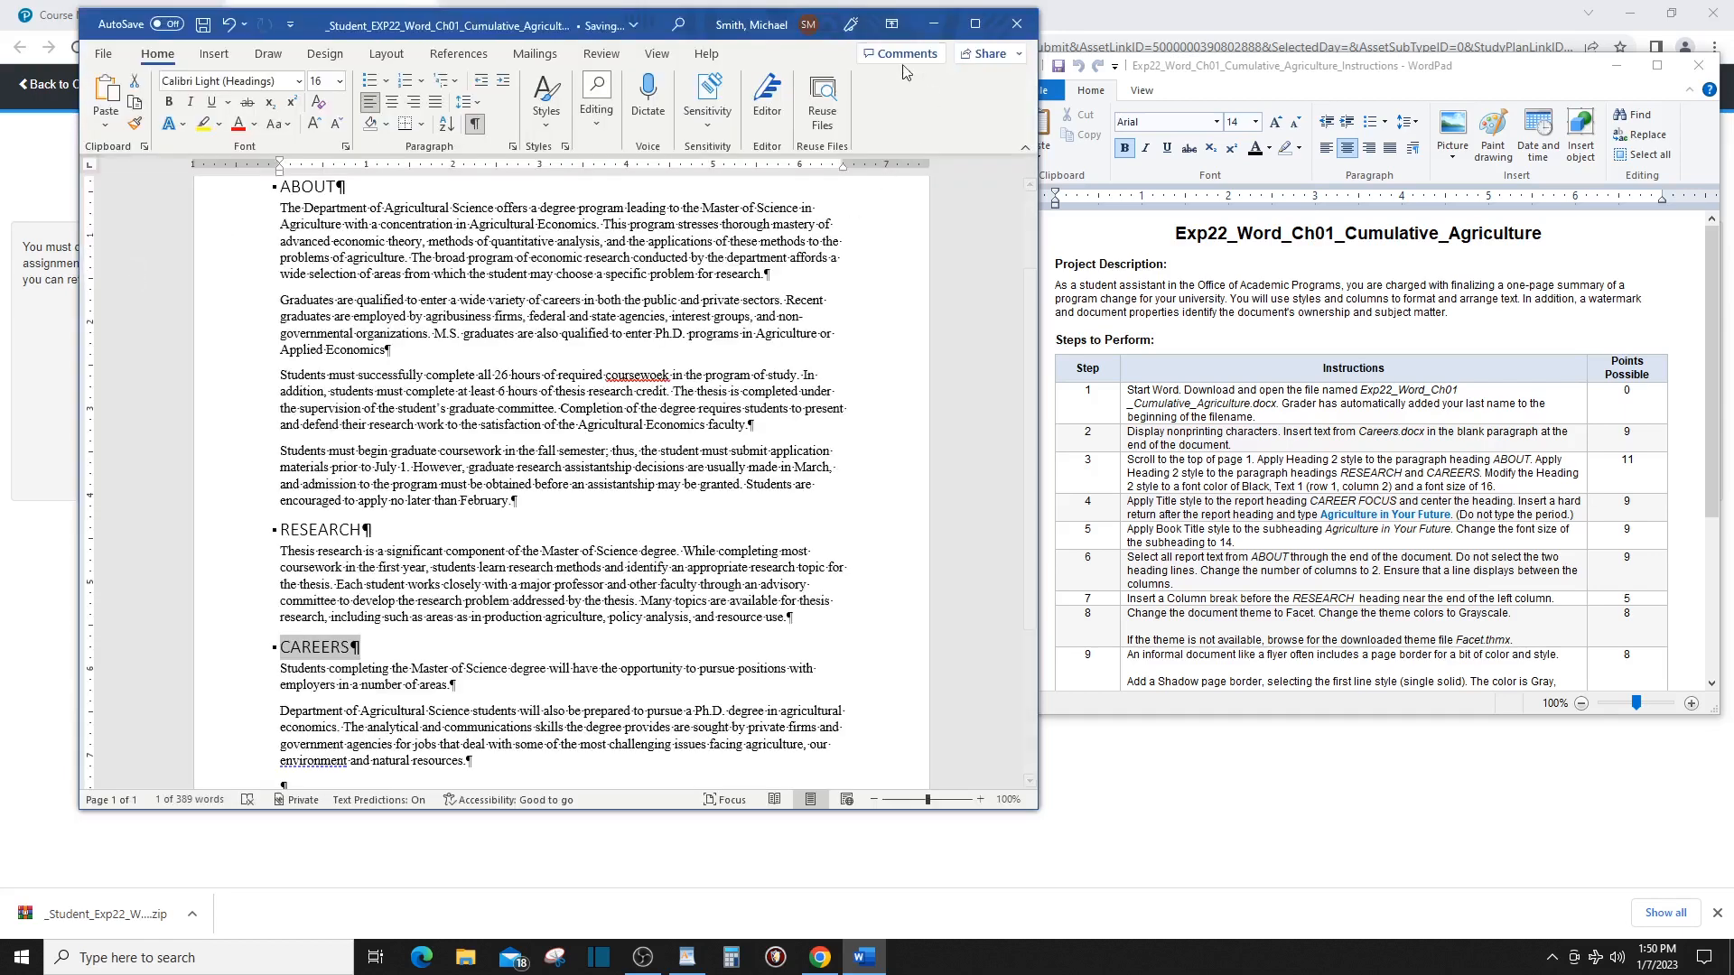
left_click(1017, 24)
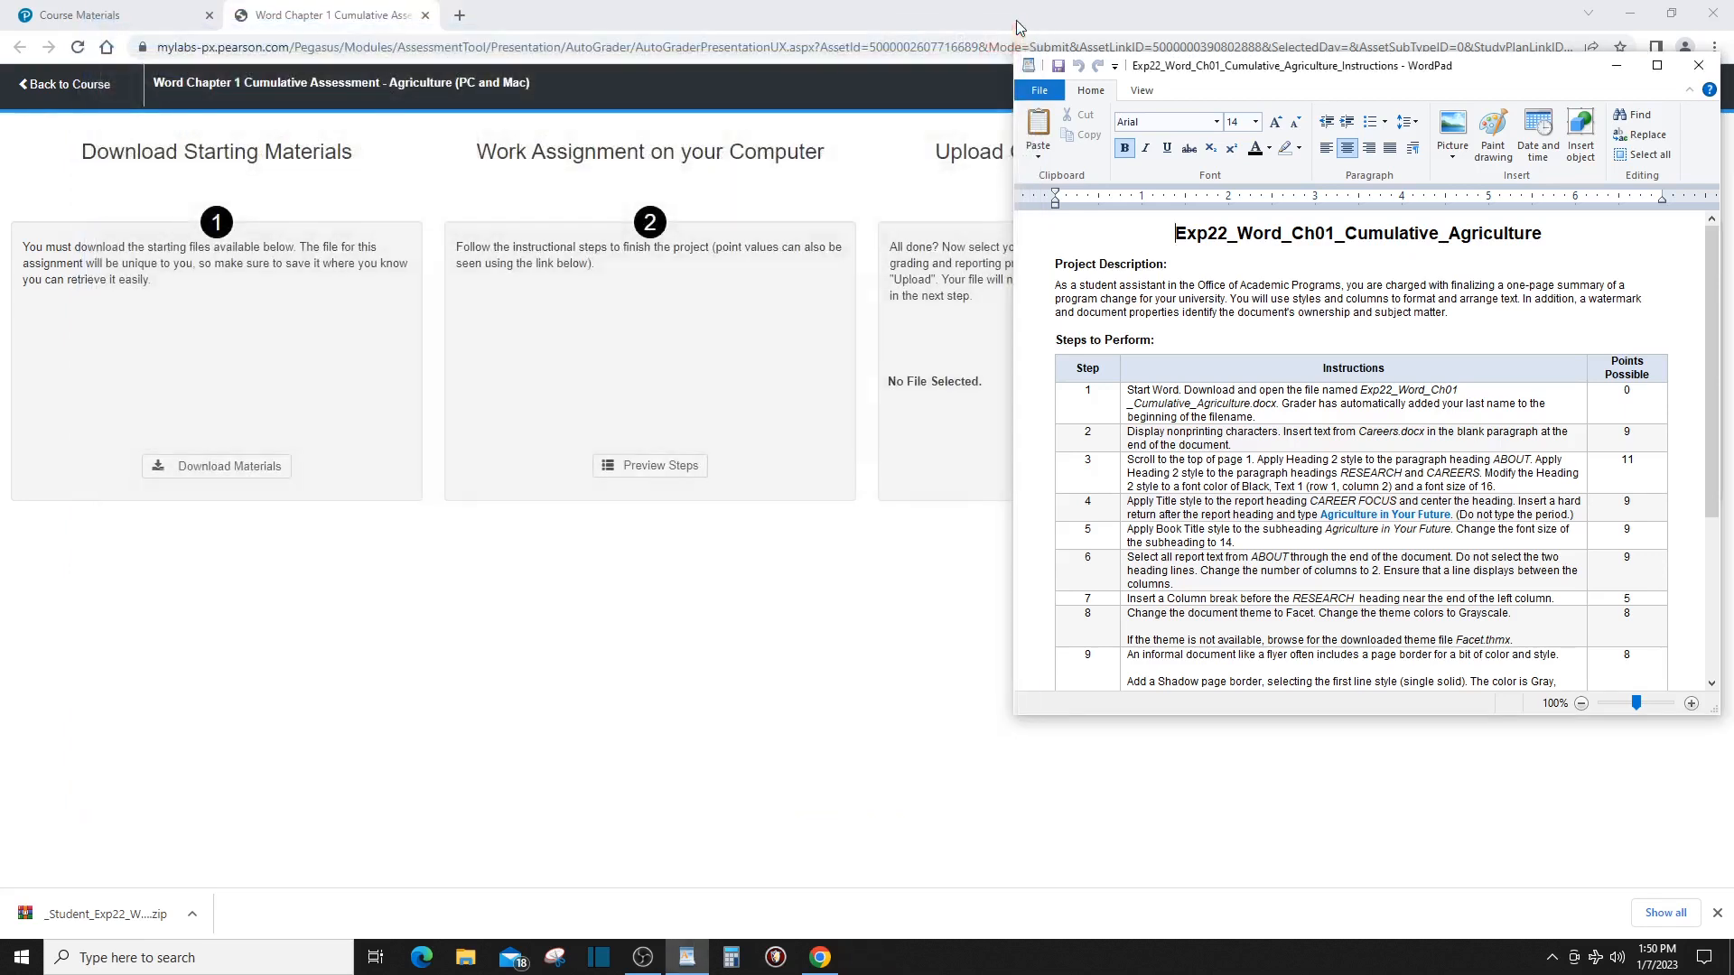
Put the WordPad instructions away and preview the assignment steps on the MyLab IT assignment page in Chrome.
left_click(1616, 71)
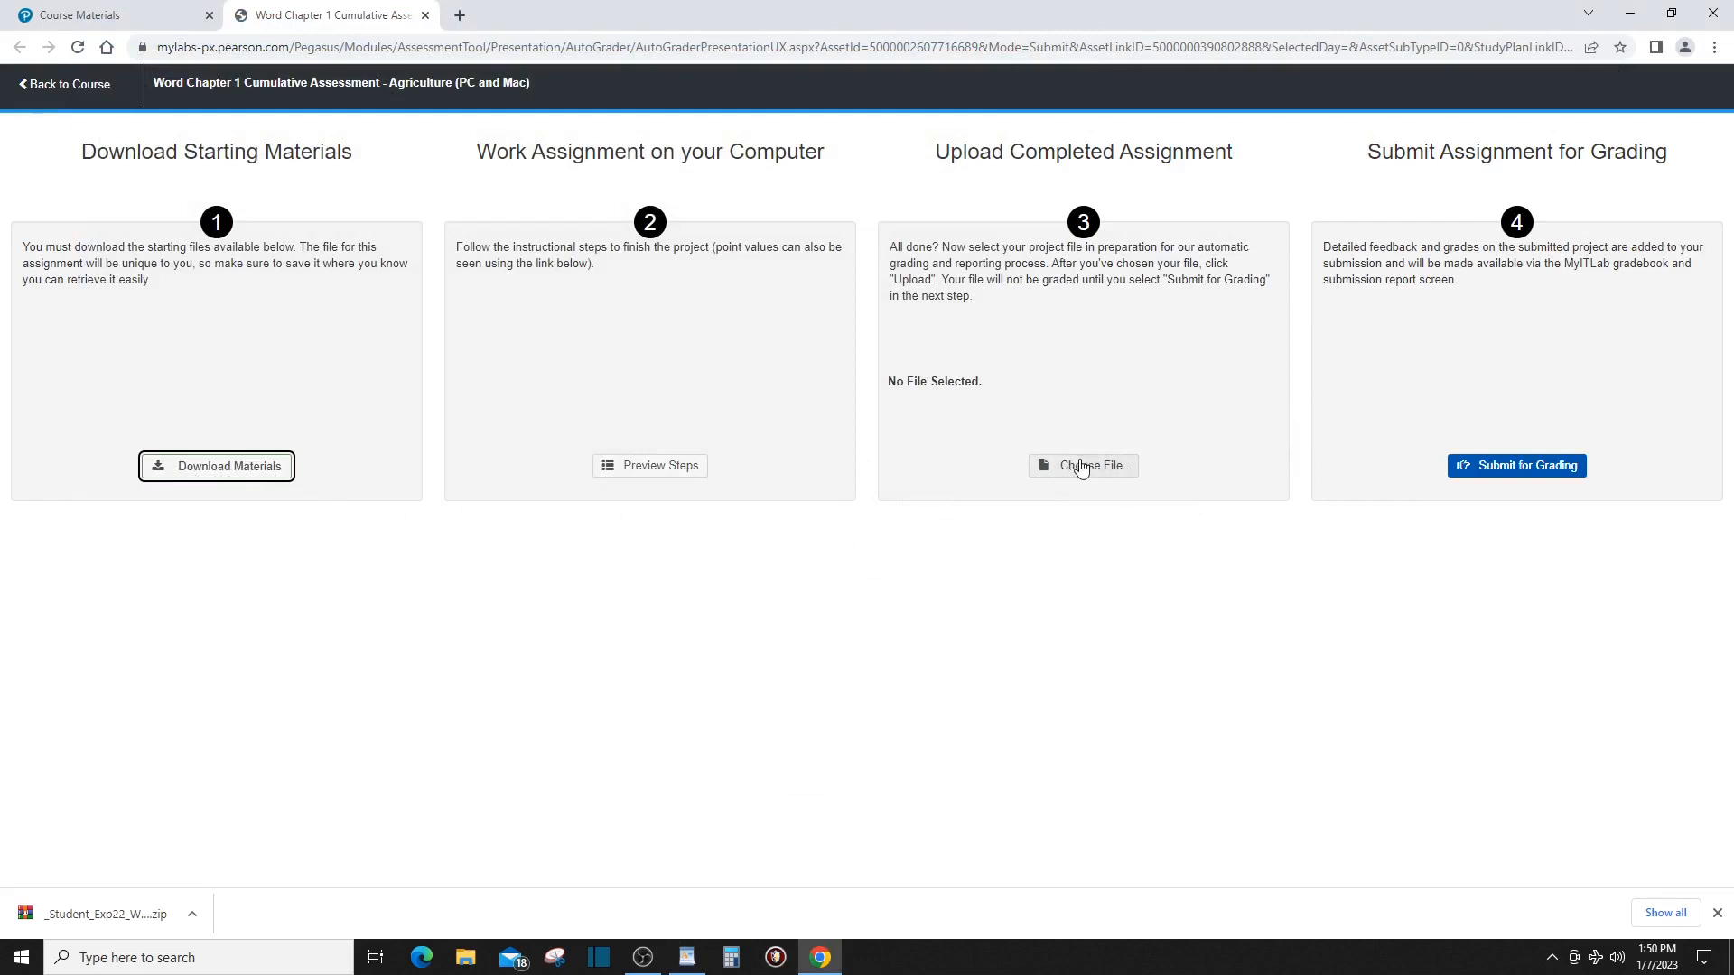
left_click(658, 472)
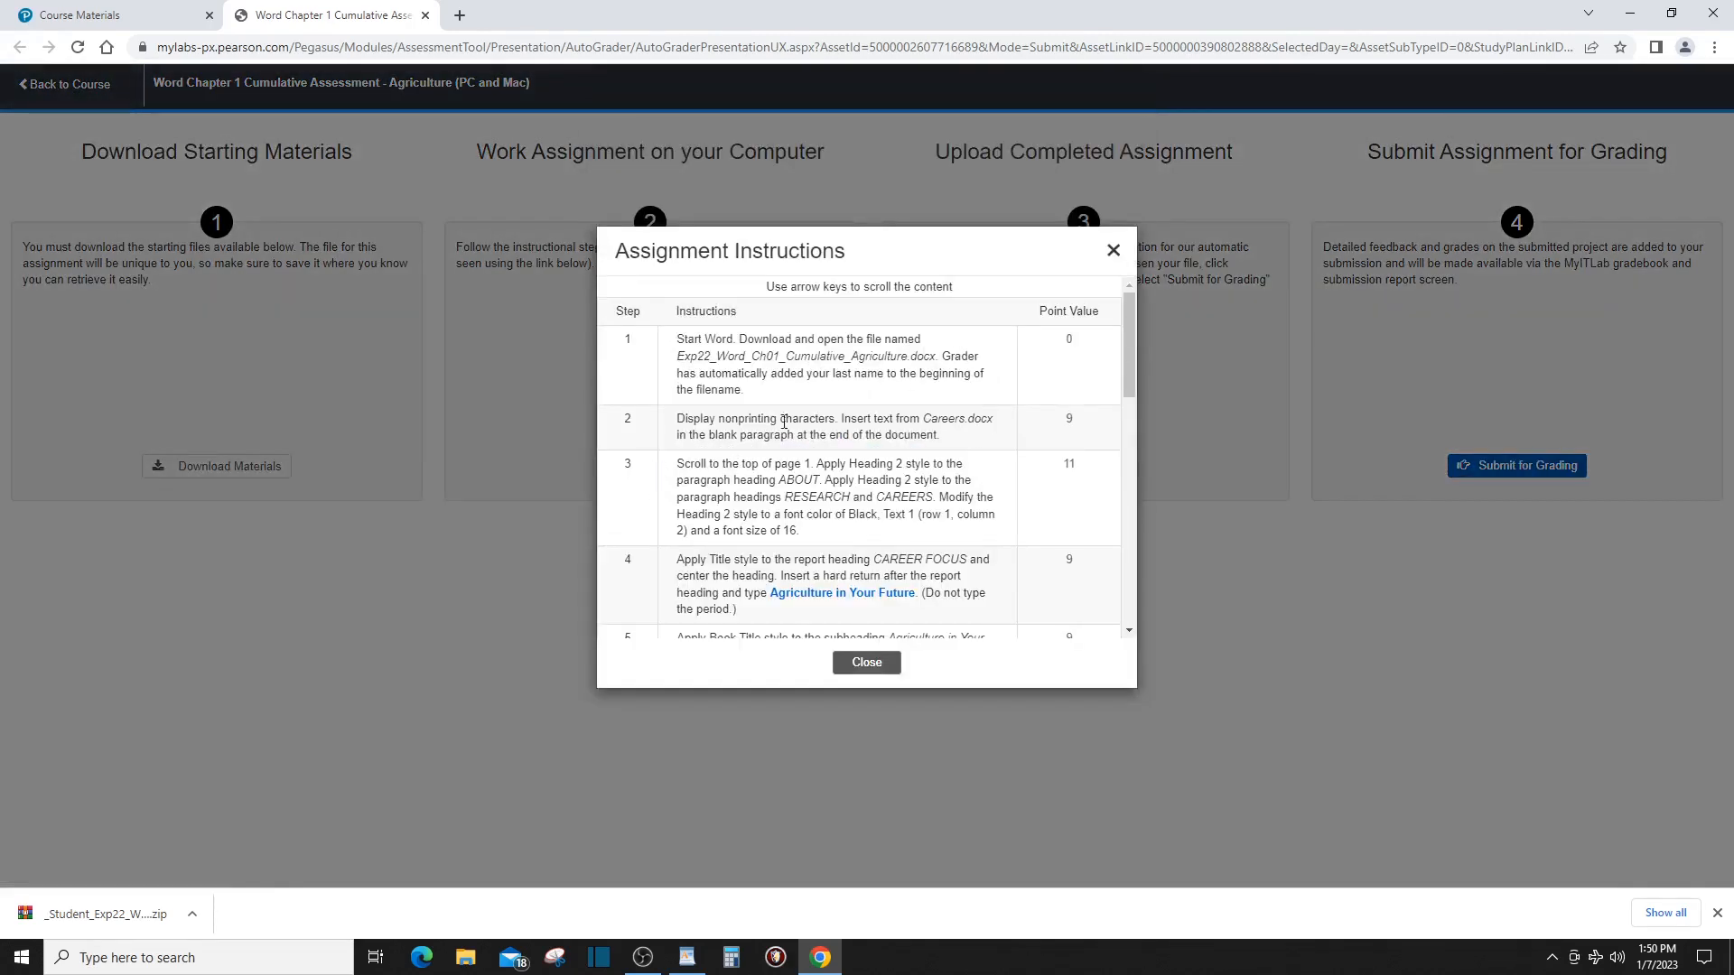
left_click(1114, 252)
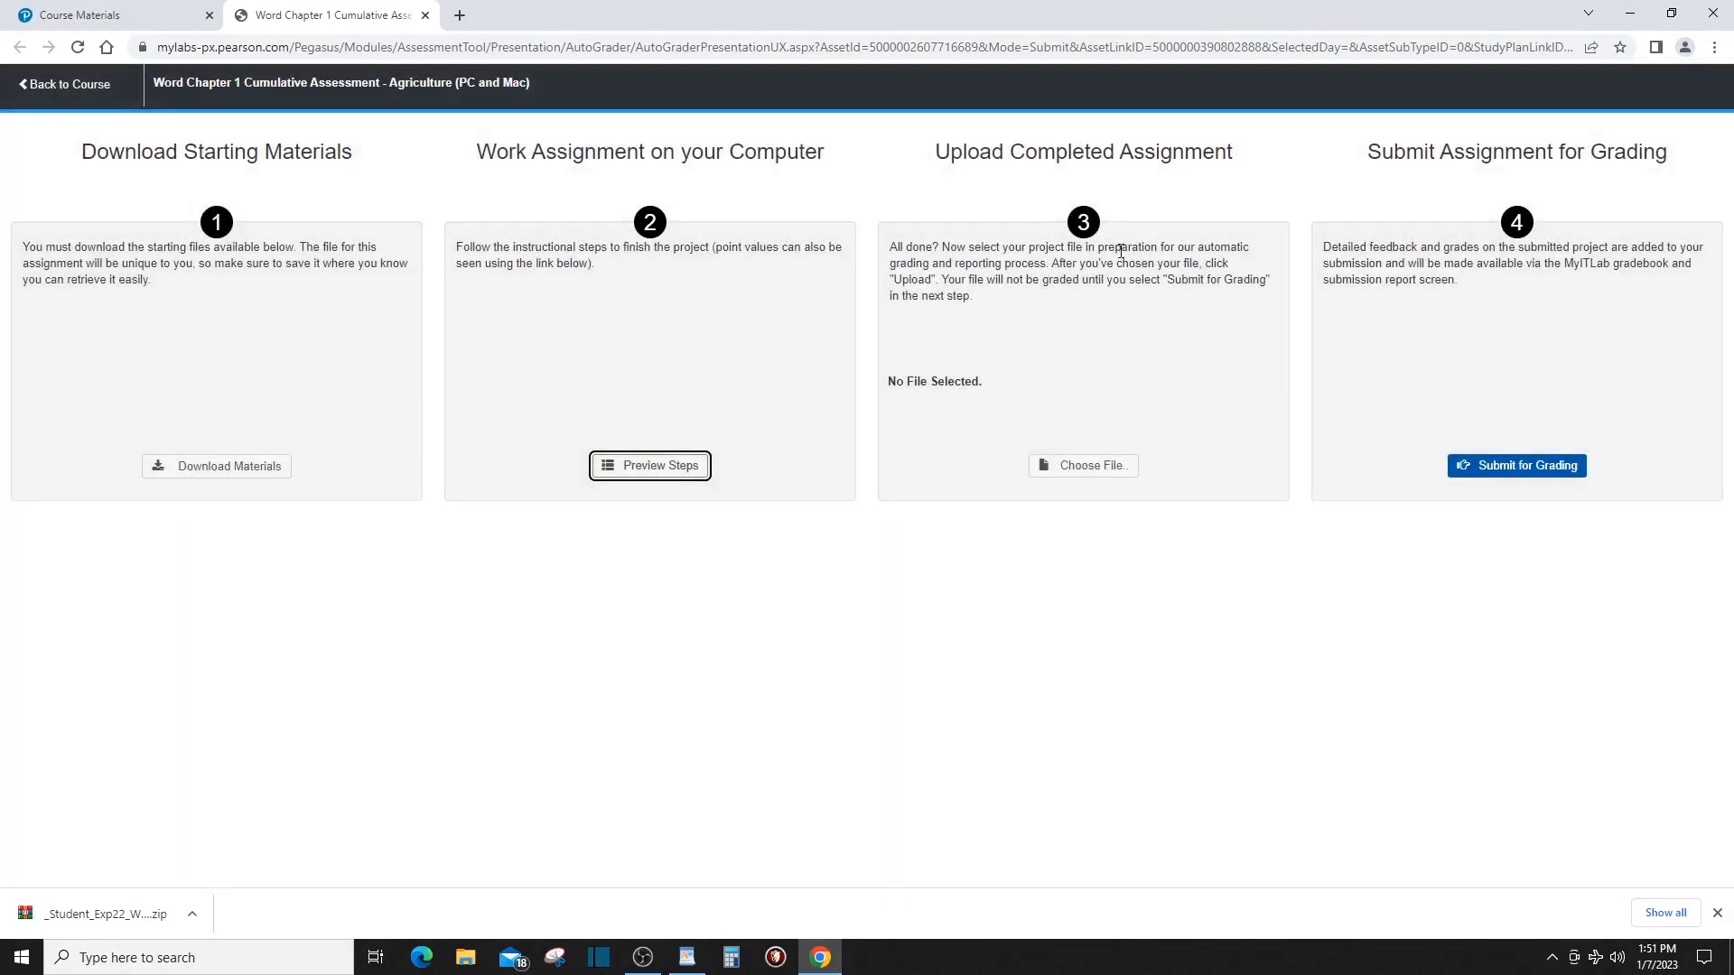
Upload _Student_EXP22_Word_Ch01_Cumulative_Agriculture from the Word01CumulativeAssessment folder on TOSHIBA EXT (G:) and submit it for grading.
left_click(1102, 465)
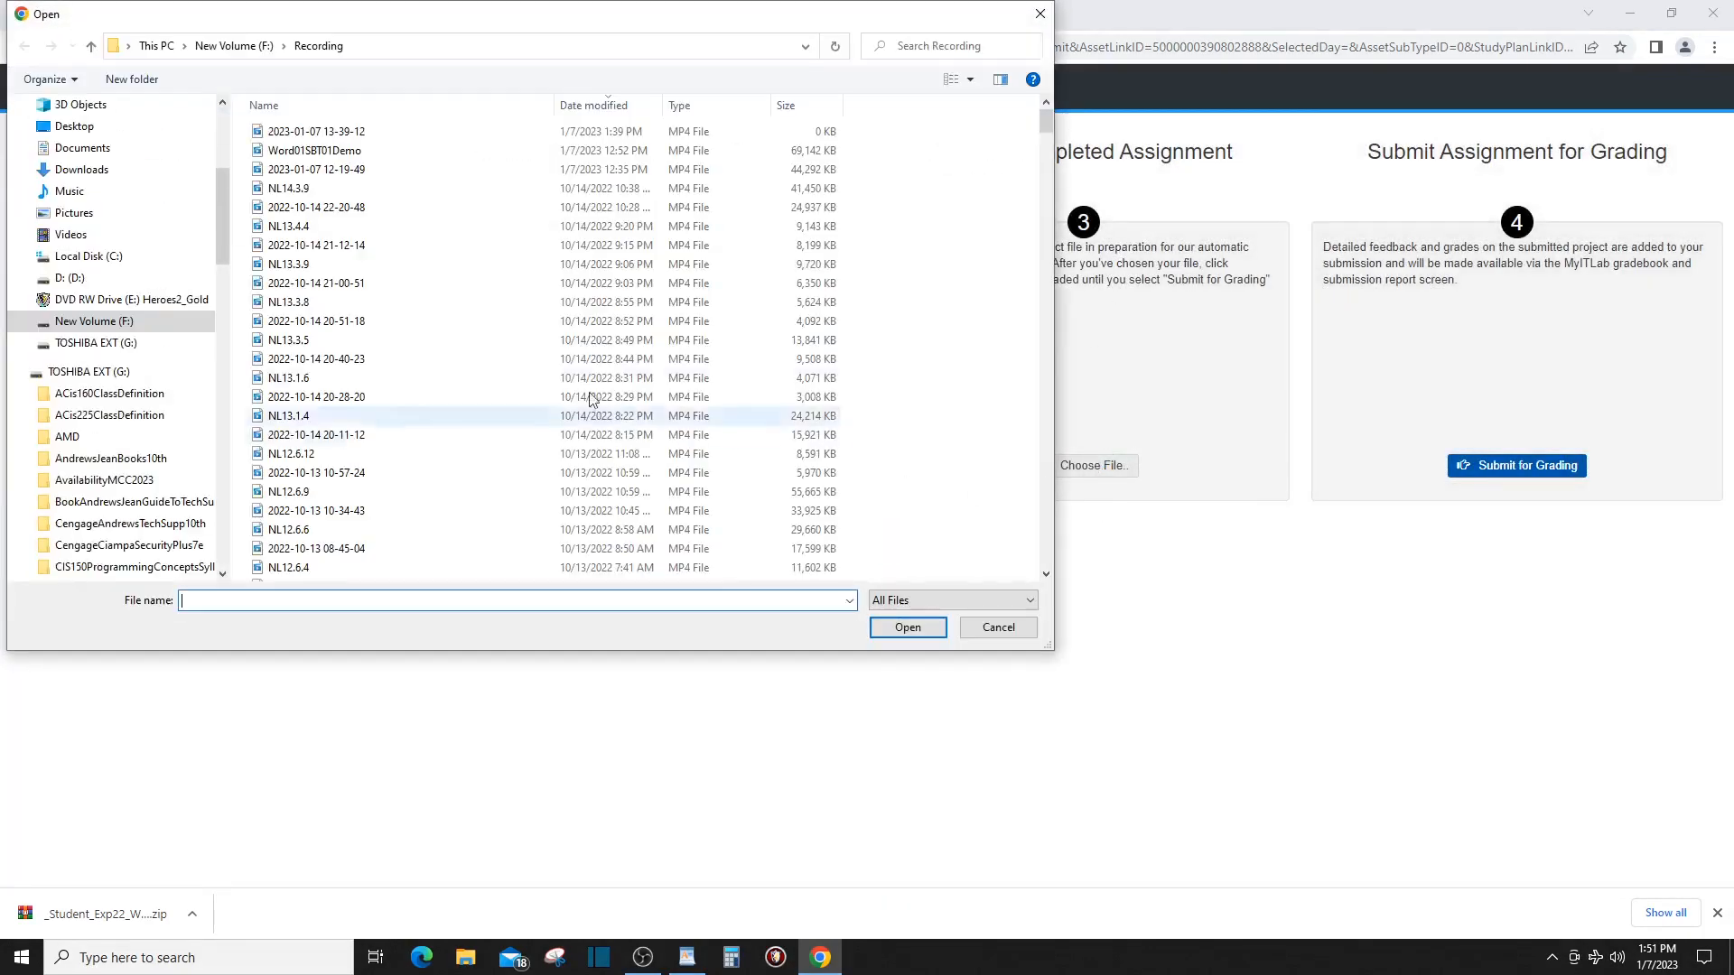
left_click(89, 377)
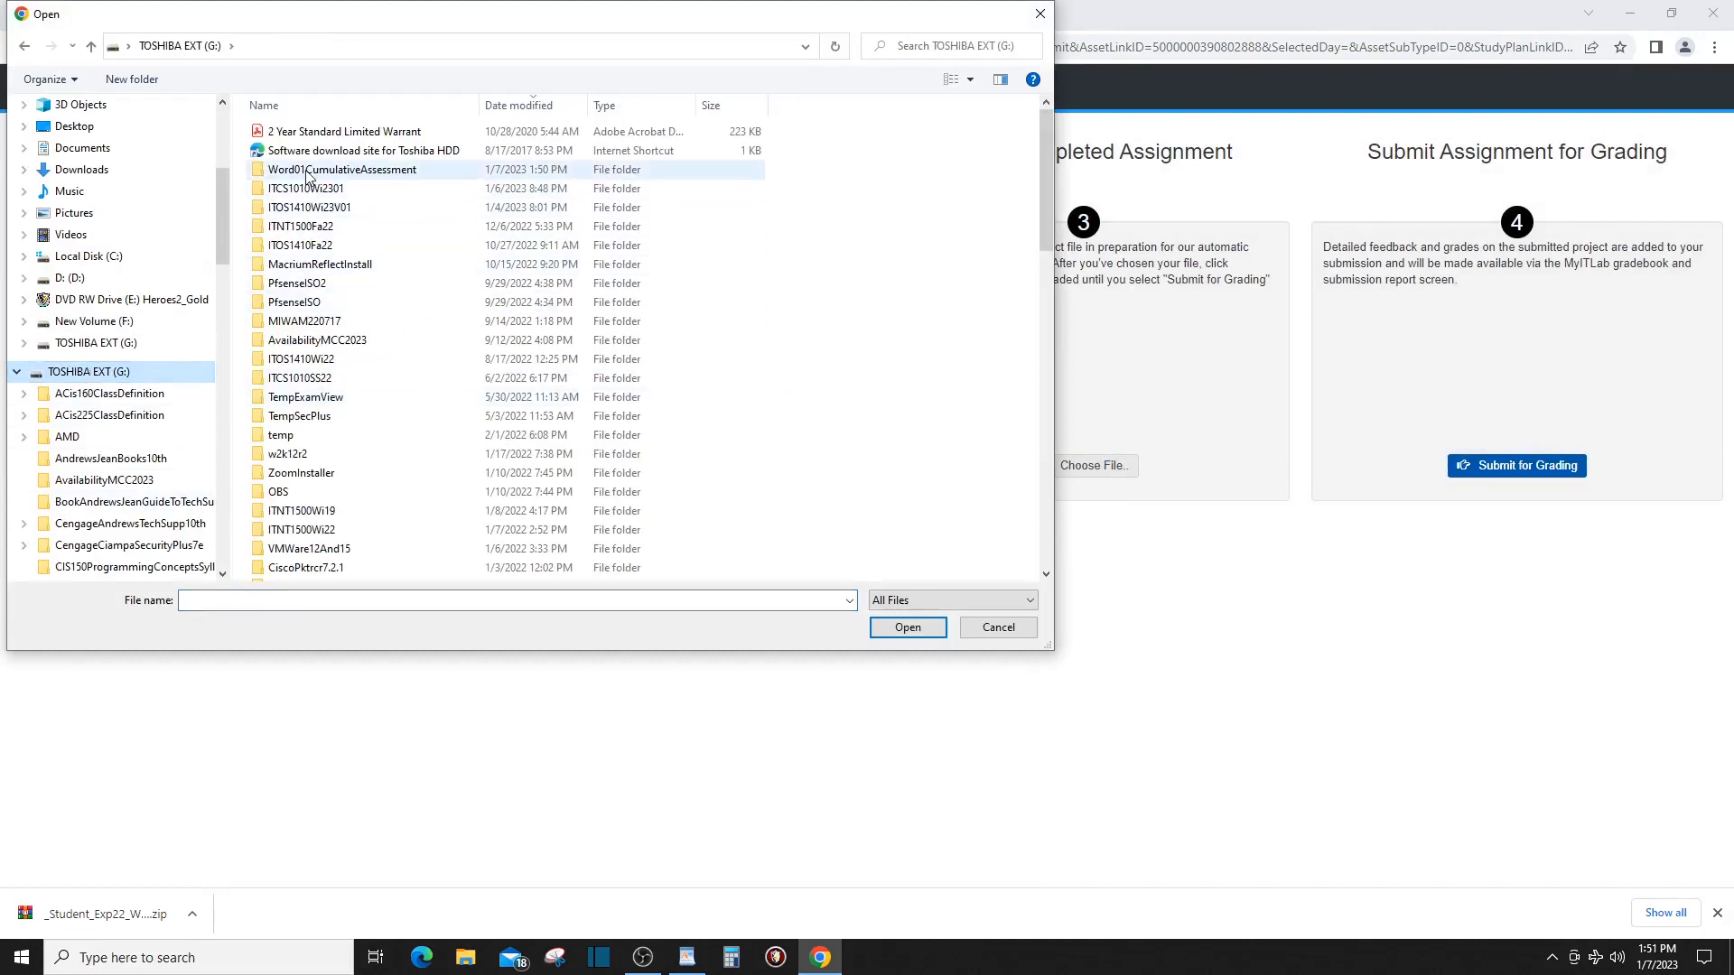
double_click(308, 171)
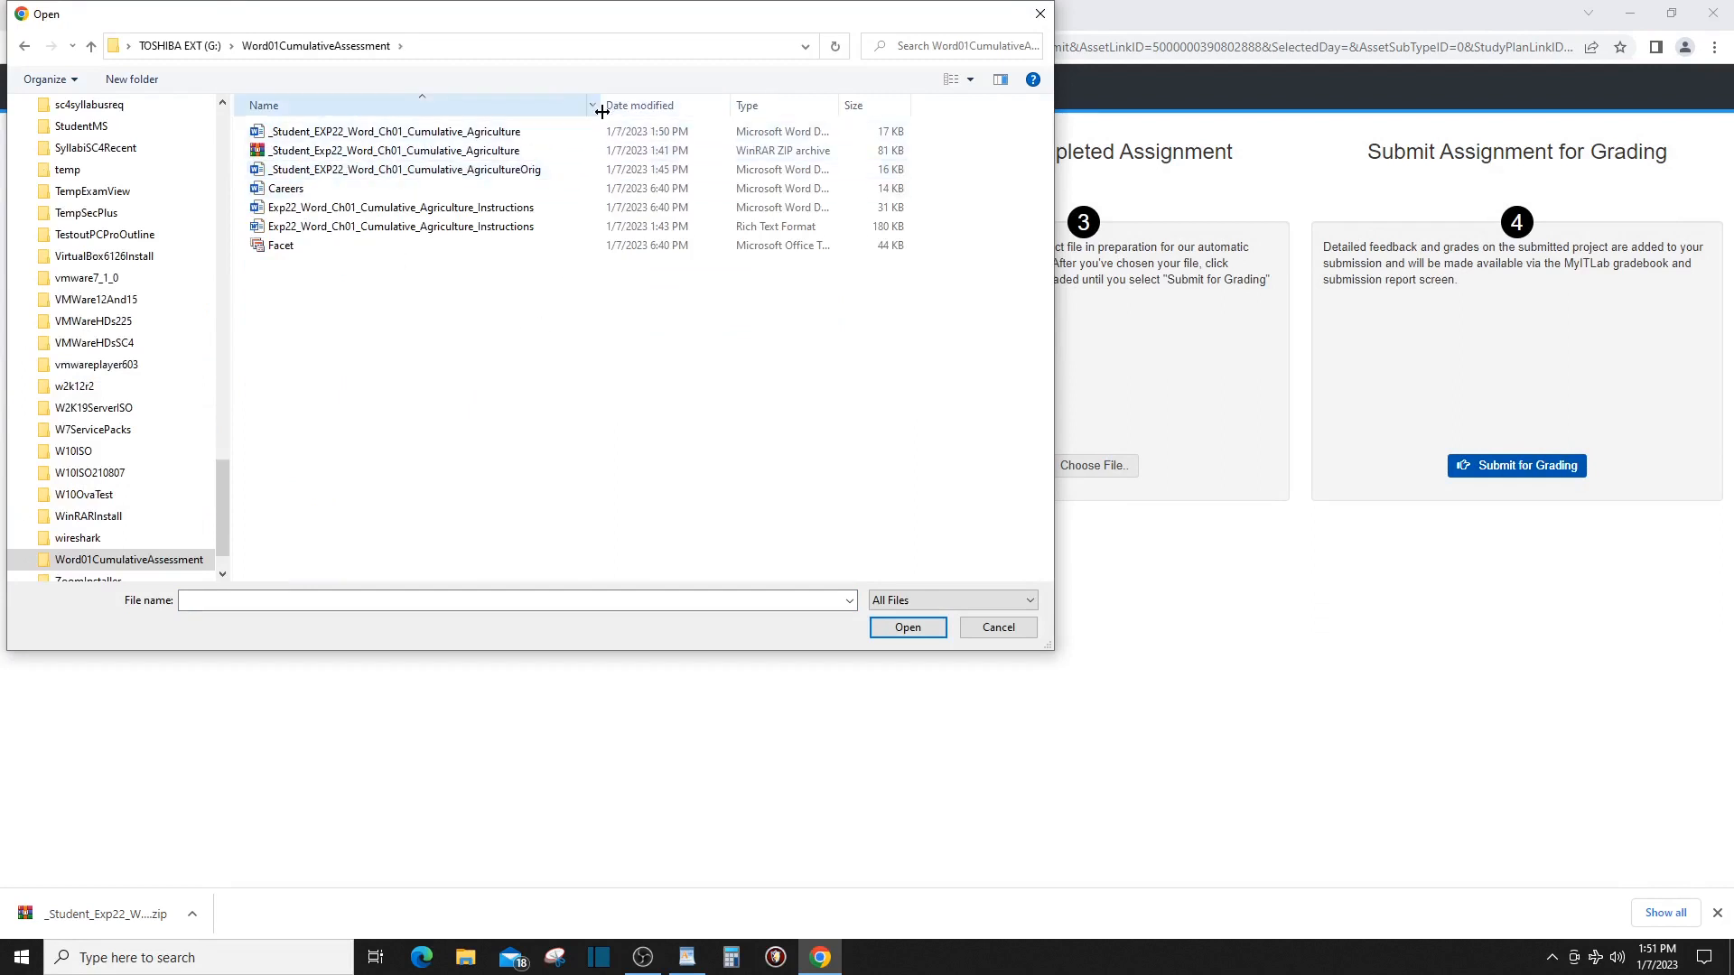
left_click_drag(603, 109, 658, 106)
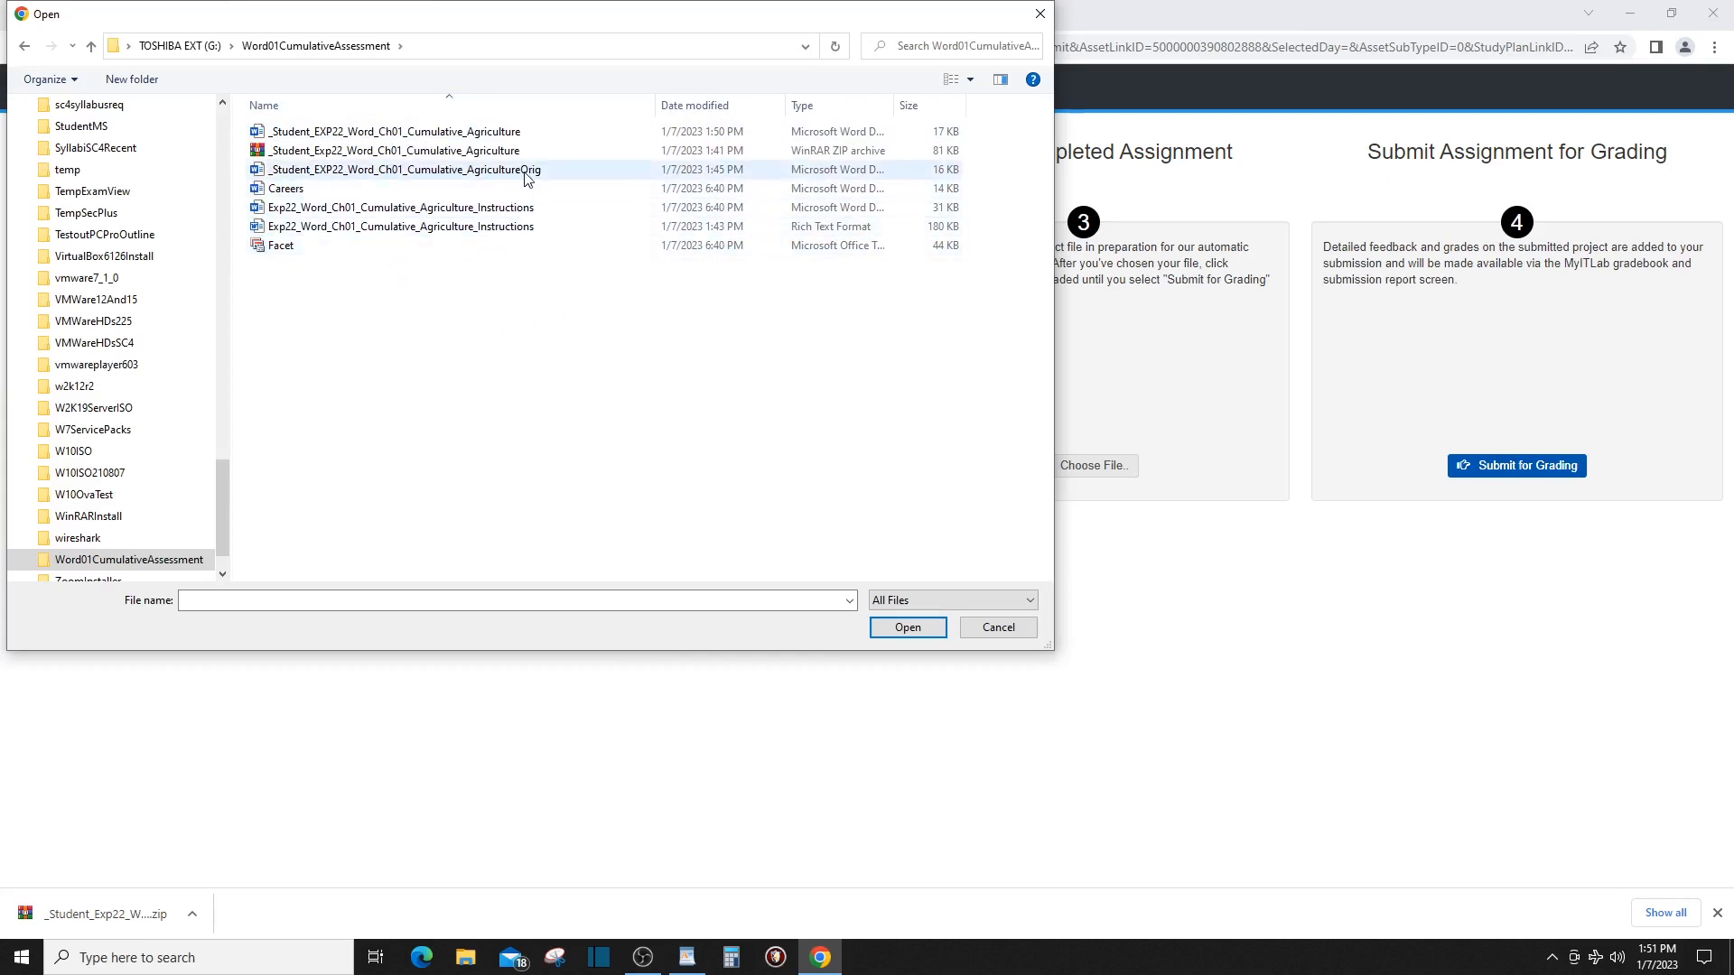
left_click(490, 134)
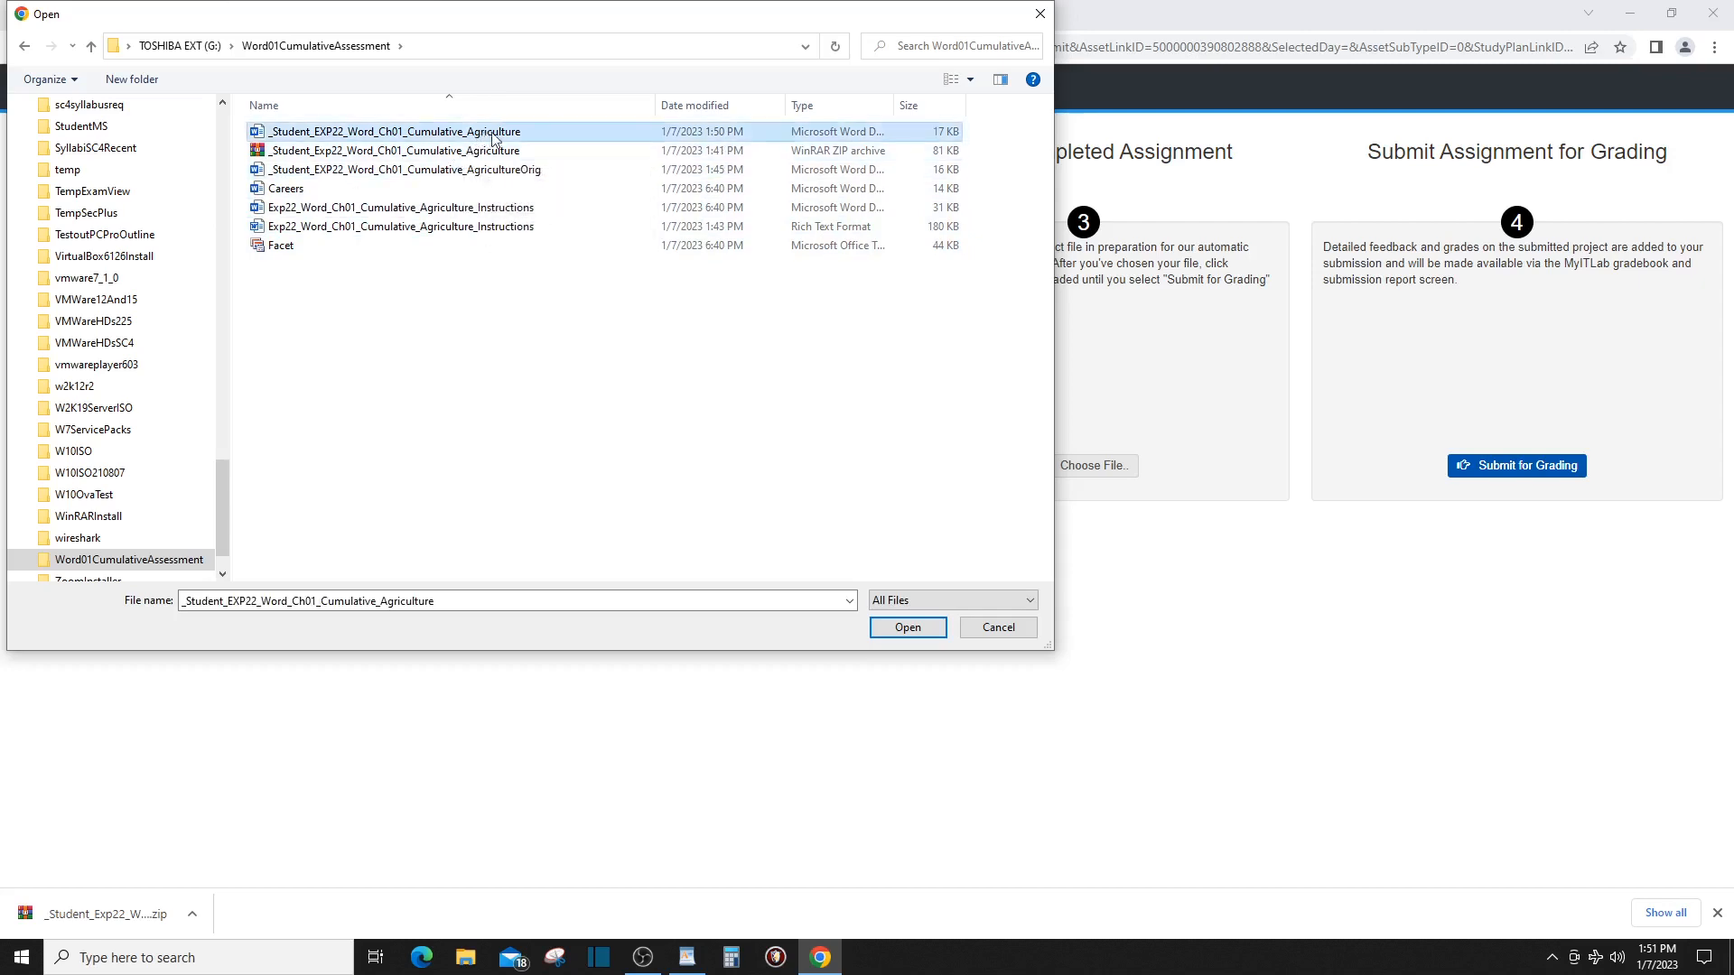
left_click(907, 628)
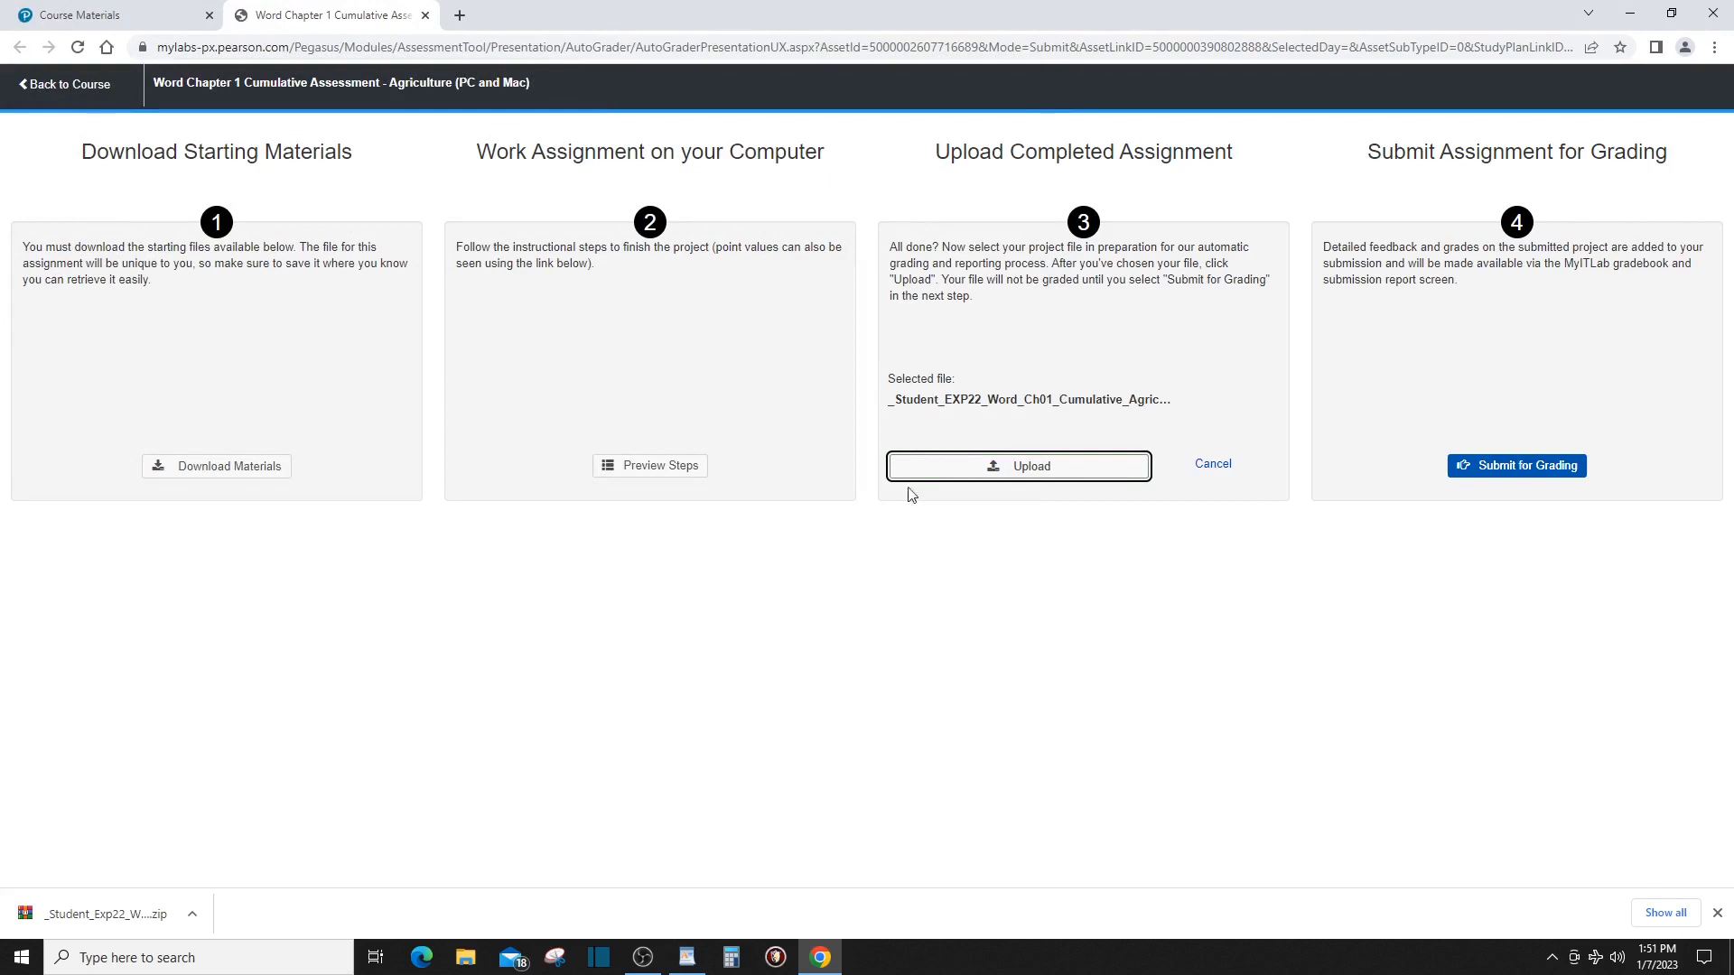
left_click(1035, 470)
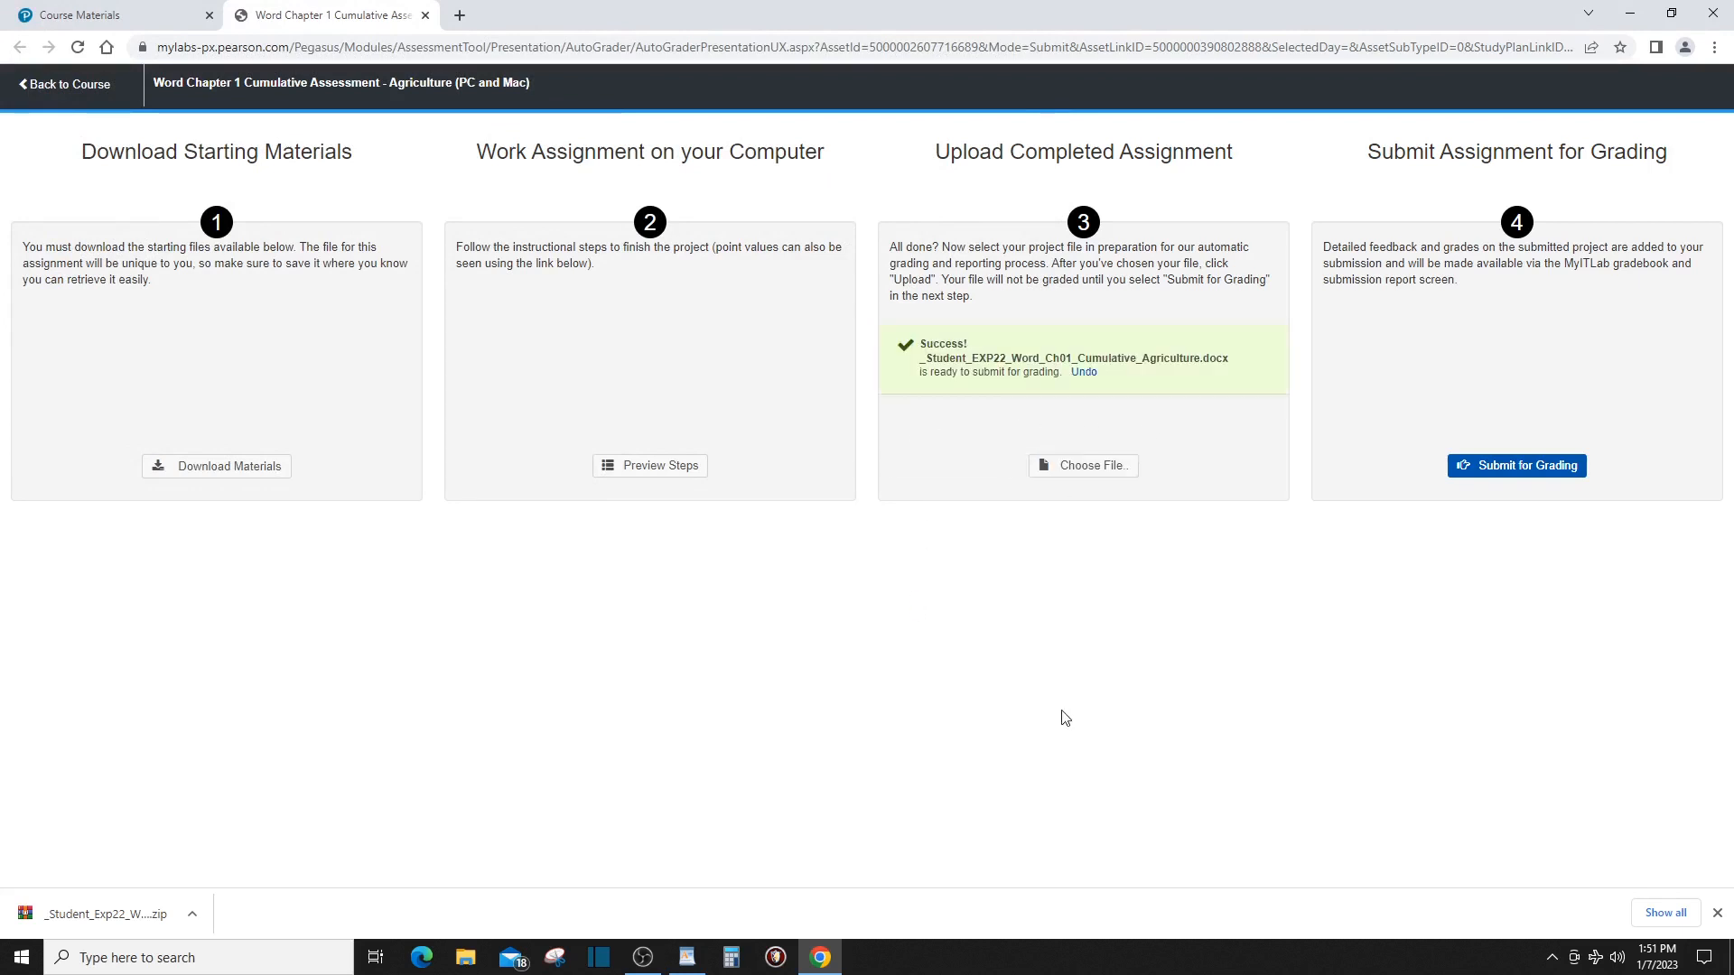
left_click(1520, 468)
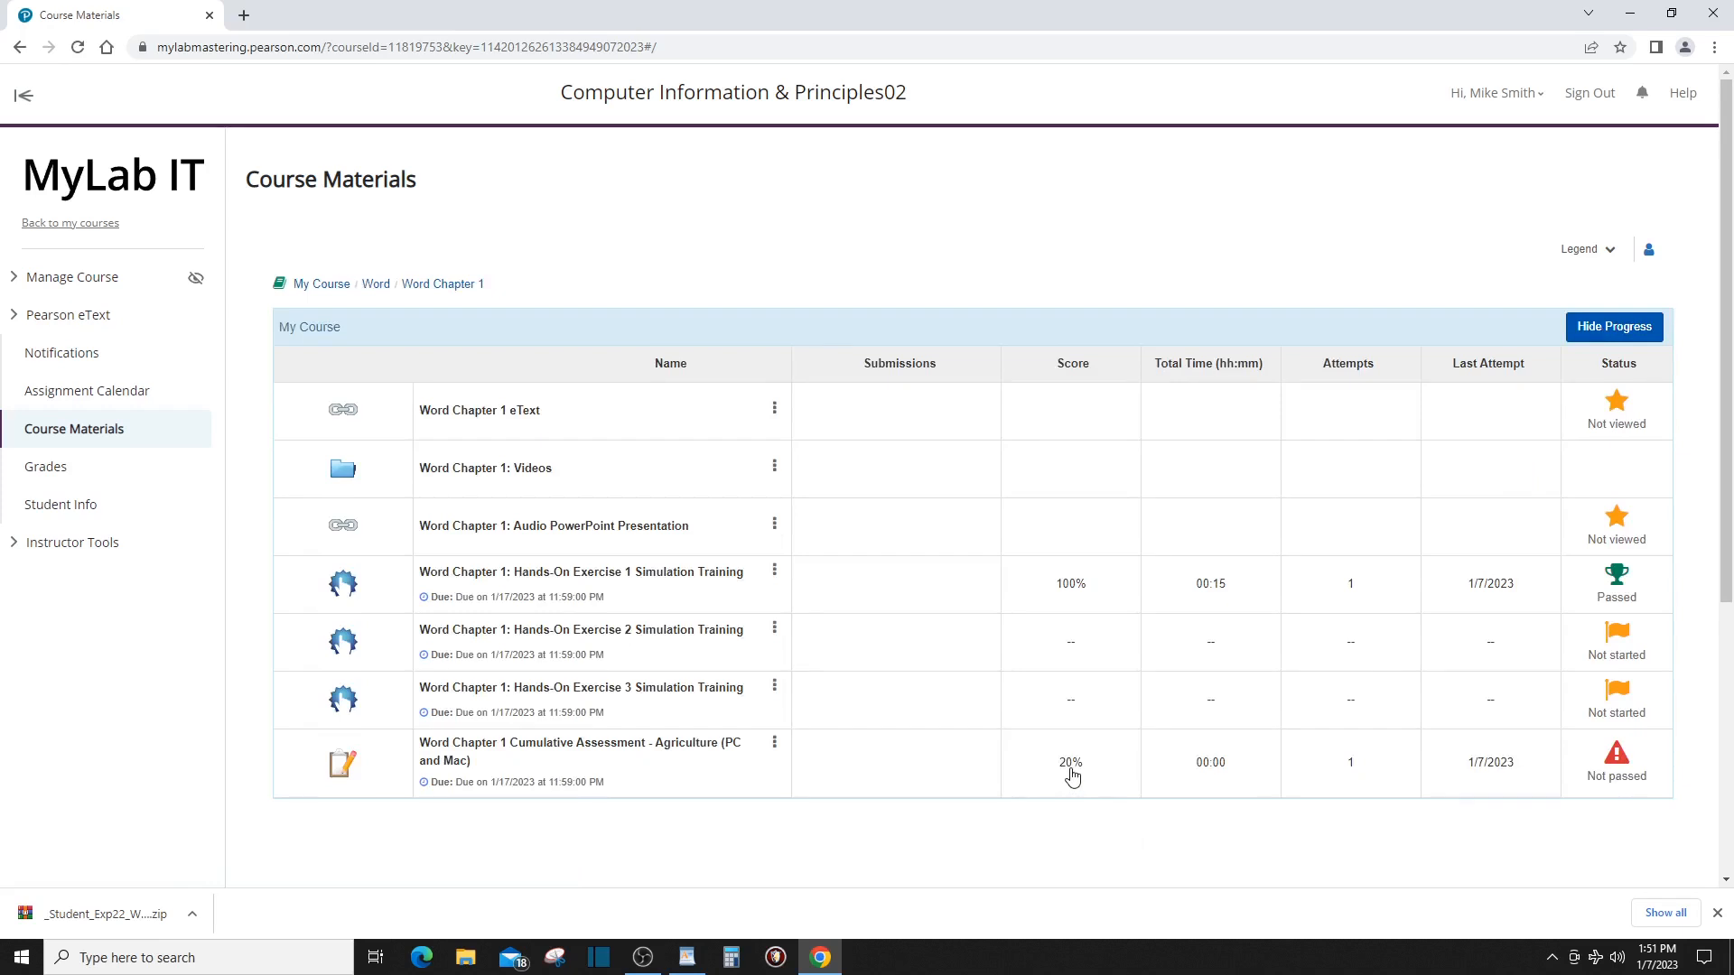
Open the submission of the Word Chapter 1 Cumulative Assessment and review its score card, including the detailed feedback for step 4.
left_click(775, 747)
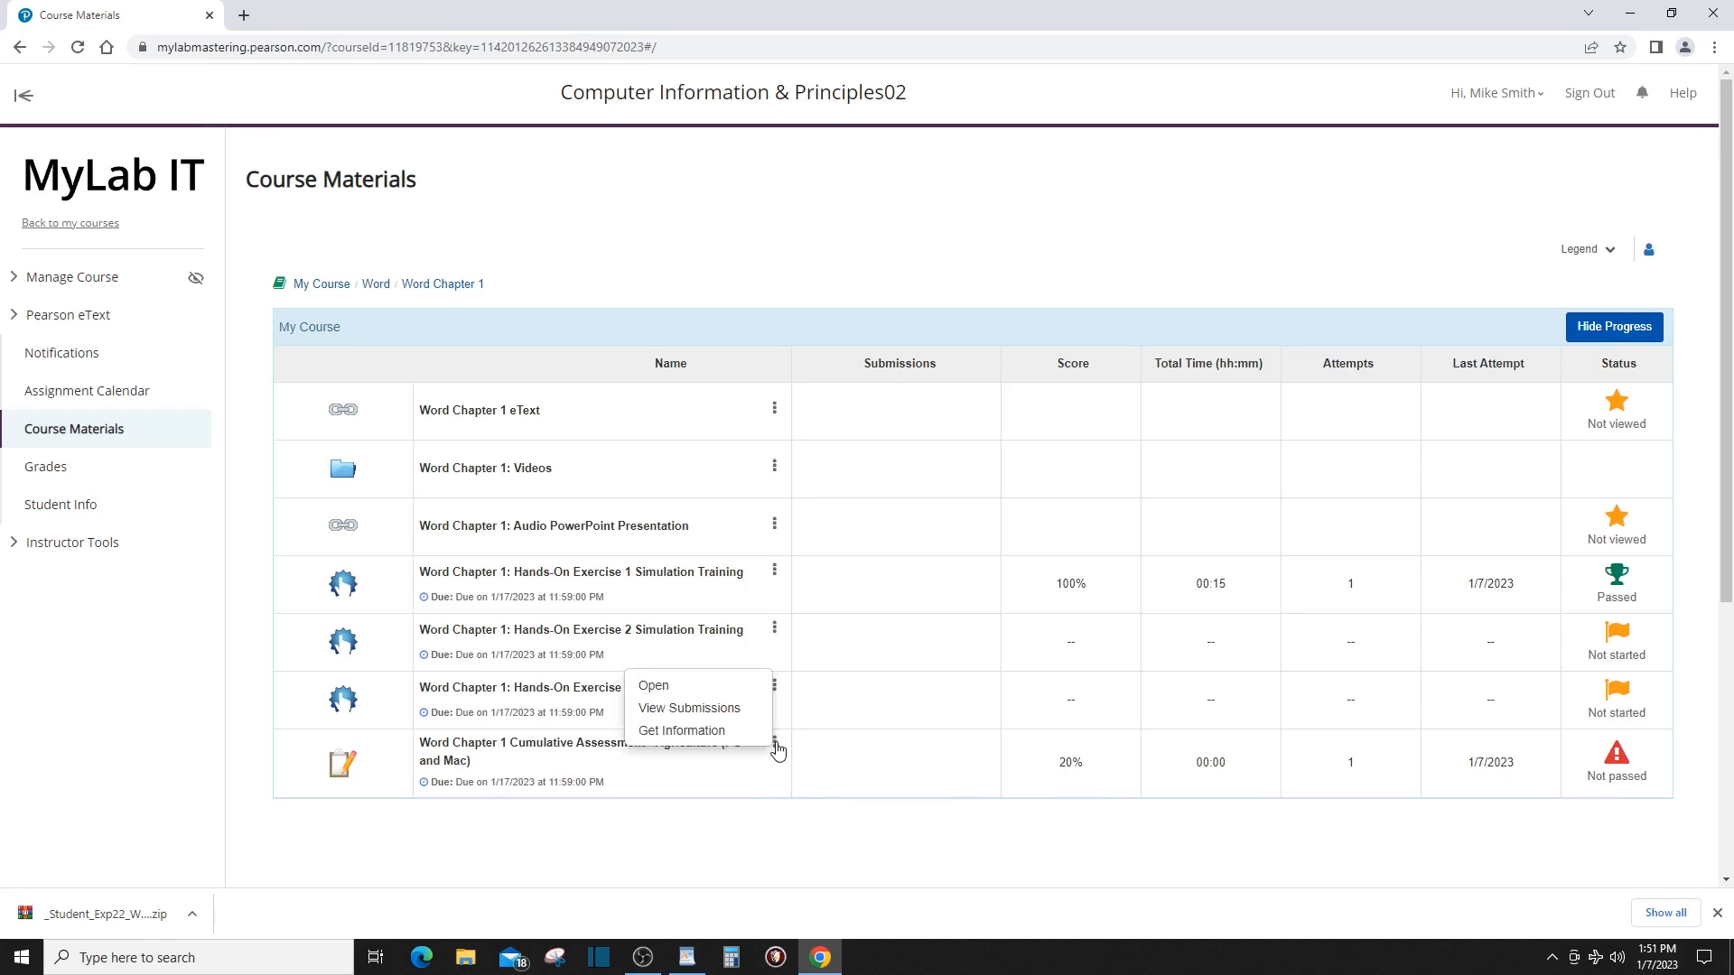
left_click(718, 709)
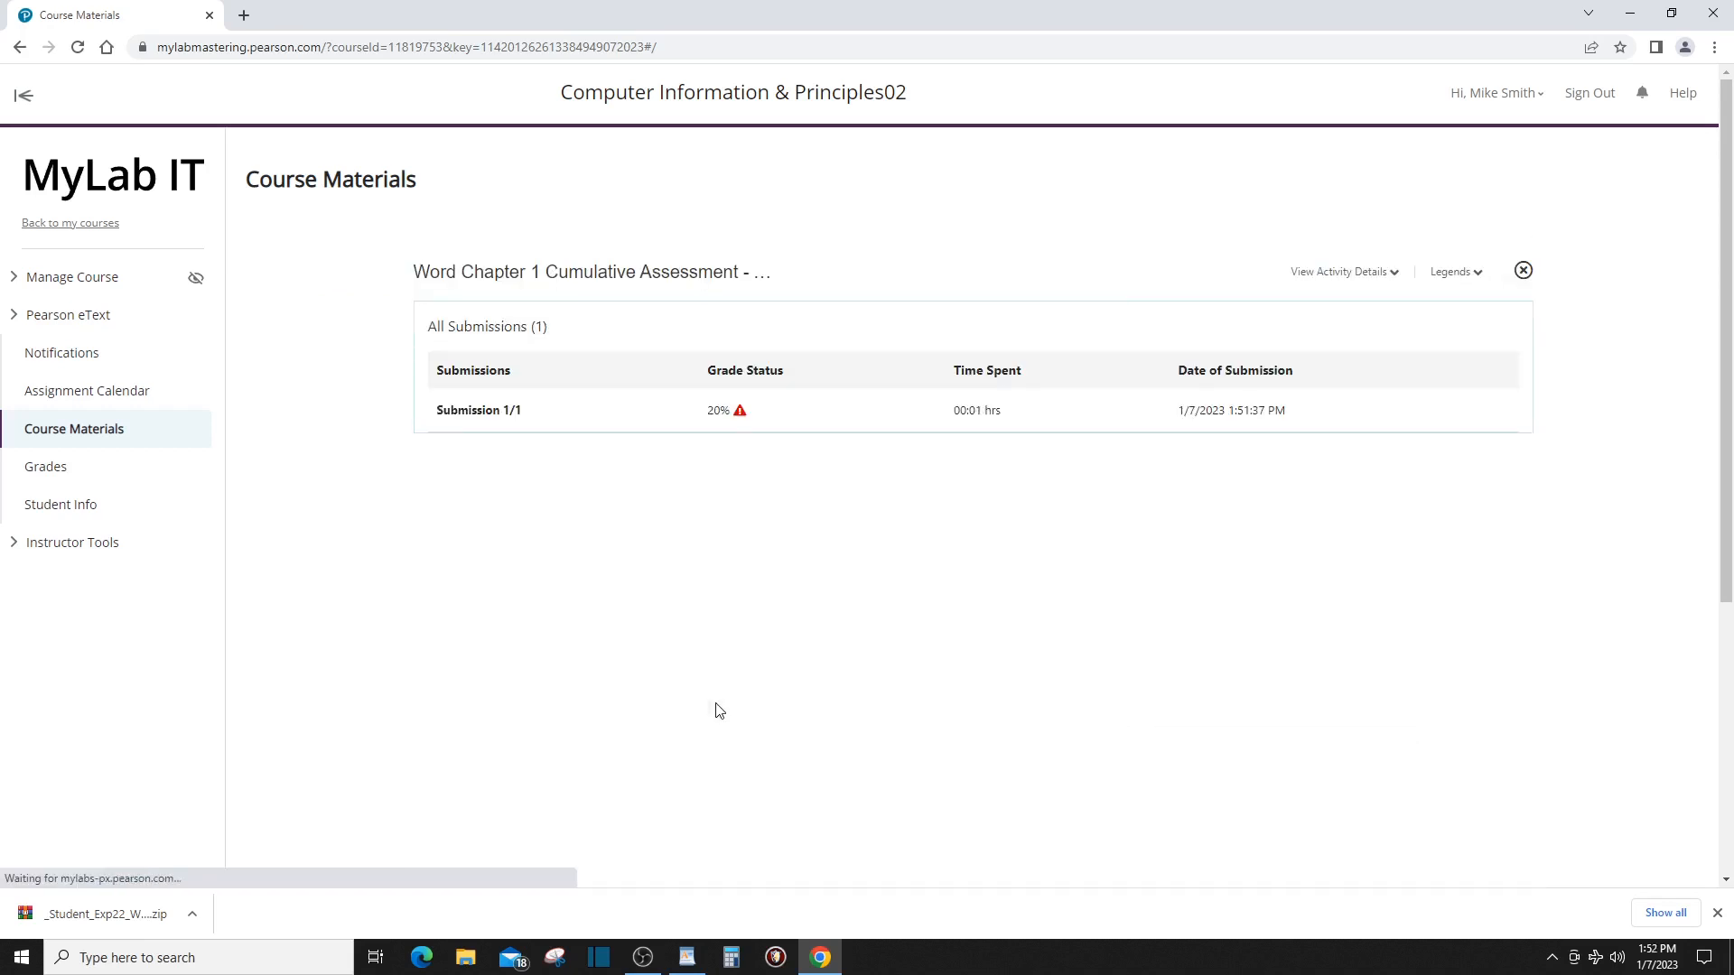
left_click(473, 415)
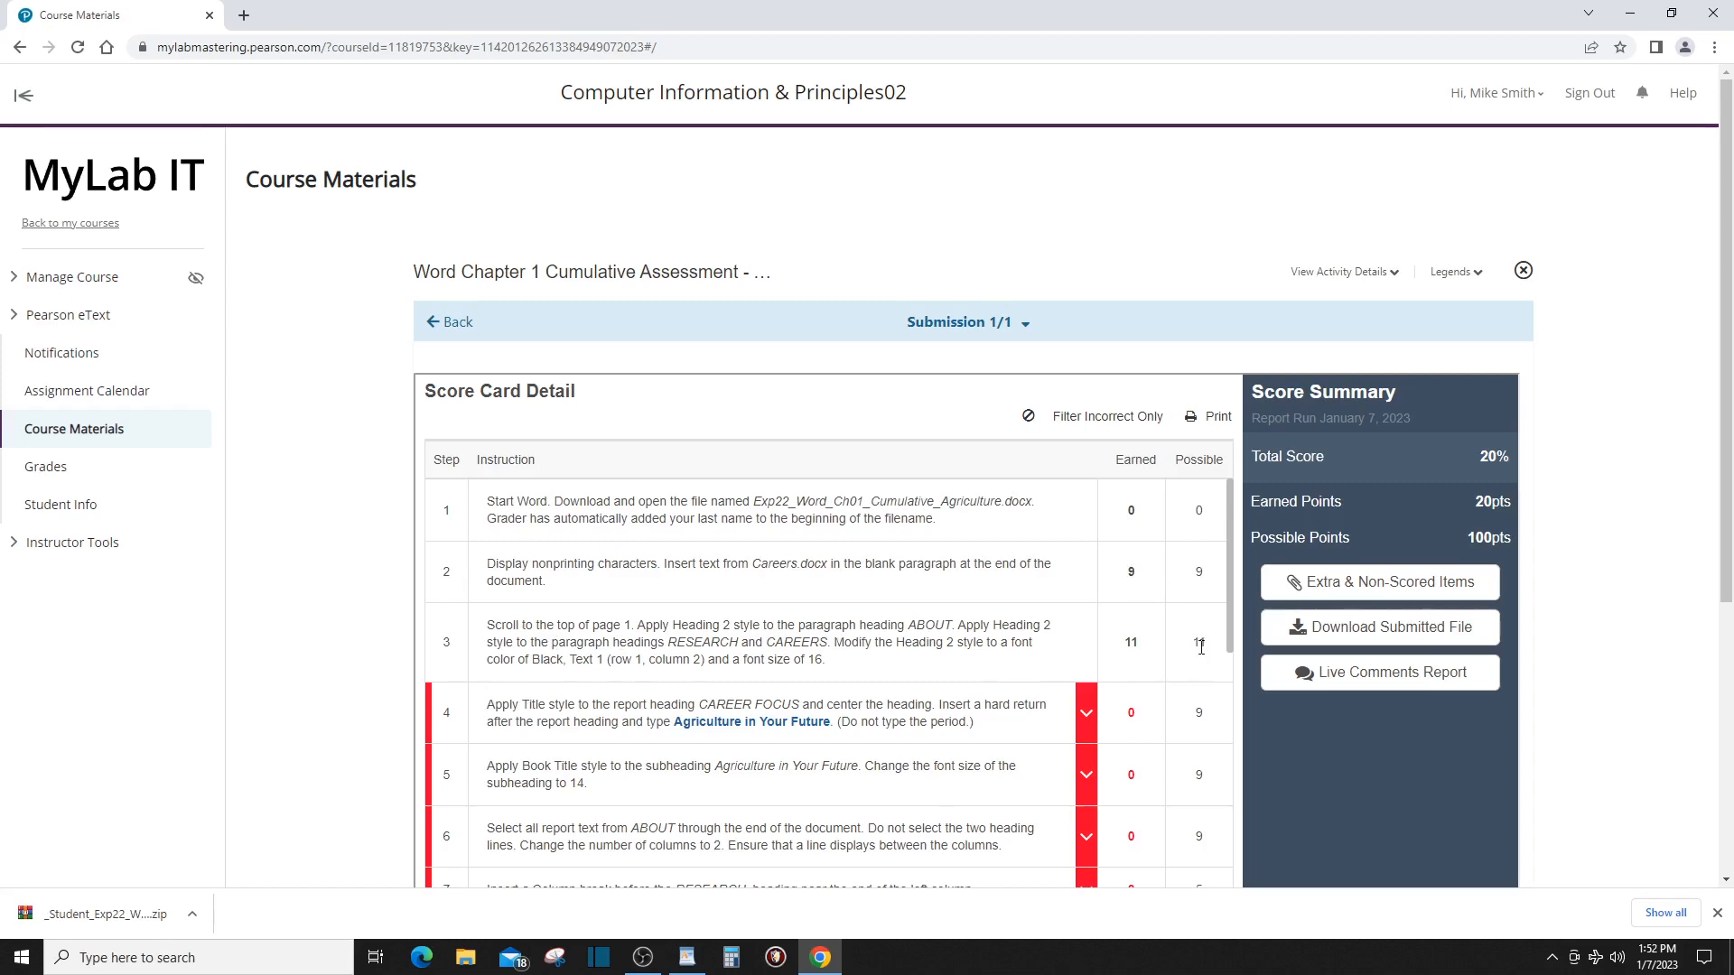
scroll(960, 679, "down", 6)
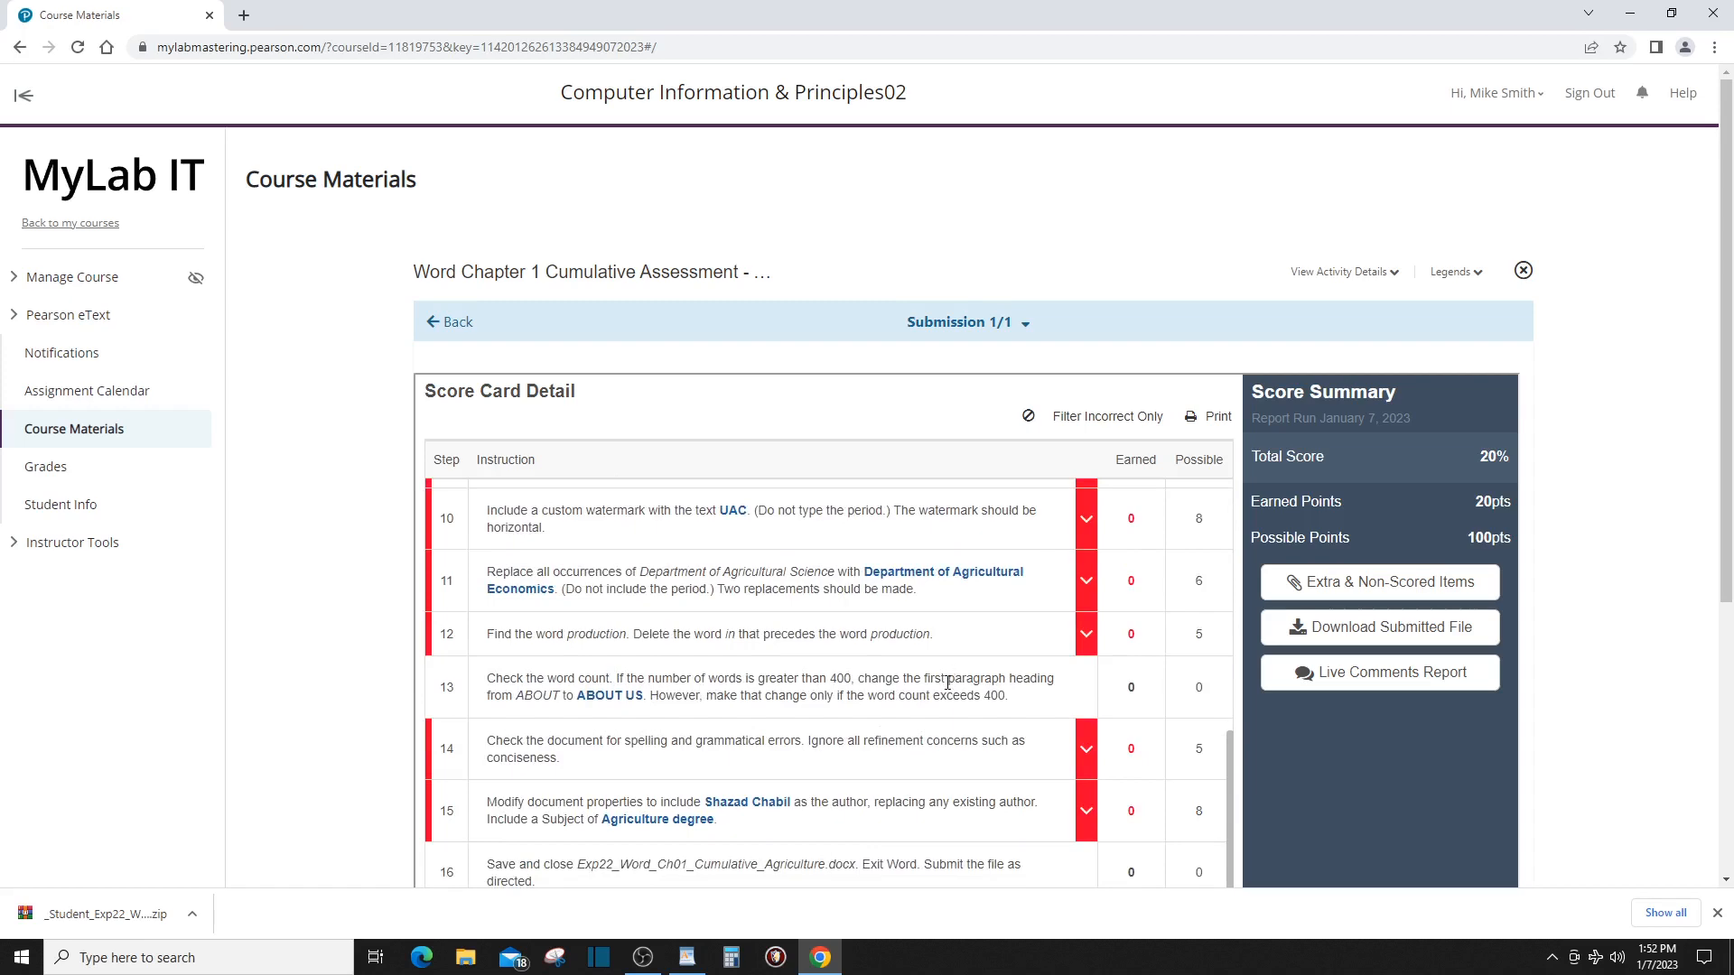
scroll(947, 684, "up", 6)
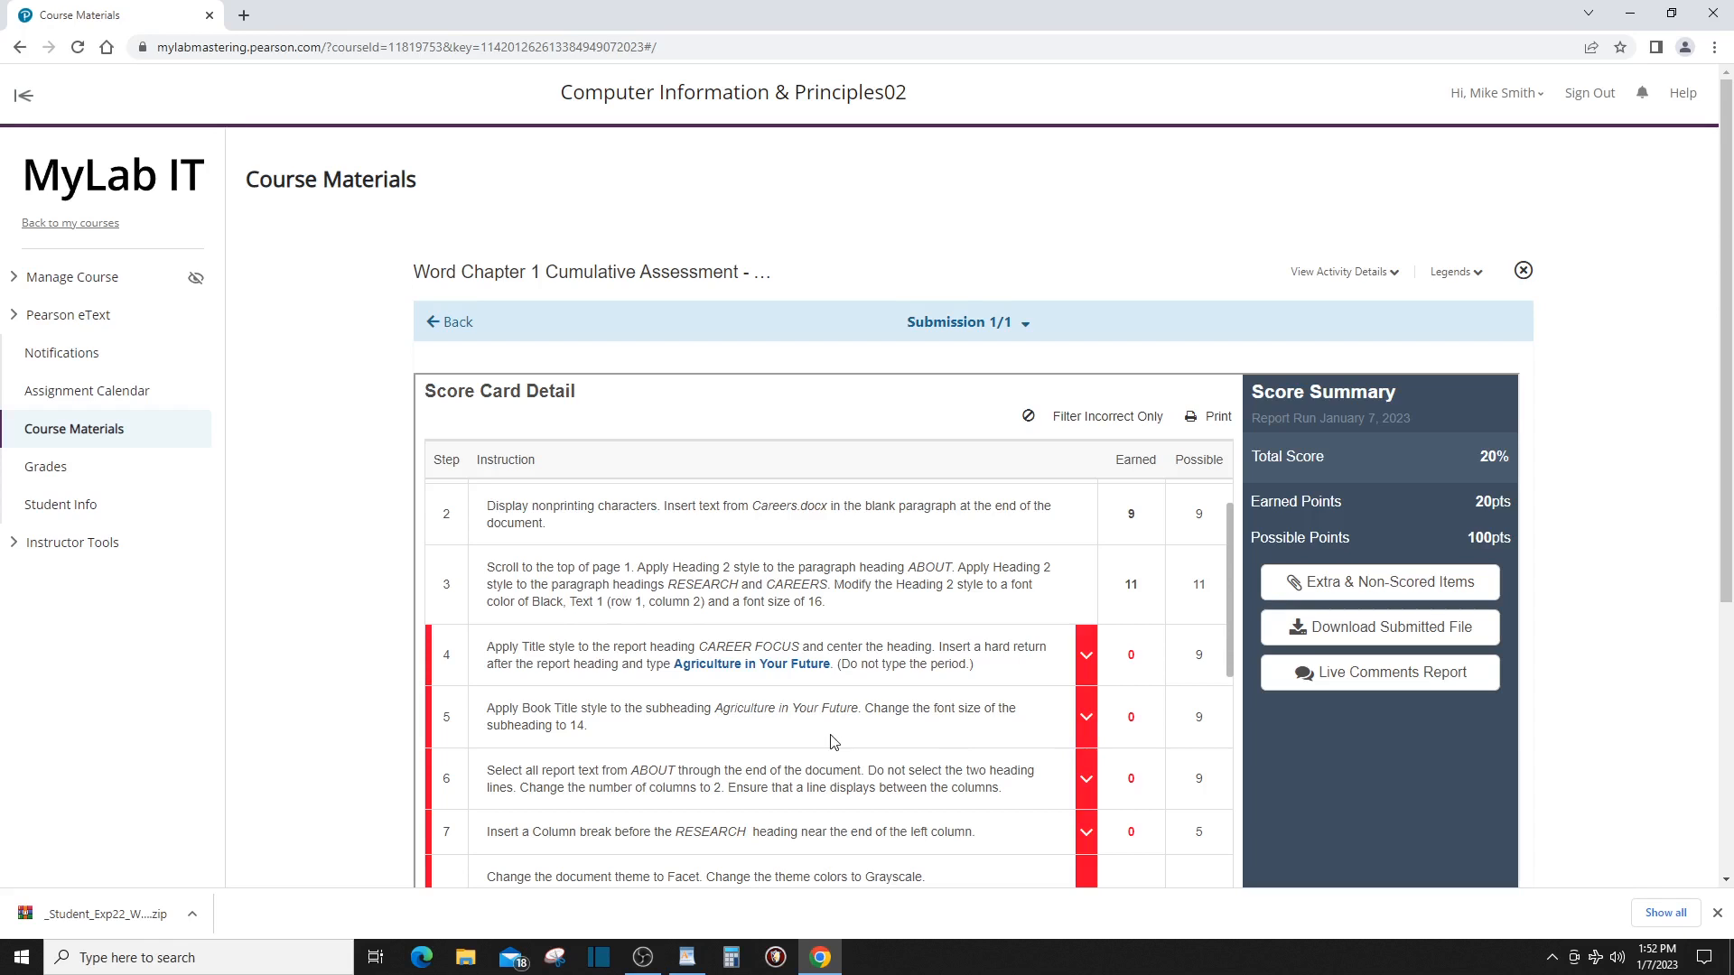
left_click(1088, 662)
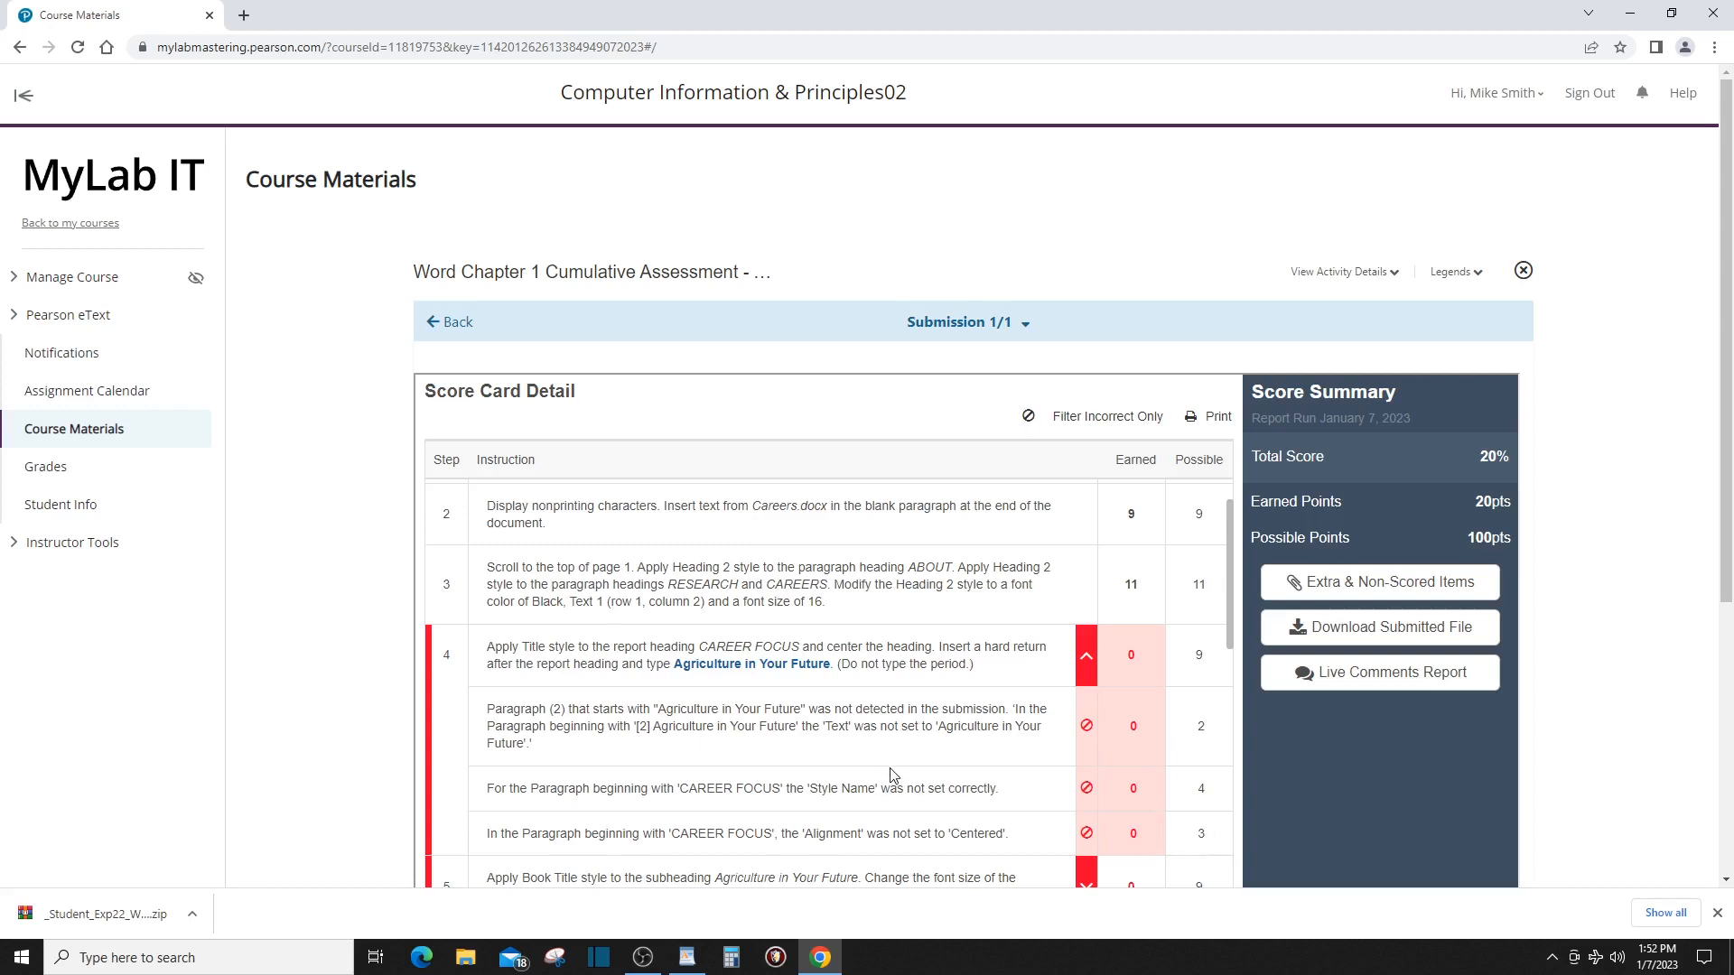
scroll(893, 774, "up", 1)
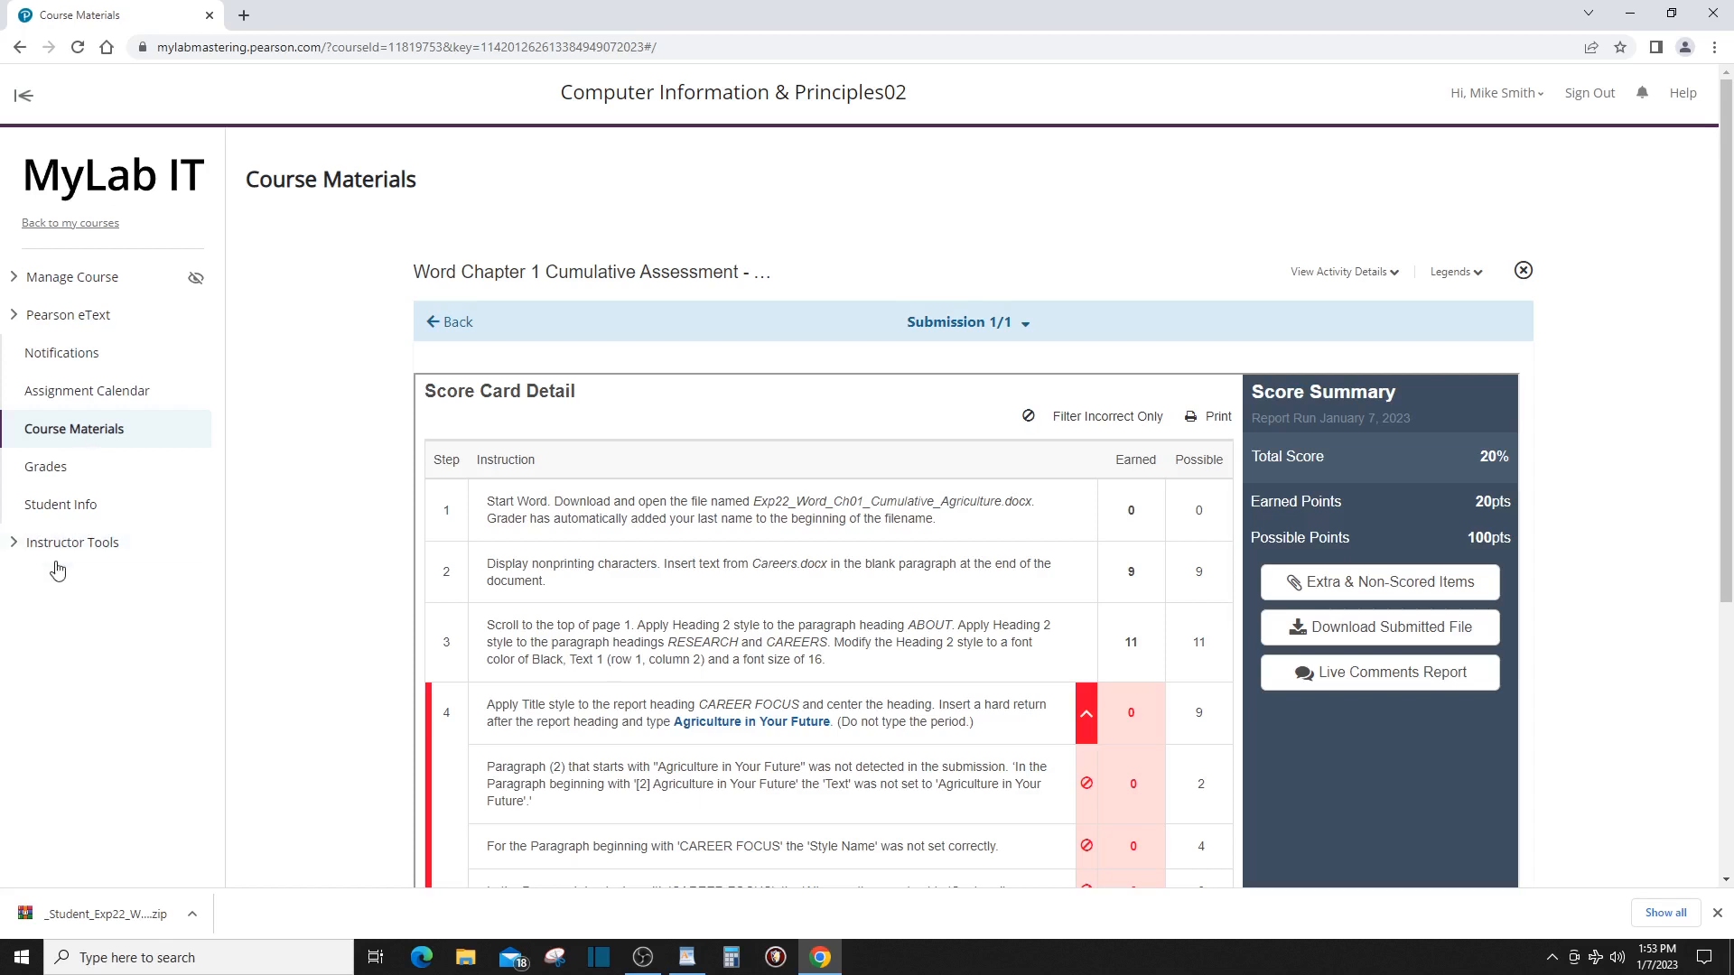
Leave the score card and return to the Course Materials page.
left_click(72, 354)
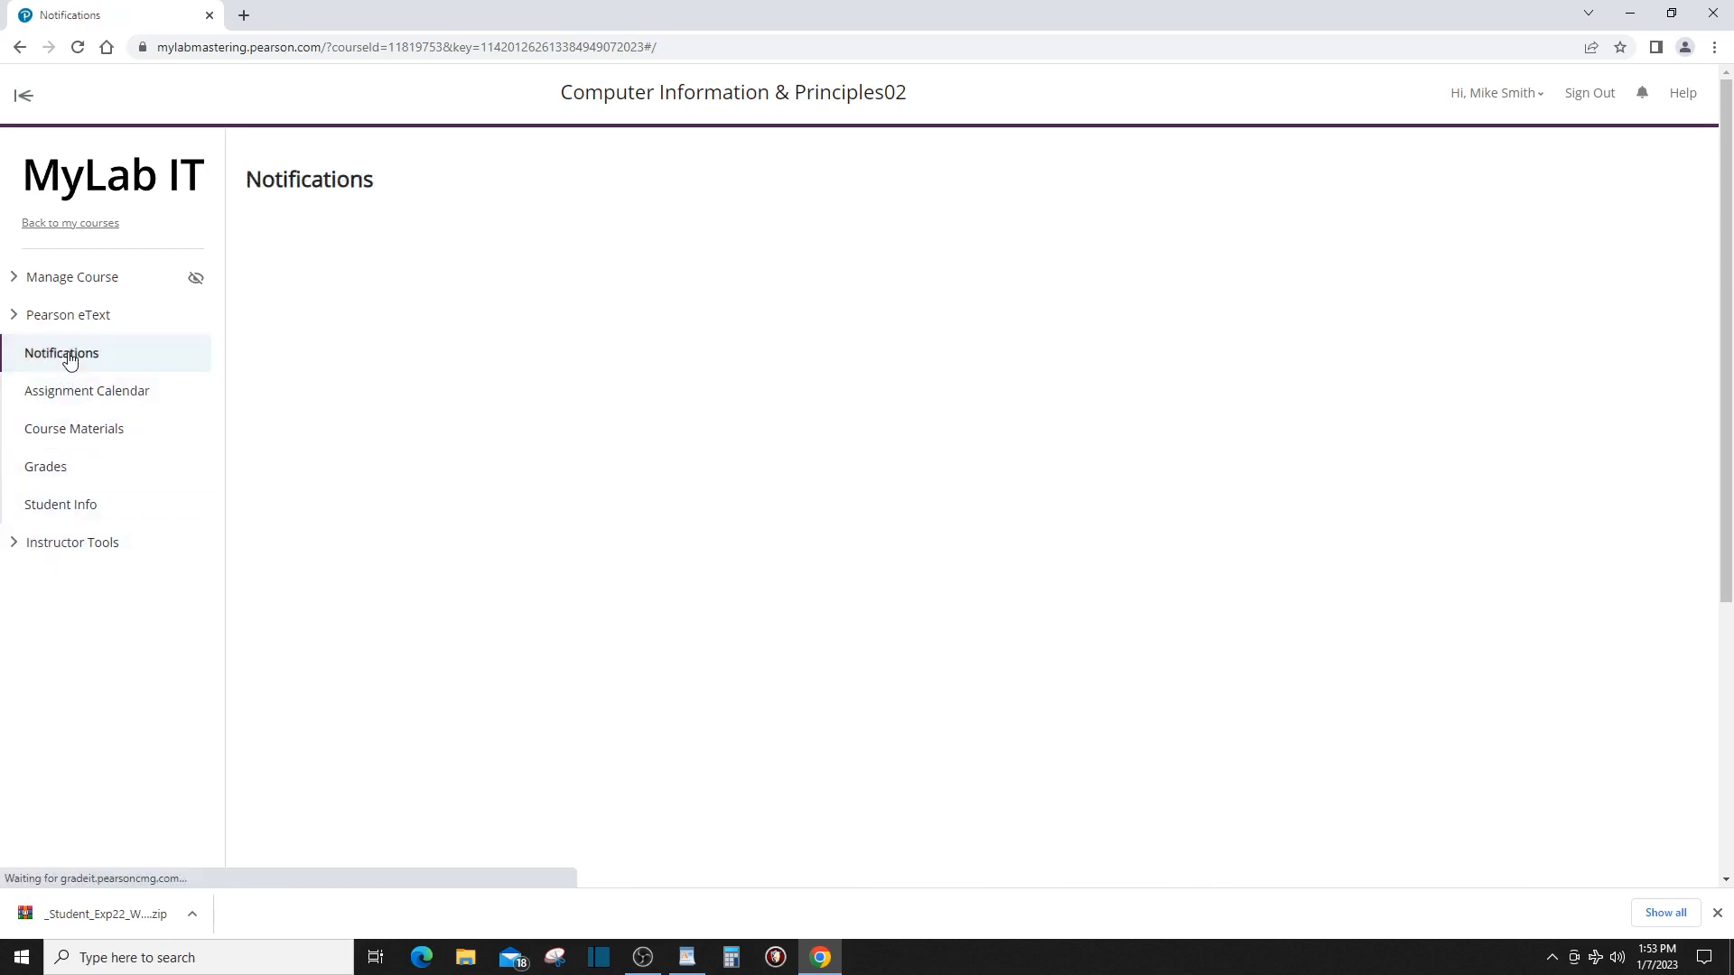
left_click(86, 431)
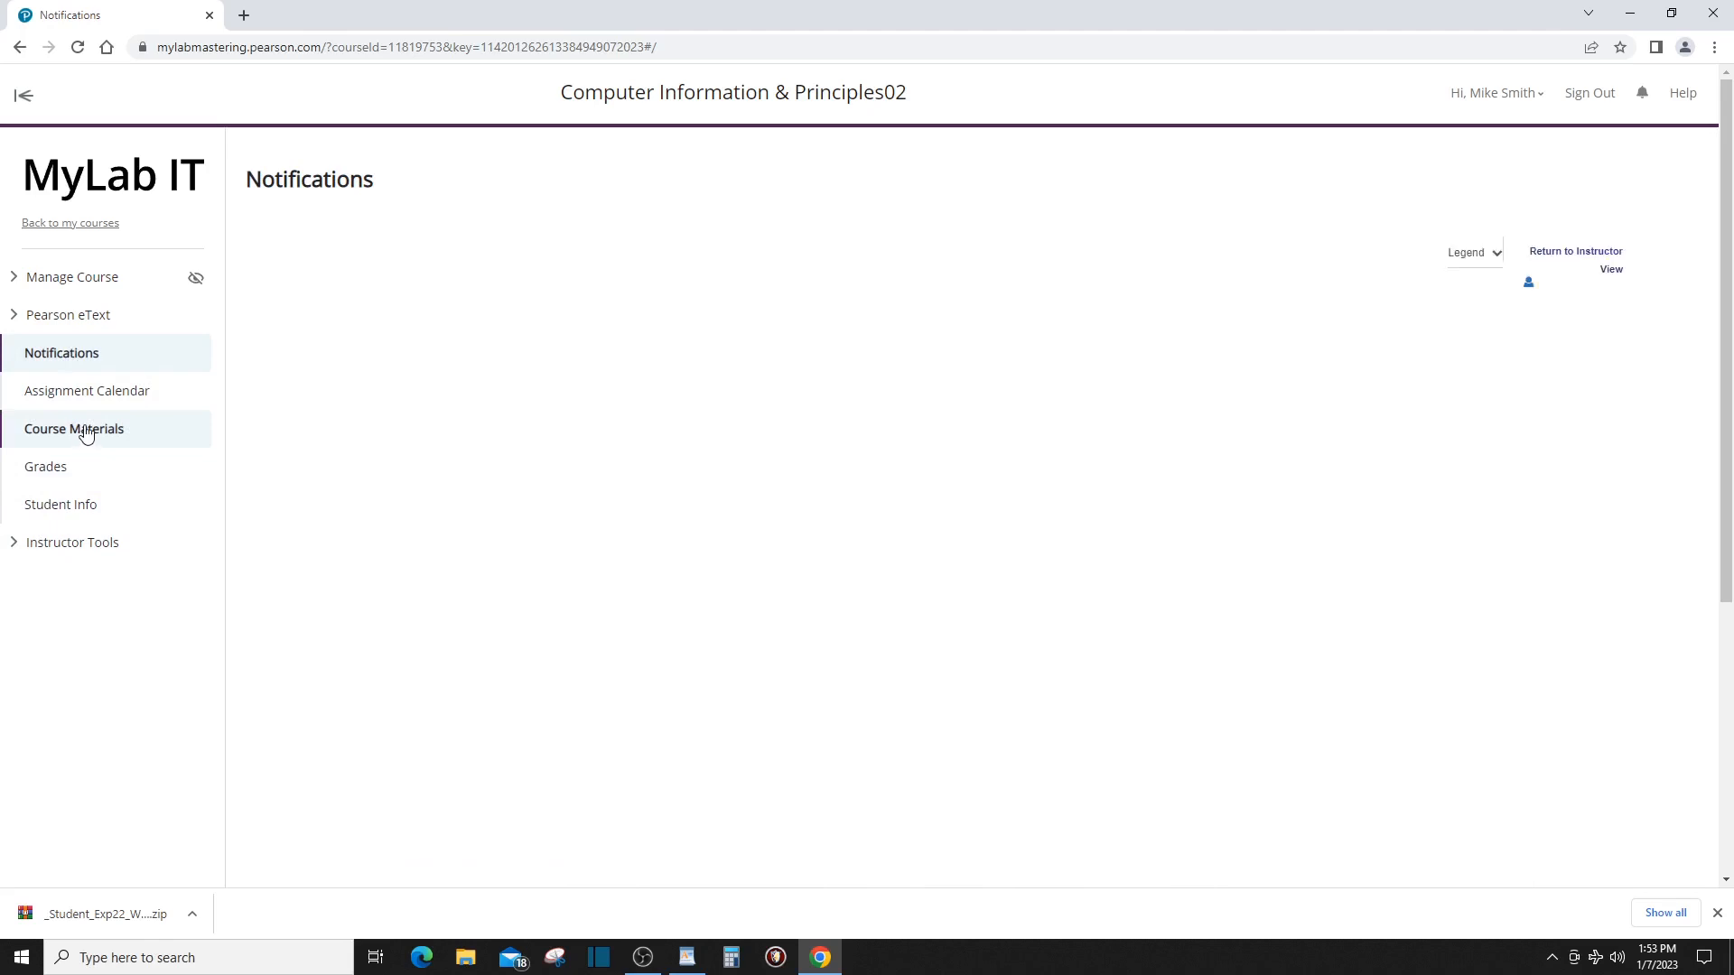